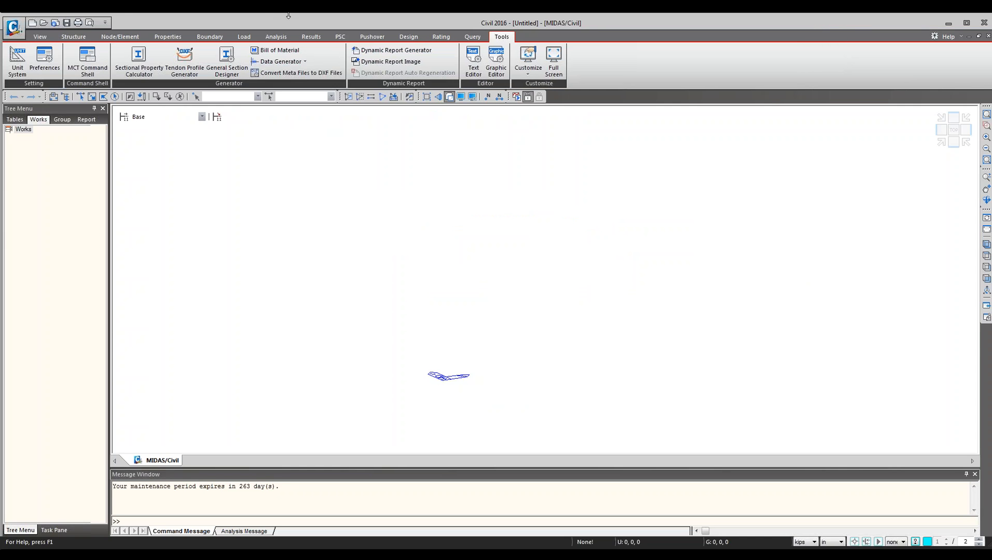
# Open the Prestressed Composite Bridge wizard to review its layout settings, then close it.
pyautogui.click(83, 40)
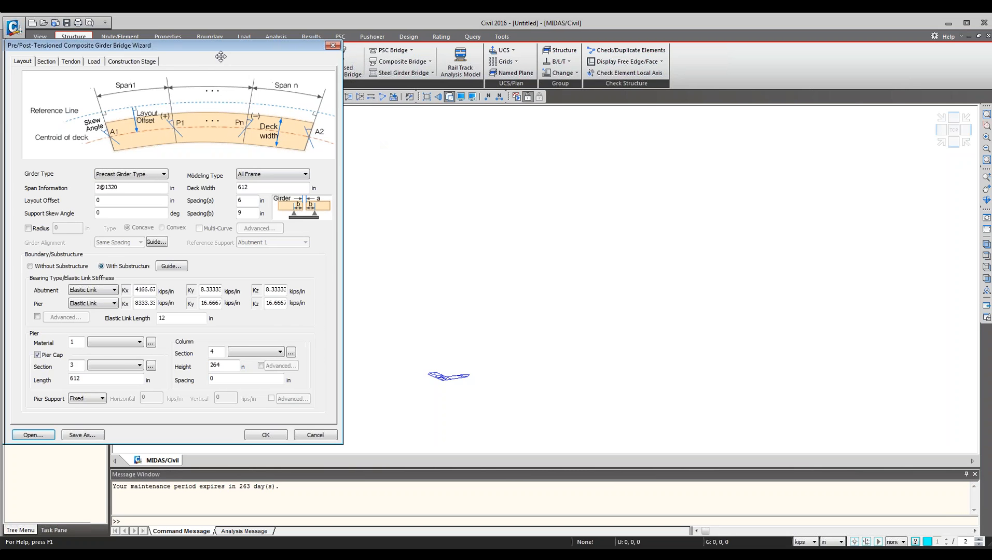
pyautogui.moveTo(274, 57); pyautogui.dragTo(494, 120)
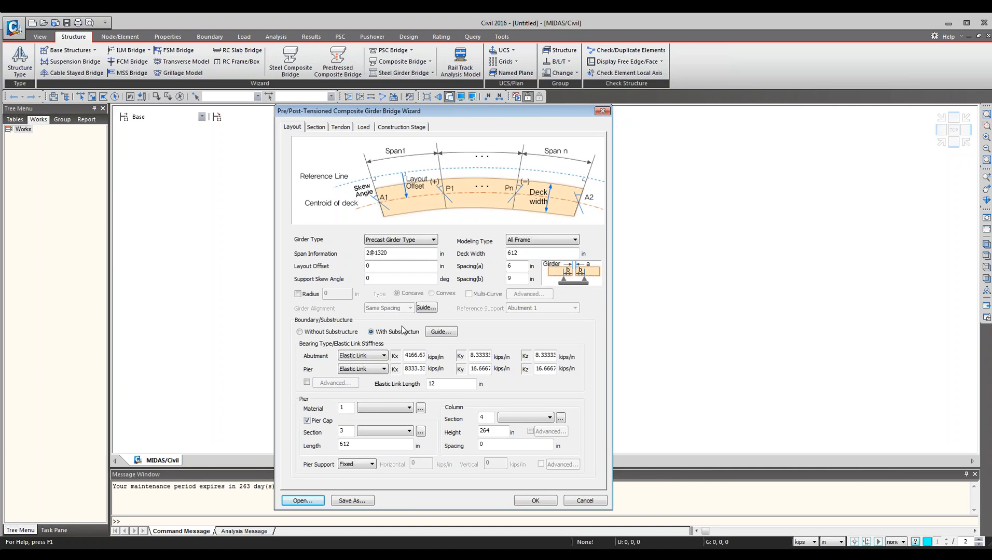
pyautogui.click(601, 112)
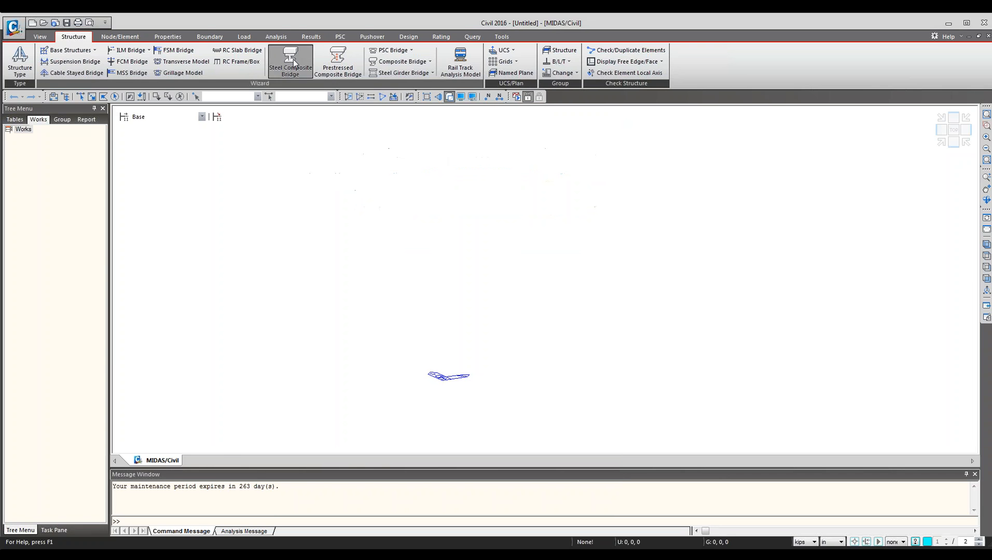
# Open the Steel Composite Bridge wizard to review its layout and boundary settings, then close it.
pyautogui.click(291, 61)
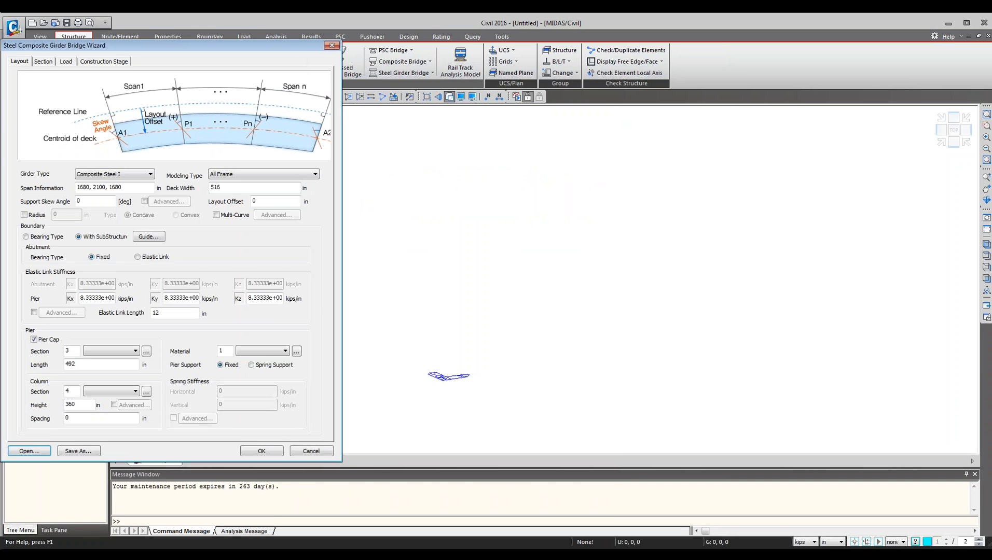
pyautogui.moveTo(289, 60); pyautogui.dragTo(552, 126)
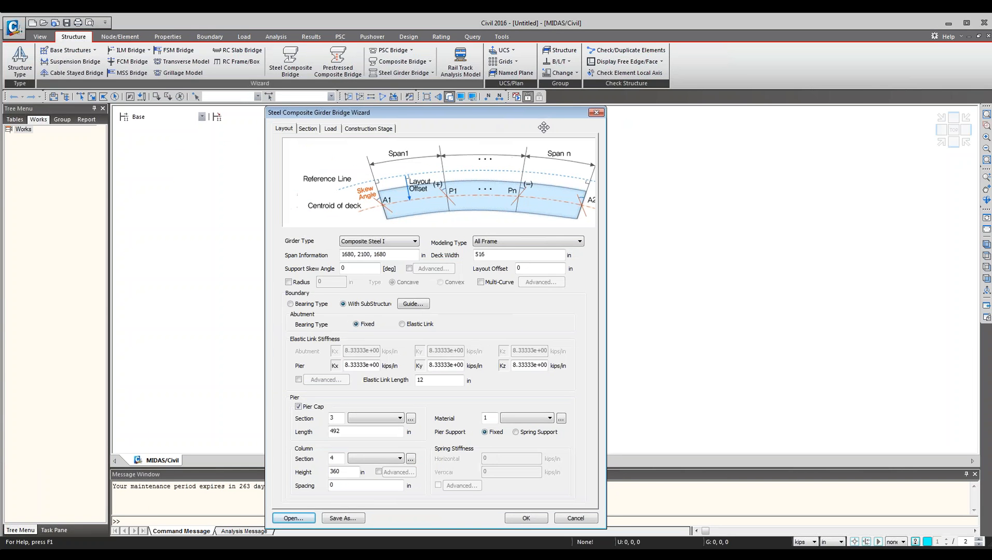
pyautogui.click(596, 113)
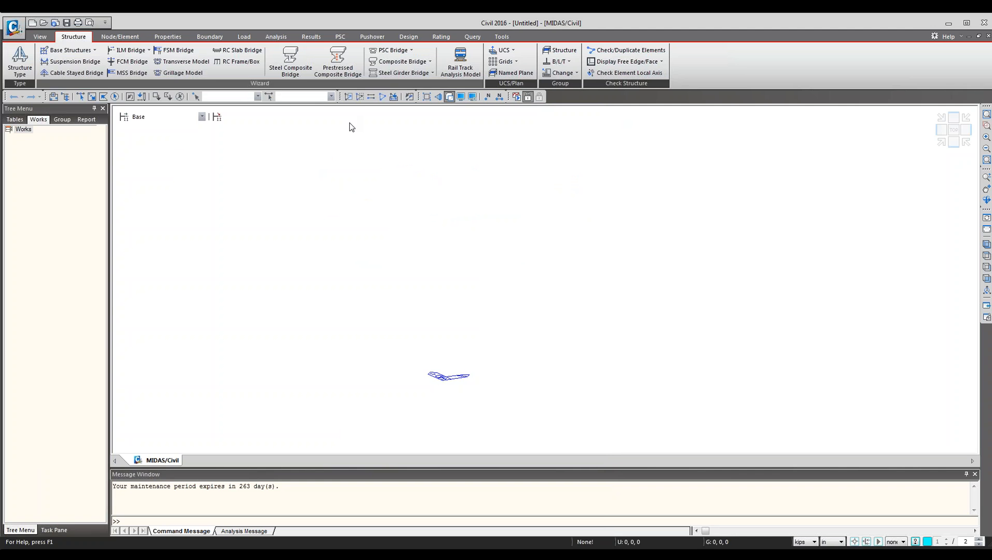
# Reopen the Prestressed Composite Bridge wizard, inspect its Layout tab, and cancel it.
pyautogui.click(338, 62)
pyautogui.moveTo(235, 56); pyautogui.dragTo(526, 131)
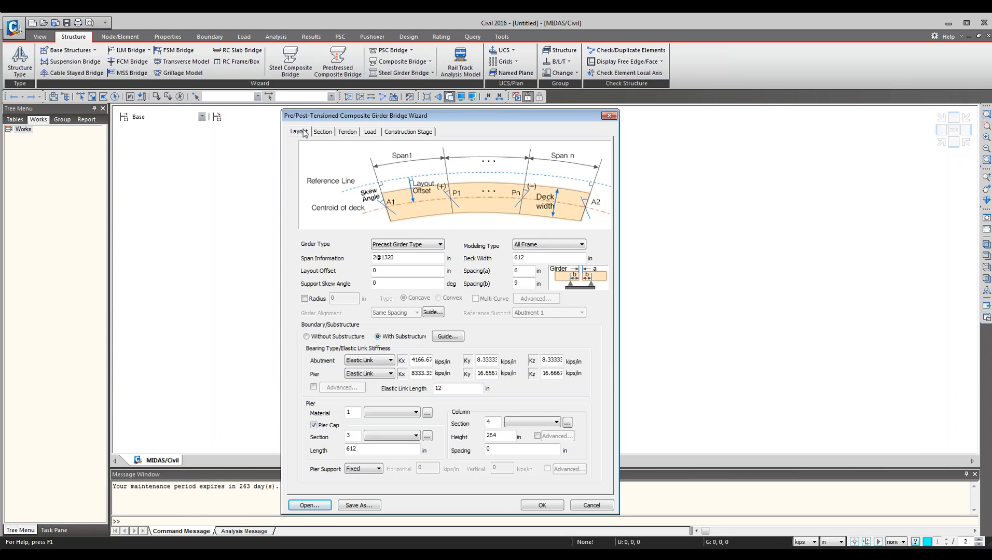
pyautogui.moveTo(306, 115); pyautogui.dragTo(312, 116)
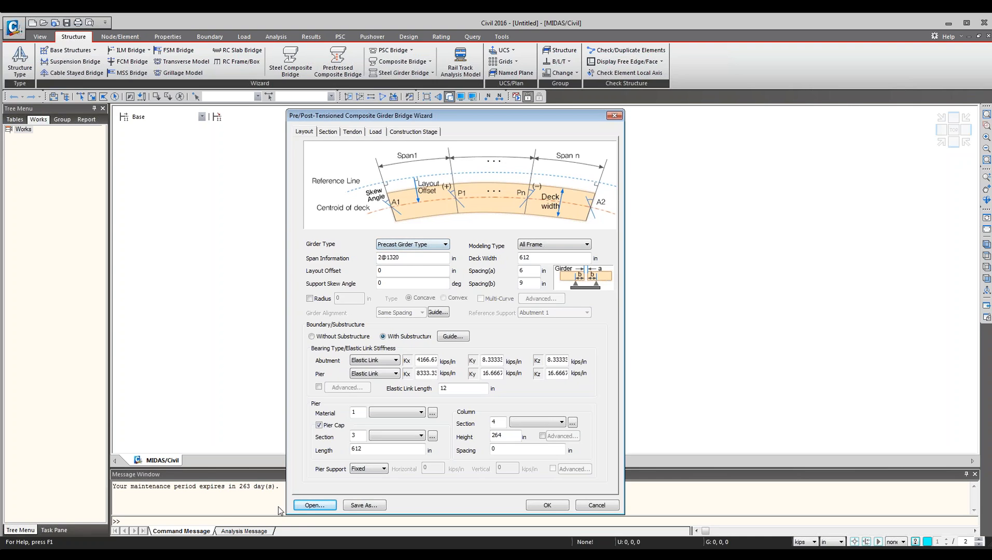
pyautogui.click(597, 505)
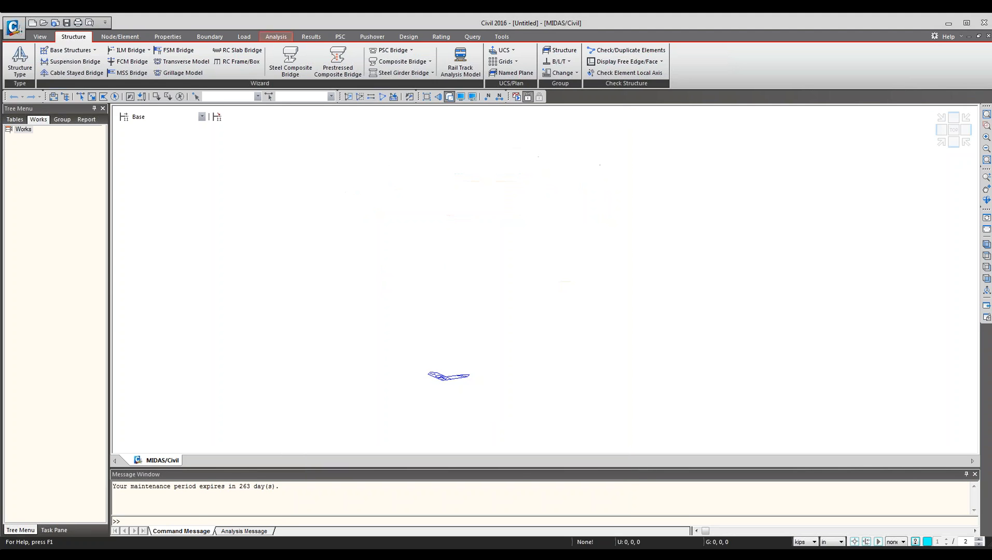
# Start adding a new section property and switch the section data to the PSC category.
pyautogui.click(177, 37)
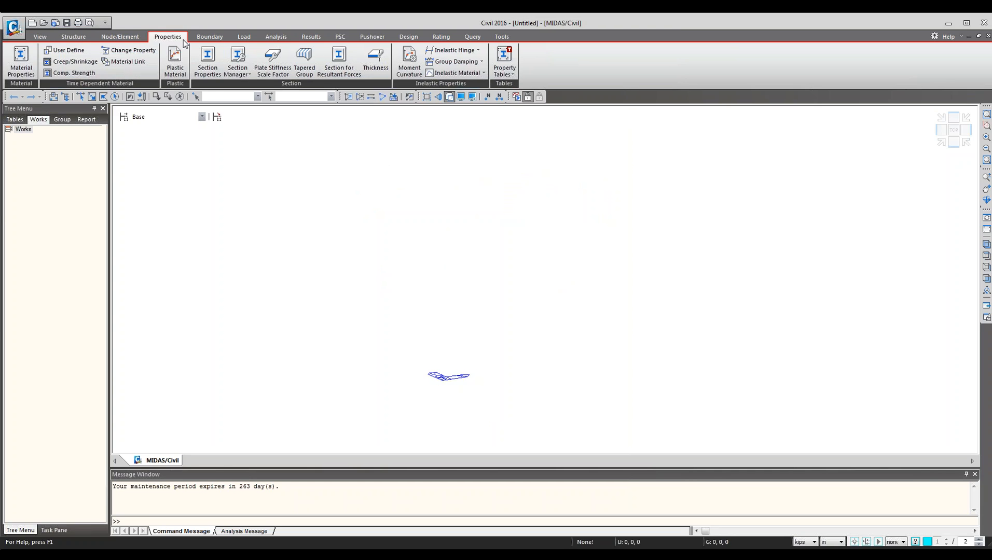
pyautogui.click(208, 57)
pyautogui.moveTo(181, 23); pyautogui.dragTo(664, 125)
pyautogui.click(491, 197)
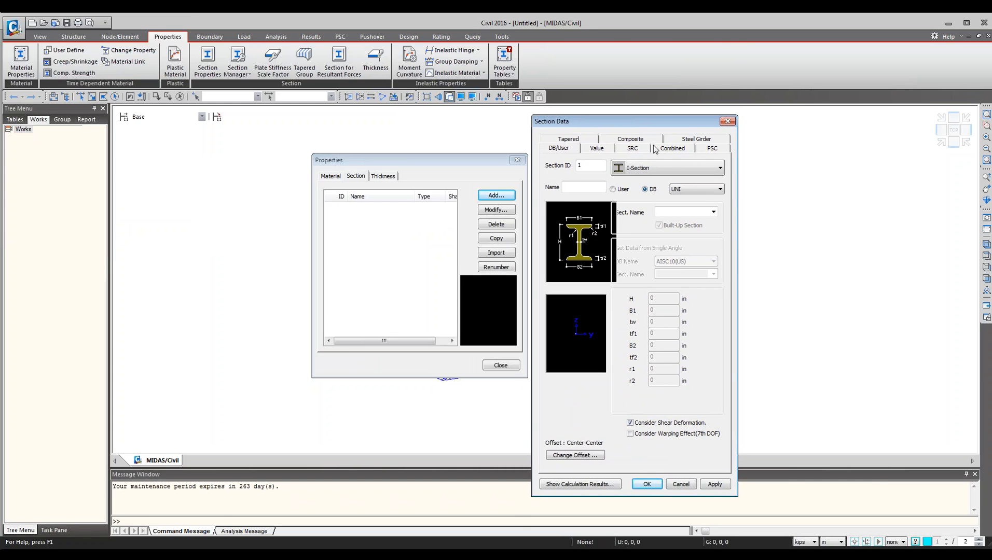
pyautogui.click(716, 150)
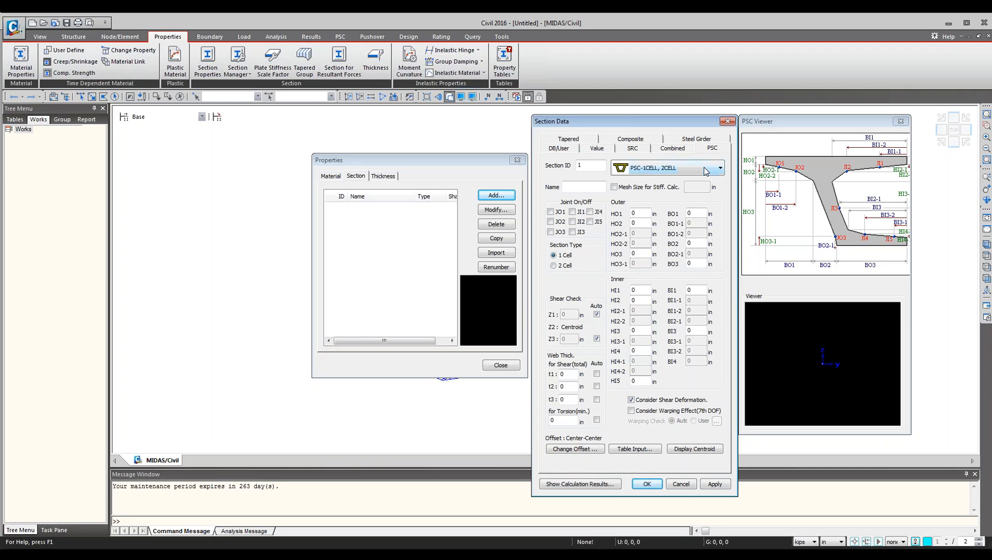
# Set the PSC section type to PSC-I and load AASHTO TYPE2 from the AASHTO section library.
pyautogui.click(689, 170)
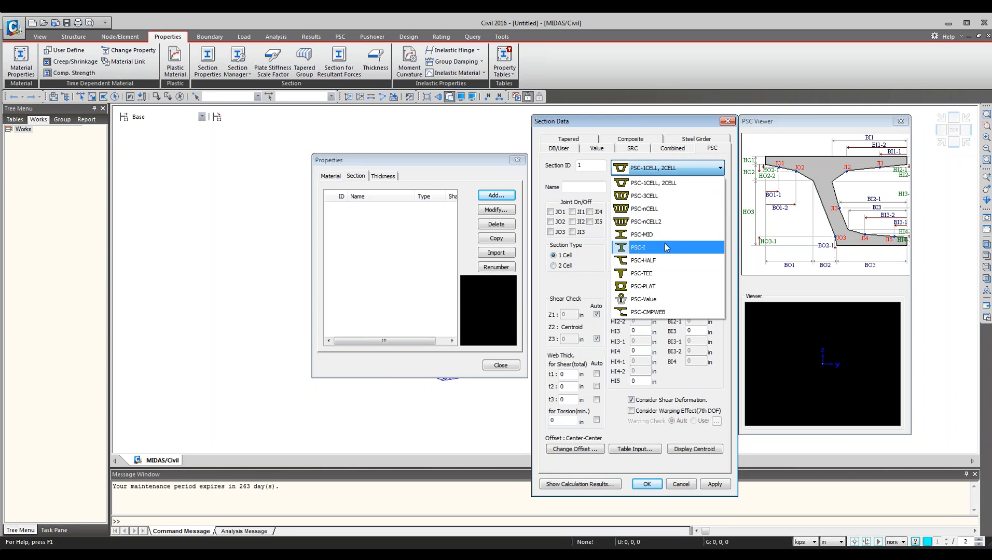
pyautogui.click(646, 248)
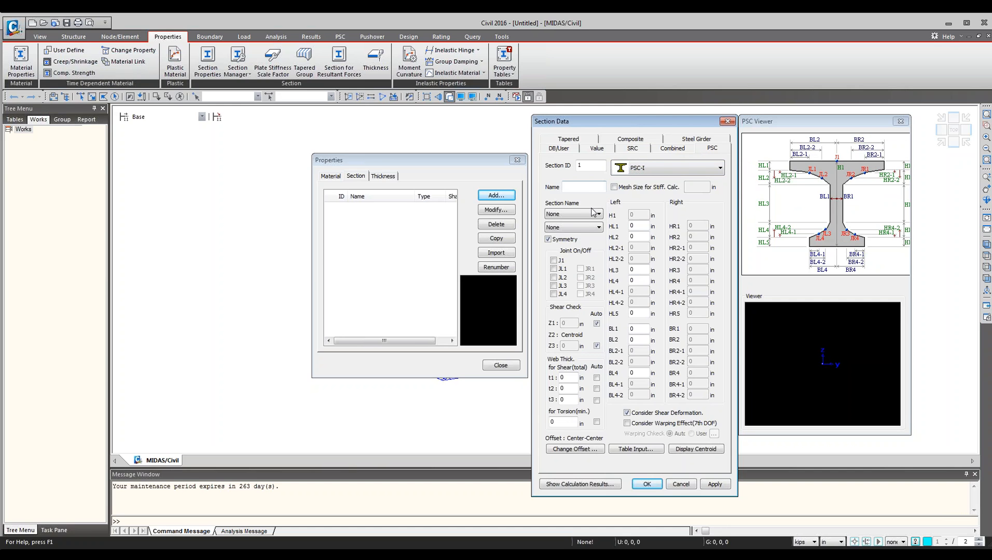
pyautogui.click(646, 174)
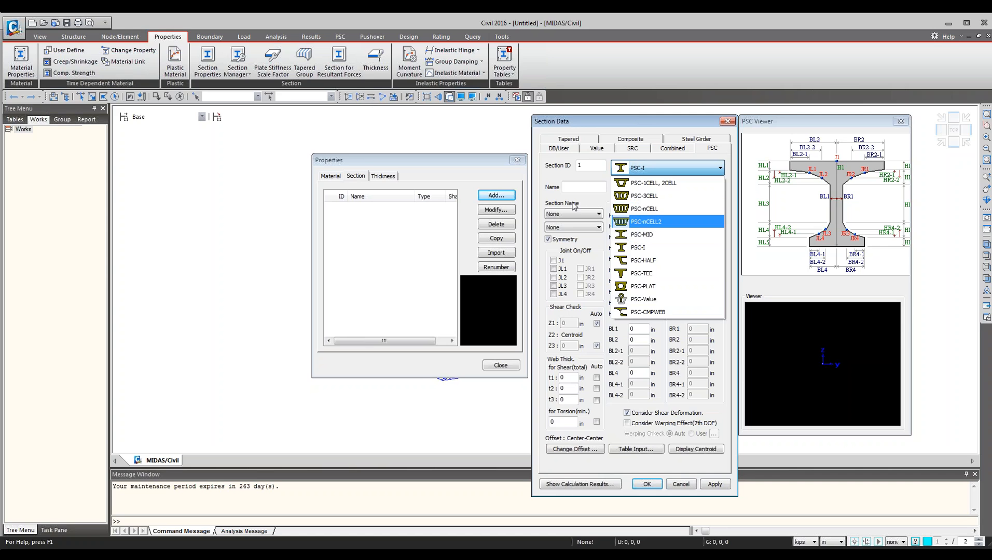
pyautogui.click(592, 216)
pyautogui.click(594, 217)
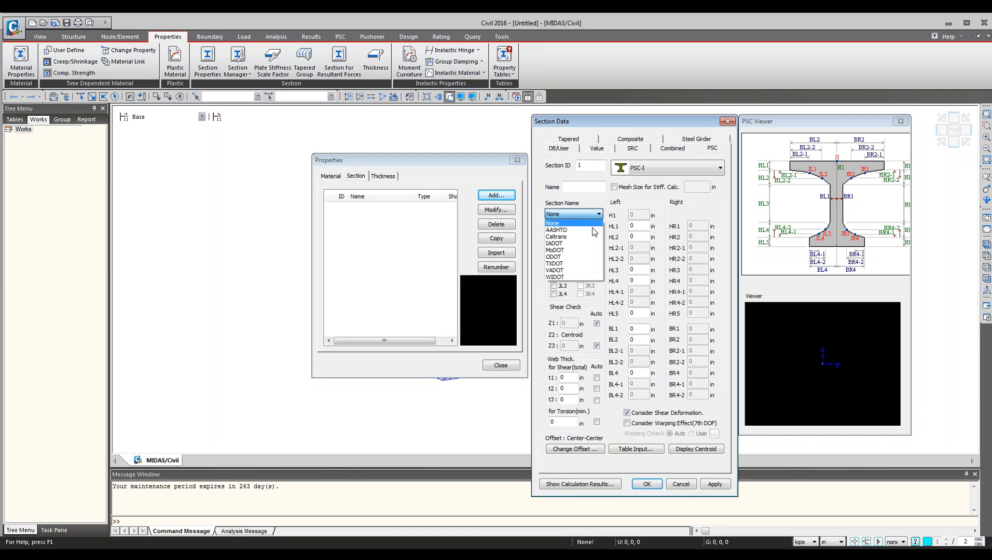
pyautogui.click(594, 230)
pyautogui.click(596, 227)
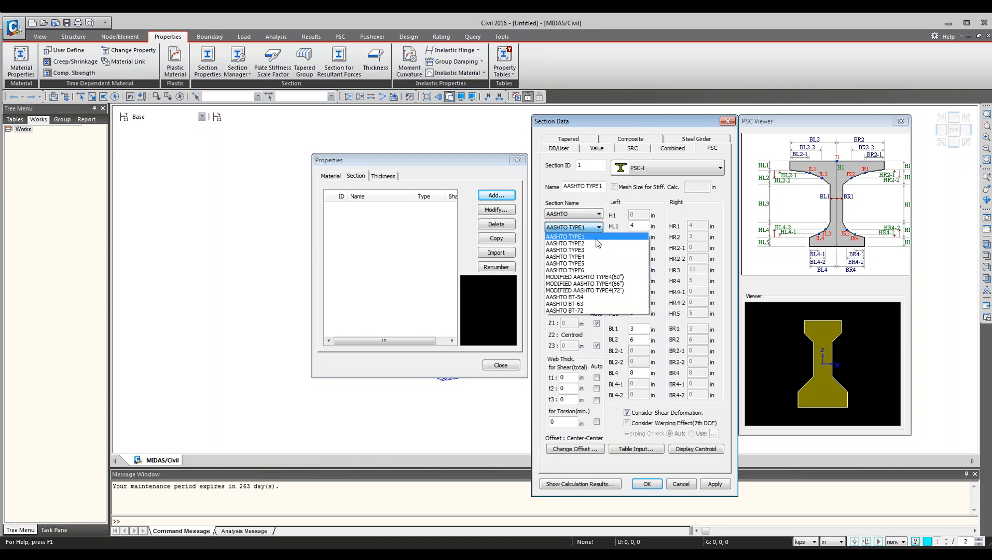
pyautogui.click(600, 243)
# Step through the AASHTO girder types, ending on a MODIFIED AASHTO type.
pyautogui.scroll(-3, 612, 256)
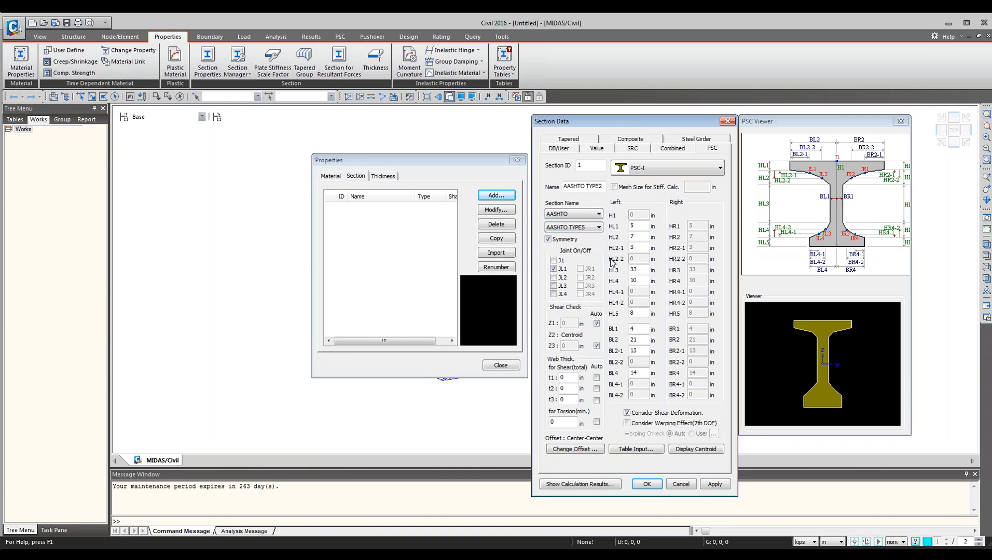
pyautogui.scroll(-4, 614, 260)
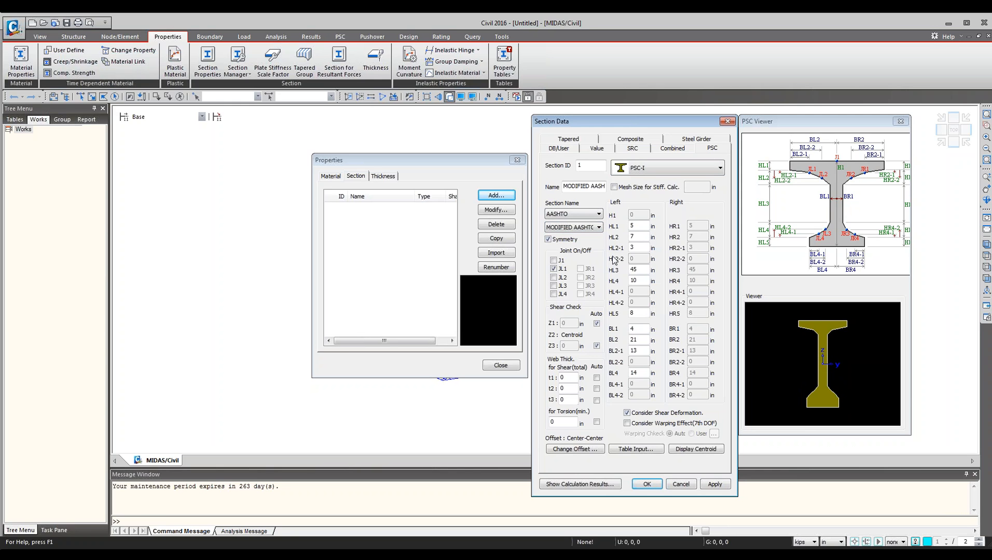
pyautogui.scroll(-4, 613, 260)
pyautogui.scroll(-1, 590, 223)
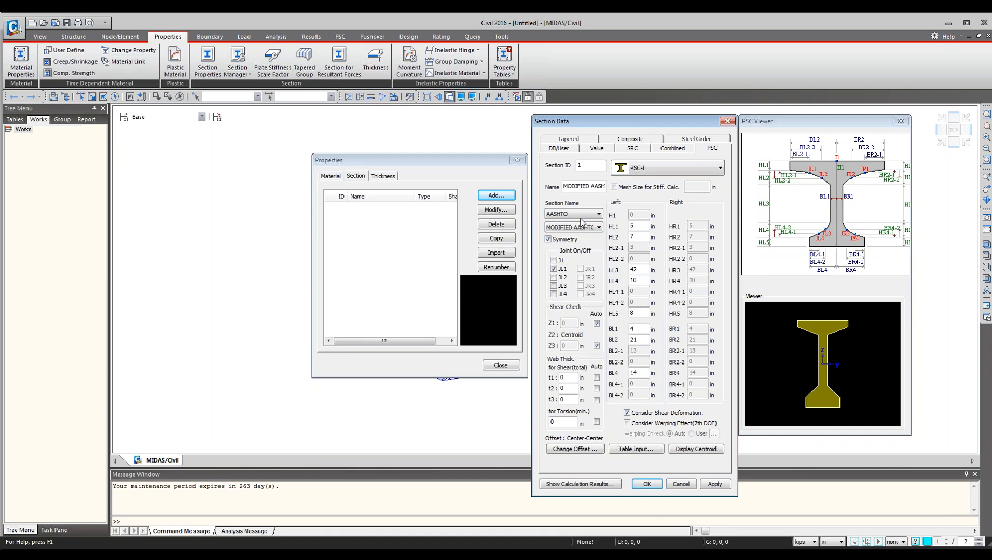
pyautogui.scroll(1, 579, 219)
pyautogui.scroll(-3, 581, 222)
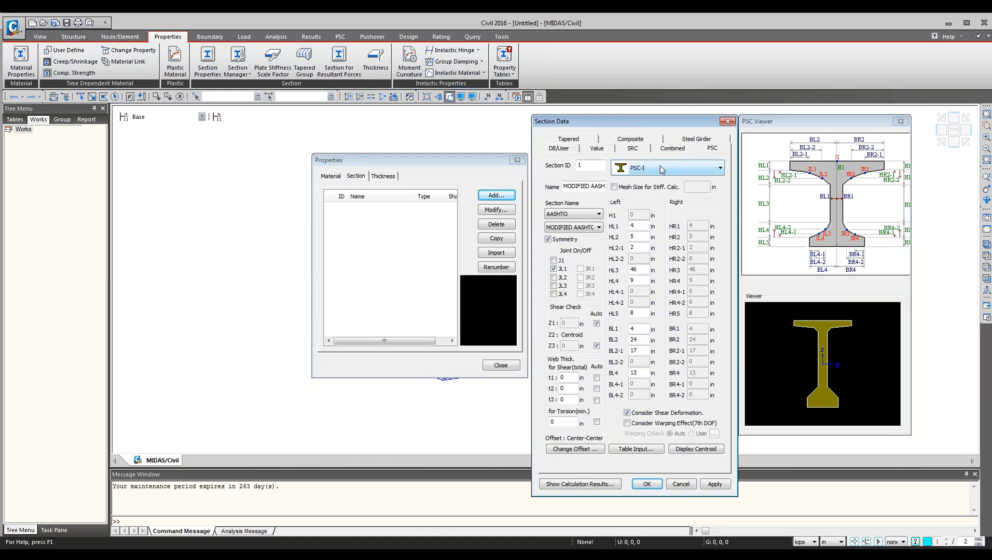
# Change the PSC section type to PSC-Value.
pyautogui.click(598, 214)
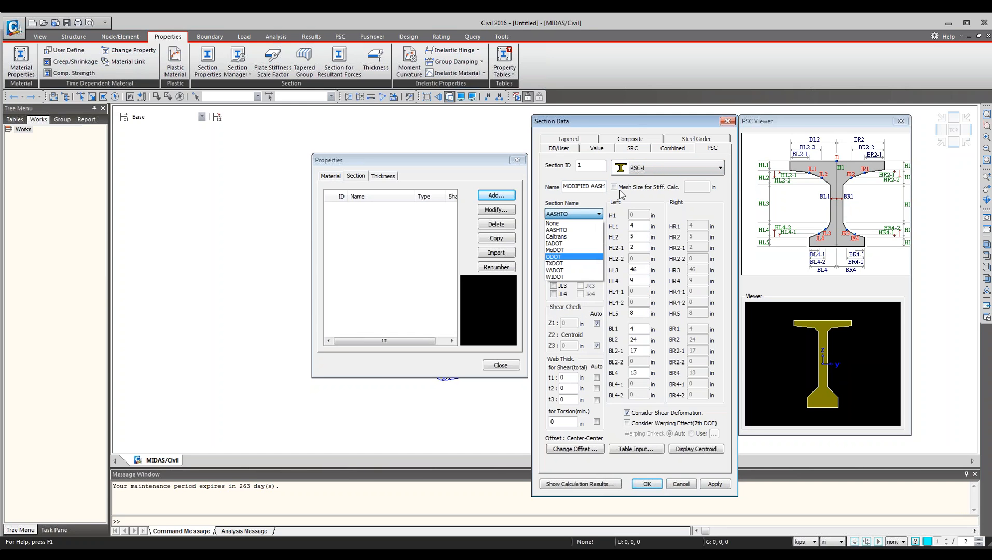
pyautogui.click(634, 202)
pyautogui.click(674, 168)
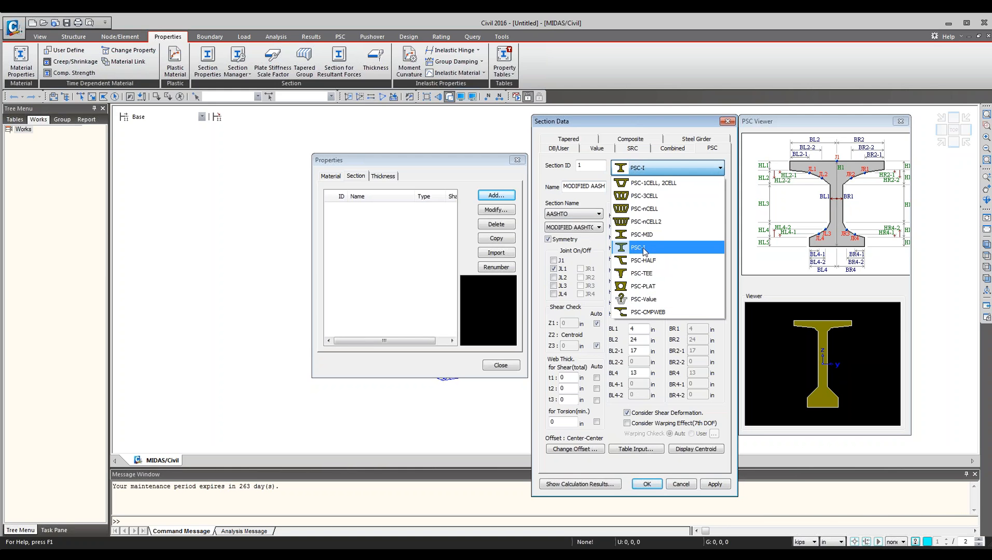
pyautogui.click(648, 303)
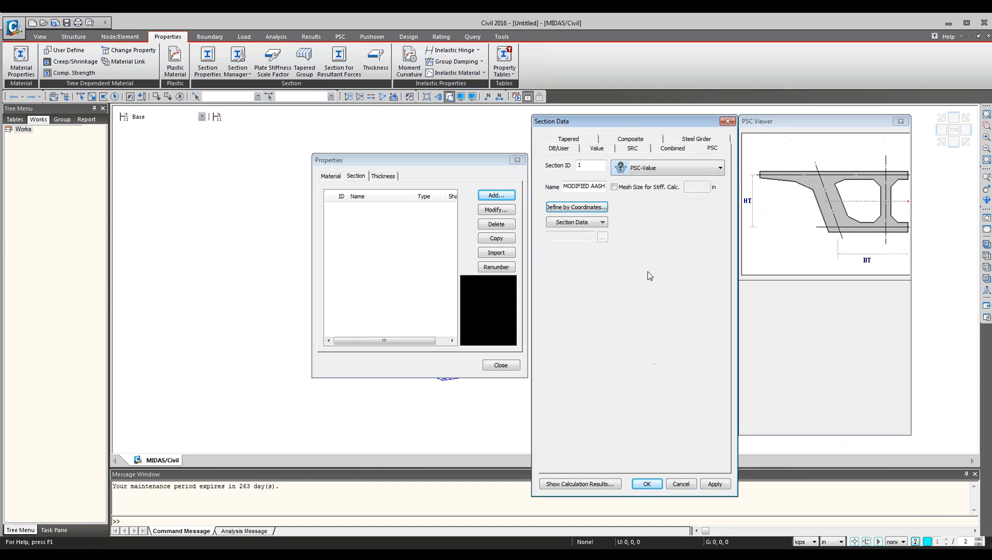
# Open the PSC section database, setting the code to USA and the type to ILDOT.
pyautogui.click(579, 224)
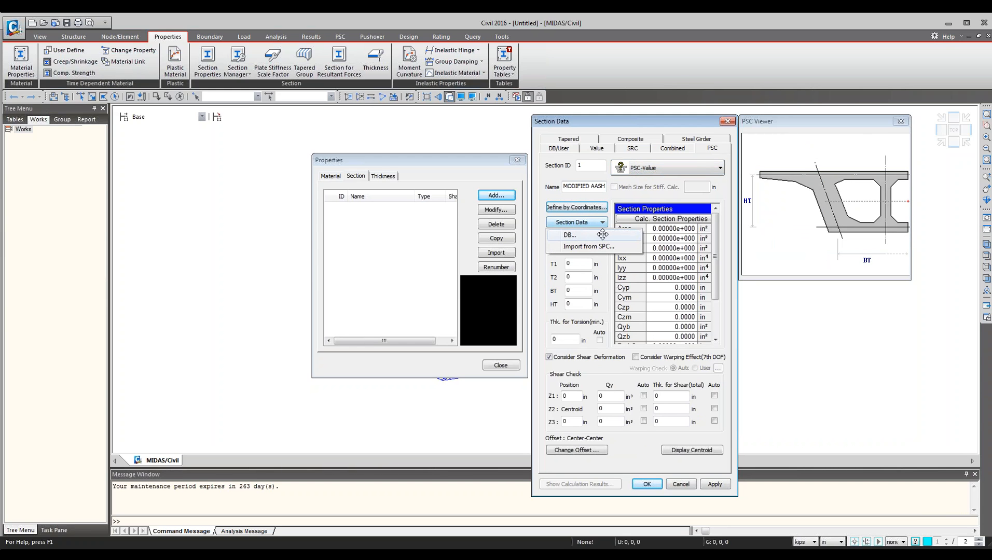
pyautogui.click(571, 235)
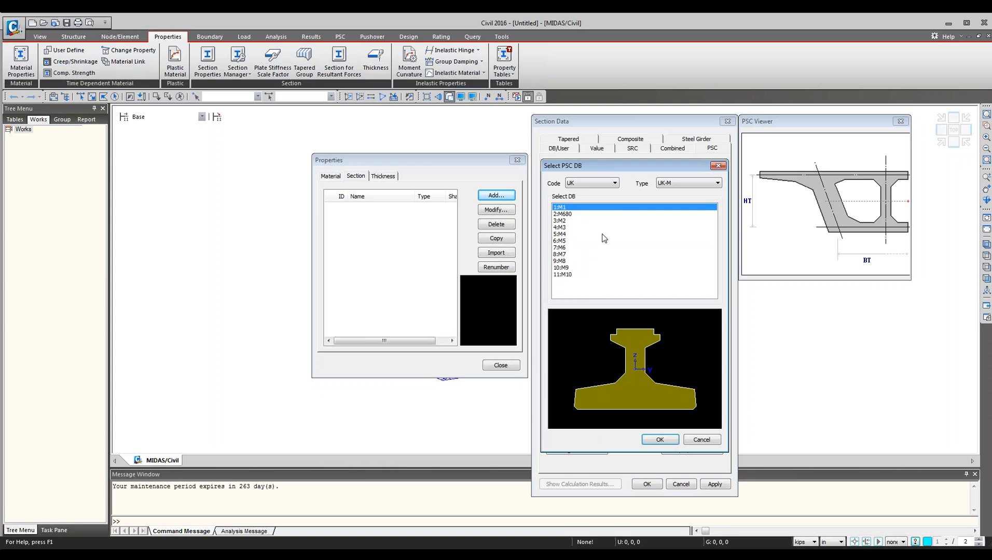
pyautogui.click(608, 183)
pyautogui.click(603, 207)
pyautogui.click(689, 184)
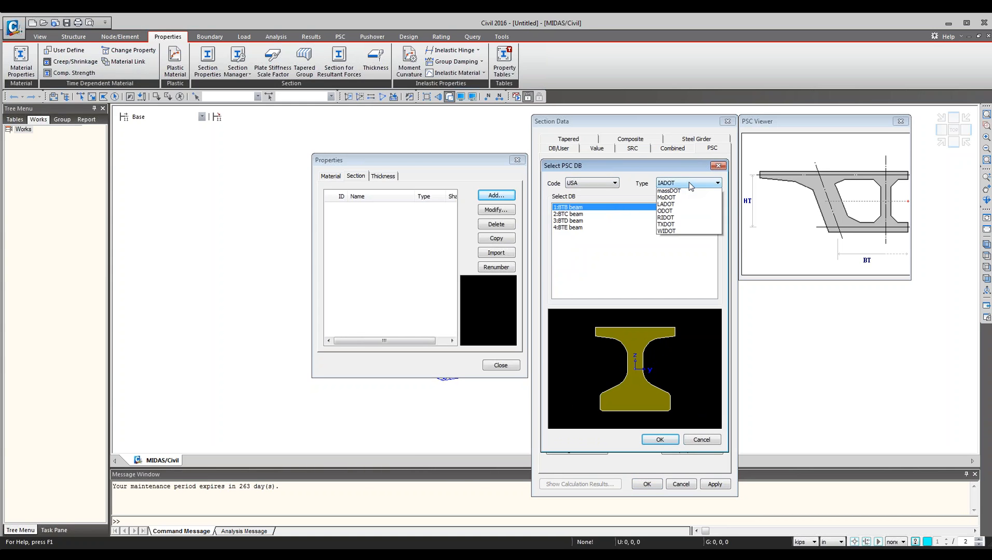
pyautogui.click(690, 201)
# Preview several ILDOT box sections in the database list.
pyautogui.click(631, 248)
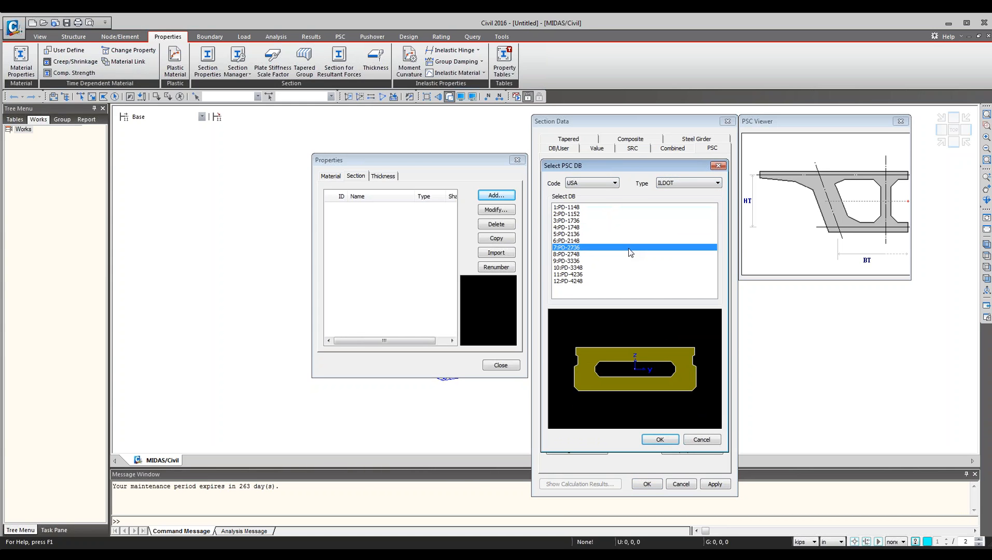
pyautogui.click(620, 274)
pyautogui.click(629, 248)
pyautogui.click(637, 221)
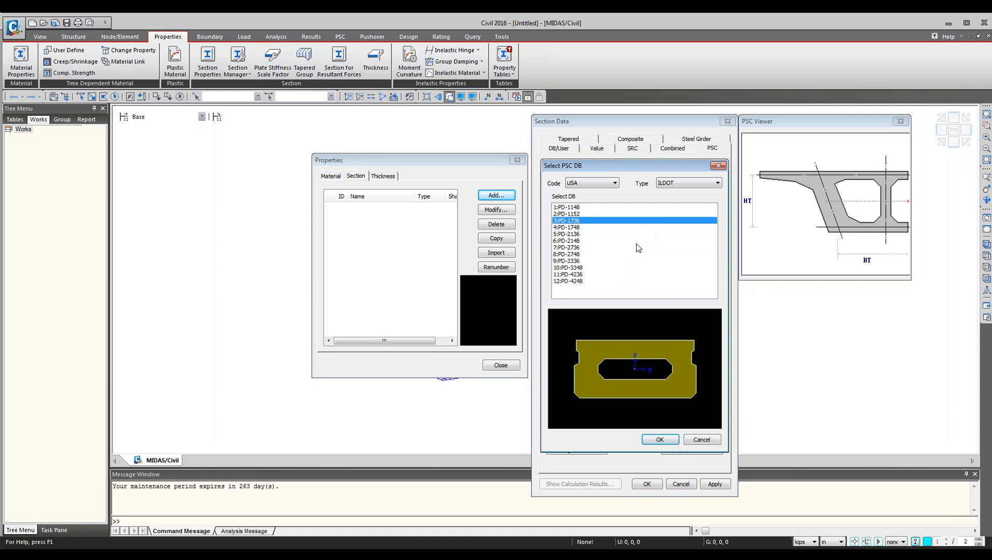
pyautogui.click(638, 247)
pyautogui.click(631, 268)
# Switch the database type to MoDOT and preview several of its sections.
pyautogui.click(690, 183)
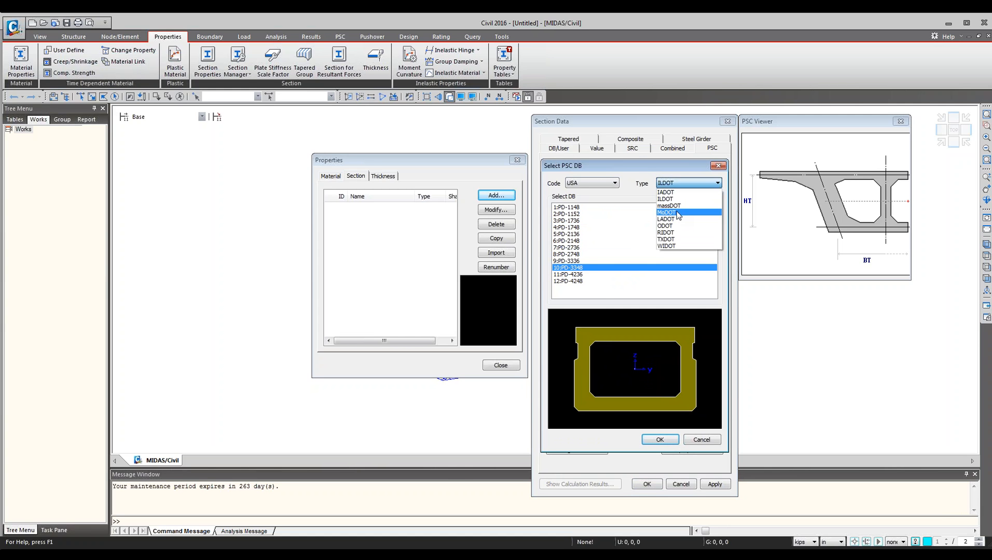
pyautogui.click(676, 210)
pyautogui.click(643, 227)
pyautogui.click(638, 248)
pyautogui.click(633, 261)
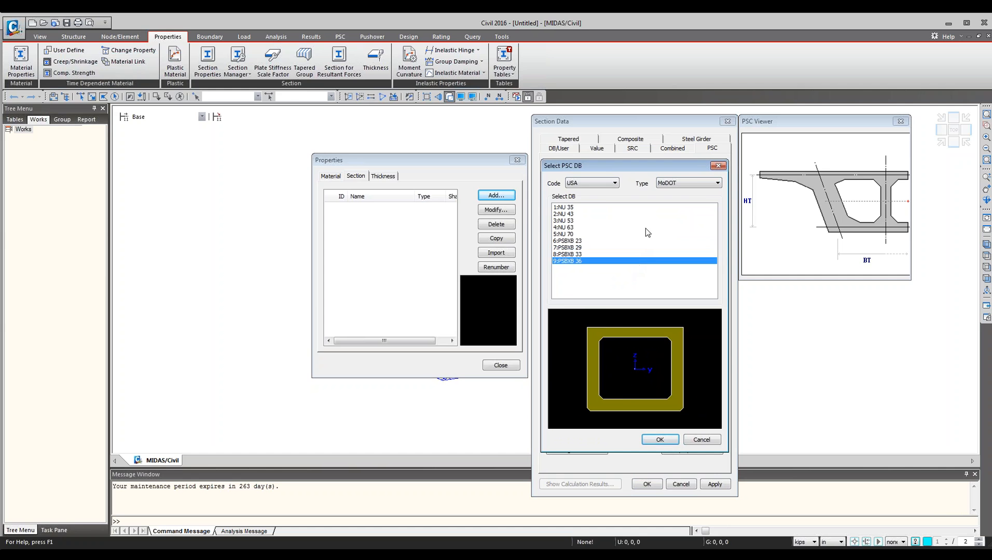
pyautogui.click(646, 228)
# Switch the PSC database type to massDOT and preview its first sections.
pyautogui.click(709, 183)
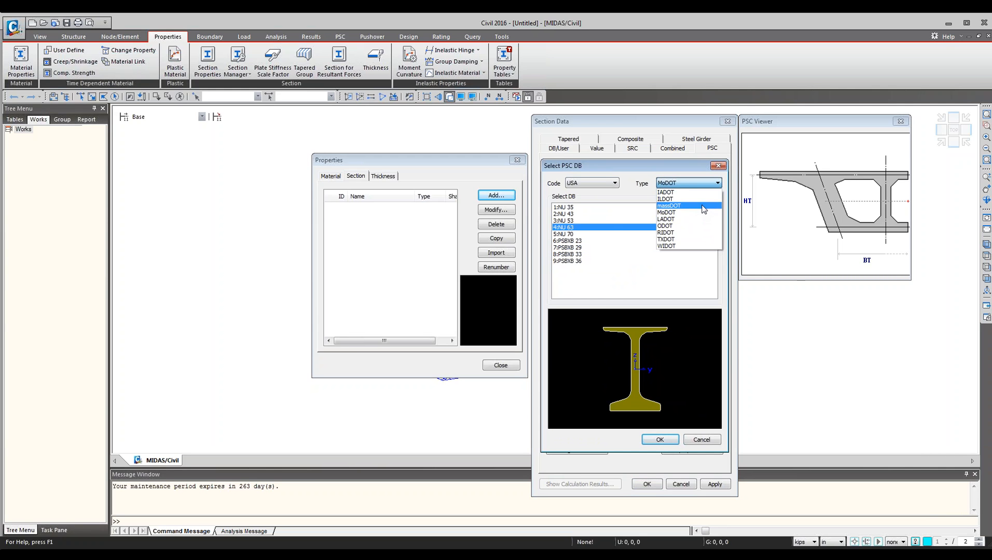
pyautogui.click(669, 206)
pyautogui.click(601, 241)
pyautogui.click(597, 268)
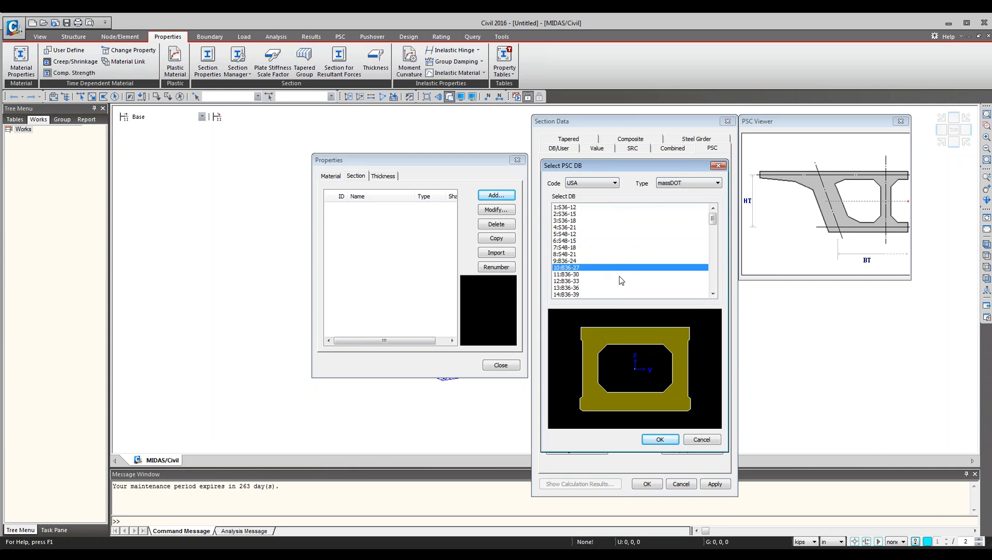
# Scroll through the massDOT section list, previewing box, voided slab, NEBT and NEXT girder shapes.
pyautogui.click(621, 242)
pyautogui.scroll(-2, 627, 249)
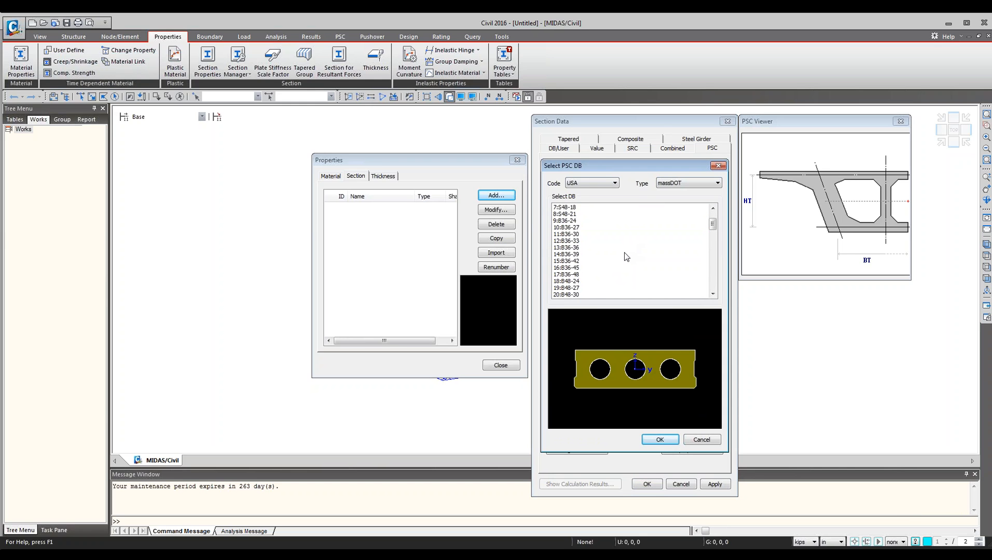
pyautogui.click(627, 260)
pyautogui.scroll(-4, 628, 264)
pyautogui.click(619, 281)
pyautogui.scroll(-4, 628, 271)
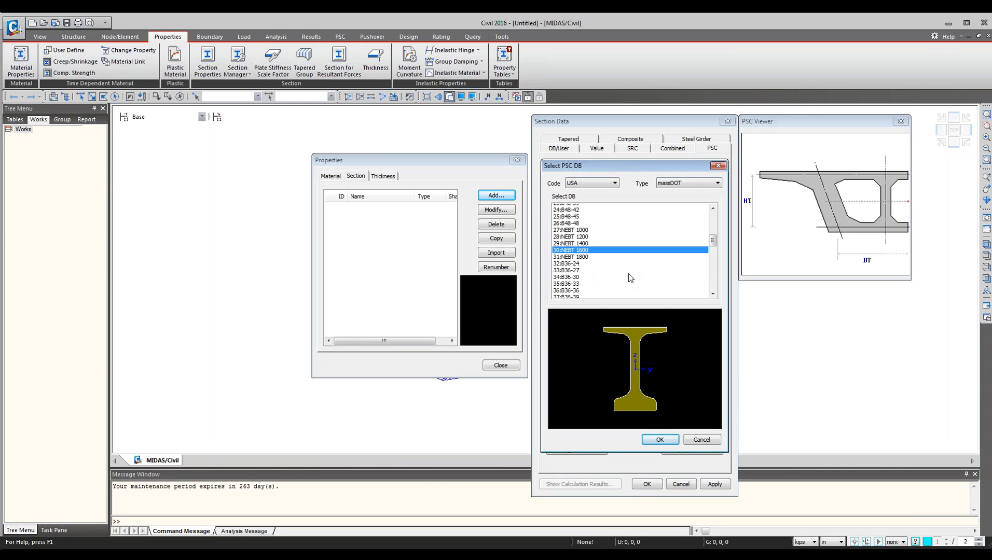
pyautogui.click(617, 256)
pyautogui.scroll(-1, 625, 266)
pyautogui.scroll(-3, 626, 271)
pyautogui.click(620, 280)
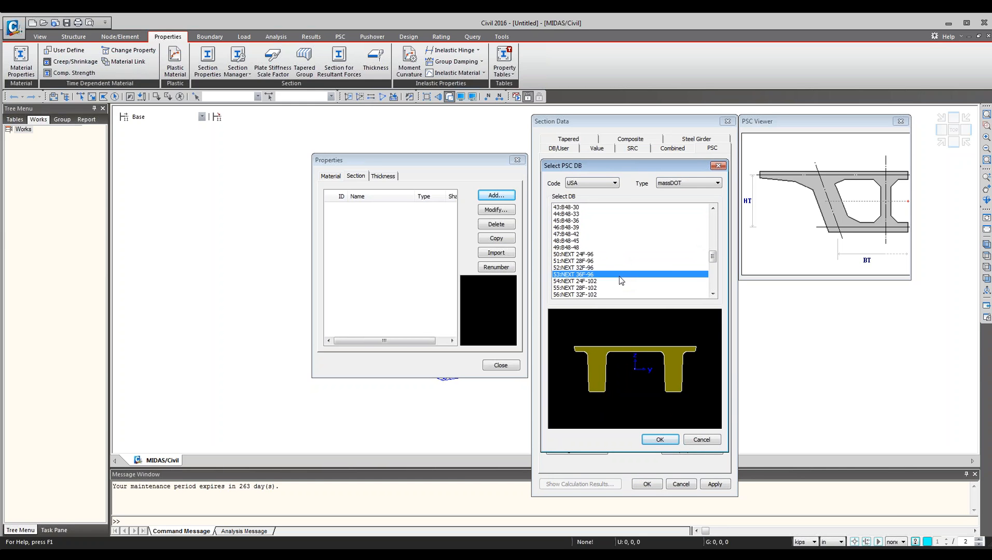
pyautogui.scroll(-5, 625, 280)
pyautogui.click(620, 281)
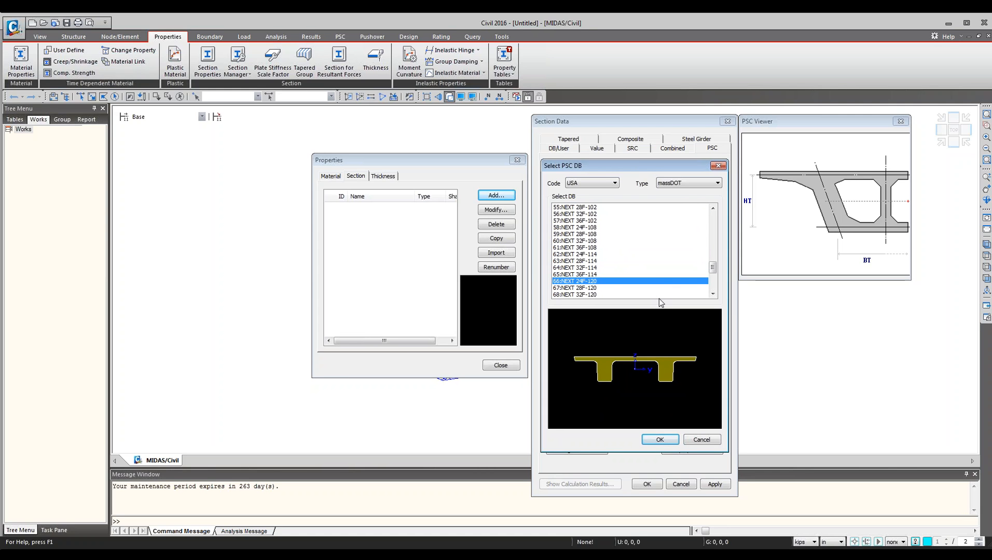
# Cancel the PSC database and section definition, and close the Properties dialog.
pyautogui.click(701, 440)
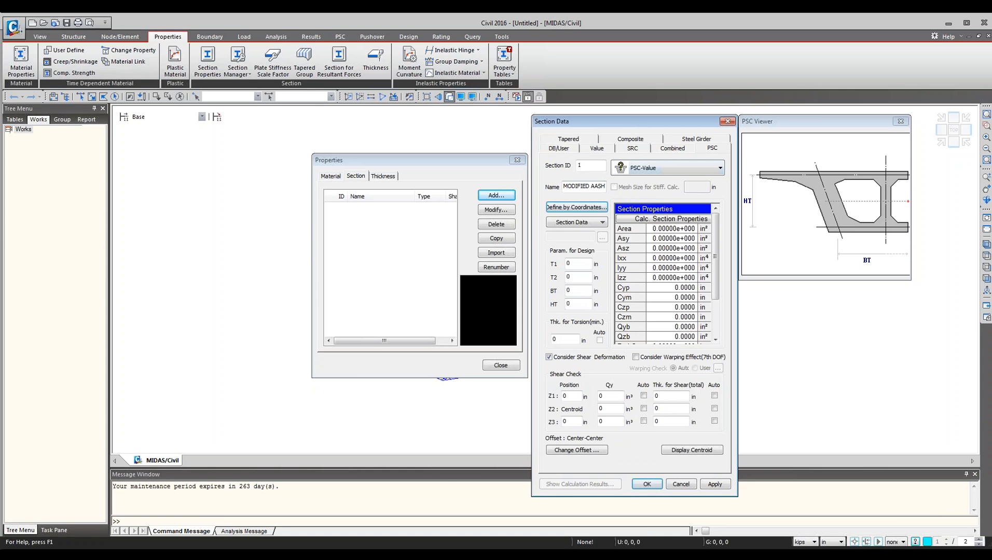
pyautogui.click(602, 223)
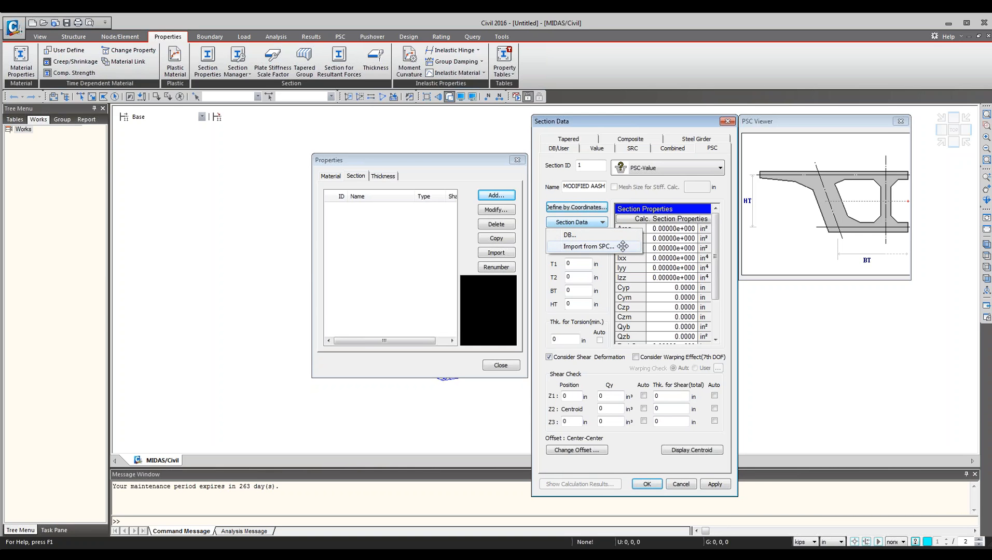
pyautogui.click(681, 484)
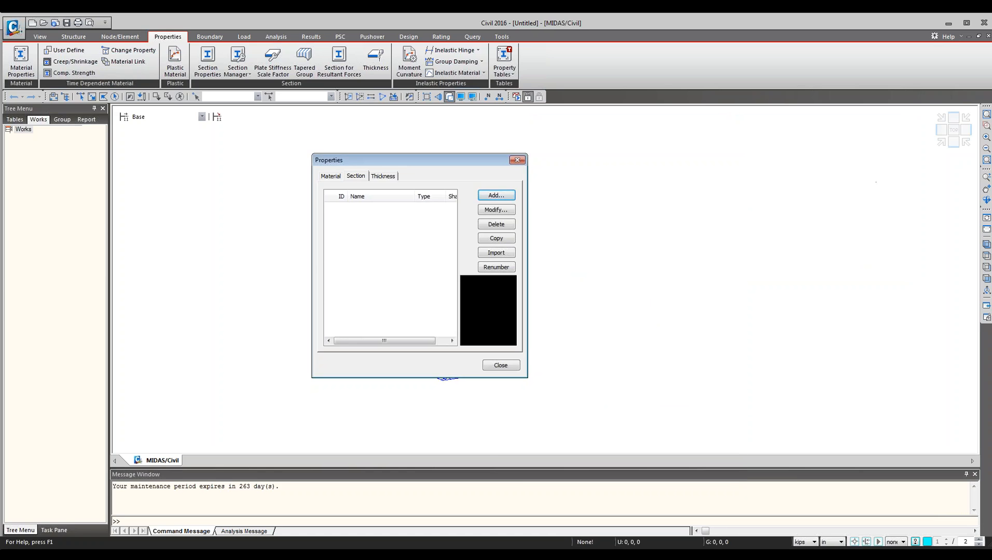
pyautogui.click(502, 365)
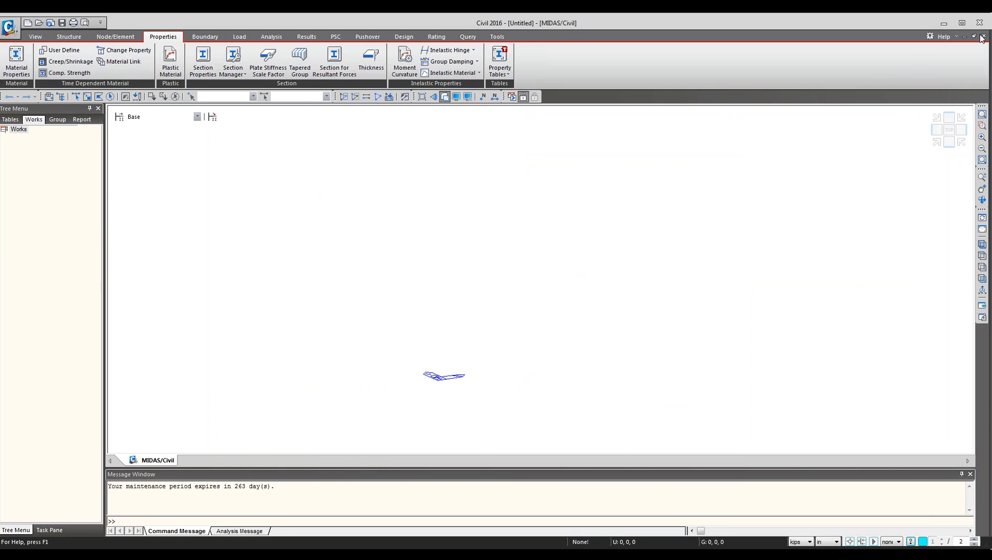
# Open the model file 0831_precast_2span_default.mcb.
pyautogui.click(68, 36)
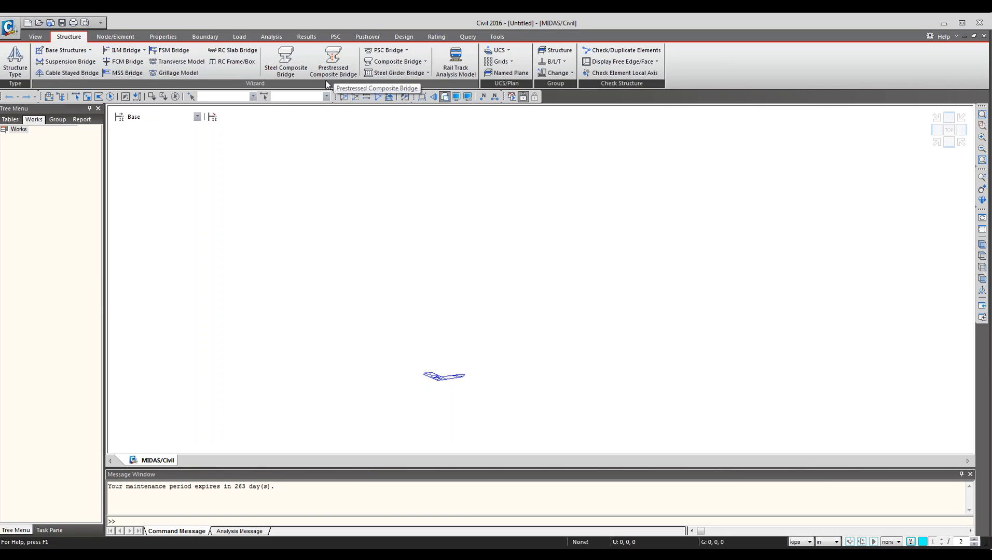
pyautogui.click(39, 23)
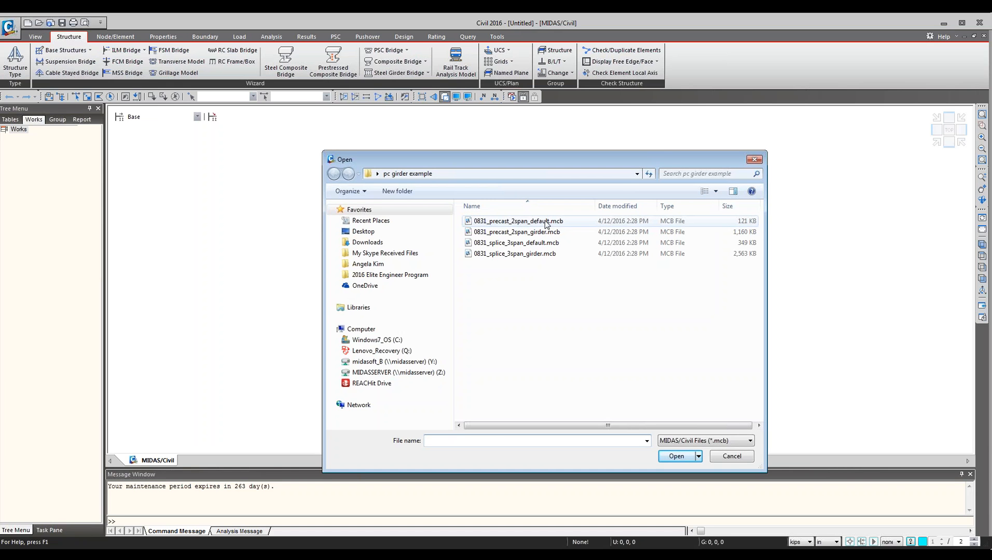
pyautogui.click(546, 222)
pyautogui.press('Return')
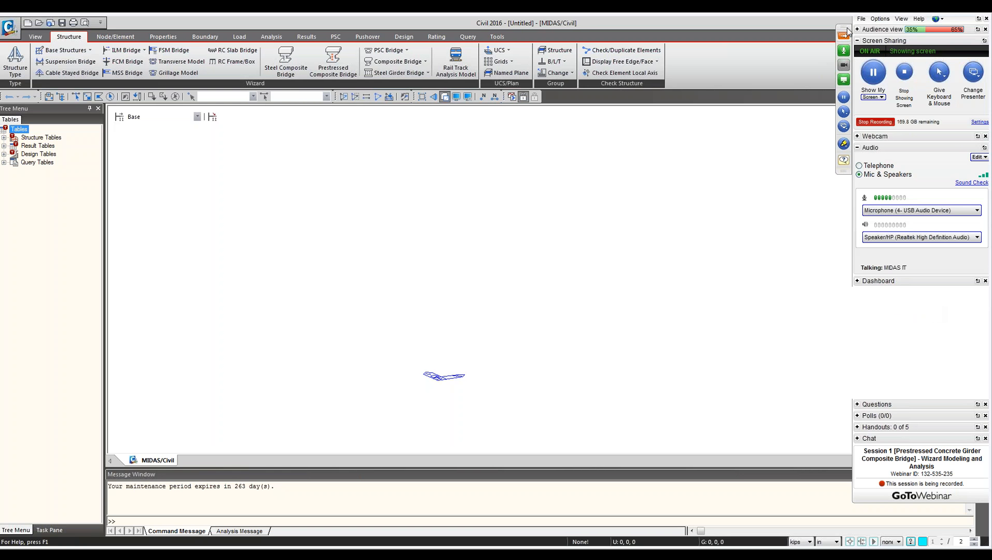
pyautogui.click(844, 38)
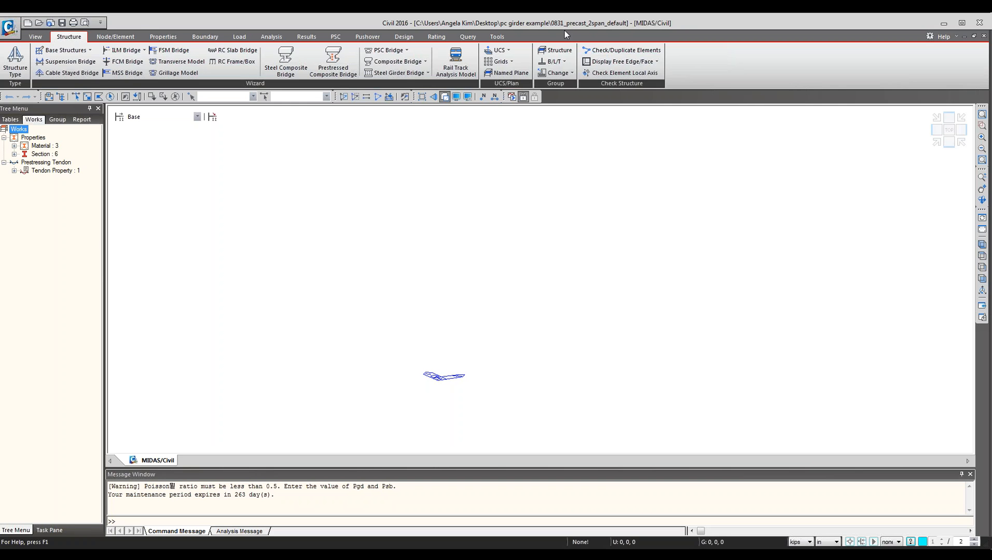
pyautogui.click(41, 24)
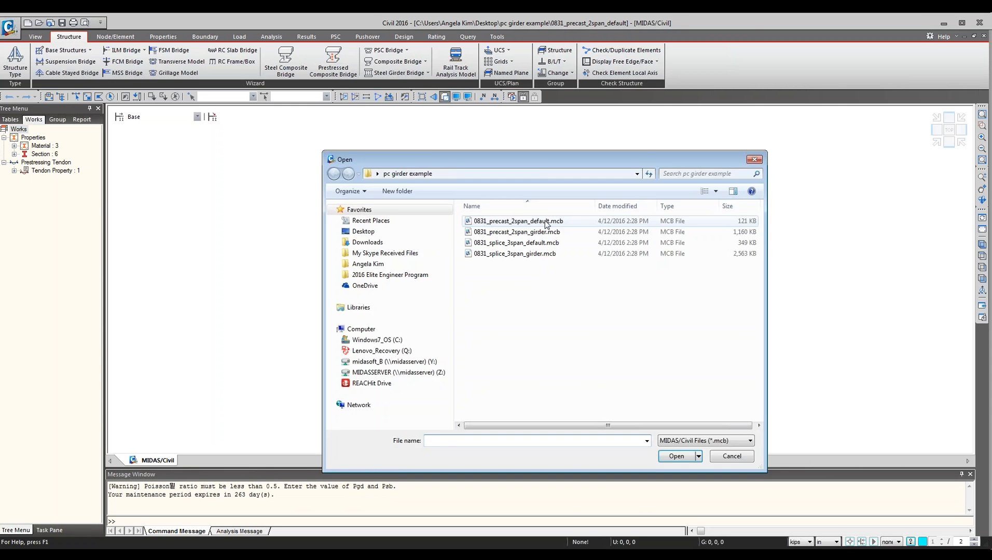
pyautogui.click(507, 224)
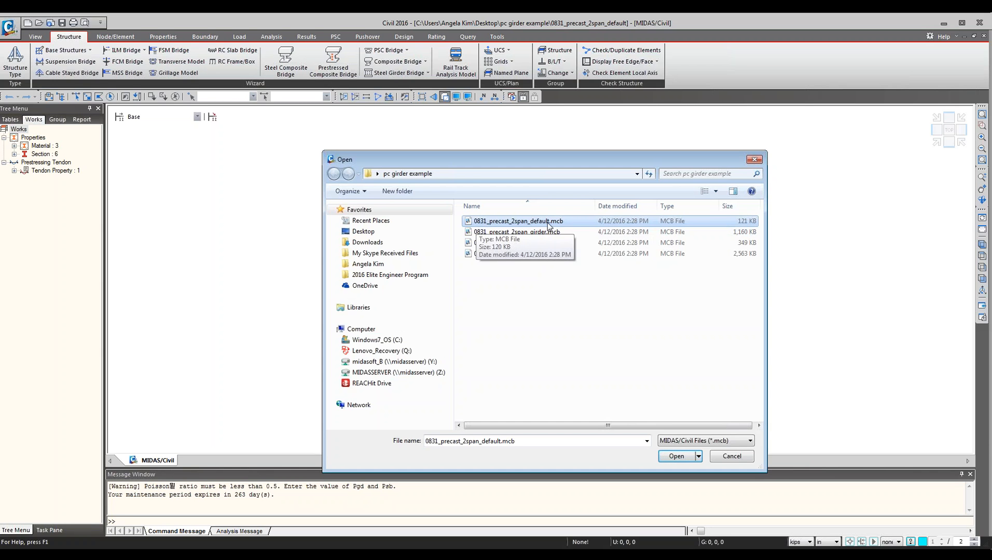
pyautogui.click(758, 162)
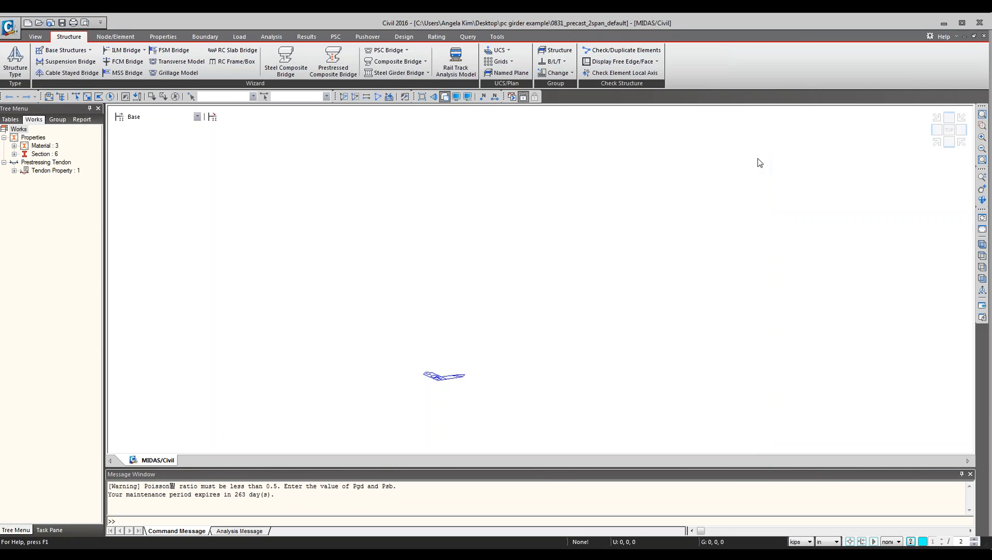
# Expand the Material, Section and Tendon Property entries in the Works tree and widen the tree pane.
pyautogui.click(61, 133)
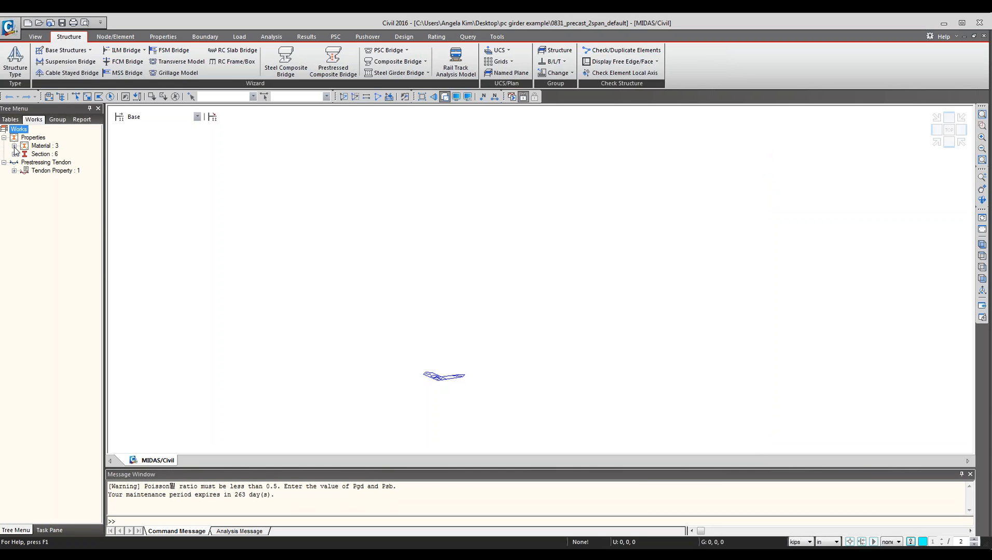
pyautogui.click(14, 147)
pyautogui.click(15, 179)
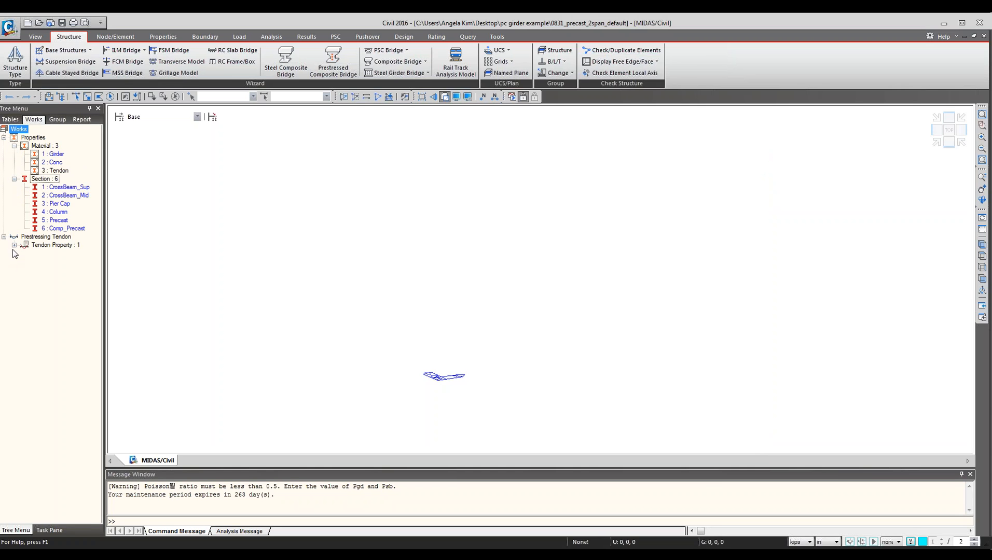
pyautogui.click(14, 245)
pyautogui.moveTo(104, 272); pyautogui.dragTo(170, 285)
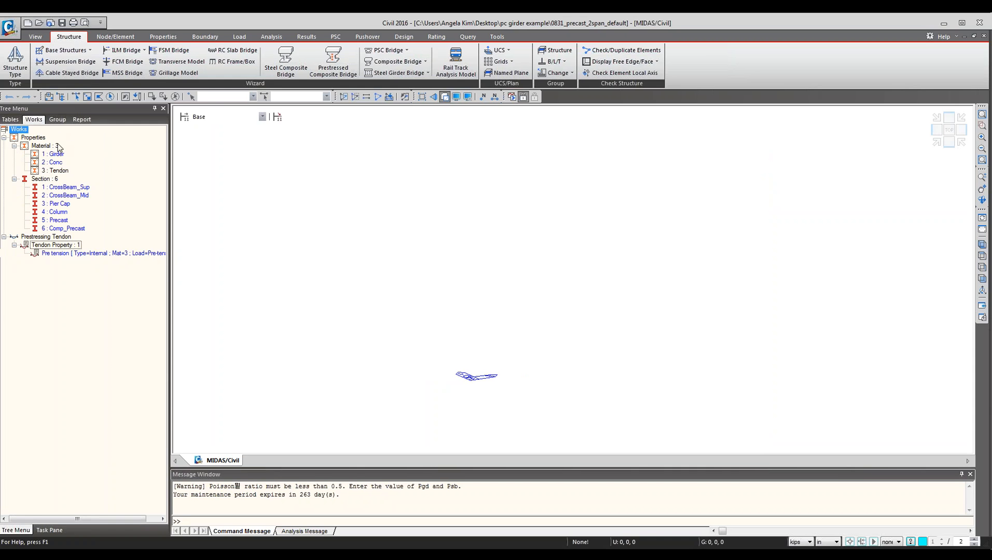
# Open the Girder material's properties to review them, then close the dialog.
pyautogui.click(56, 155)
pyautogui.rightClick(58, 159)
pyautogui.click(83, 290)
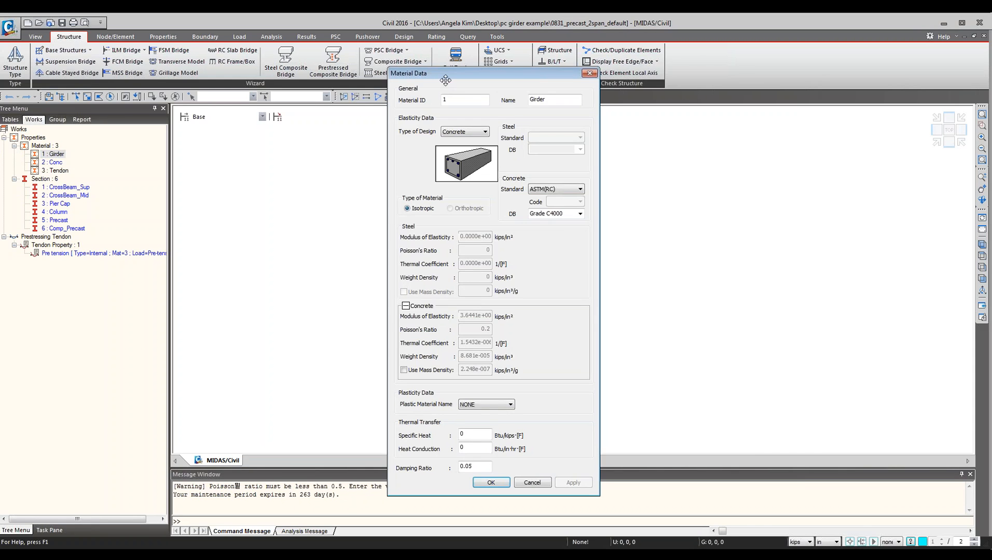
pyautogui.moveTo(448, 72); pyautogui.dragTo(444, 93)
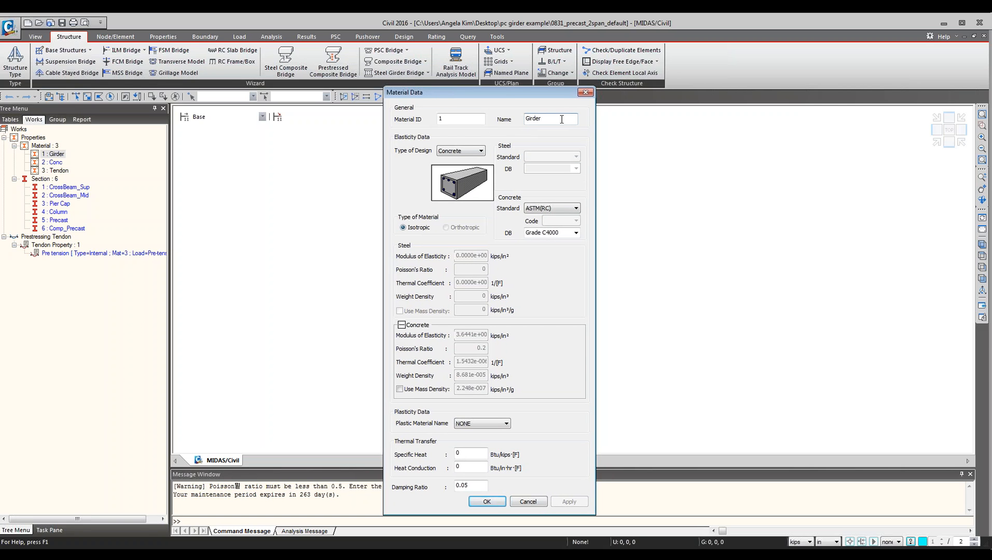
pyautogui.click(586, 93)
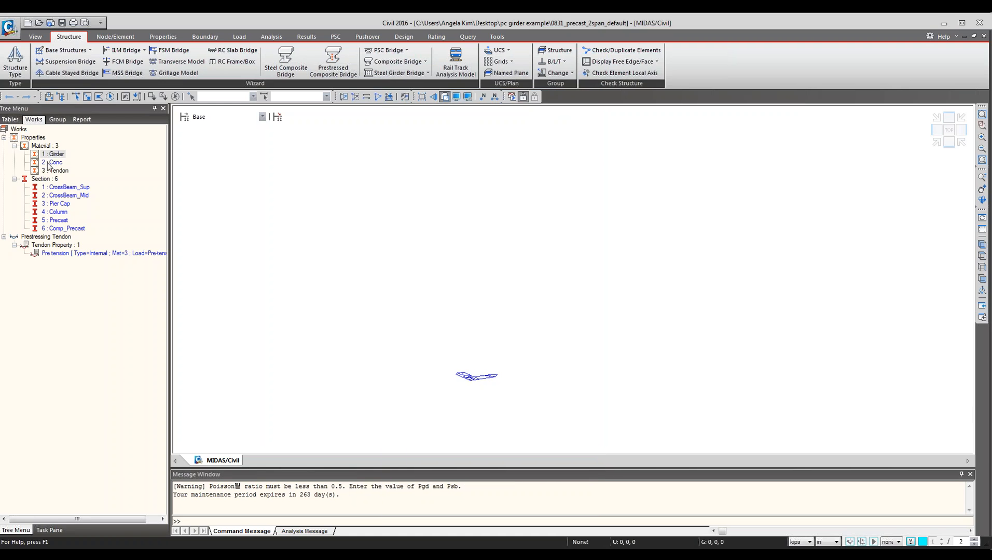
# Open the CrossBeam_Sup section's properties to review them, then cancel.
pyautogui.click(50, 162)
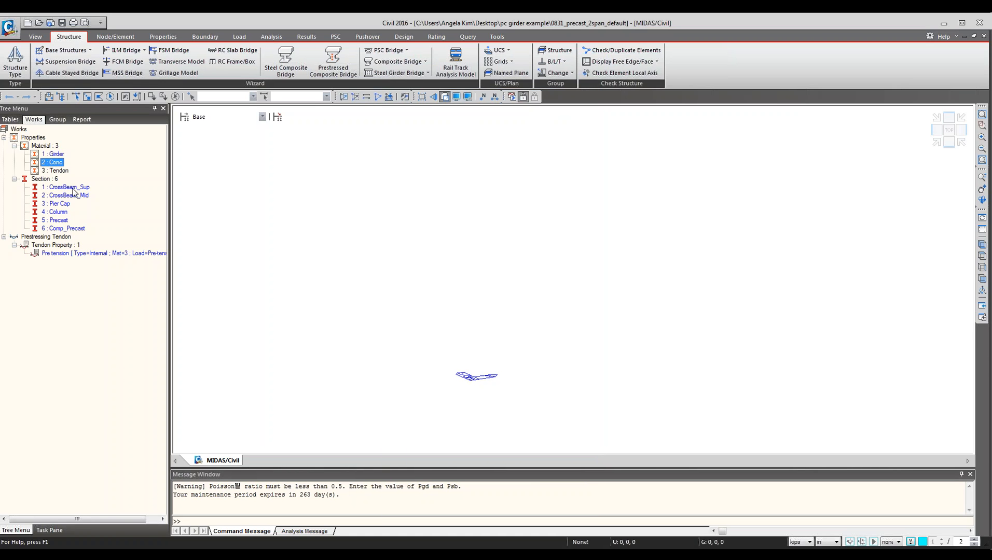
pyautogui.rightClick(73, 190)
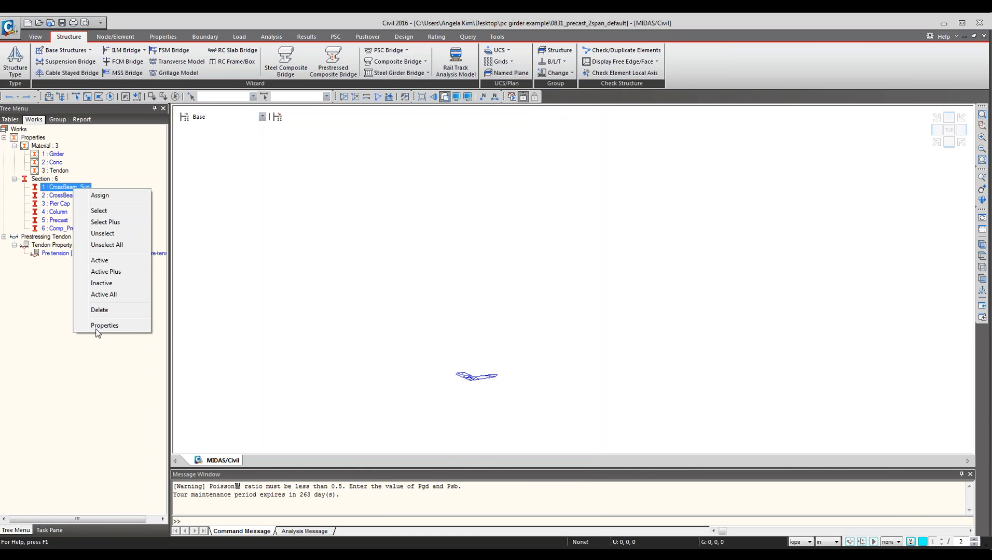
pyautogui.click(104, 327)
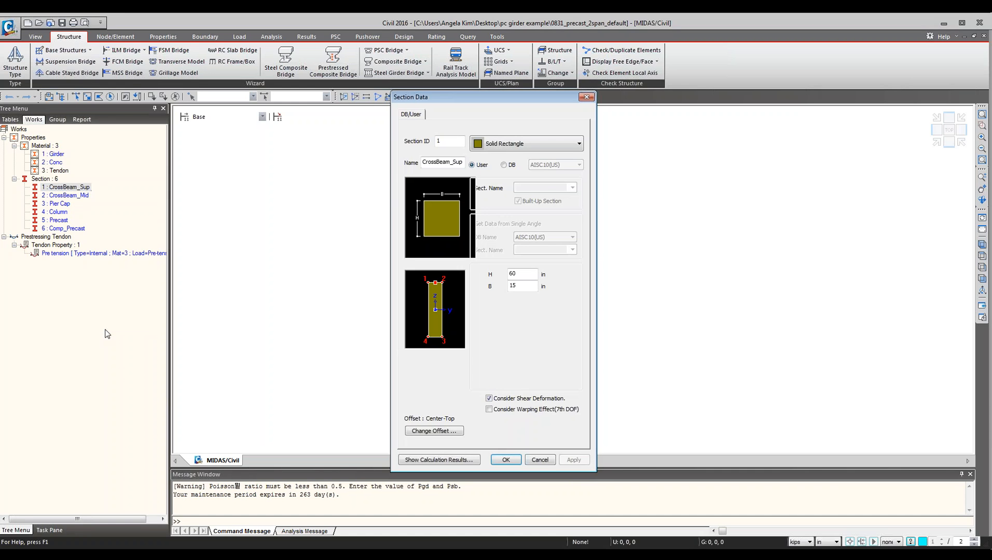
pyautogui.click(543, 461)
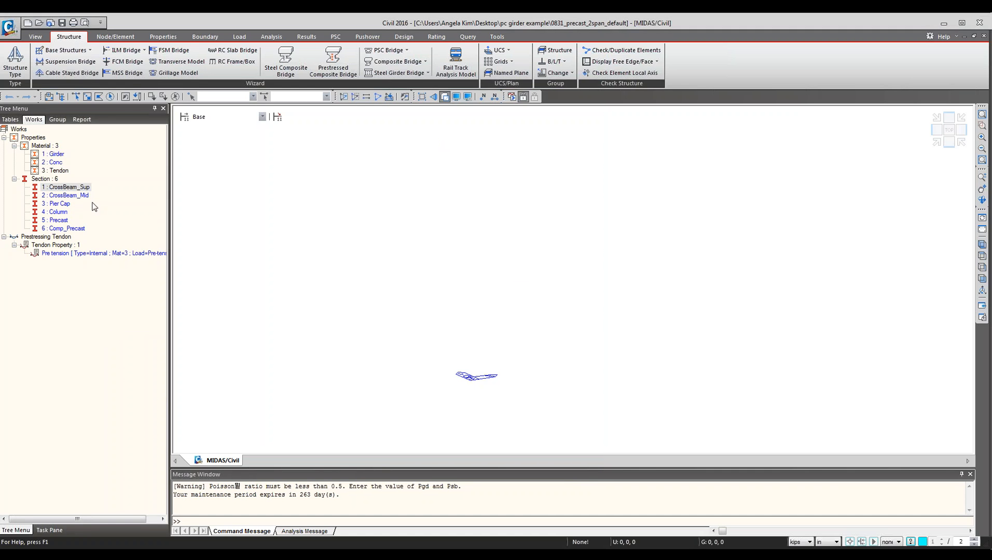
# Open the Precast section's PSC-I properties to review them, then cancel.
pyautogui.rightClick(60, 222)
pyautogui.click(95, 358)
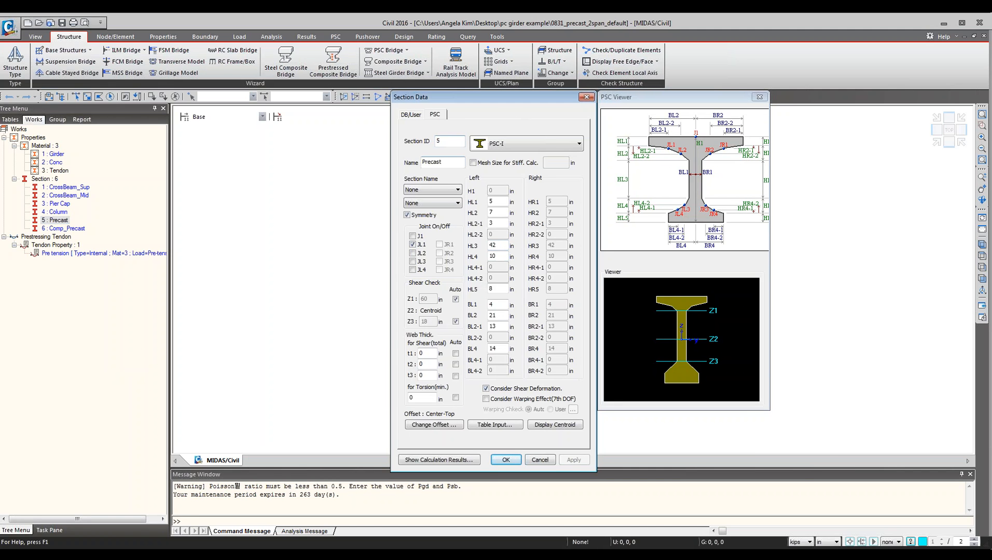
pyautogui.click(540, 459)
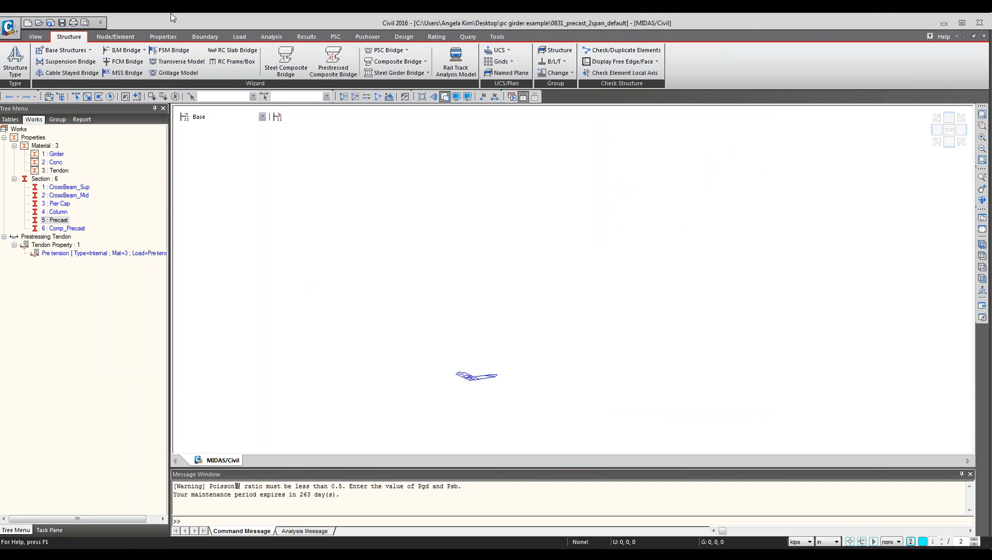
# Launch the Prestressed Composite Bridge wizard and load the wizard file 0831_precast_2span.wzd.
pyautogui.click(335, 68)
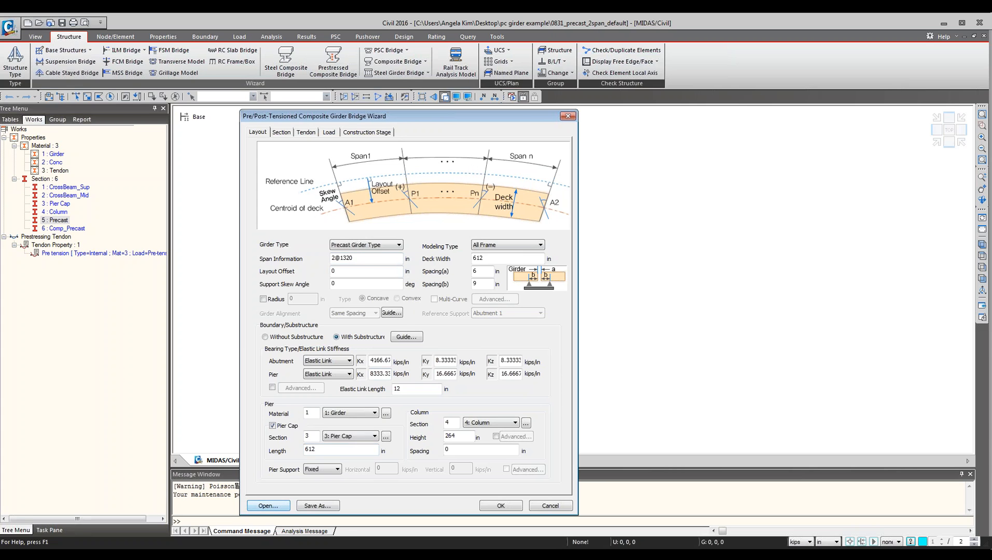
pyautogui.click(272, 507)
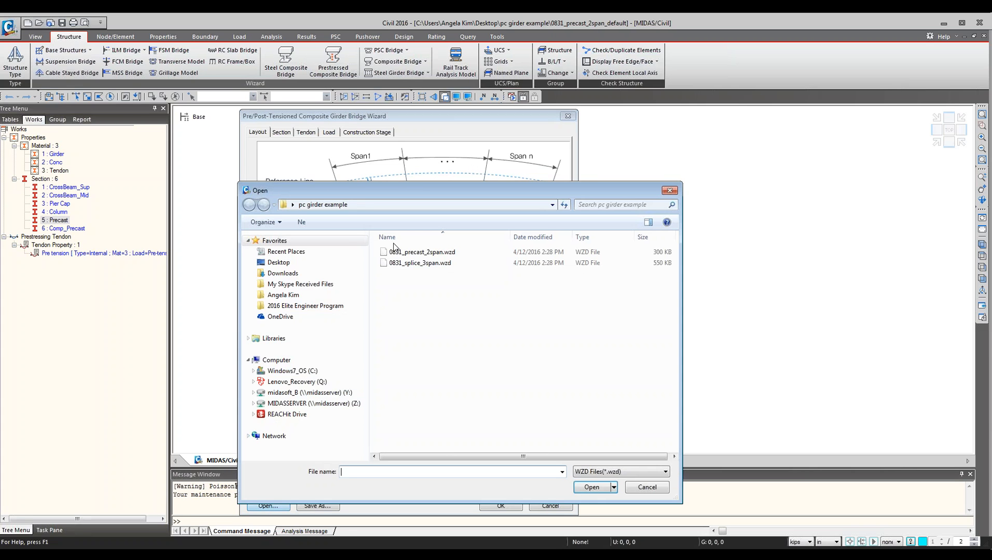
pyautogui.click(405, 253)
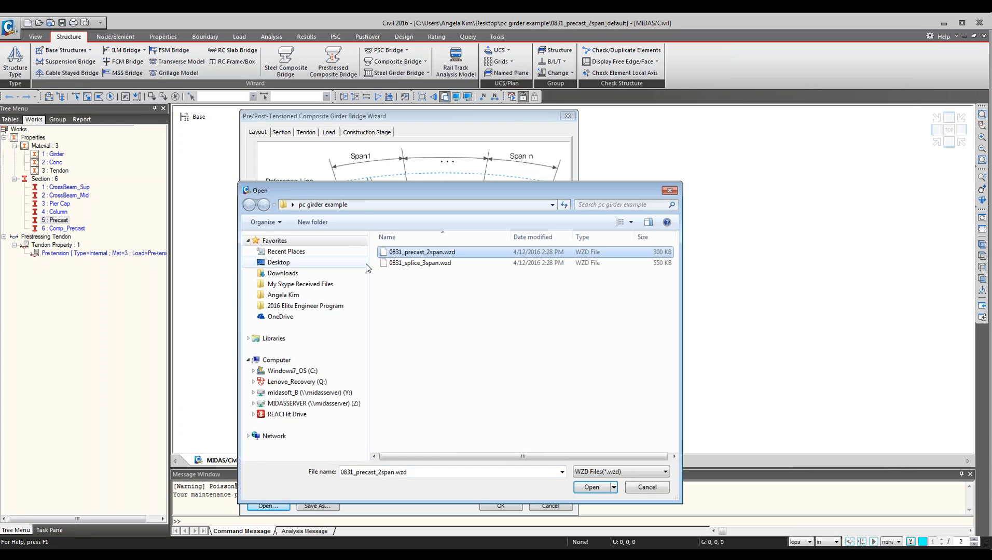
pyautogui.press('Return')
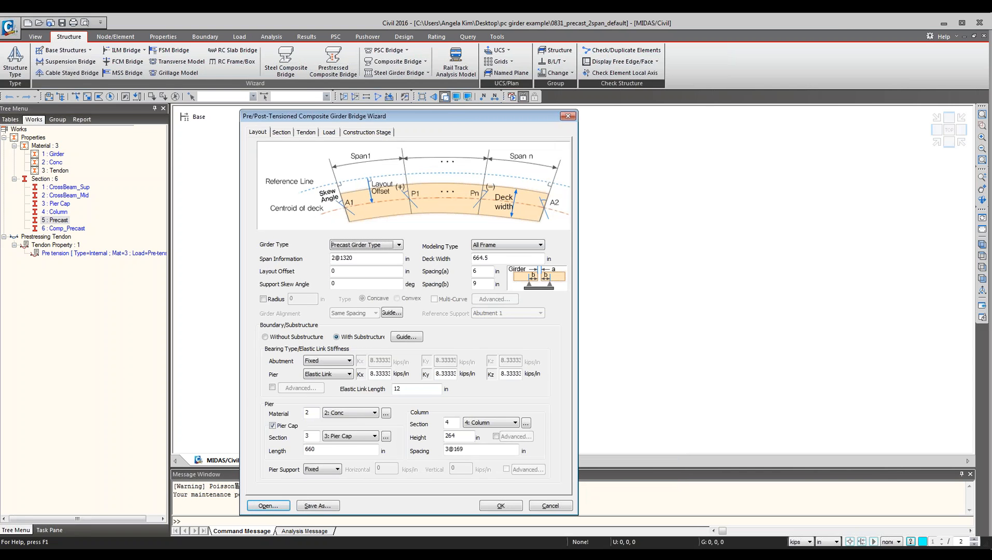
# Review the available girder types in the wizard's layout settings, keeping Precast Girder Type.
pyautogui.moveTo(415, 118); pyautogui.dragTo(472, 116)
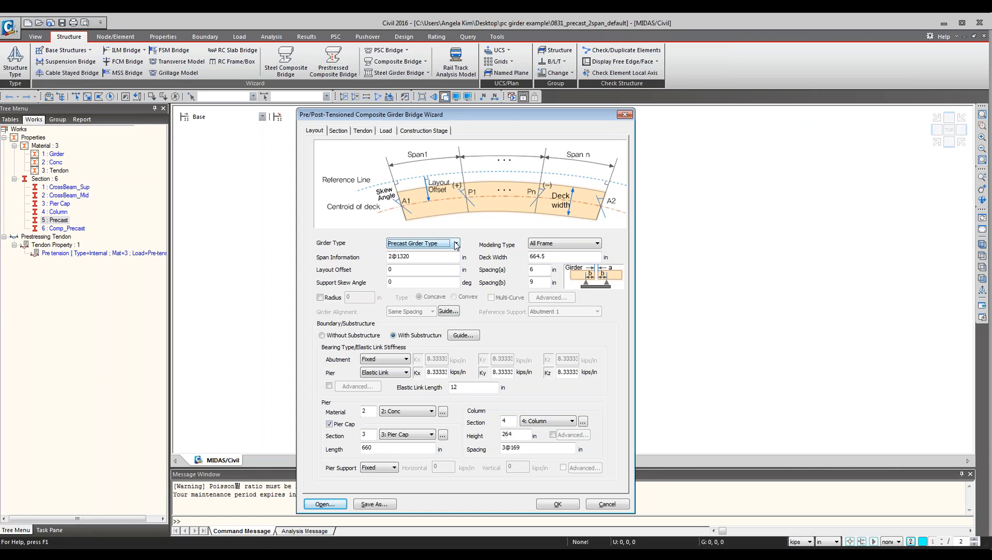
pyautogui.click(411, 247)
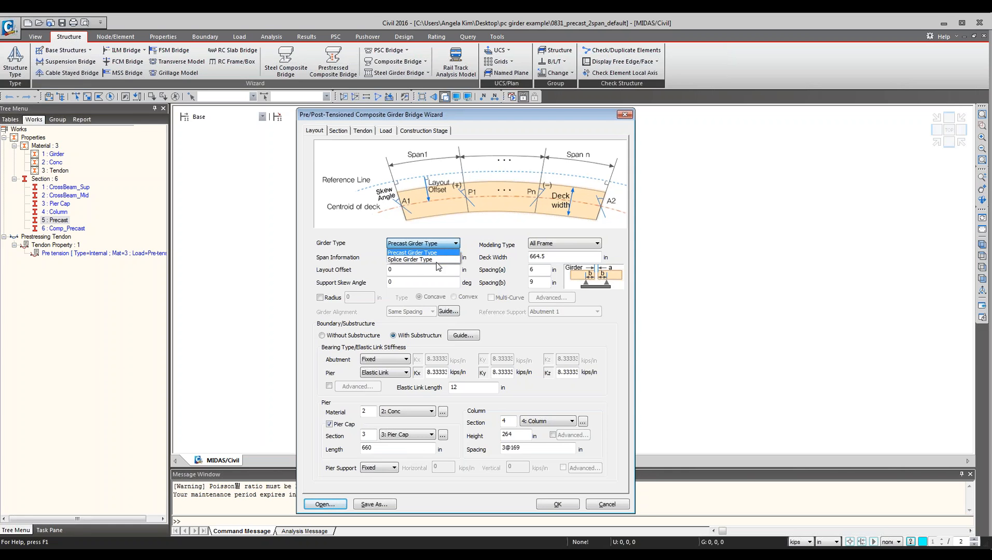
pyautogui.click(474, 244)
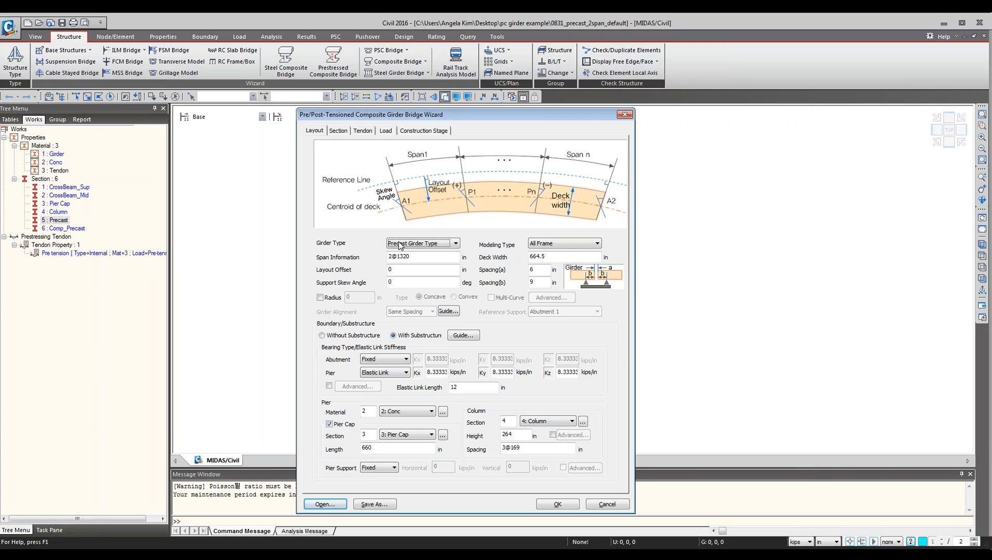
pyautogui.click(455, 244)
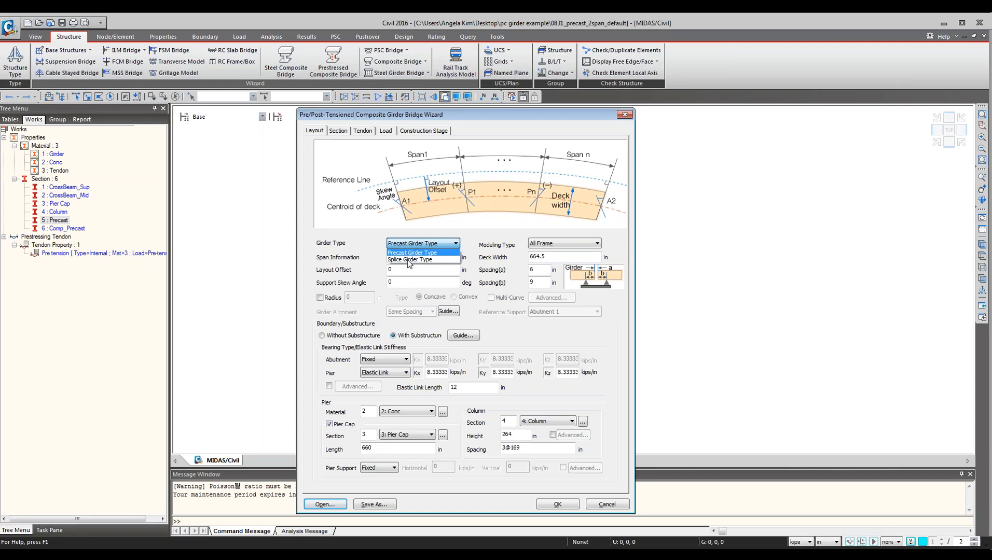
pyautogui.click(377, 249)
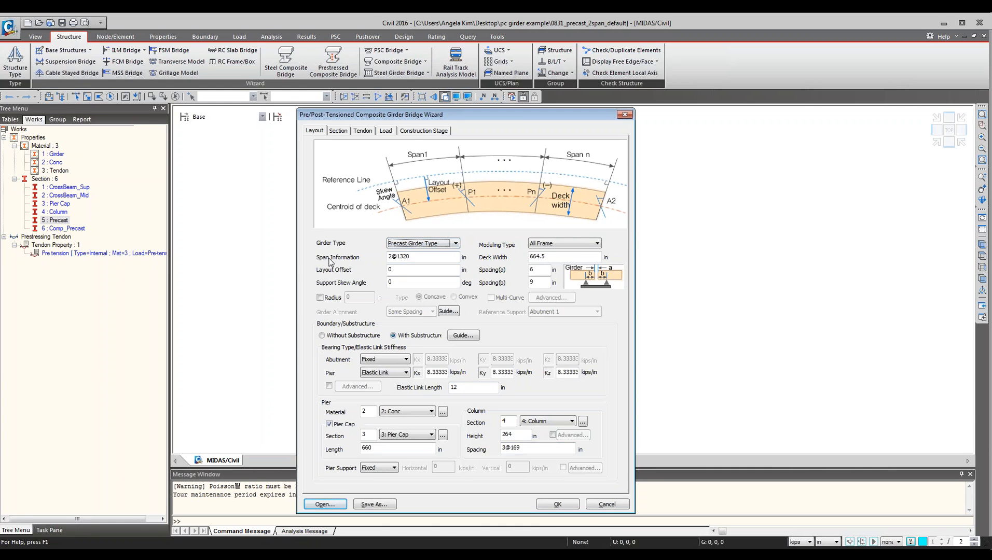
# Review the modeling type options and the span information, deck width and girder spacing values.
pyautogui.click(590, 246)
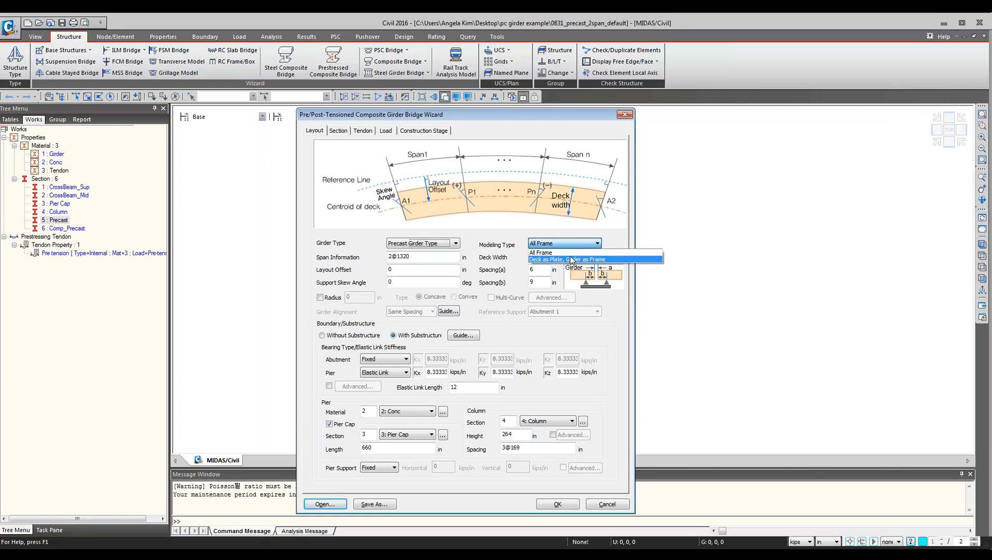
pyautogui.click(424, 260)
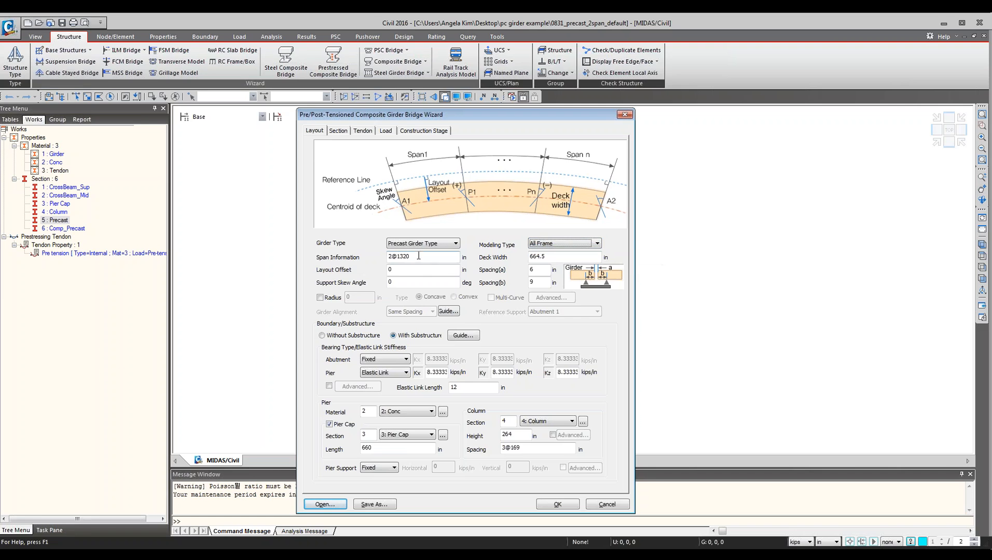
pyautogui.click(421, 256)
pyautogui.click(857, 409)
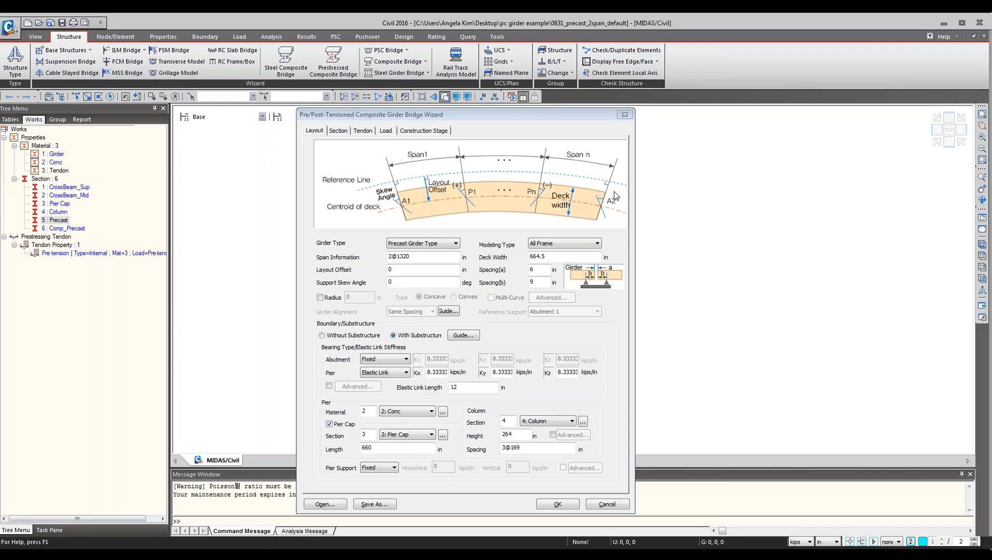
pyautogui.click(442, 257)
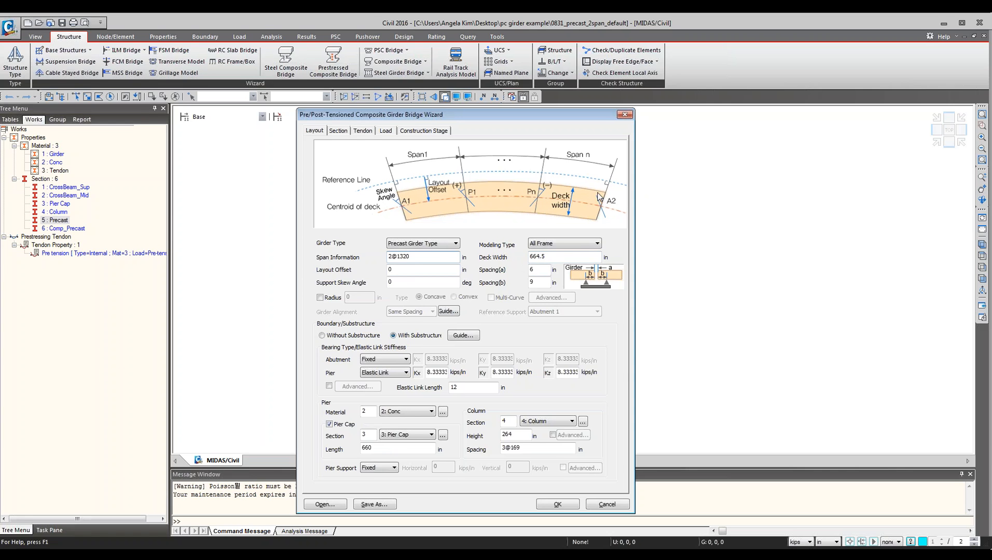
pyautogui.click(559, 255)
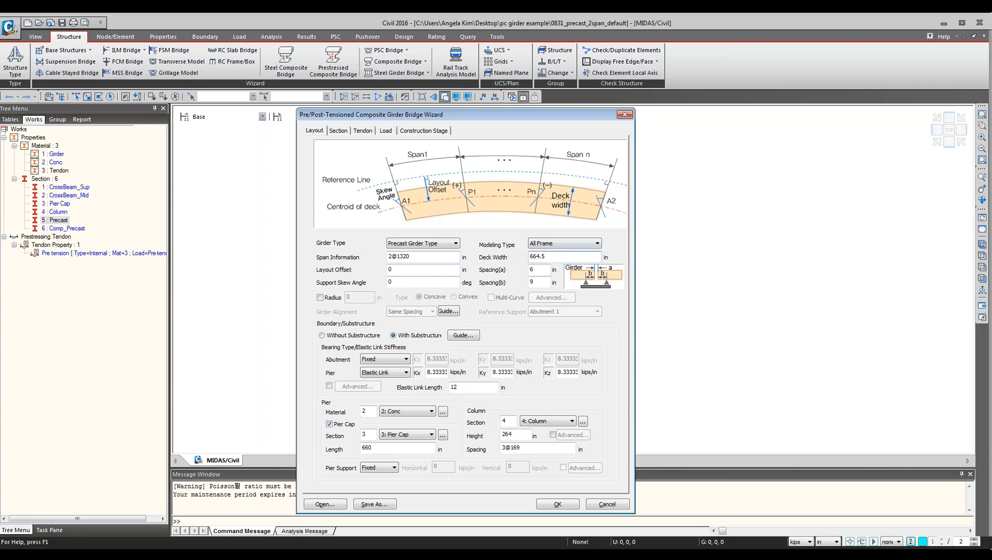
pyautogui.click(543, 270)
pyautogui.click(721, 242)
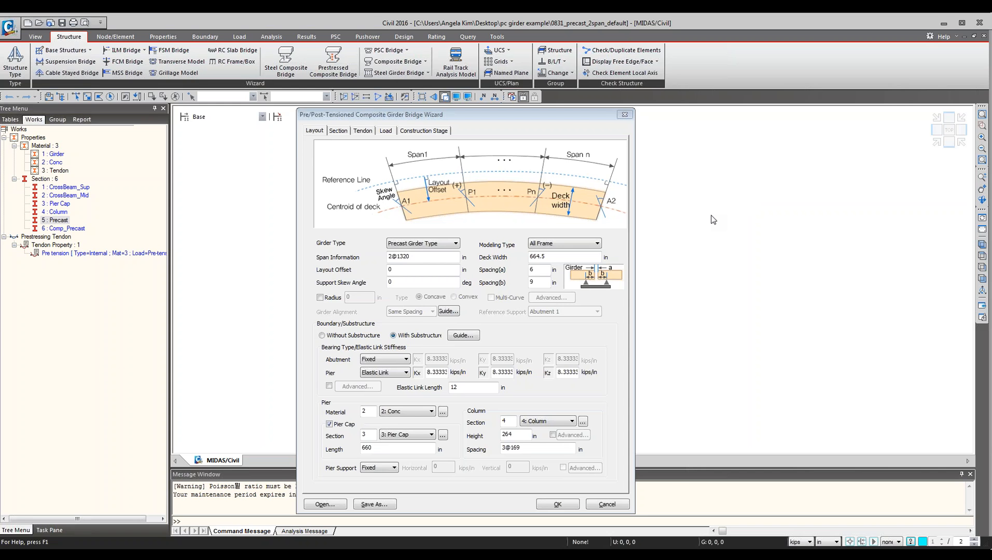
# Check the girder spacing fields and open the Boundary/Substructure guide diagram, then close it.
pyautogui.click(346, 116)
pyautogui.moveTo(346, 116); pyautogui.dragTo(347, 114)
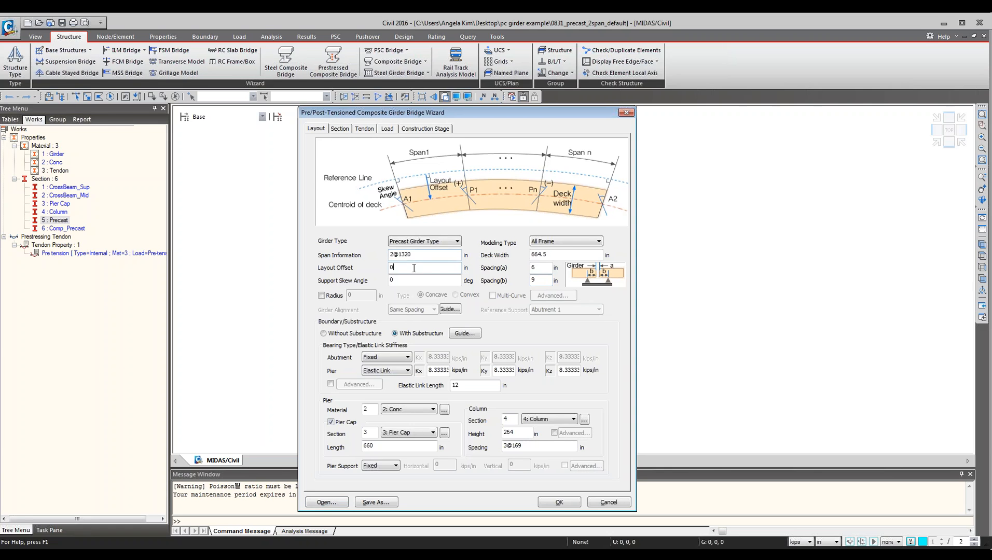
pyautogui.click(539, 268)
pyautogui.click(543, 283)
pyautogui.click(465, 333)
pyautogui.moveTo(665, 108); pyautogui.dragTo(130, 143)
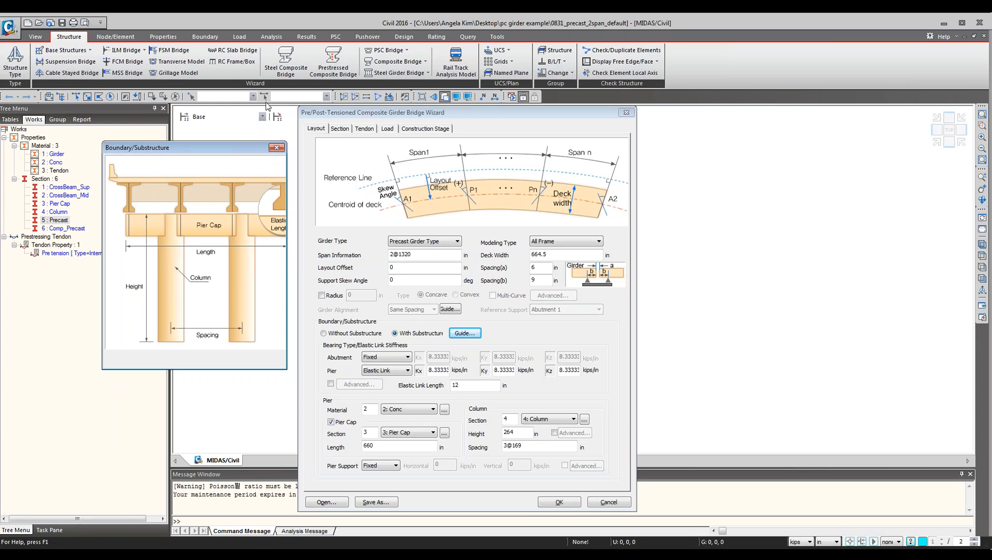
pyautogui.click(277, 148)
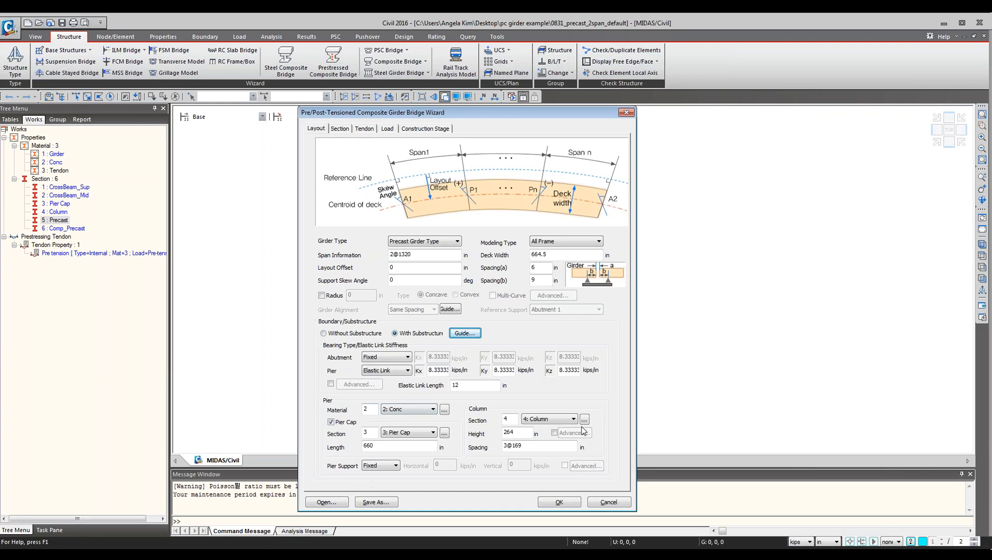
# Review the pier material, pier cap section and column section choices for the substructure.
pyautogui.doubleClick(366, 409)
pyautogui.click(404, 411)
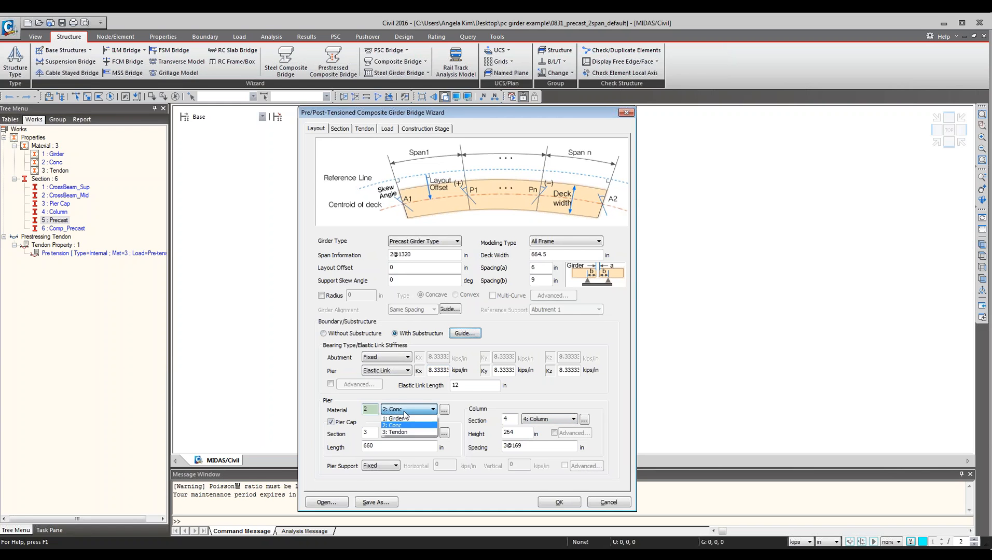
pyautogui.click(404, 411)
pyautogui.click(418, 440)
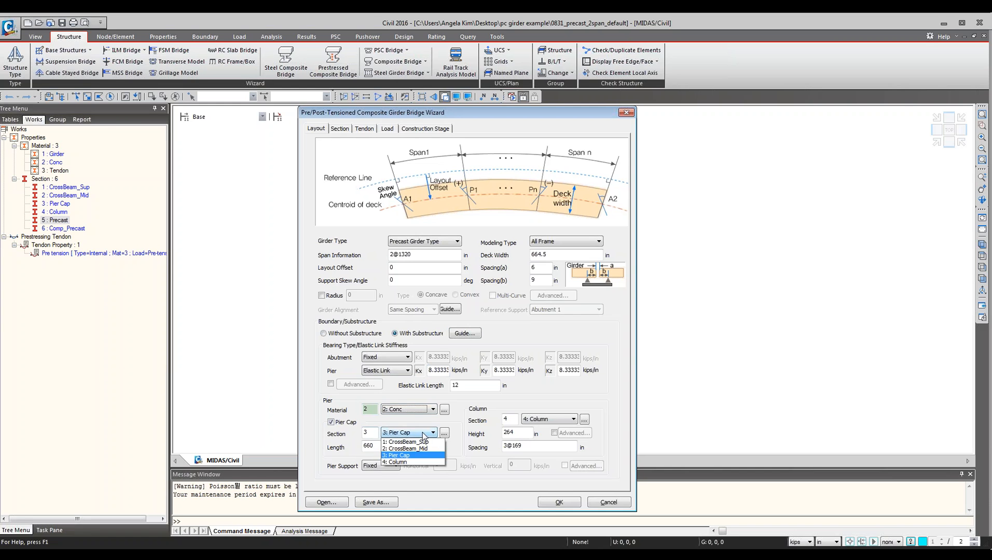
pyautogui.click(418, 457)
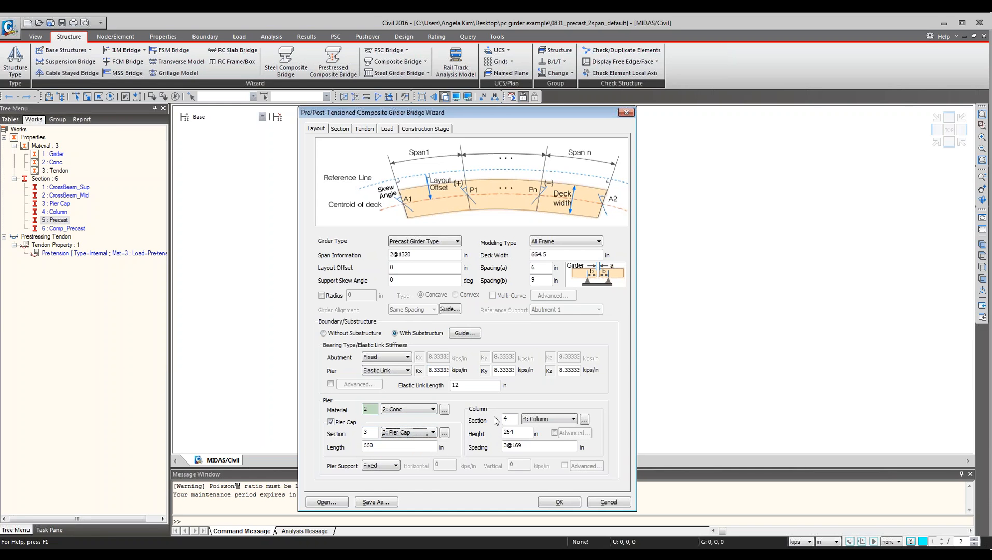
pyautogui.click(542, 420)
pyautogui.click(546, 449)
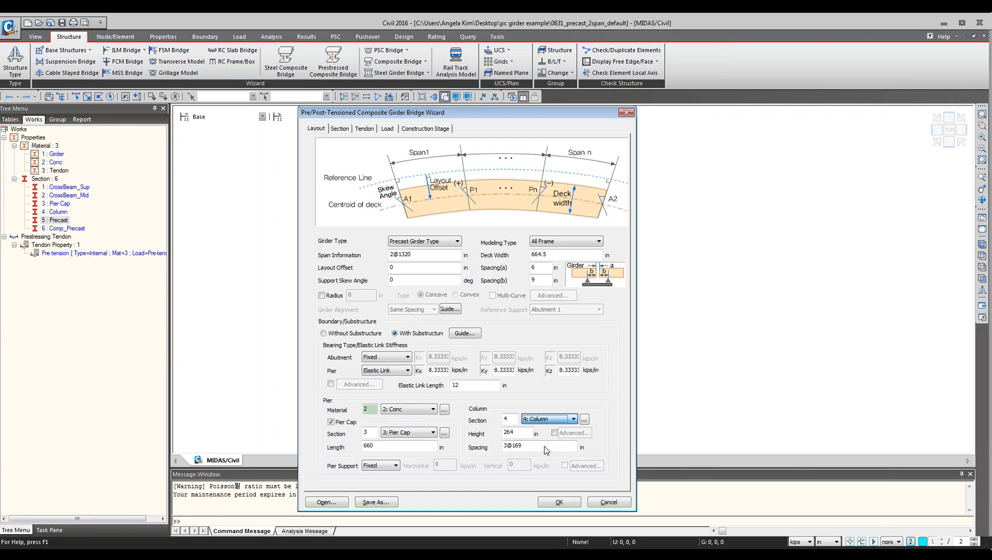
# Open the section properties list from the column section to inspect the Column and Pier Cap sections, then close it.
pyautogui.click(584, 419)
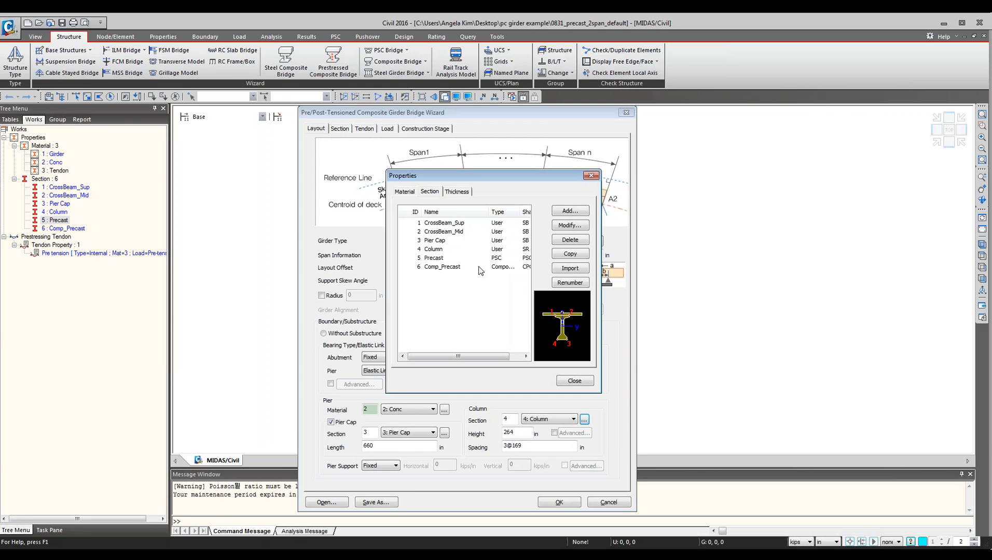
pyautogui.click(442, 252)
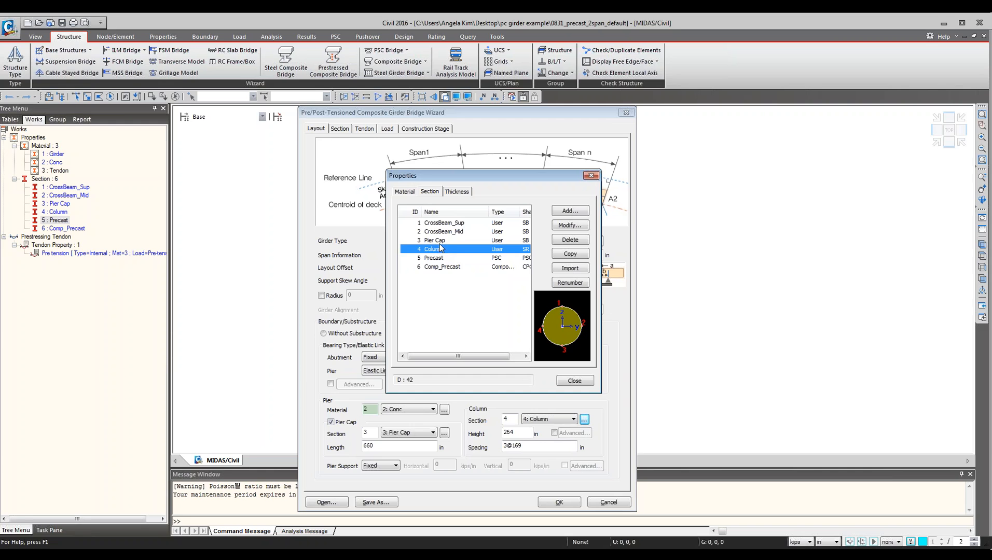
pyautogui.click(443, 241)
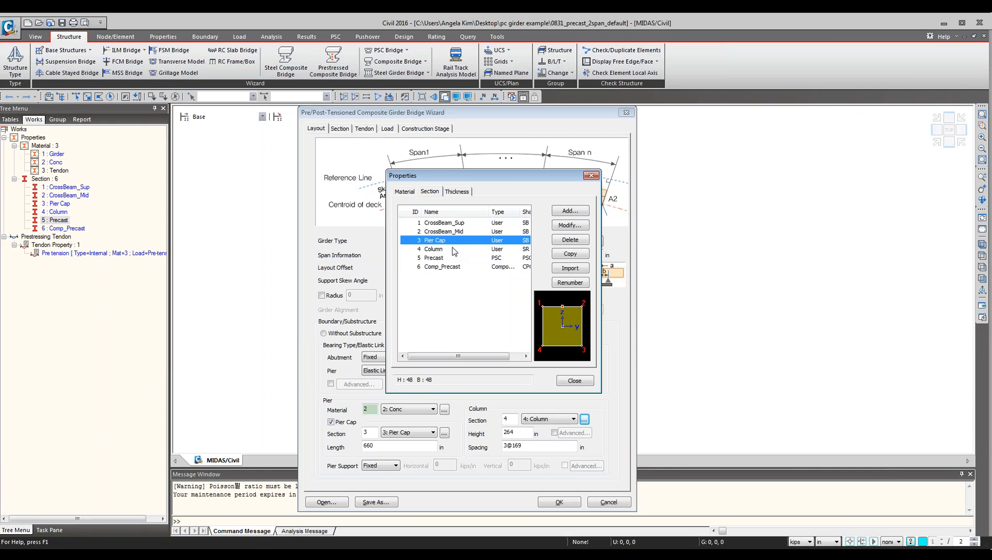
pyautogui.click(458, 250)
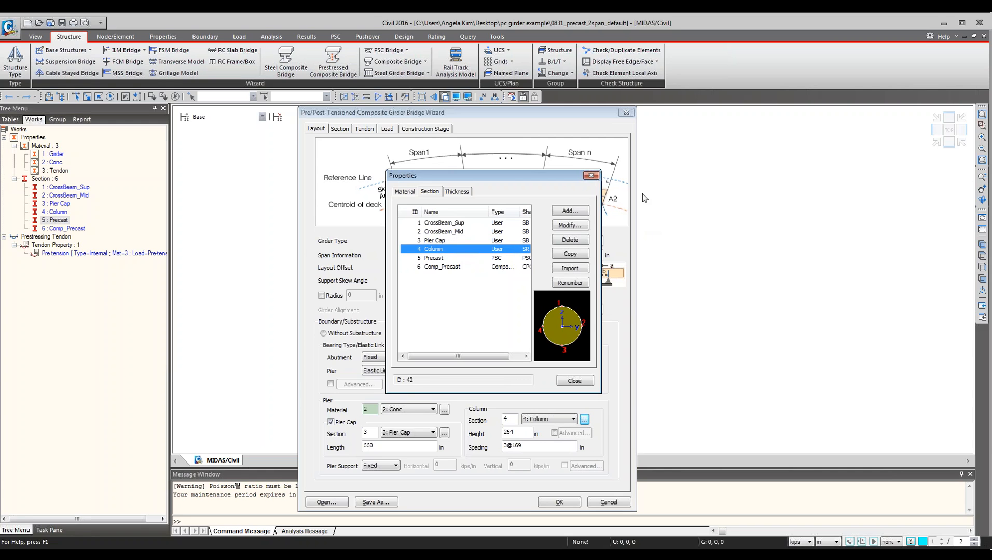
pyautogui.click(592, 176)
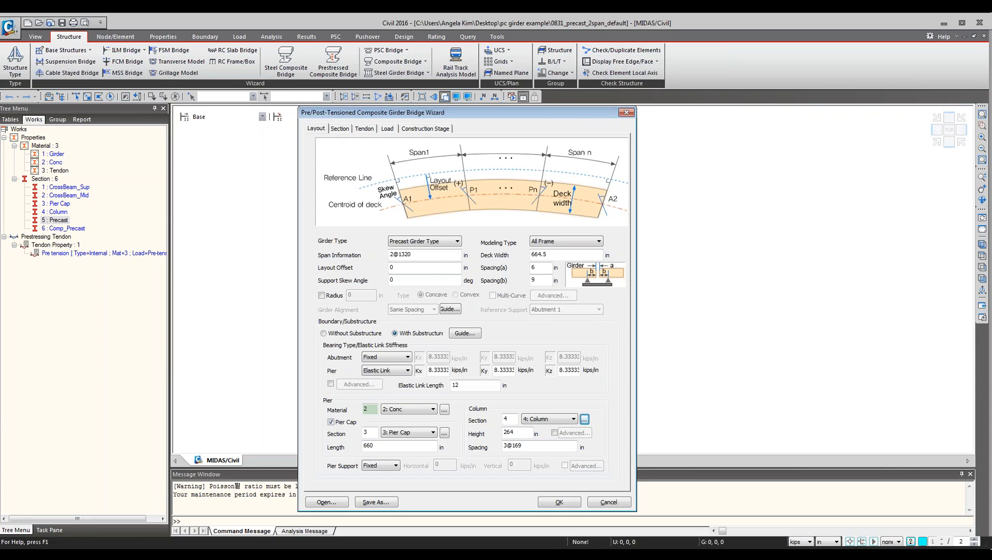
# Switch to the wizard's section settings and open the transverse girder position guide.
pyautogui.click(340, 130)
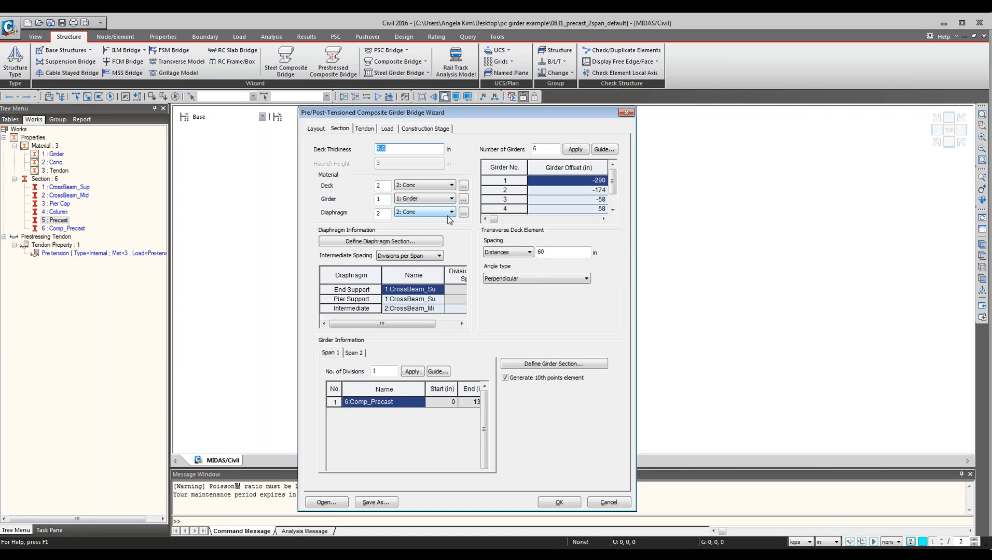
pyautogui.click(592, 151)
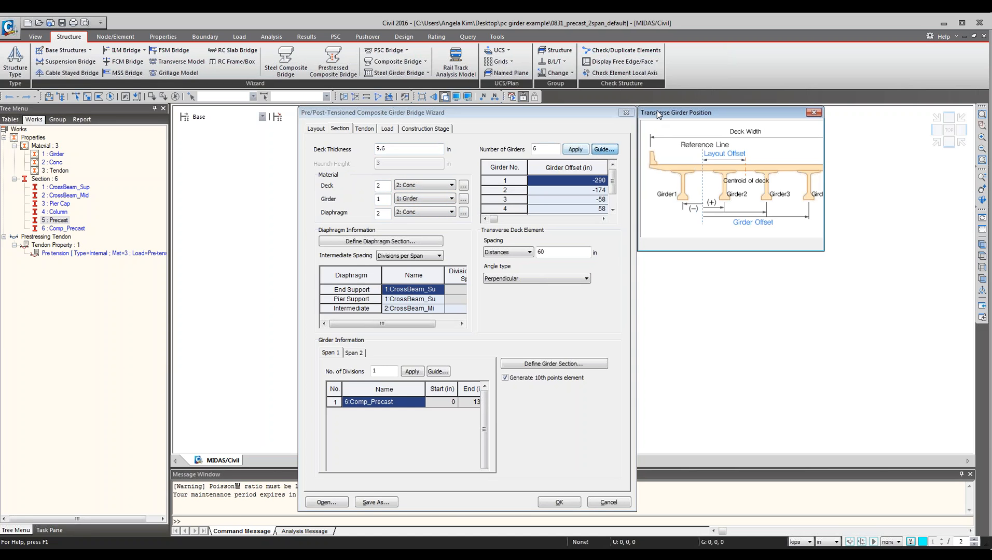
pyautogui.click(886, 113)
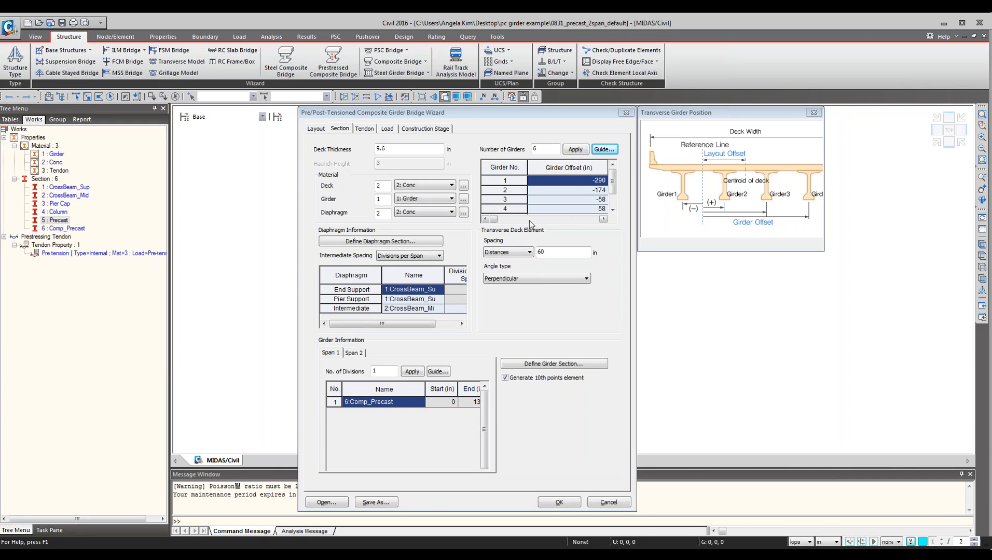
# Open the diaphragm section definitions and inspect the CrossBeam_Sup and CrossBeam_Mid sections, closing the girder guide.
pyautogui.click(406, 244)
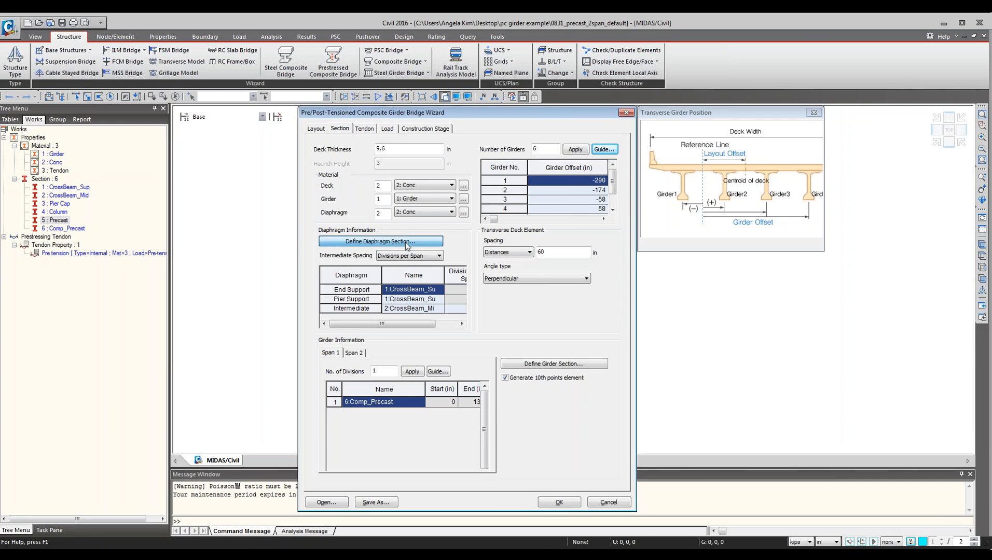
pyautogui.moveTo(445, 172); pyautogui.dragTo(543, 188)
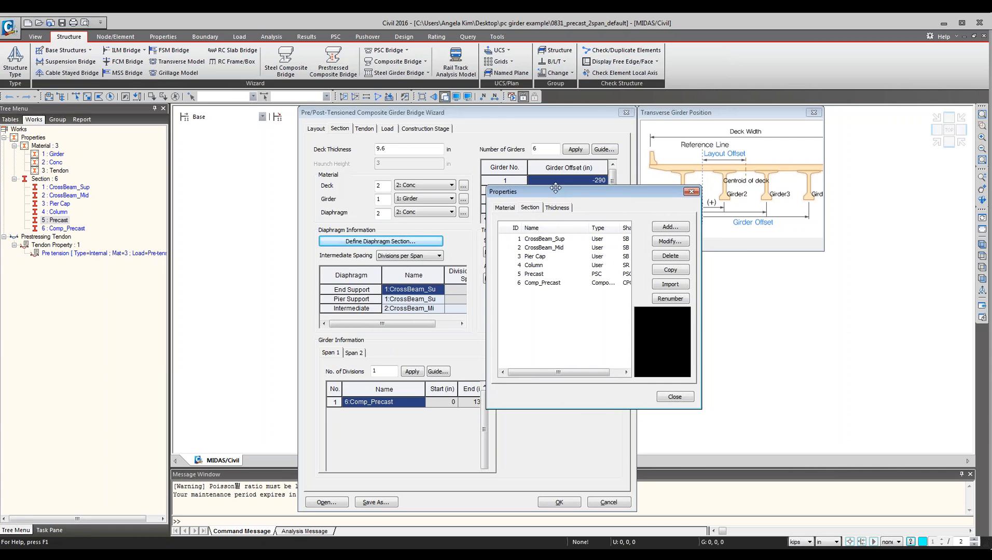
pyautogui.click(814, 112)
pyautogui.click(664, 200)
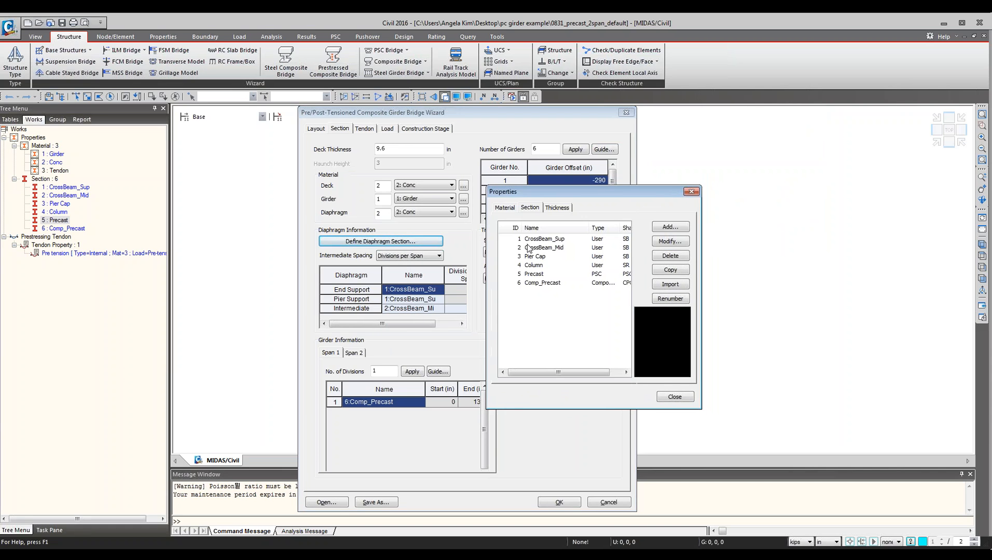
pyautogui.click(558, 250)
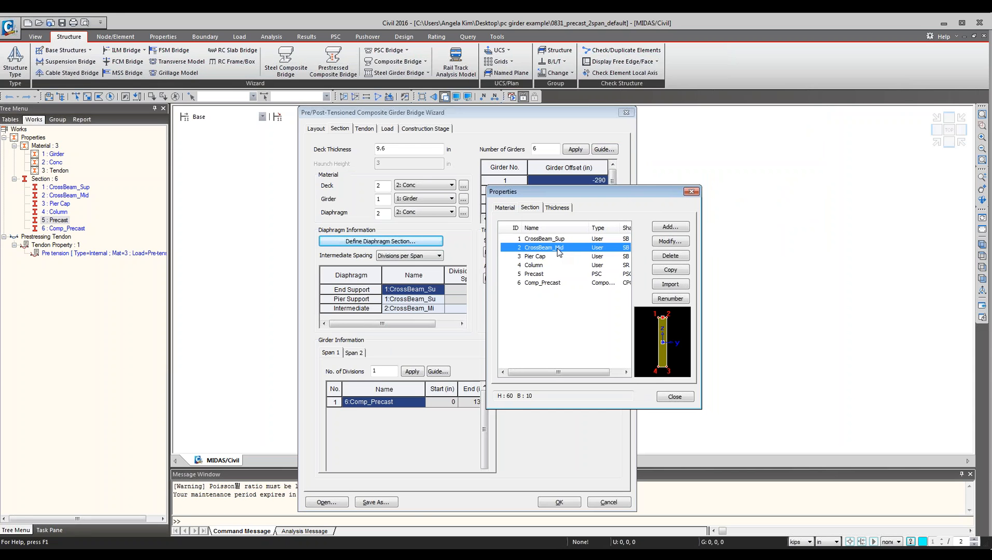
pyautogui.click(550, 238)
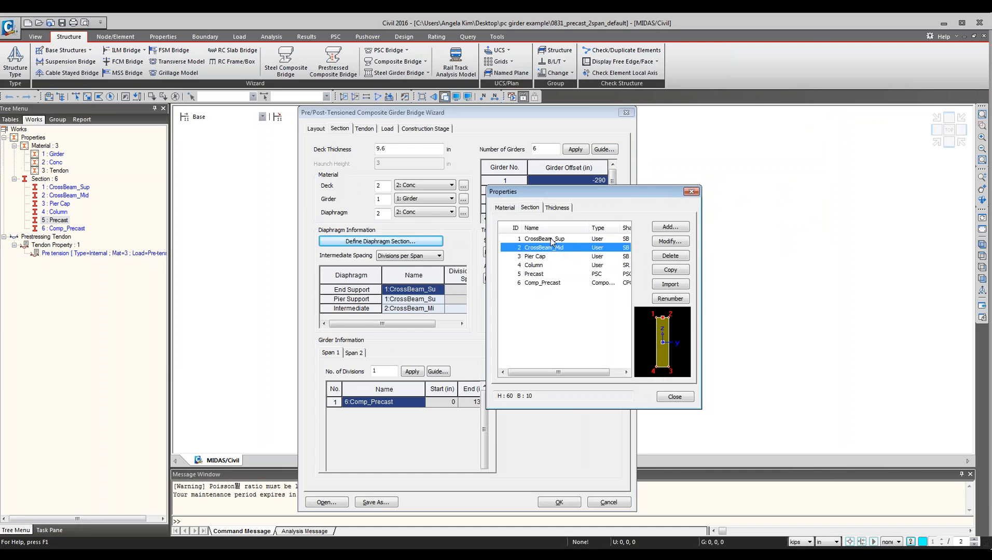
pyautogui.click(551, 248)
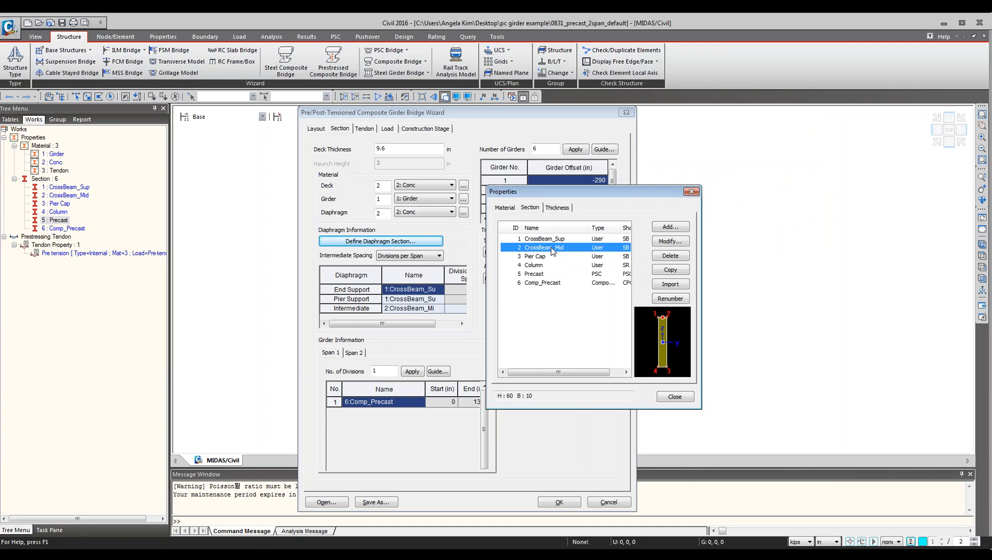
# Open the CrossBeam_Mid section data to review its dimensions, then close both dialogs.
pyautogui.doubleClick(553, 250)
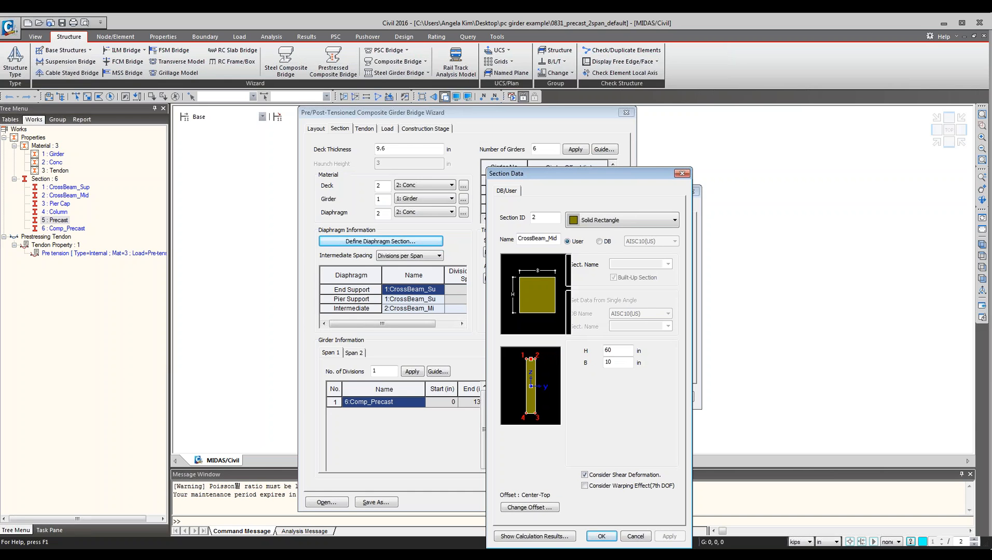
pyautogui.click(623, 362)
pyautogui.click(683, 174)
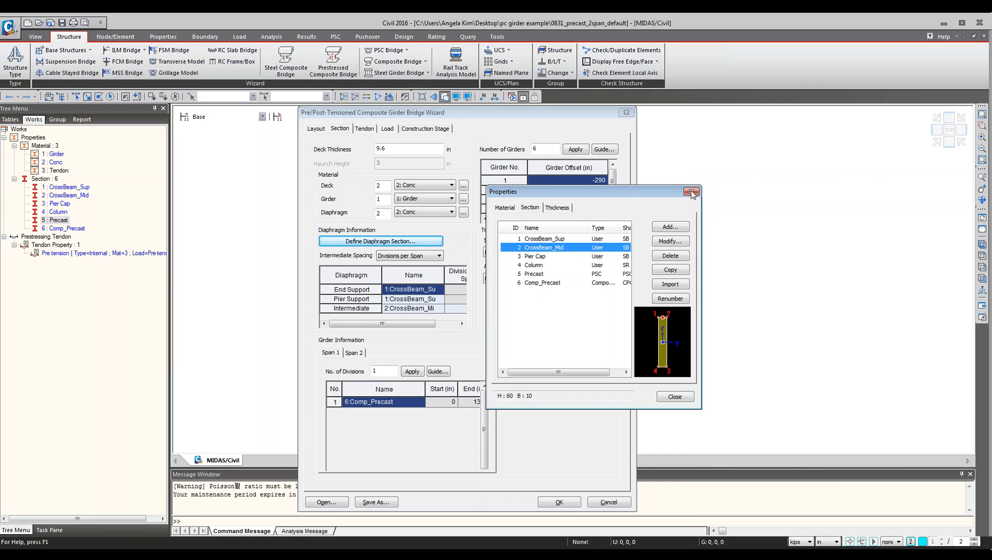
pyautogui.click(691, 191)
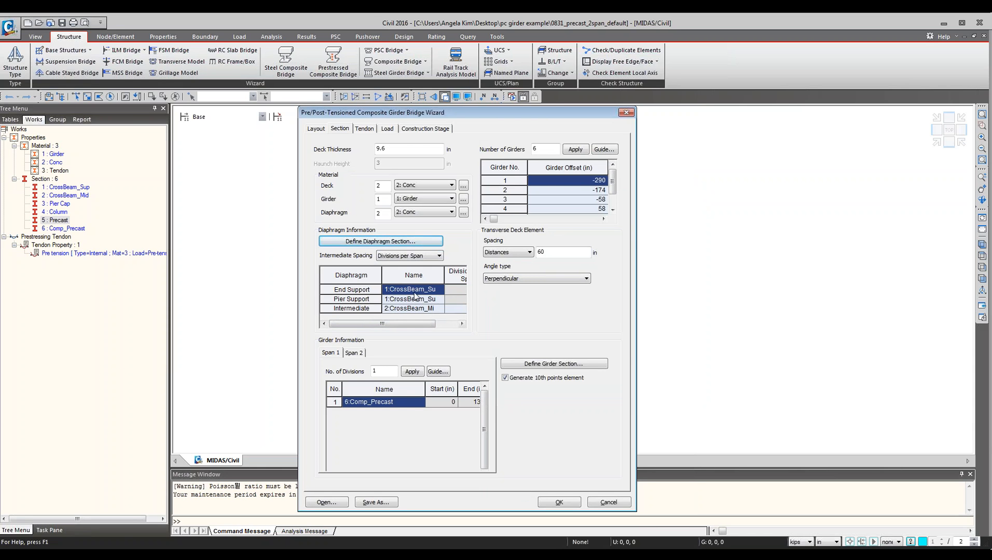
# Assign the 6:Comp_Precast section to the Span 1 girder and open the girder division guide, then close it.
pyautogui.moveTo(426, 320); pyautogui.dragTo(371, 326)
pyautogui.click(421, 403)
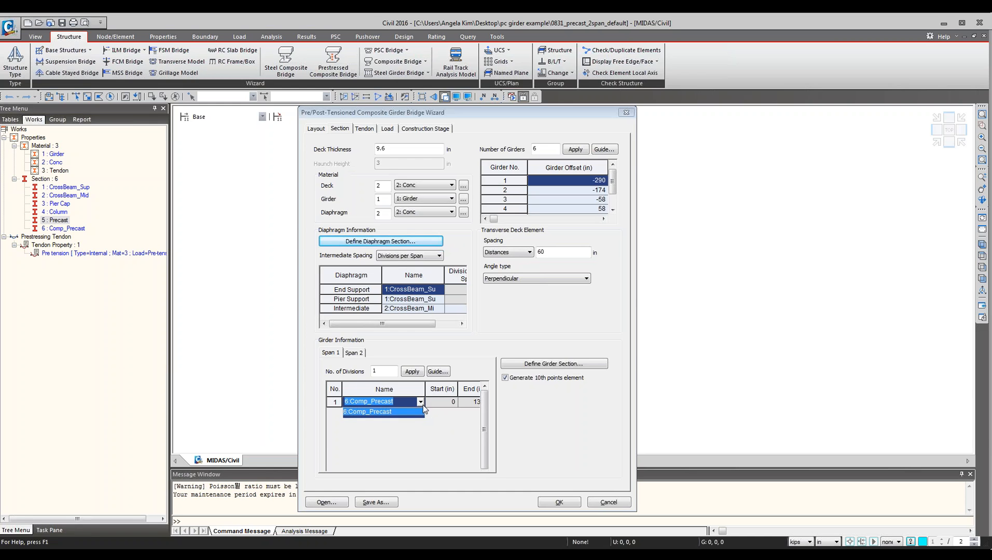
pyautogui.click(421, 411)
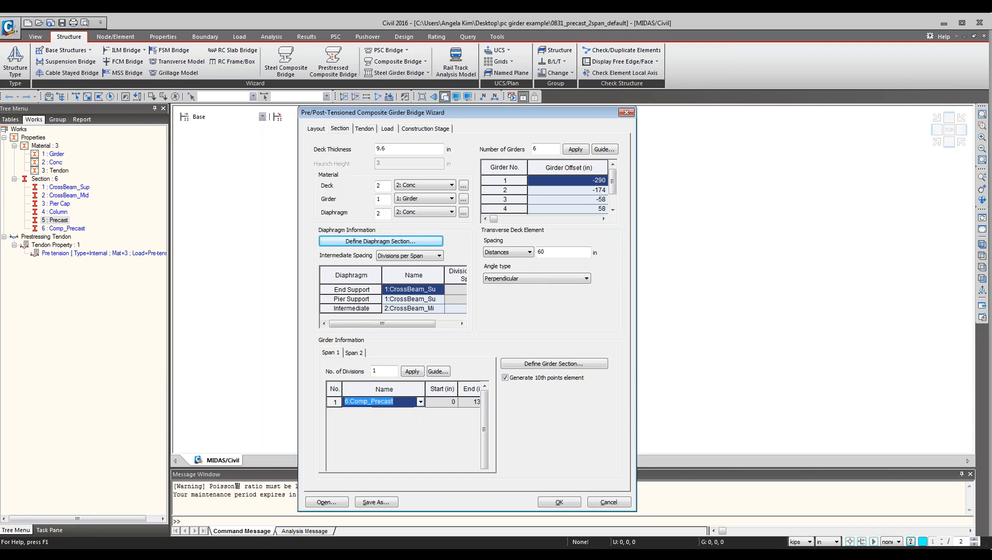
pyautogui.click(392, 372)
pyautogui.click(437, 371)
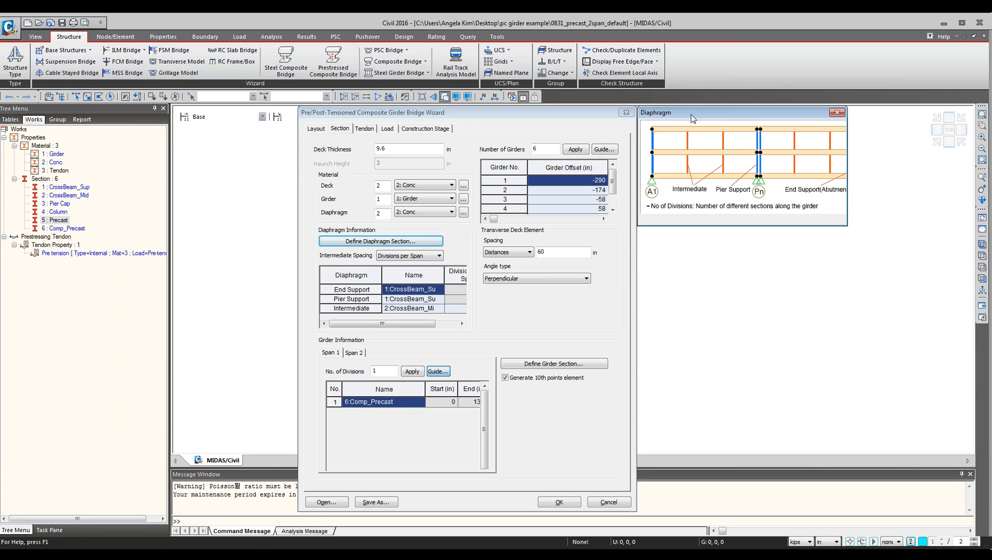
pyautogui.moveTo(690, 109); pyautogui.dragTo(563, 306)
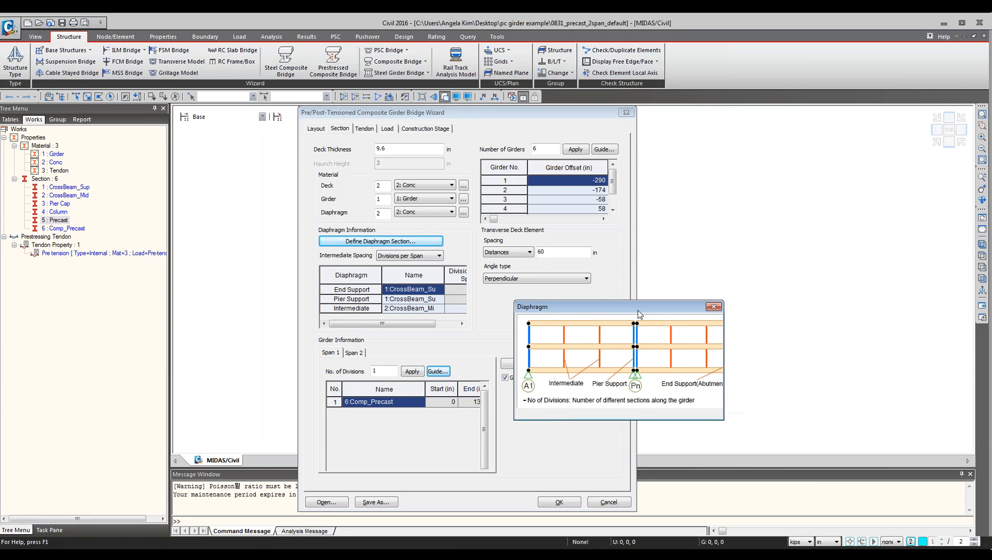
pyautogui.click(713, 308)
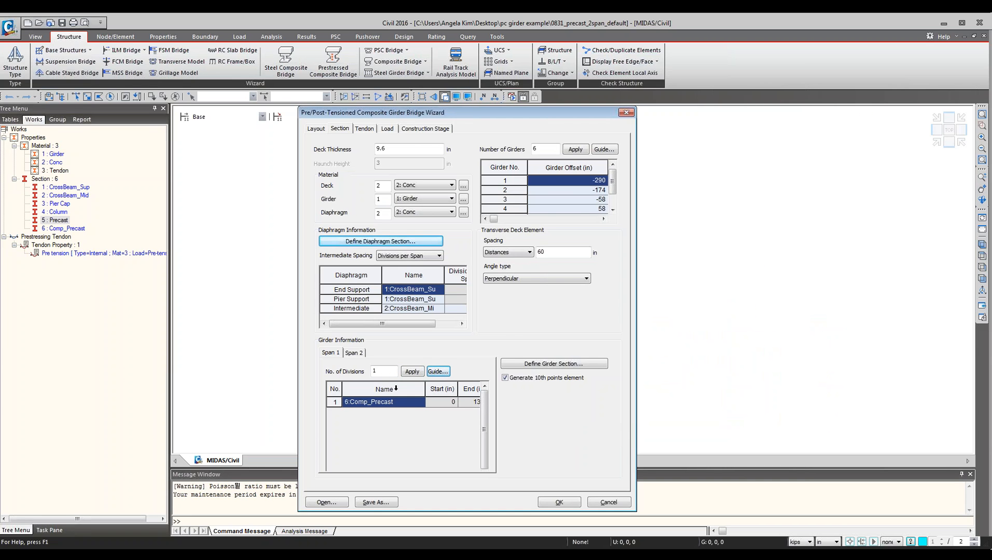
# Assign the 6:Comp_Precast section to the Span 2 girder with one division.
pyautogui.click(419, 405)
pyautogui.click(357, 353)
pyautogui.click(408, 404)
pyautogui.click(407, 404)
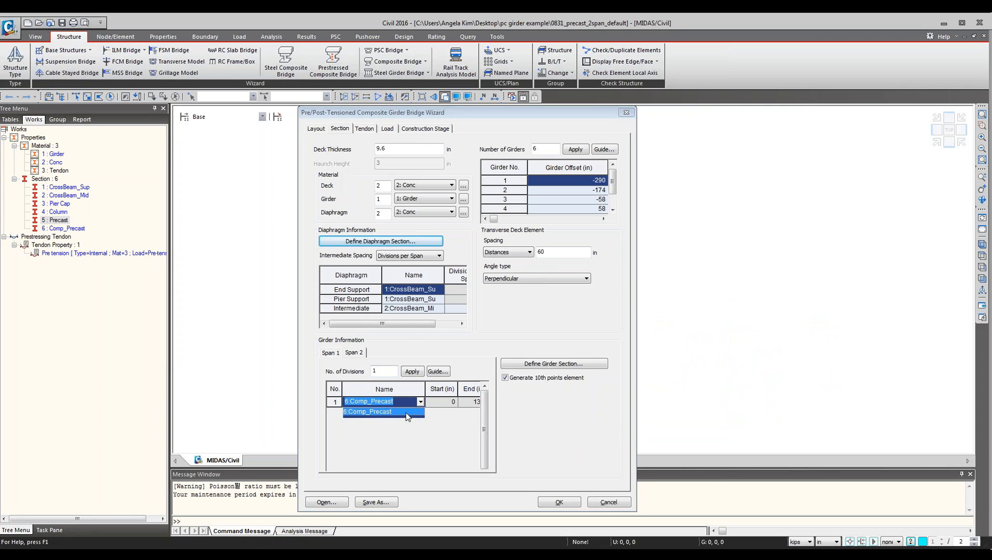
pyautogui.click(406, 412)
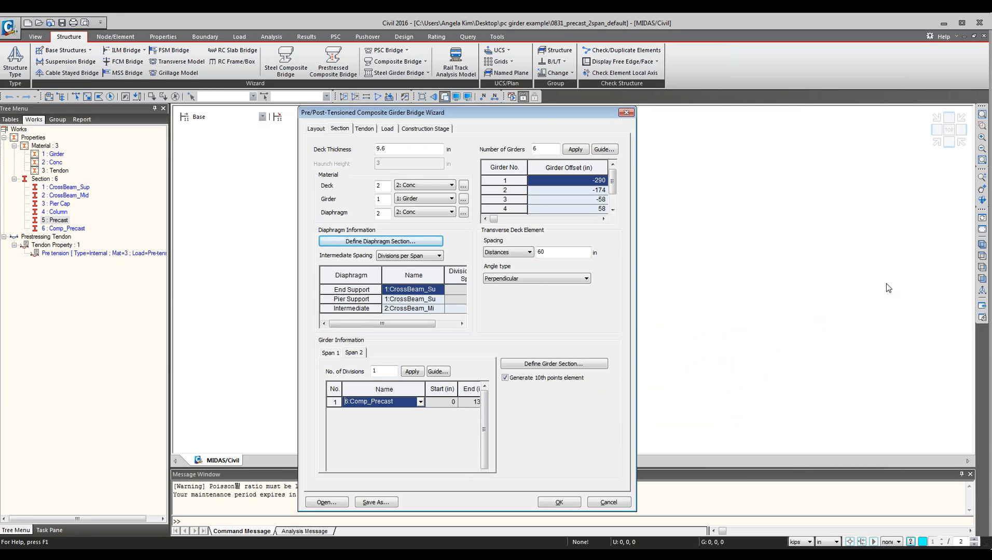
# Open the tendon settings and compare the multi-span girder tendon types Harped1, Harped2 and Curved in the guide.
pyautogui.click(365, 129)
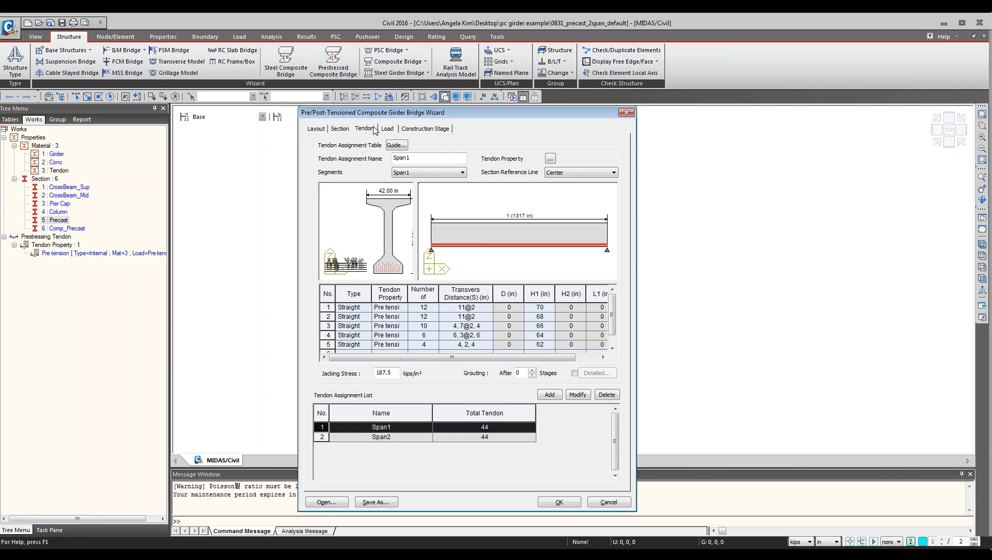
pyautogui.click(399, 148)
pyautogui.moveTo(734, 113); pyautogui.dragTo(472, 131)
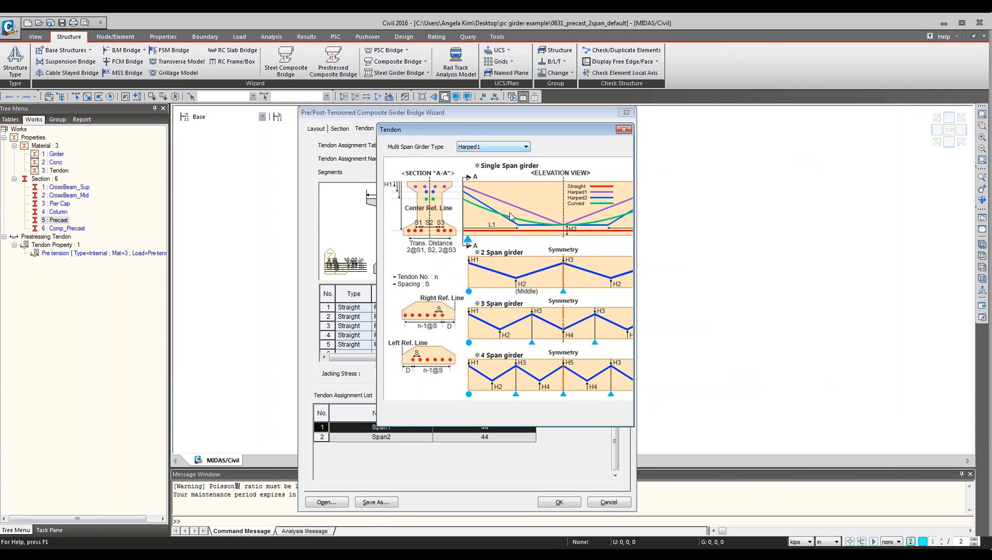
pyautogui.click(488, 148)
pyautogui.click(488, 167)
pyautogui.click(502, 148)
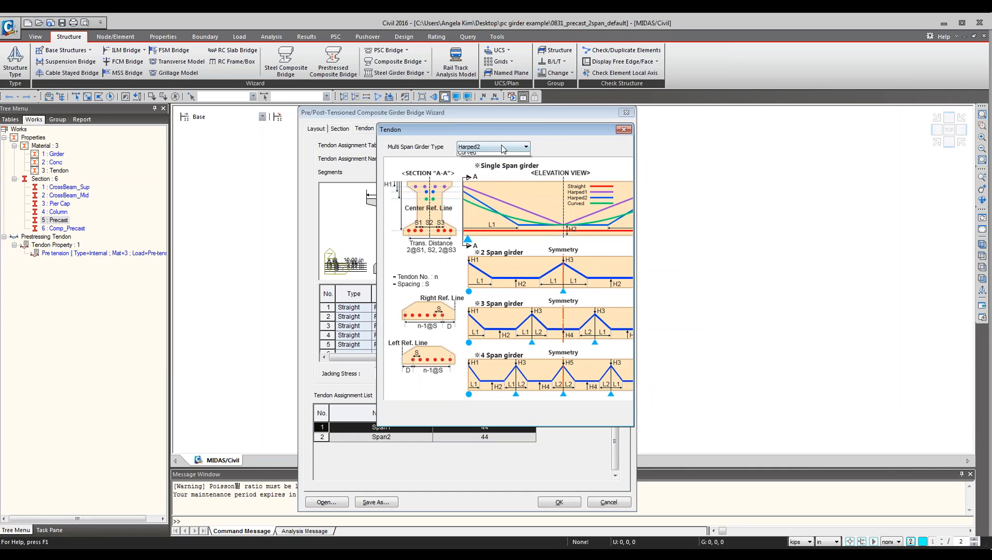
pyautogui.click(476, 173)
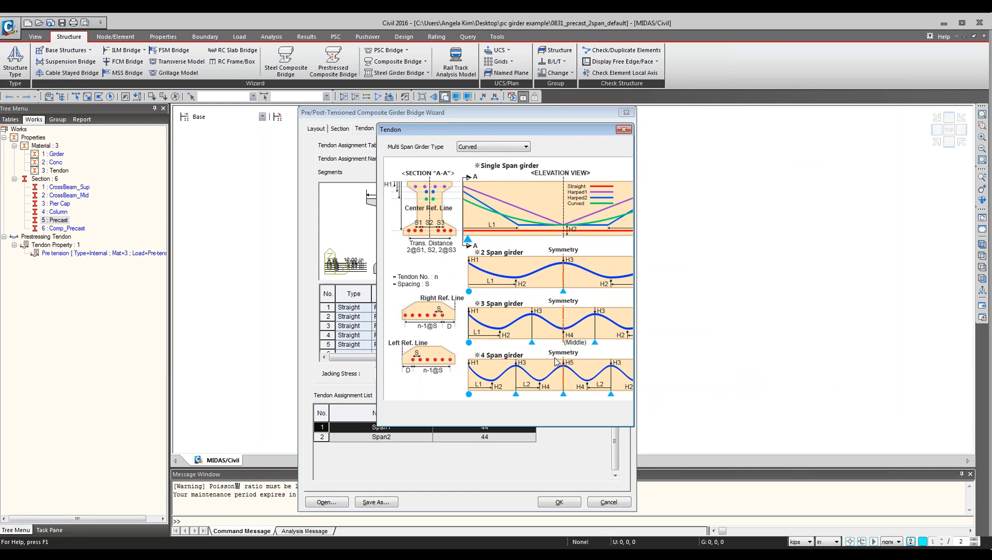
pyautogui.moveTo(498, 129); pyautogui.dragTo(667, 140)
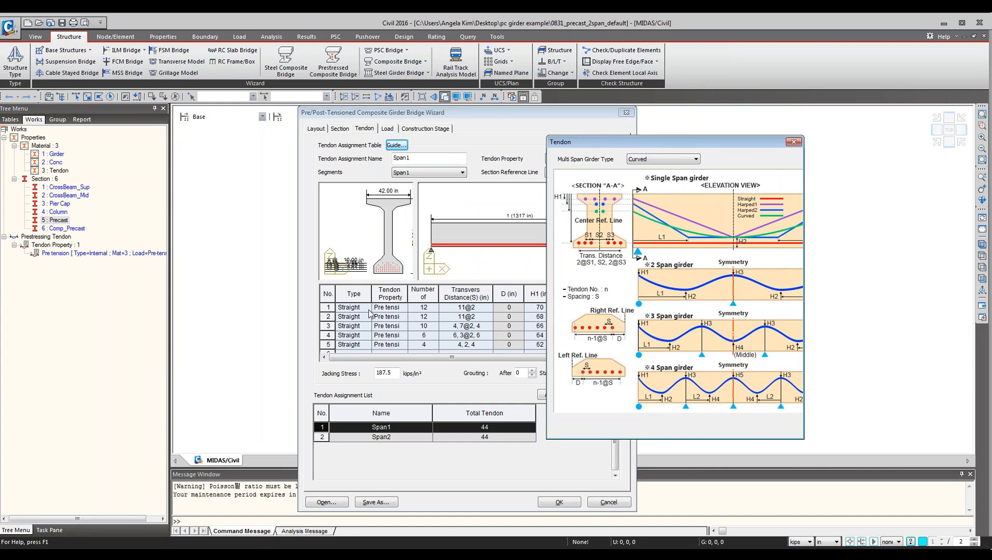
pyautogui.click(793, 143)
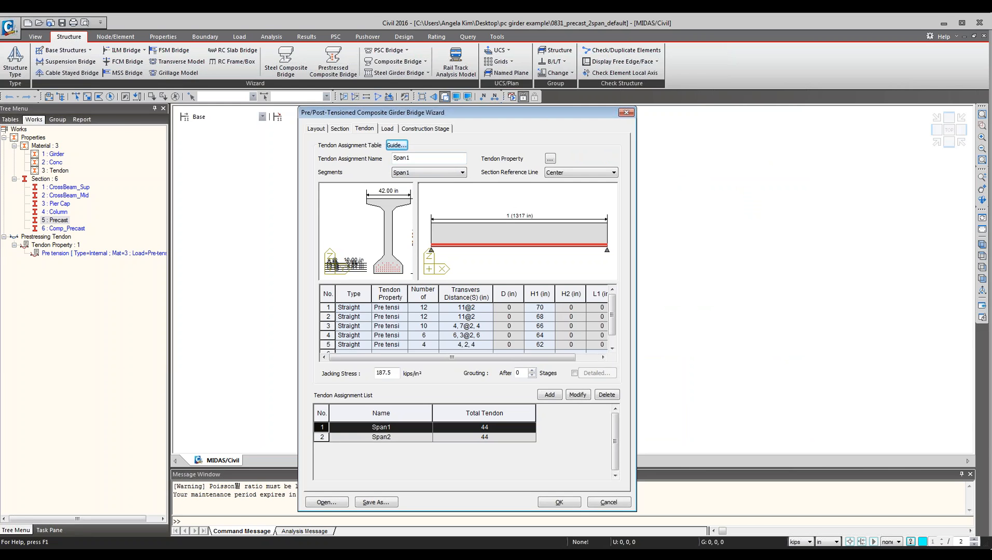
# Try setting the number of strands in the first tendon row of Span1 to 10.
pyautogui.click(335, 308)
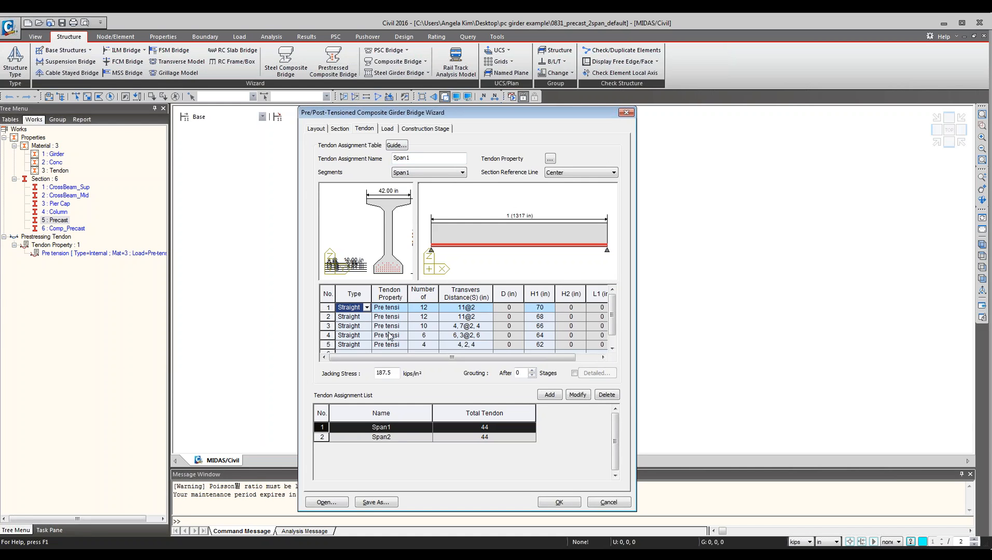
pyautogui.scroll(3, 386, 258)
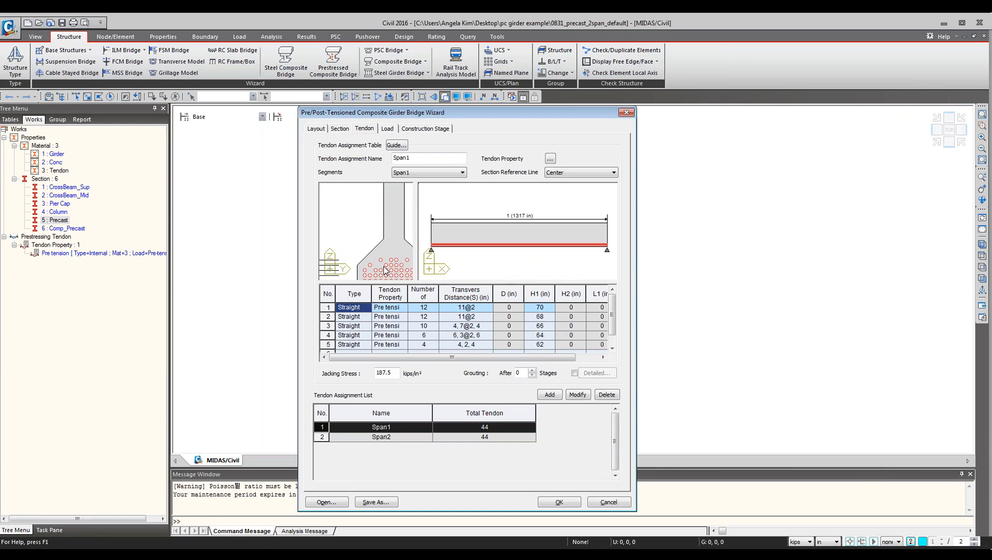
pyautogui.scroll(-4, 386, 257)
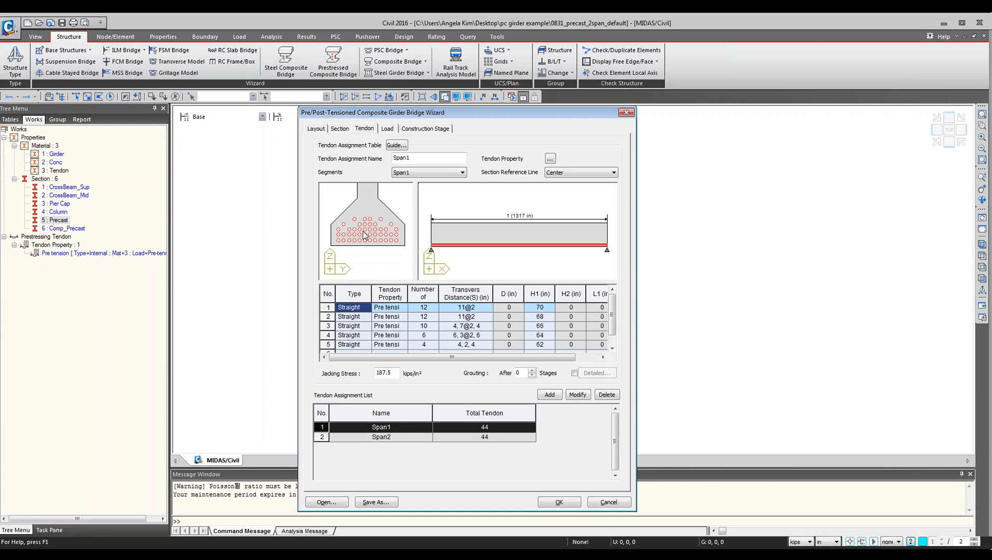
pyautogui.click(424, 310)
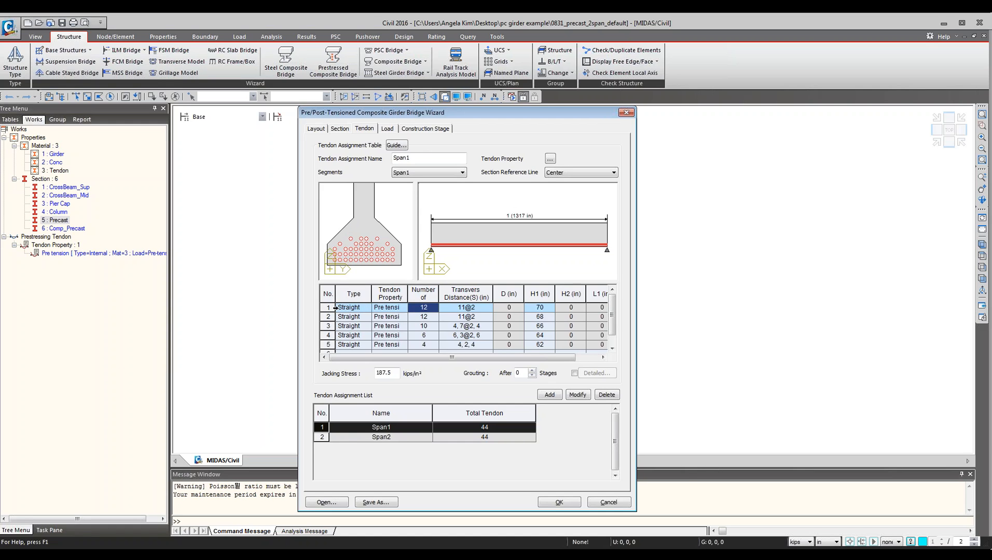
pyautogui.click(334, 307)
pyautogui.click(431, 308)
pyautogui.write('10')
pyautogui.click(466, 311)
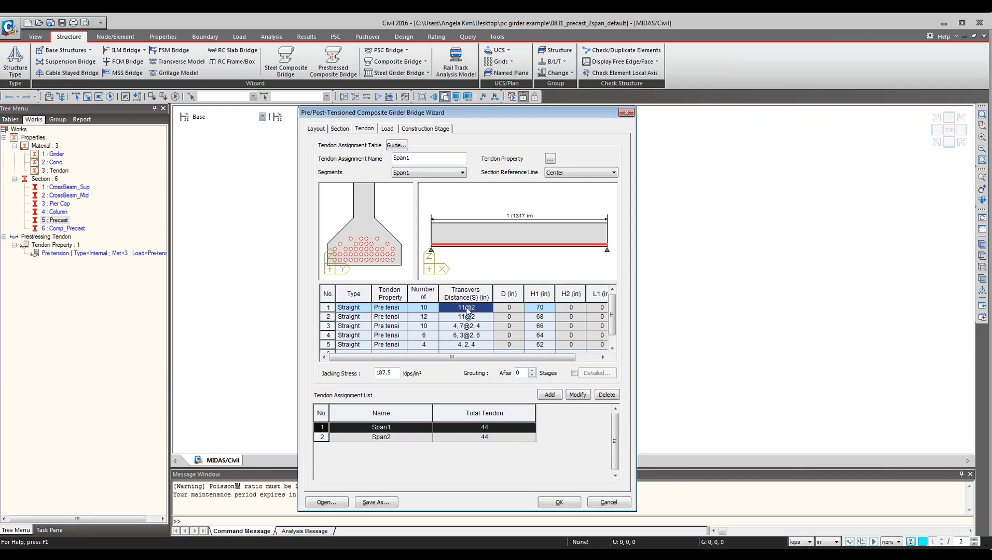
pyautogui.click(415, 308)
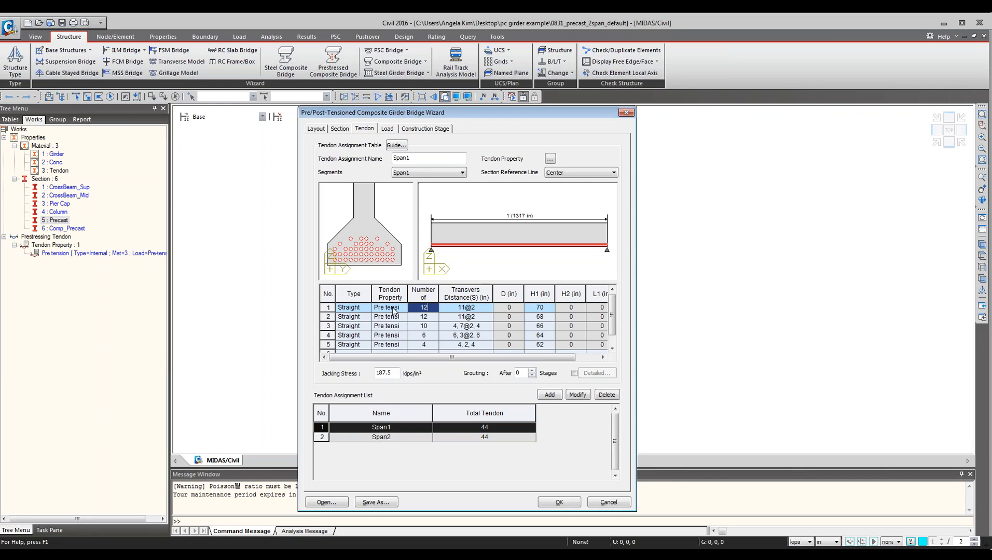
pyautogui.press('Down')
pyautogui.scroll(3, 393, 272)
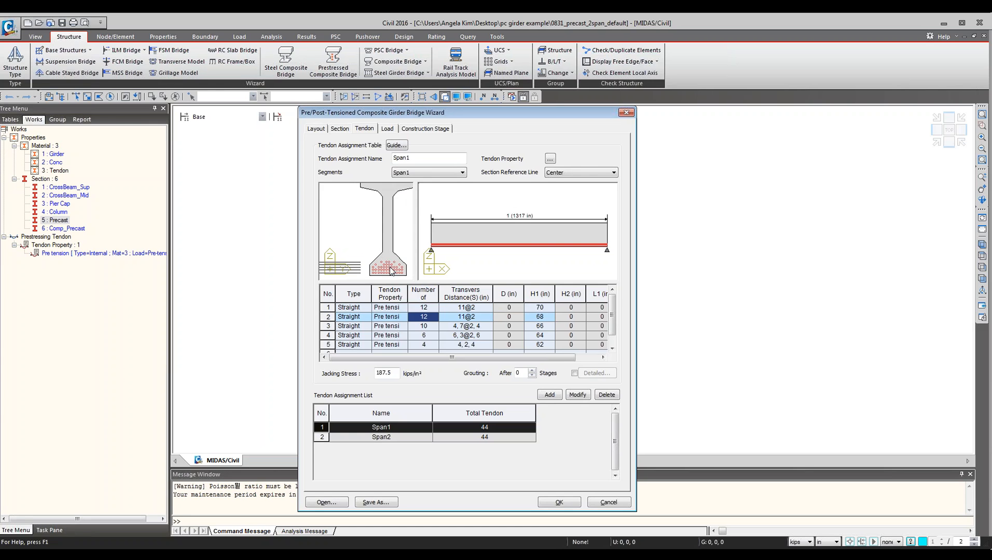
pyautogui.scroll(2, 376, 260)
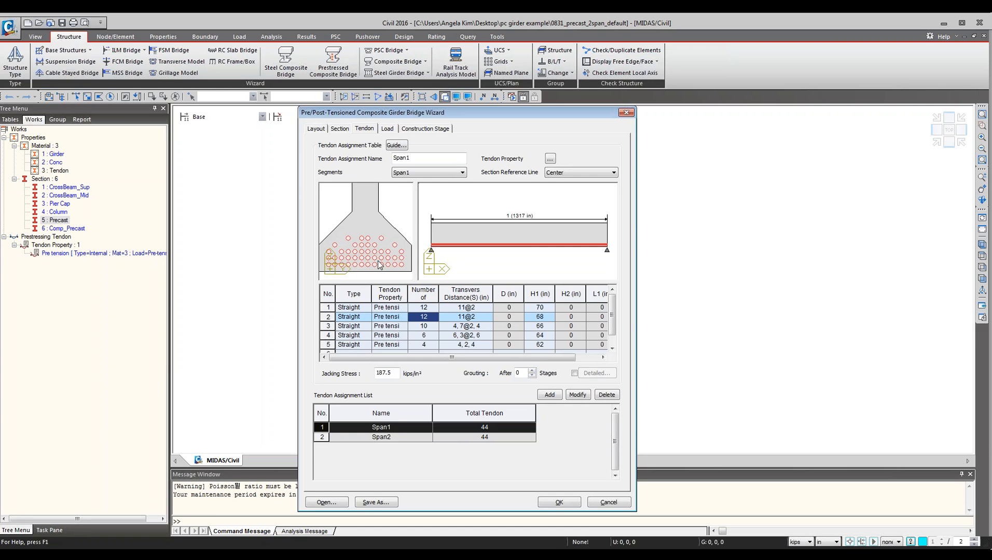
pyautogui.moveTo(378, 261); pyautogui.dragTo(370, 265, button='middle')
# Enter a transverse distance of 9@2 and 10 strands for the first tendon row of Span1.
pyautogui.click(456, 307)
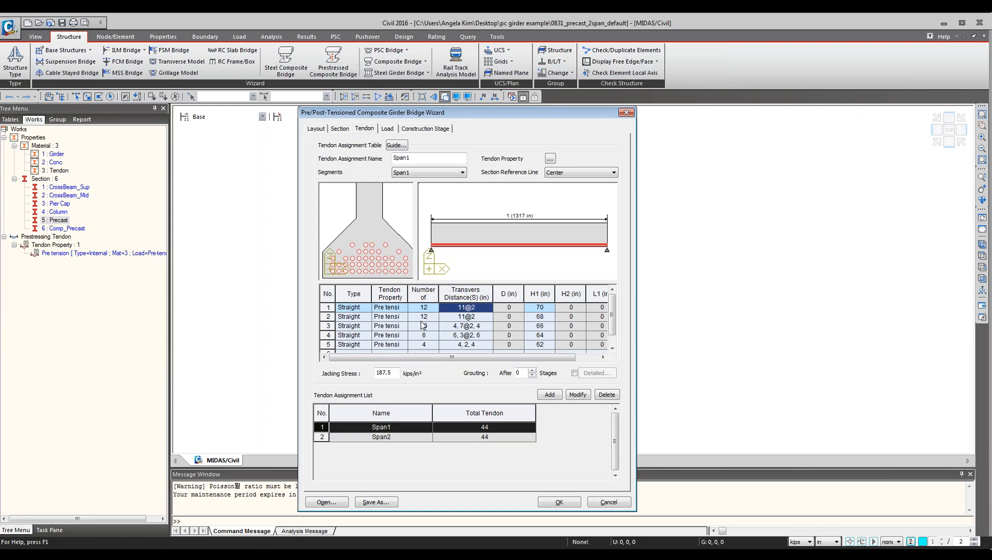
pyautogui.write('9@2')
pyautogui.click(424, 309)
pyautogui.write('1')
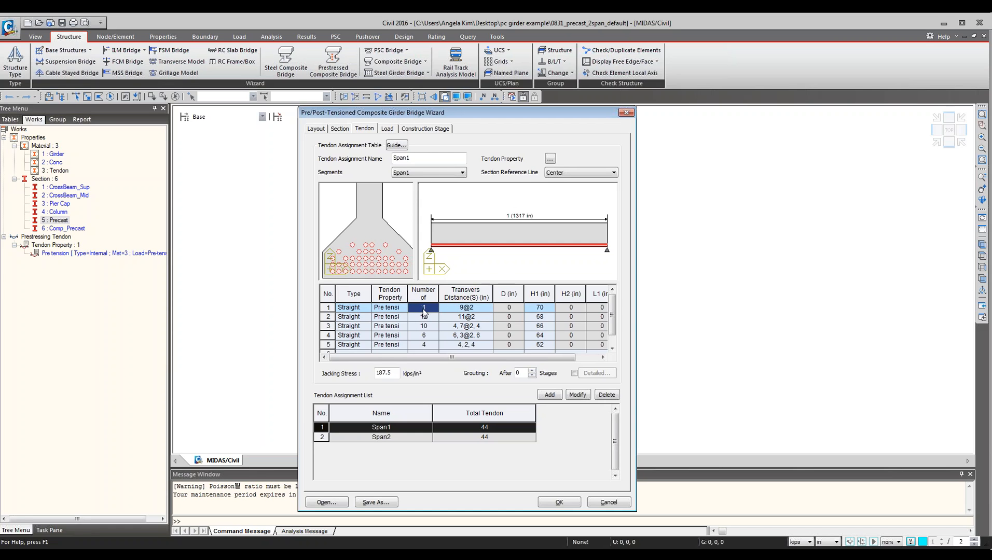
pyautogui.write('0')
pyautogui.press('Return')
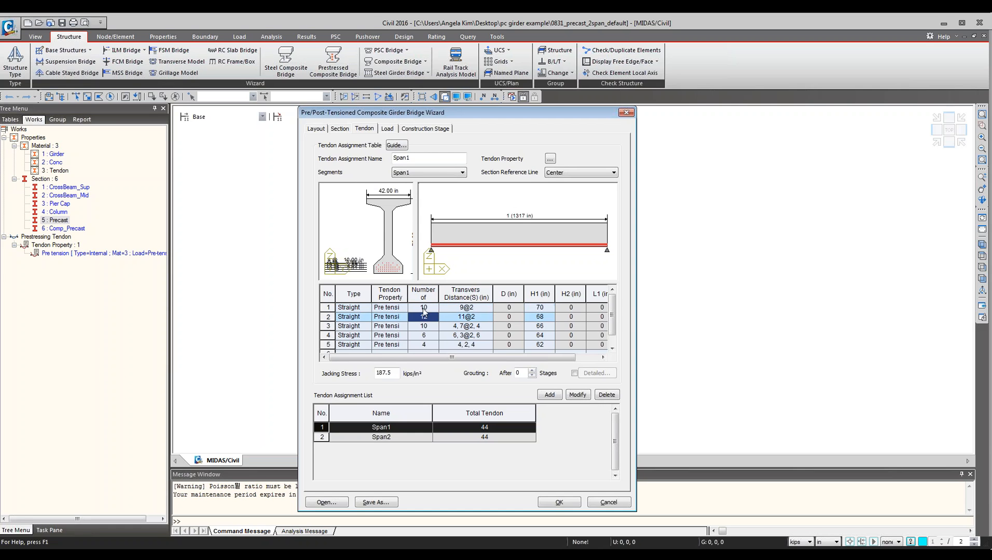
pyautogui.scroll(4, 392, 271)
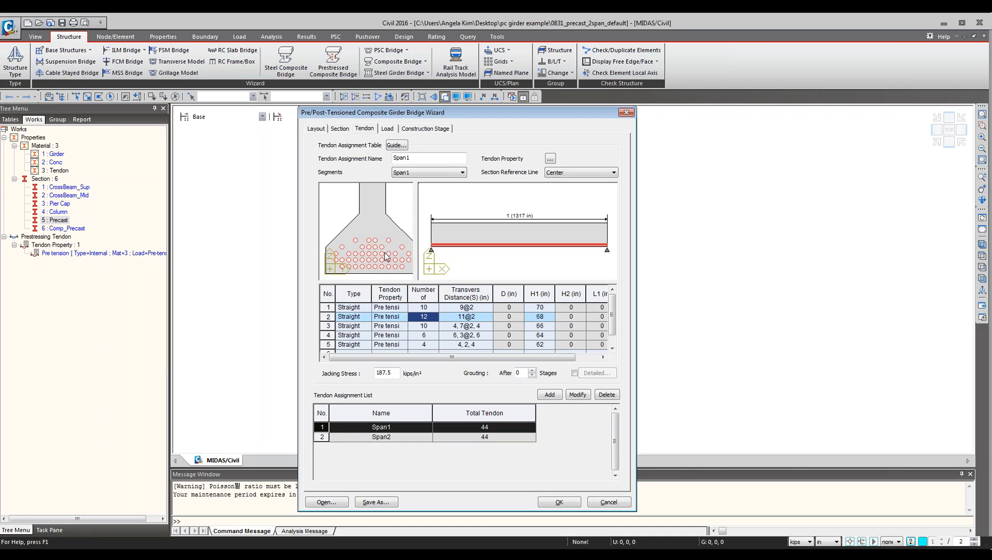
pyautogui.click(433, 308)
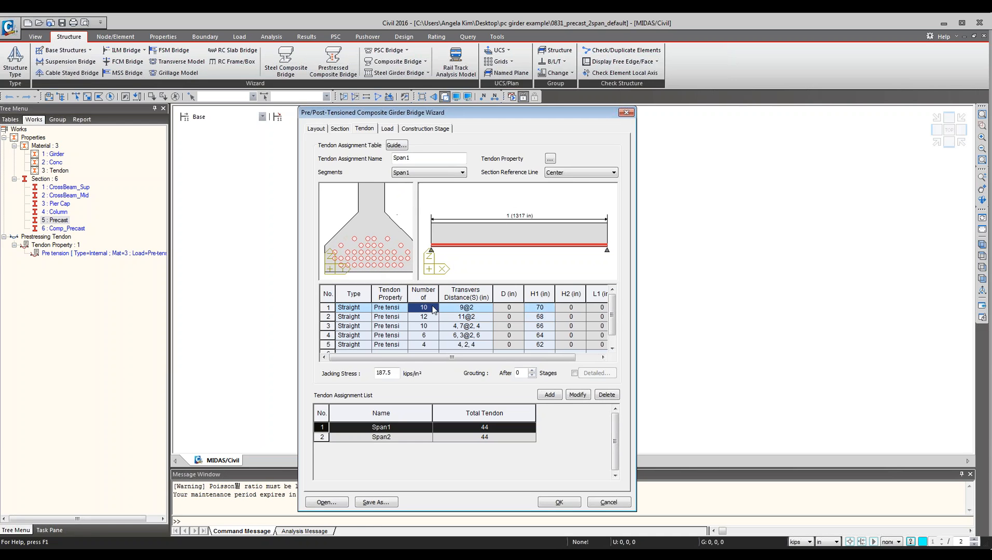
pyautogui.press('Tab')
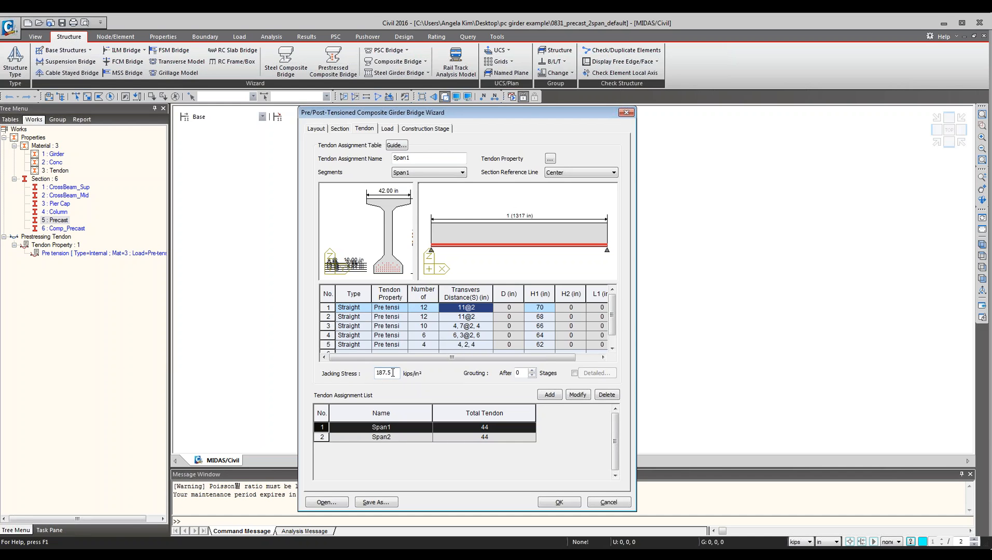
# Select the Span2 and Span1 tendon assignments to review their tendon tables.
pyautogui.click(519, 373)
pyautogui.click(488, 437)
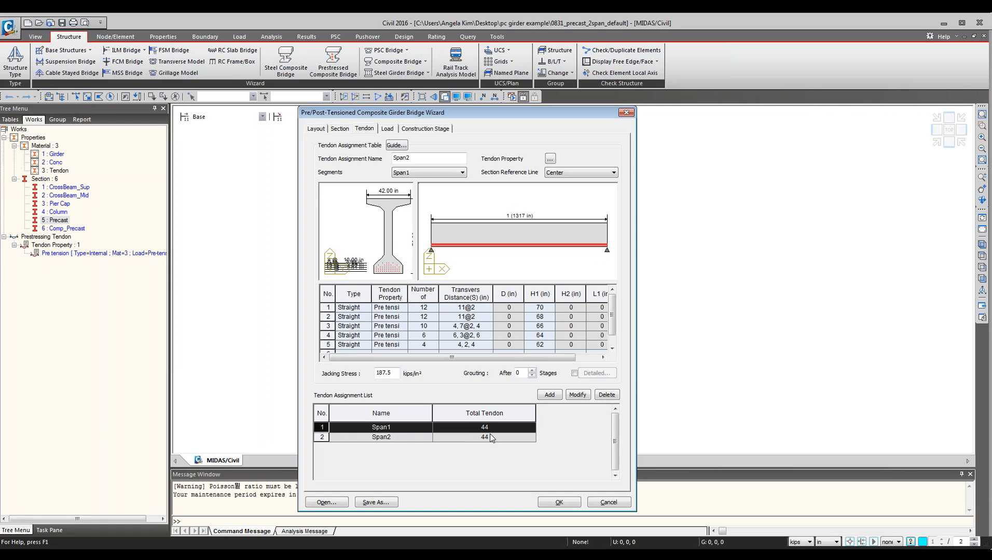
pyautogui.click(483, 438)
pyautogui.click(483, 428)
# Open the load settings and inspect the wet concrete weight value before composite action.
pyautogui.click(388, 129)
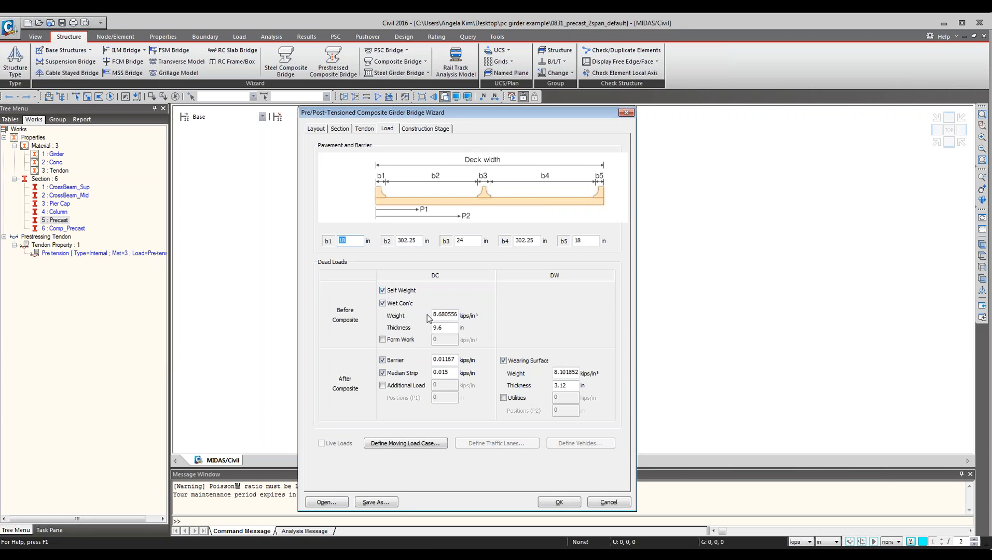
pyautogui.doubleClick(444, 315)
pyautogui.click(454, 316)
pyautogui.moveTo(454, 315); pyautogui.dragTo(422, 316)
pyautogui.click(436, 315)
# Review the construction stage and layout settings, then finish the wizard to generate the bridge model.
pyautogui.click(417, 133)
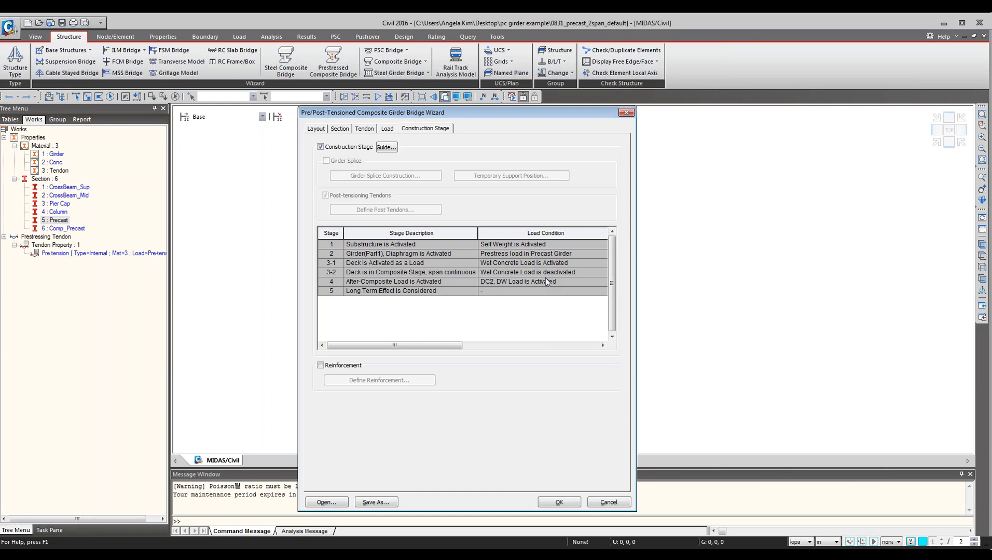
pyautogui.click(315, 128)
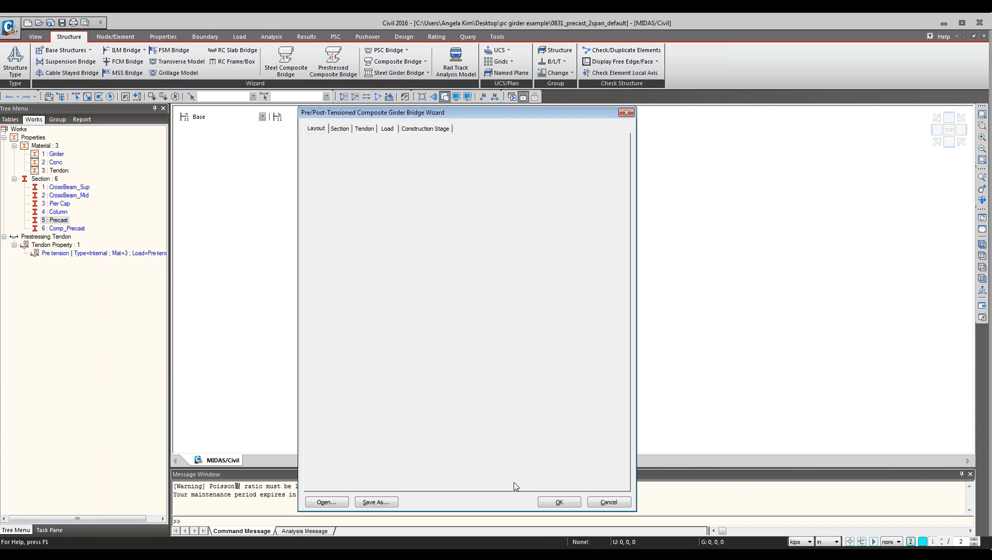
pyautogui.click(563, 504)
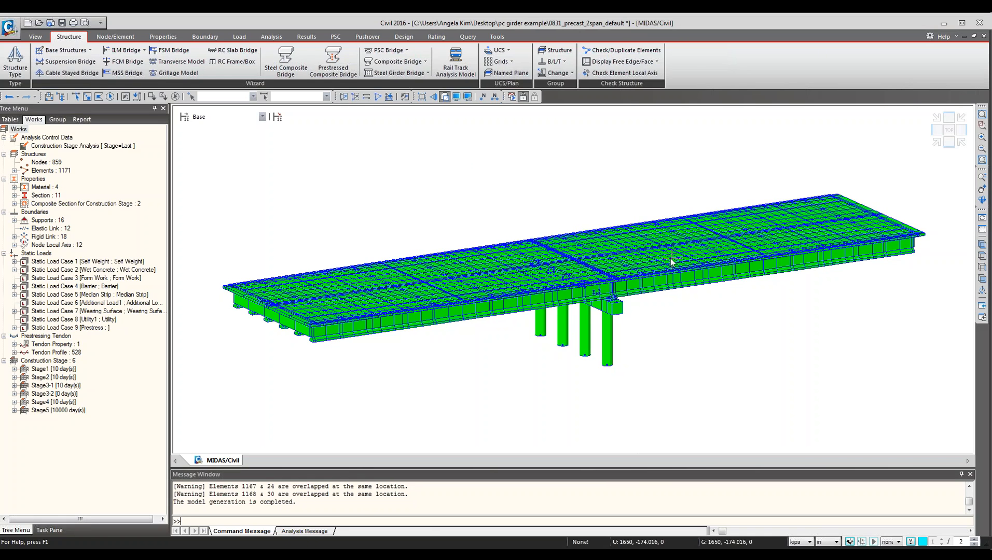
# Set the model display to draw elements colored by section/thickness.
pyautogui.keyDown('ctrl'); pyautogui.moveTo(673, 261); pyautogui.dragTo(698, 226, button='middle'); pyautogui.keyUp('ctrl')
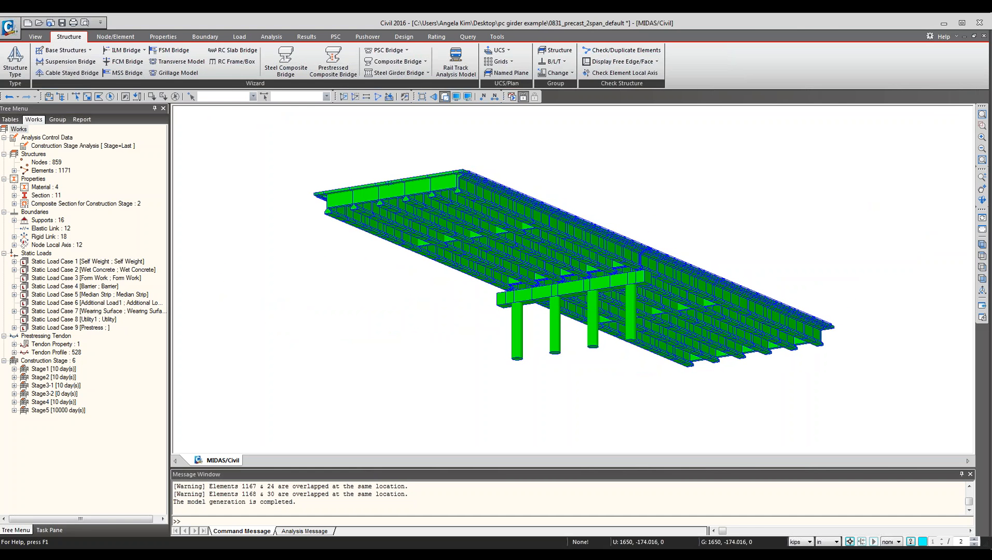
pyautogui.click(469, 97)
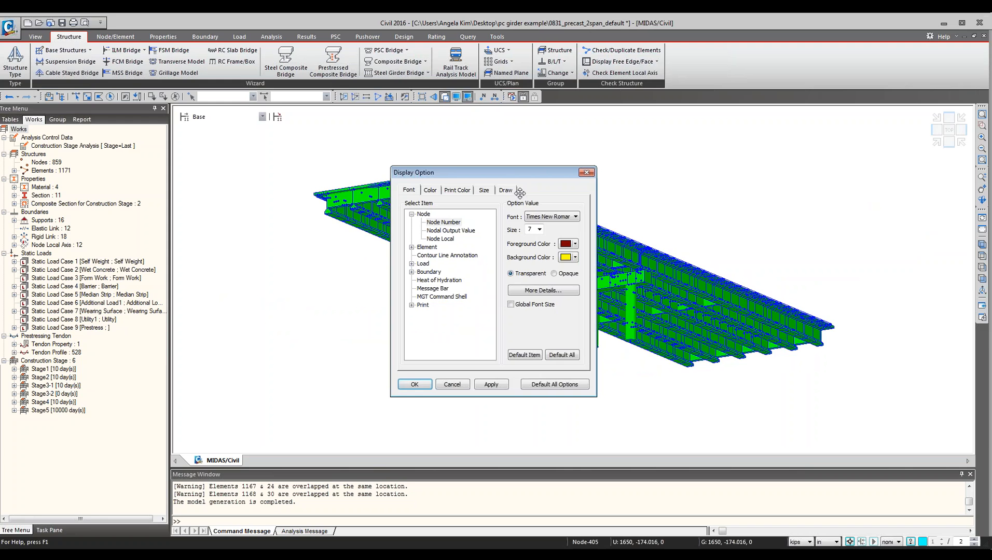
pyautogui.click(513, 188)
pyautogui.click(532, 283)
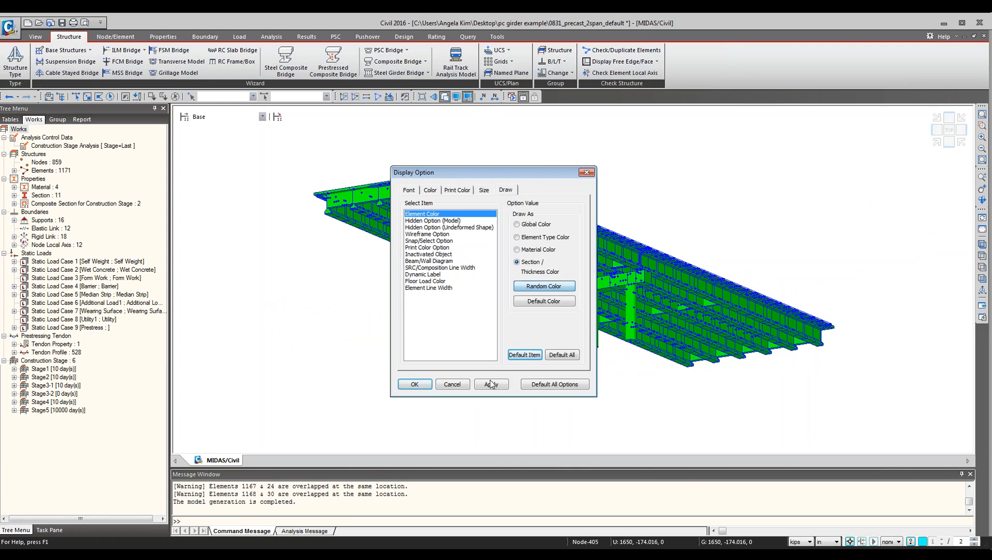
pyautogui.click(417, 386)
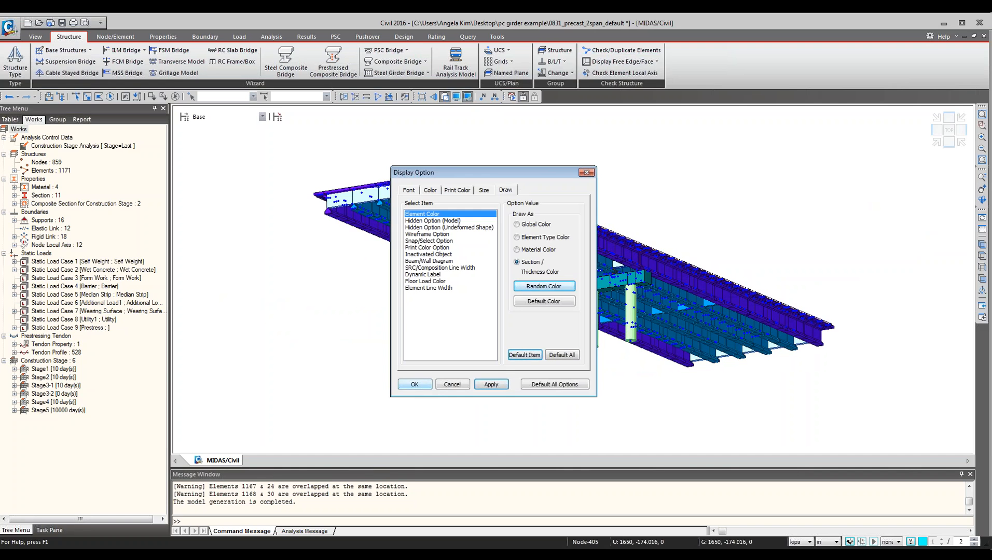
pyautogui.click(415, 385)
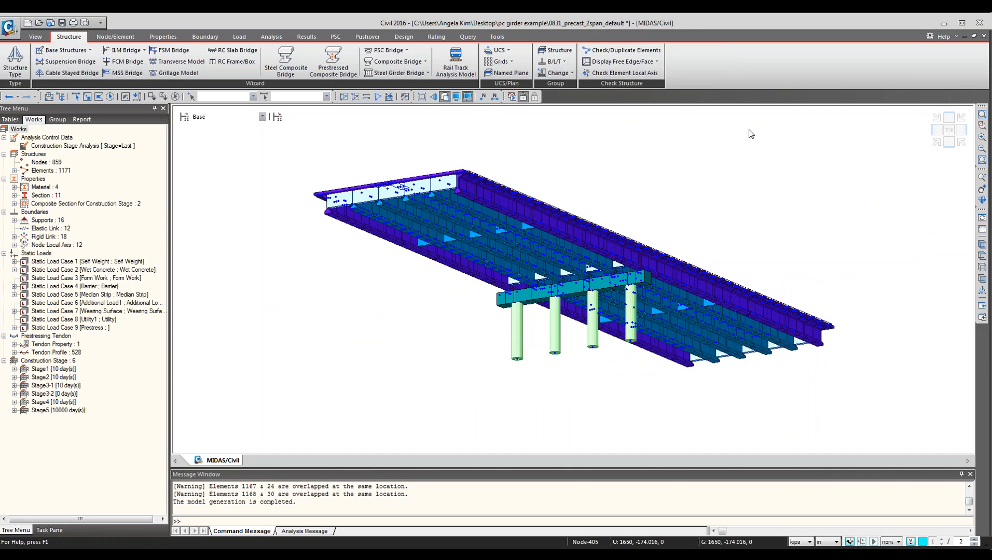
# Turn off the node display in the model view.
pyautogui.click(455, 97)
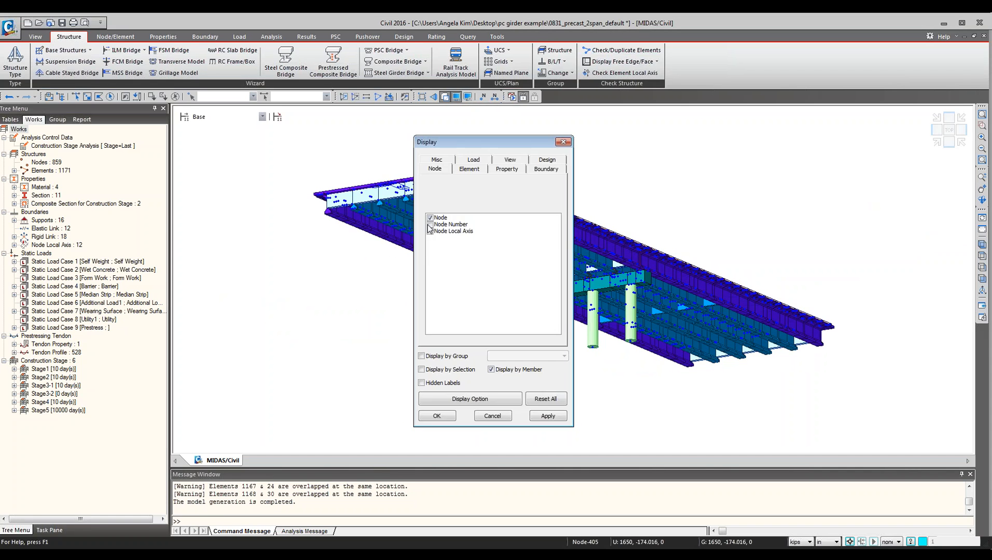
pyautogui.click(429, 217)
pyautogui.click(440, 415)
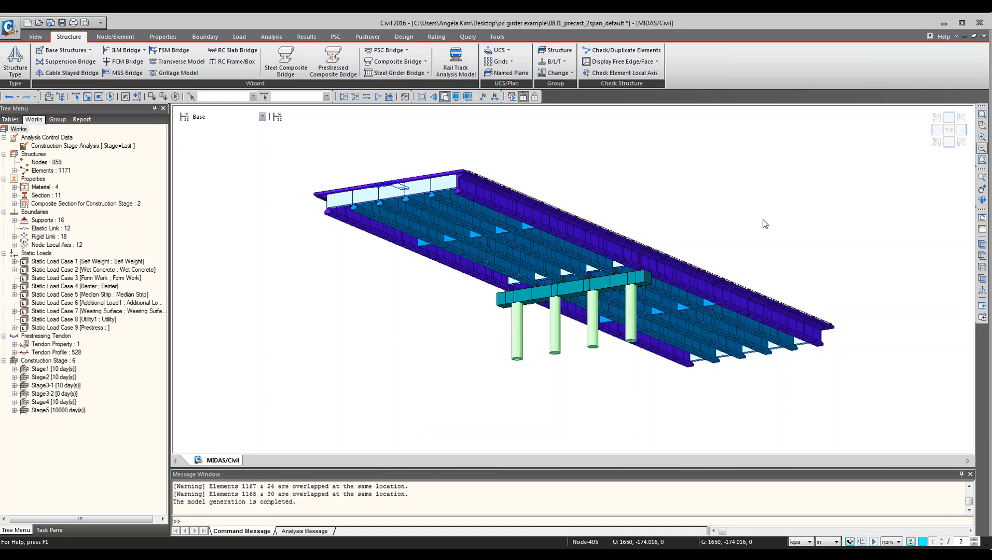
# Display the tendon profiles to examine them on the girders, then hide them again.
pyautogui.keyDown('ctrl'); pyautogui.moveTo(773, 237); pyautogui.dragTo(730, 222, button='middle'); pyautogui.keyUp('ctrl')
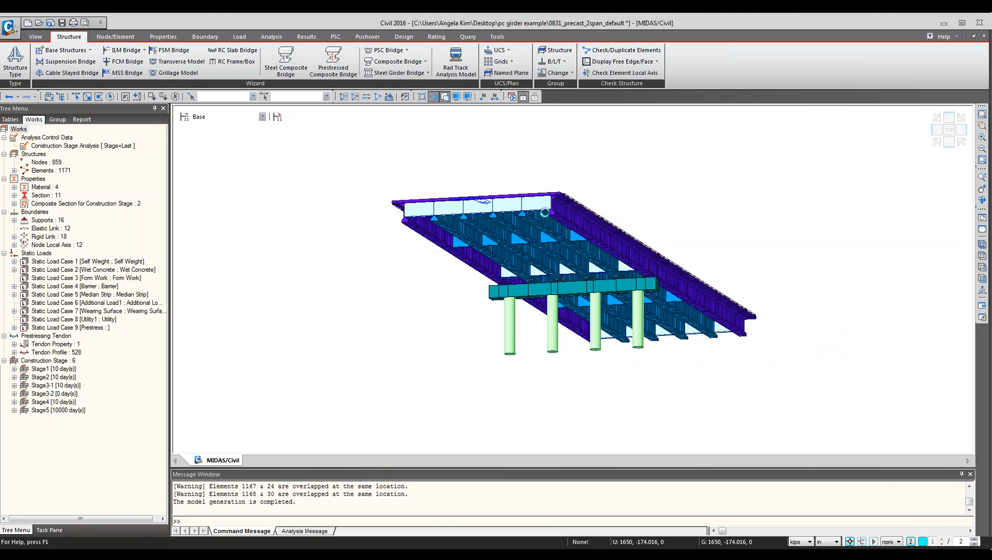
pyautogui.keyDown('ctrl'); pyautogui.moveTo(571, 218); pyautogui.dragTo(581, 225, button='middle'); pyautogui.keyUp('ctrl')
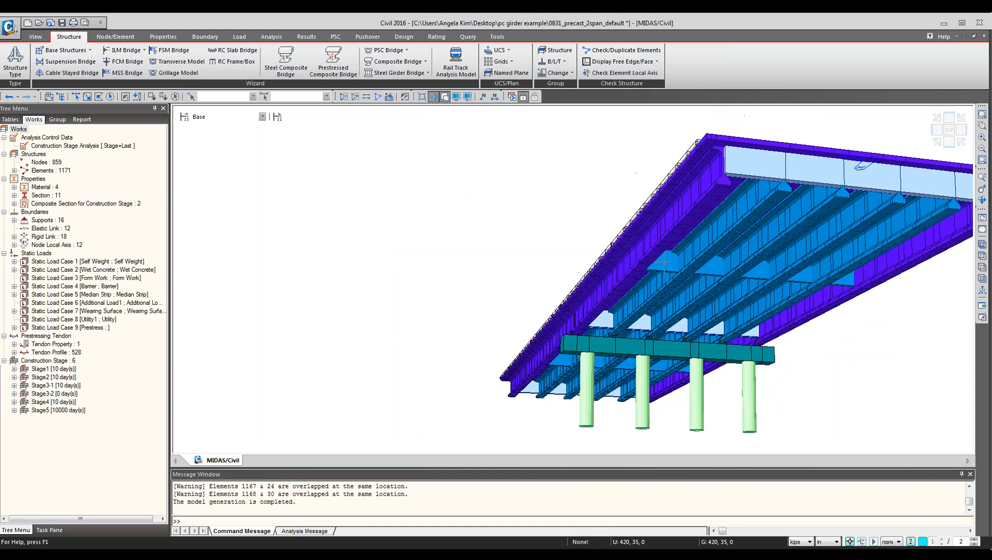
pyautogui.moveTo(734, 276); pyautogui.dragTo(697, 242, button='middle')
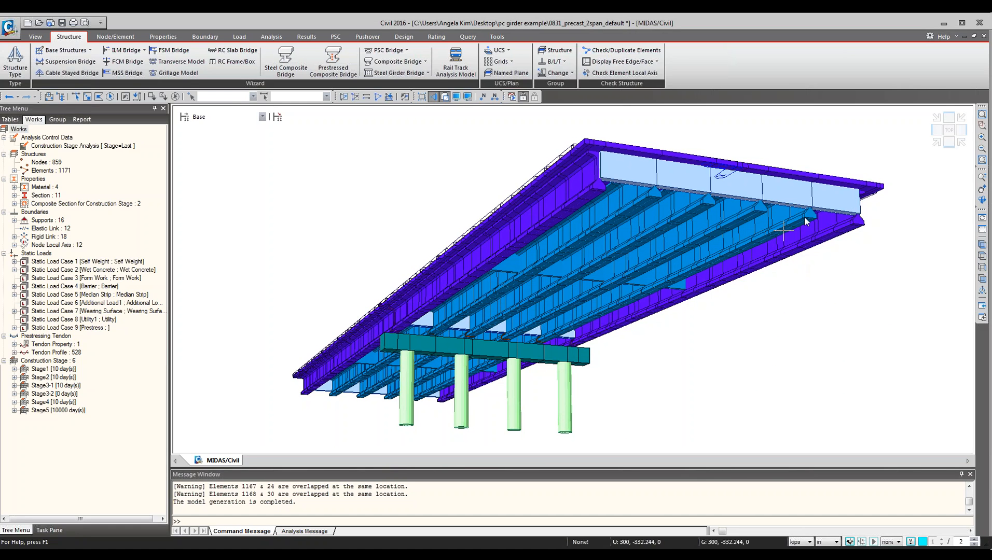
pyautogui.rightClick(59, 355)
pyautogui.click(79, 362)
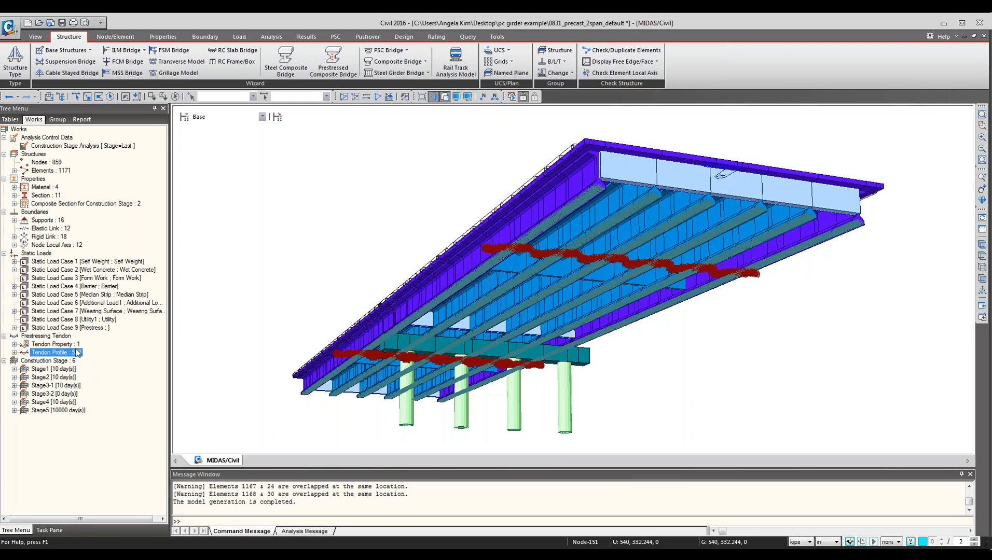
pyautogui.rightClick(48, 353)
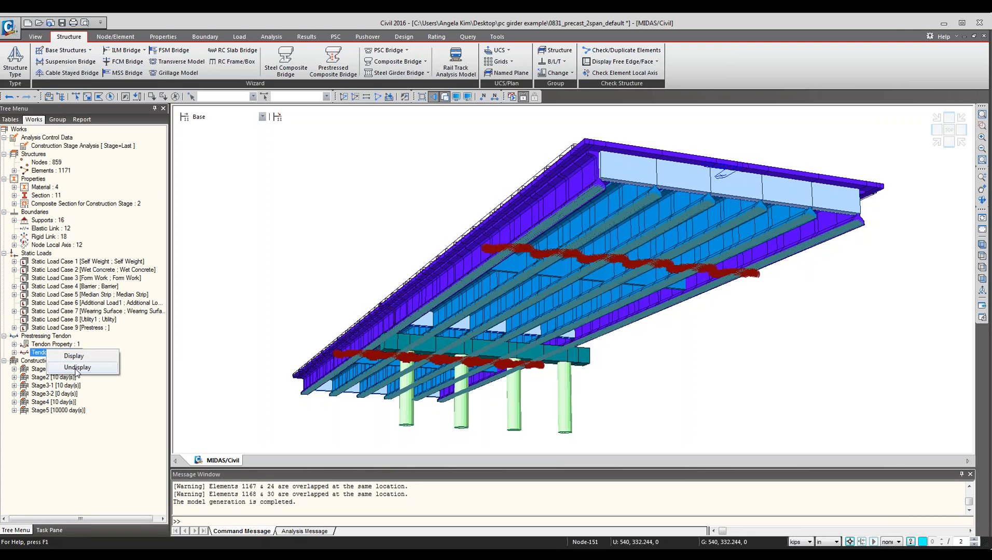
pyautogui.click(76, 367)
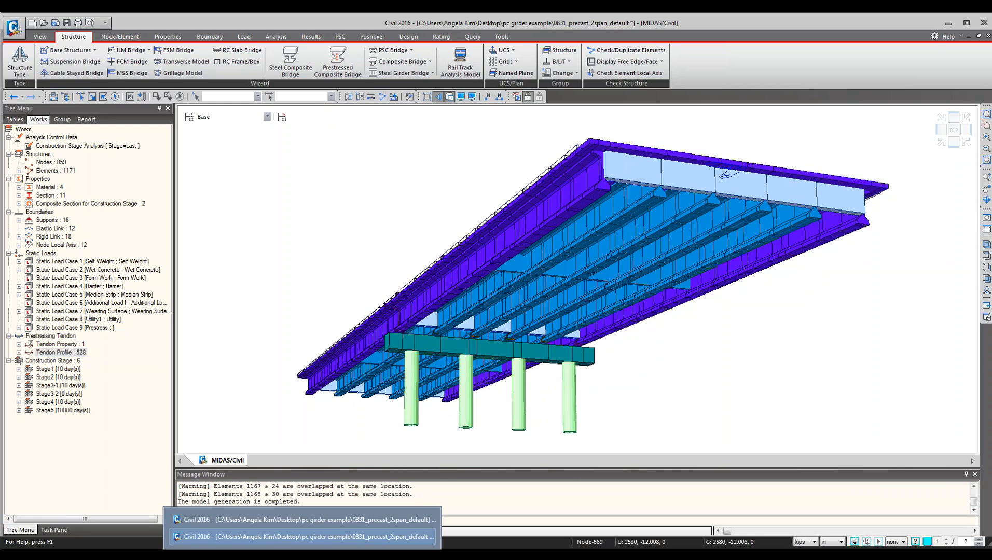
# Switch to the other midas Civil window and open the file 0831_splice_3span_default.mcb.
pyautogui.click(309, 522)
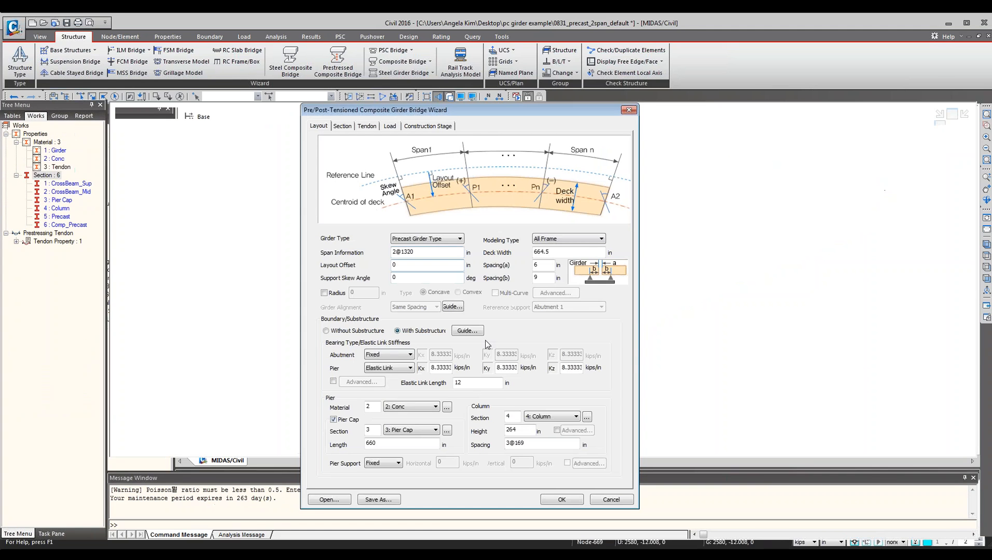
pyautogui.press('Return')
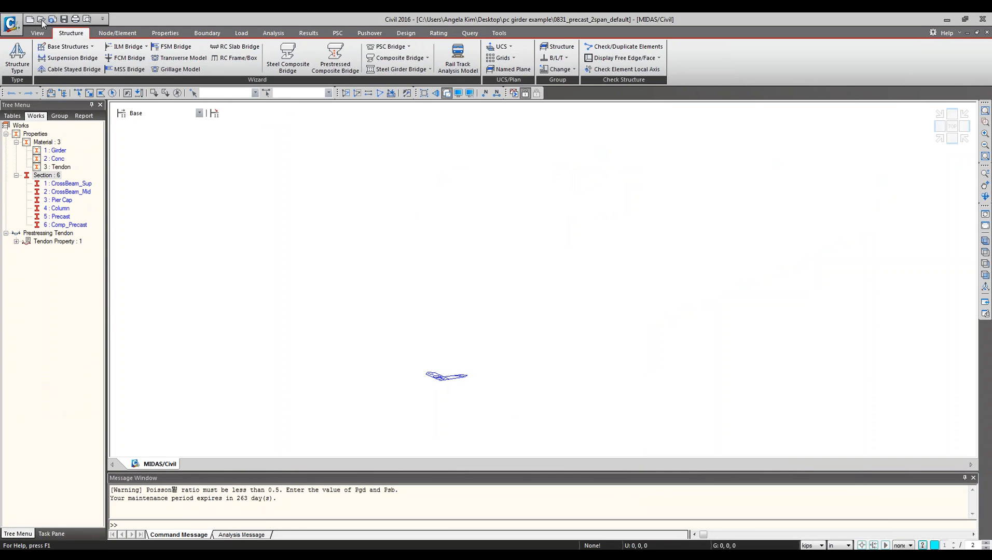
pyautogui.click(42, 19)
pyautogui.click(213, 105)
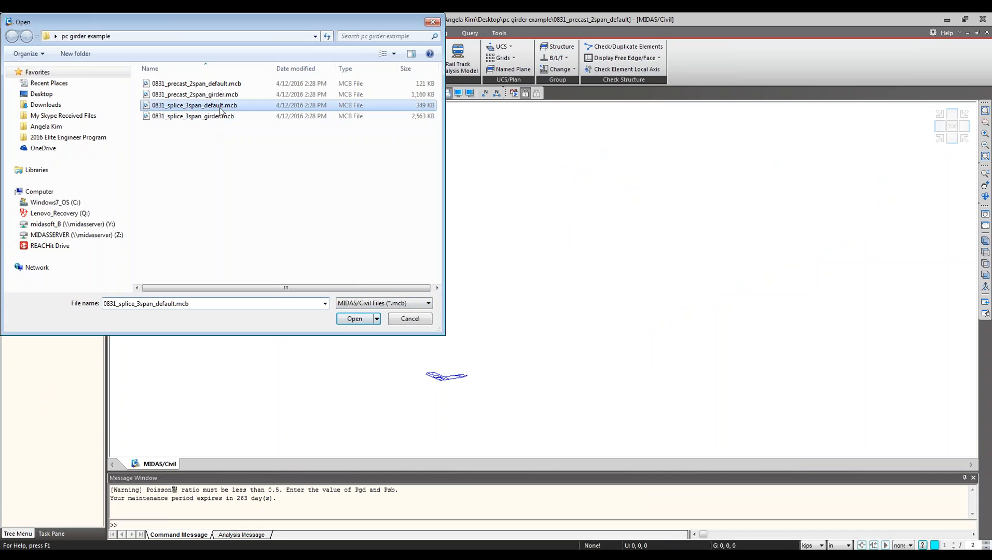
pyautogui.press('Return')
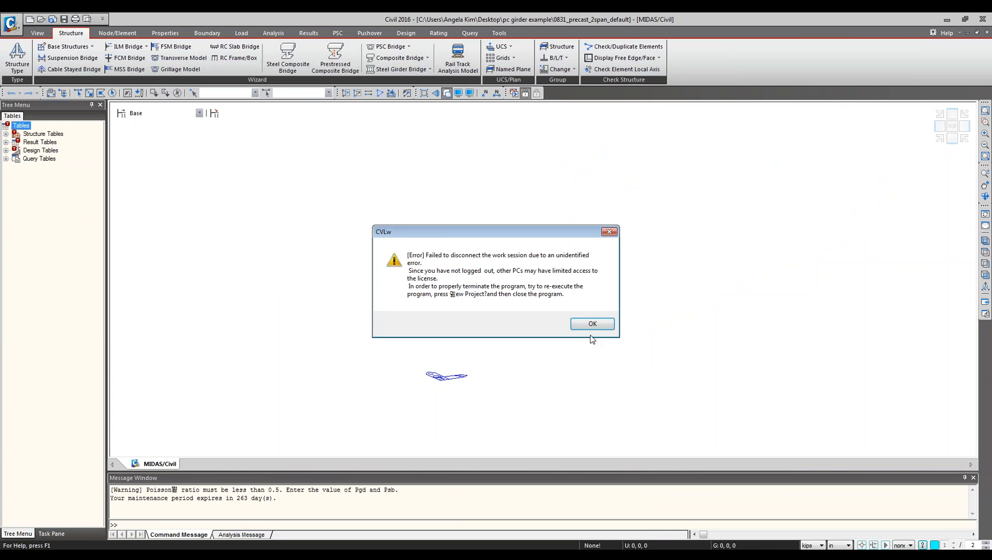
pyautogui.click(594, 328)
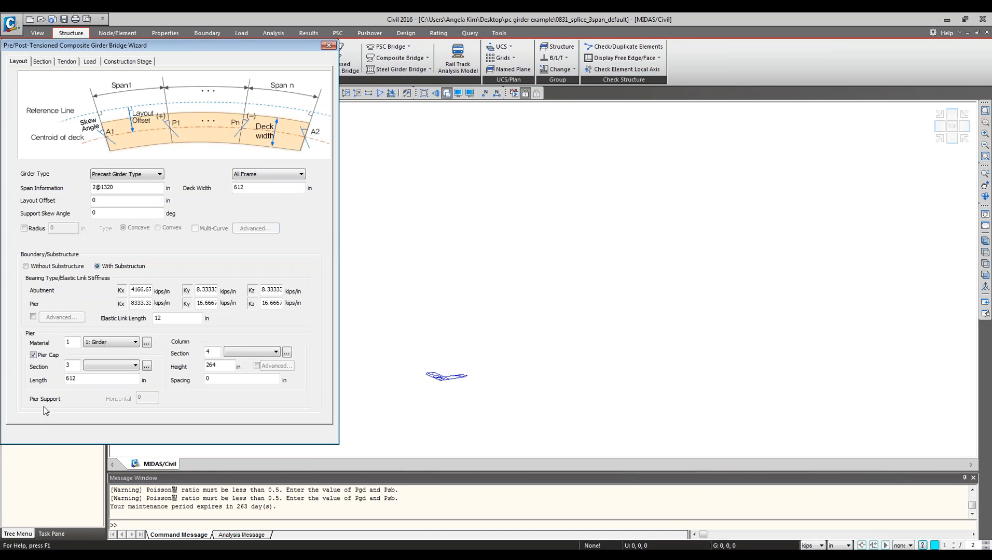
# Load a saved splice girder wizard file into the Pre/Post-Tensioned Composite Girder Bridge Wizard.
pyautogui.click(29, 434)
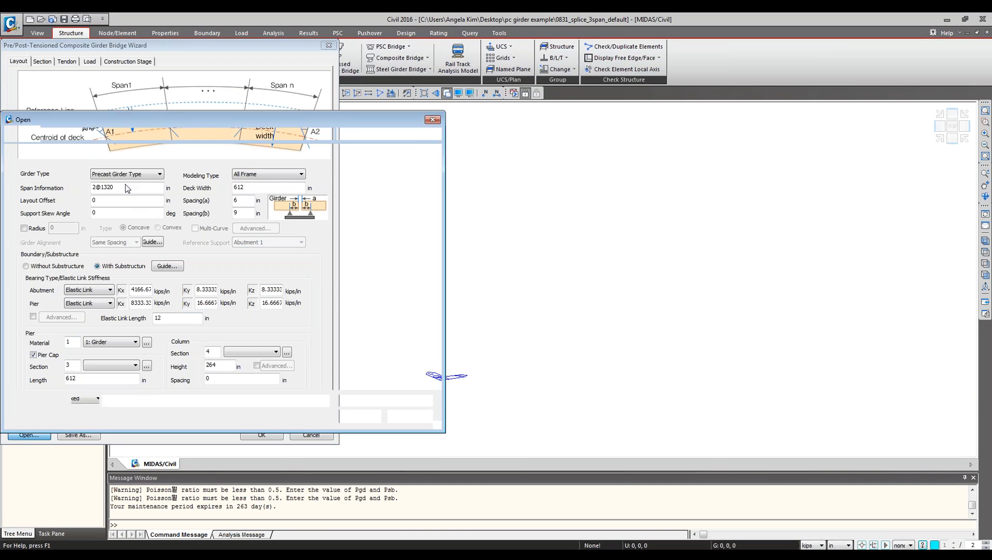
pyautogui.click(158, 193)
pyautogui.doubleClick(157, 196)
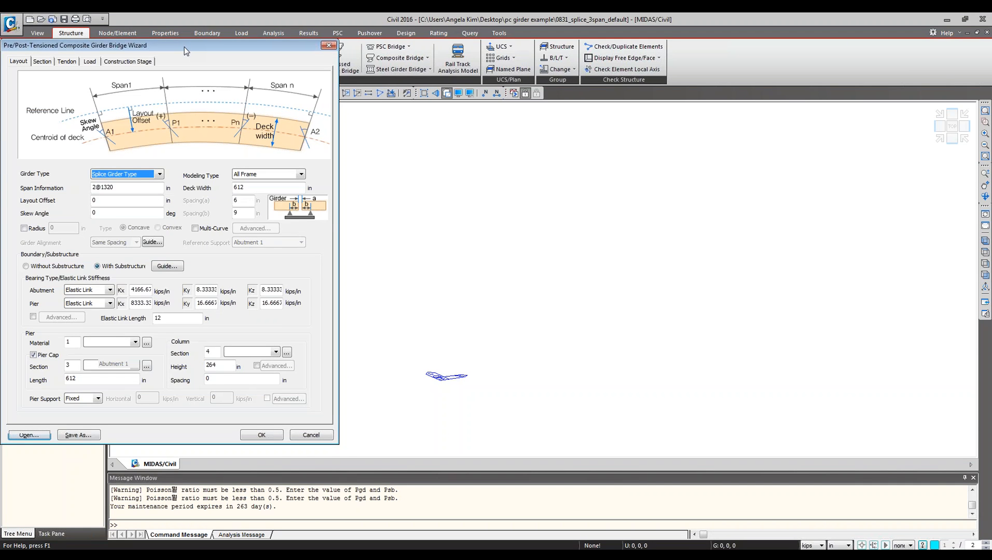
pyautogui.moveTo(176, 45); pyautogui.dragTo(509, 109)
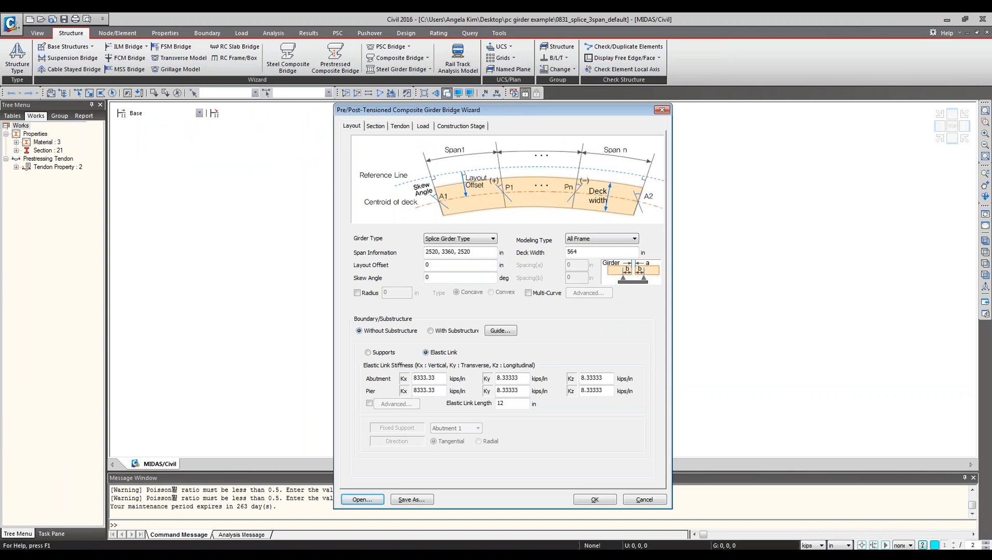
# Review the Section tab's girder information table, scrolling across its segment names, ranges and splice columns.
pyautogui.click(377, 127)
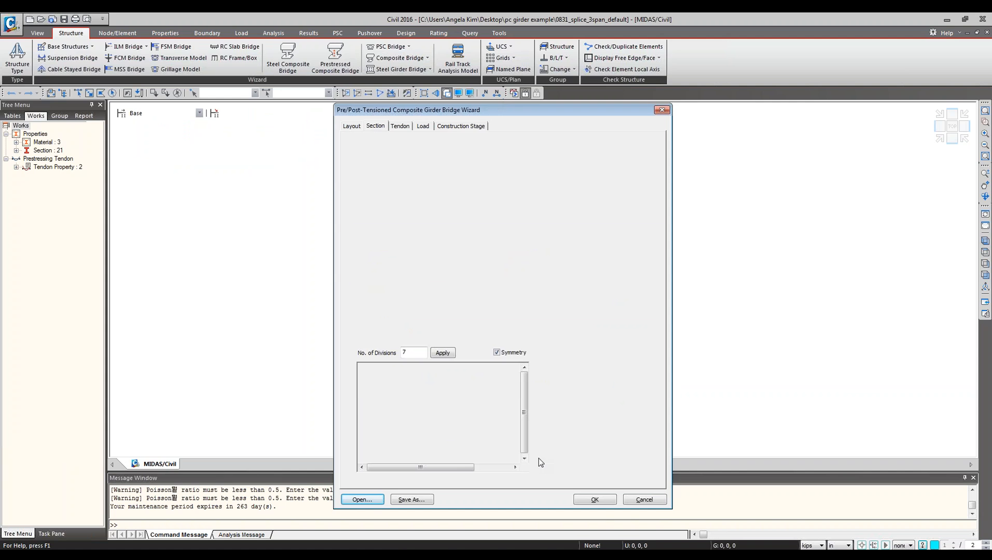
pyautogui.moveTo(466, 470); pyautogui.dragTo(506, 469)
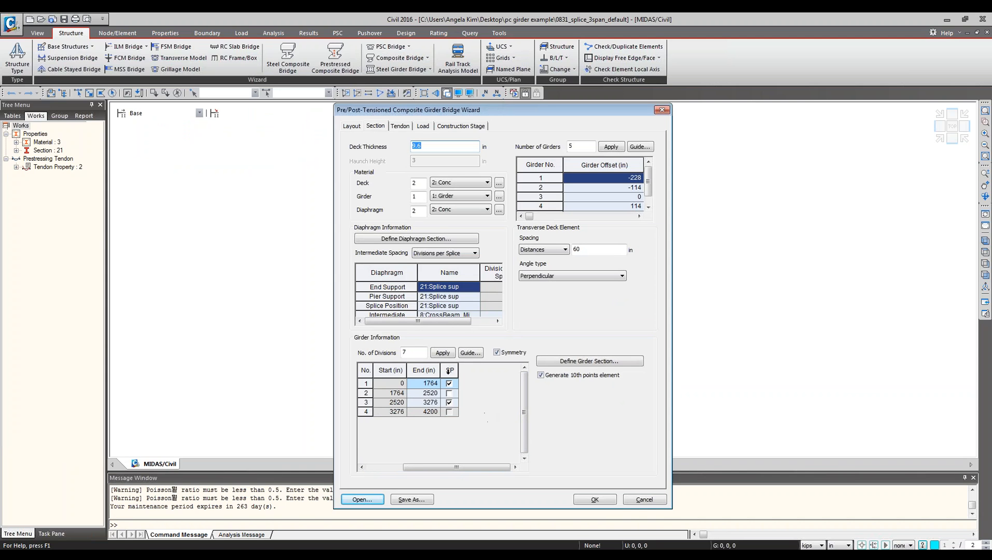
pyautogui.moveTo(481, 471); pyautogui.dragTo(445, 471)
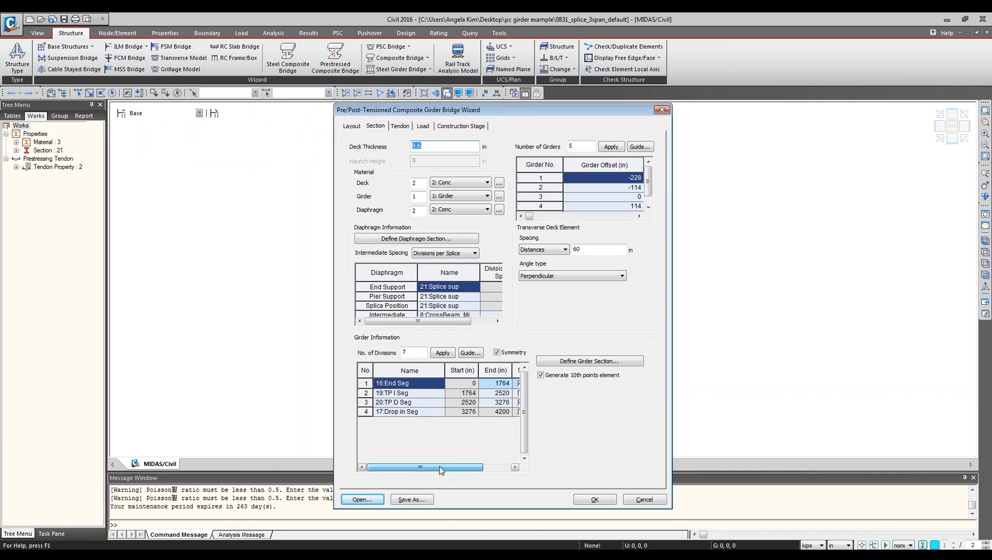
pyautogui.click(498, 467)
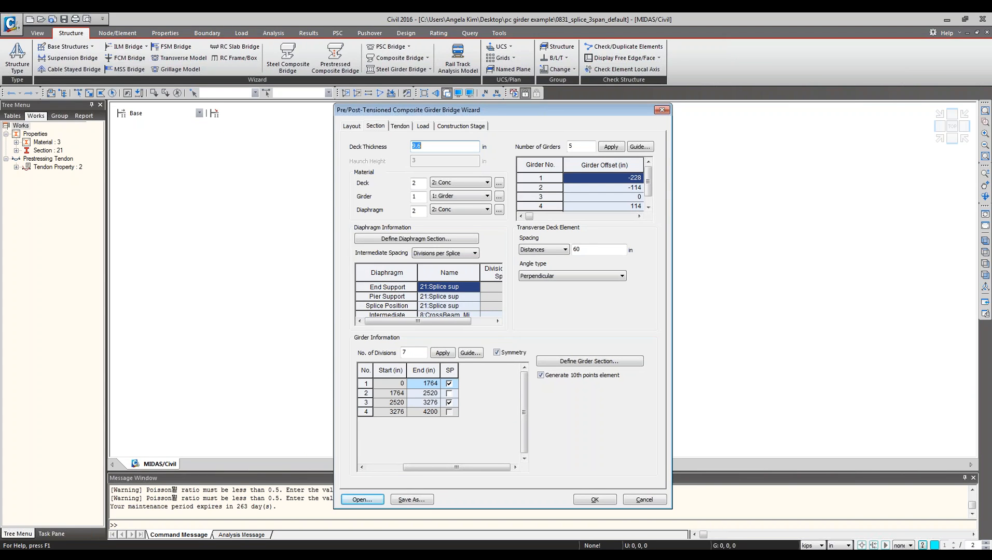
pyautogui.click(380, 468)
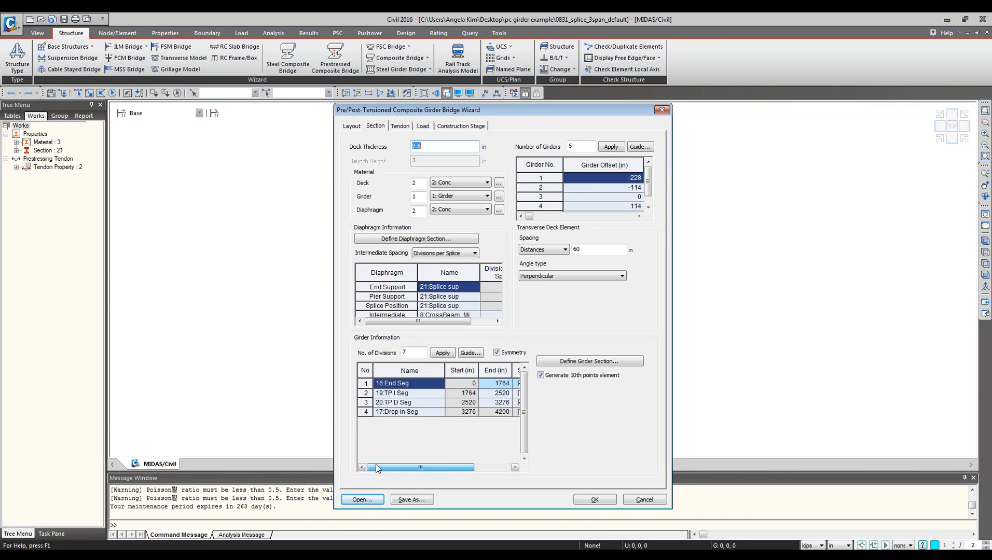
pyautogui.click(356, 127)
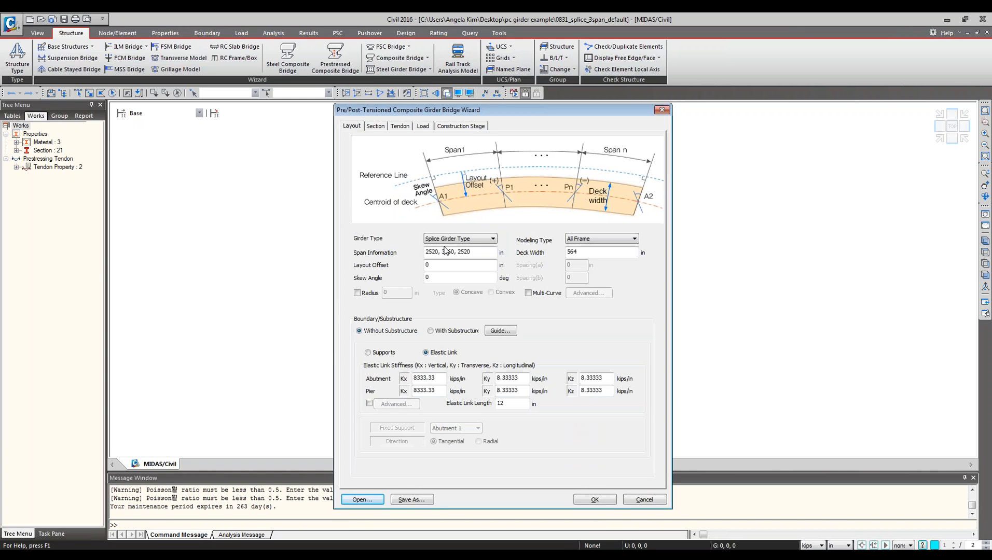
pyautogui.click(377, 125)
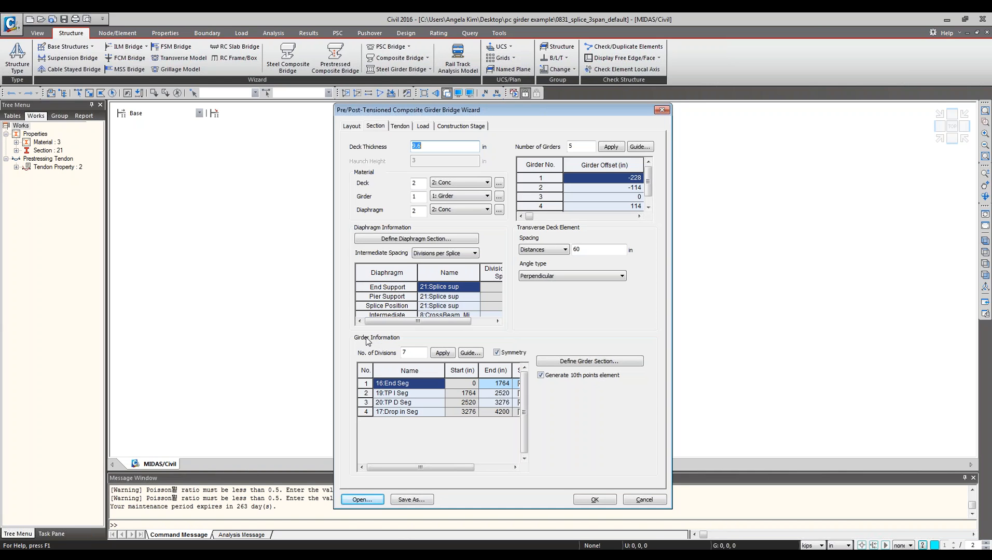
pyautogui.click(486, 470)
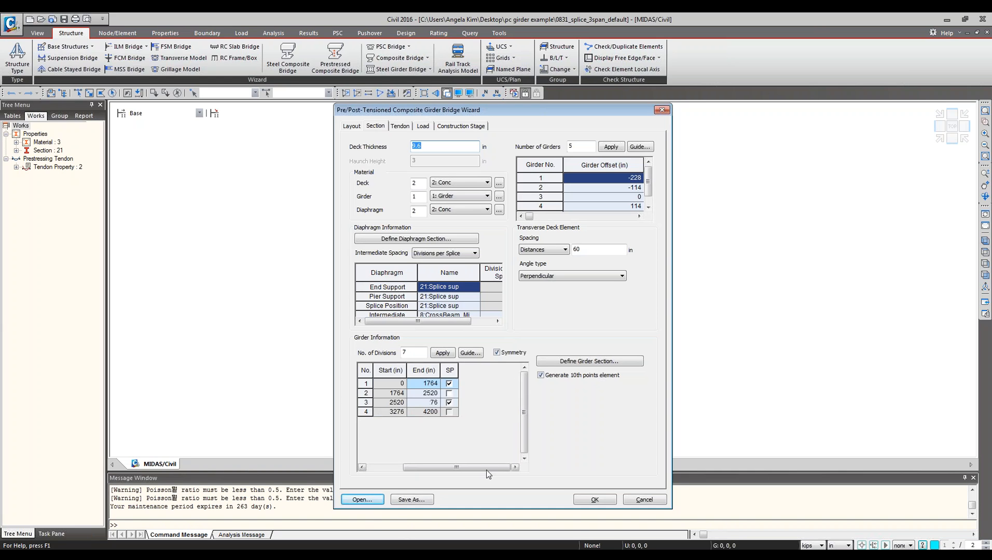
# Open the diaphragm and girder information guide and compare it with the girder segment rows.
pyautogui.click(470, 352)
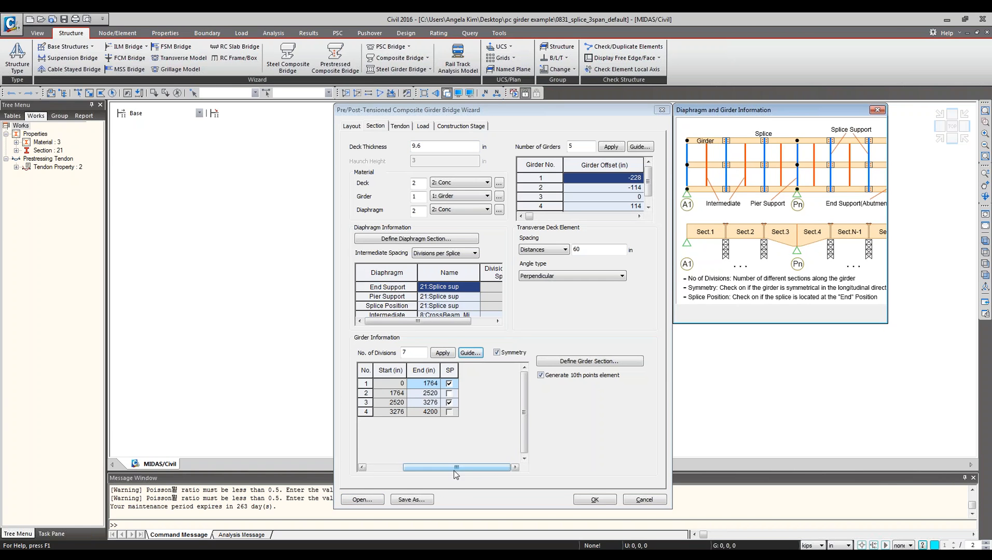
pyautogui.moveTo(451, 470); pyautogui.dragTo(412, 467)
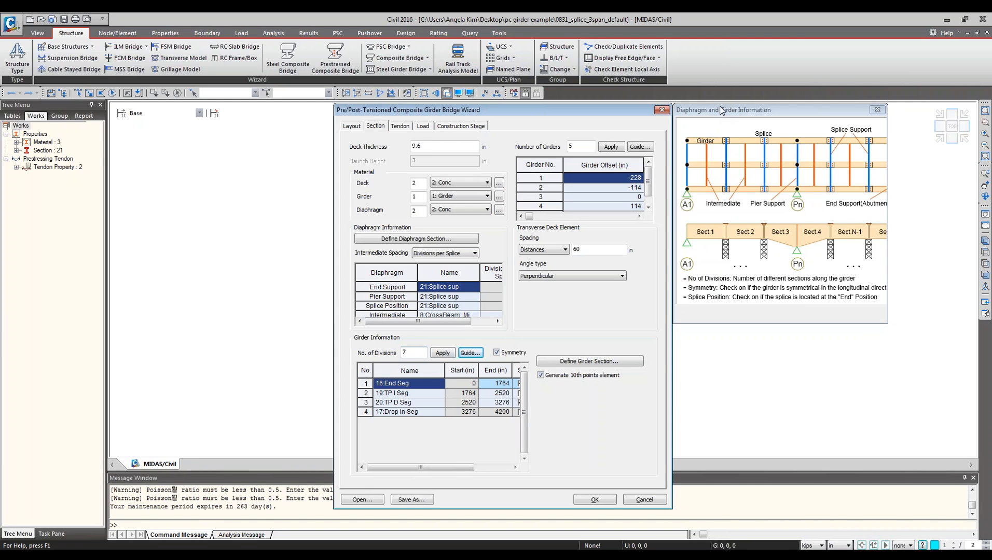
pyautogui.click(842, 213)
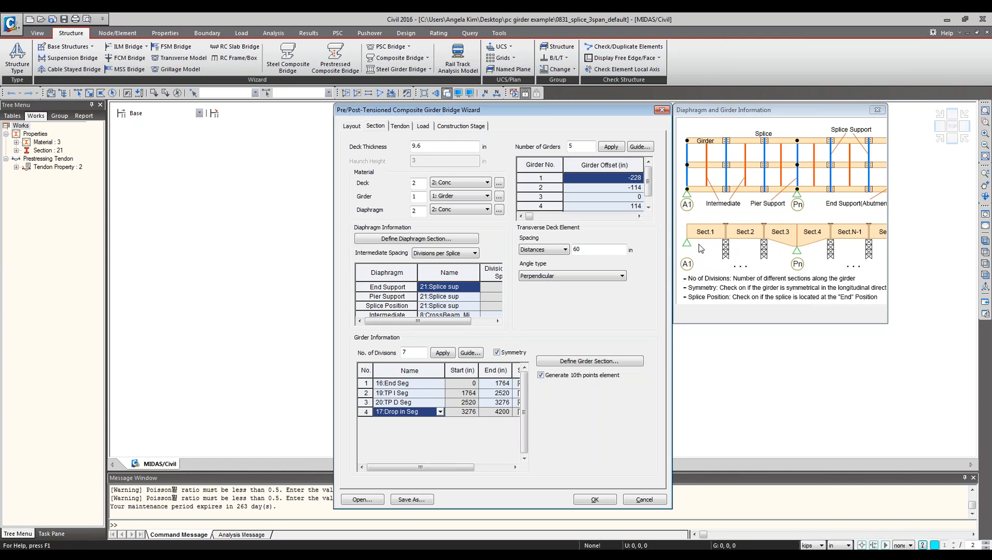
pyautogui.moveTo(437, 469); pyautogui.dragTo(472, 474)
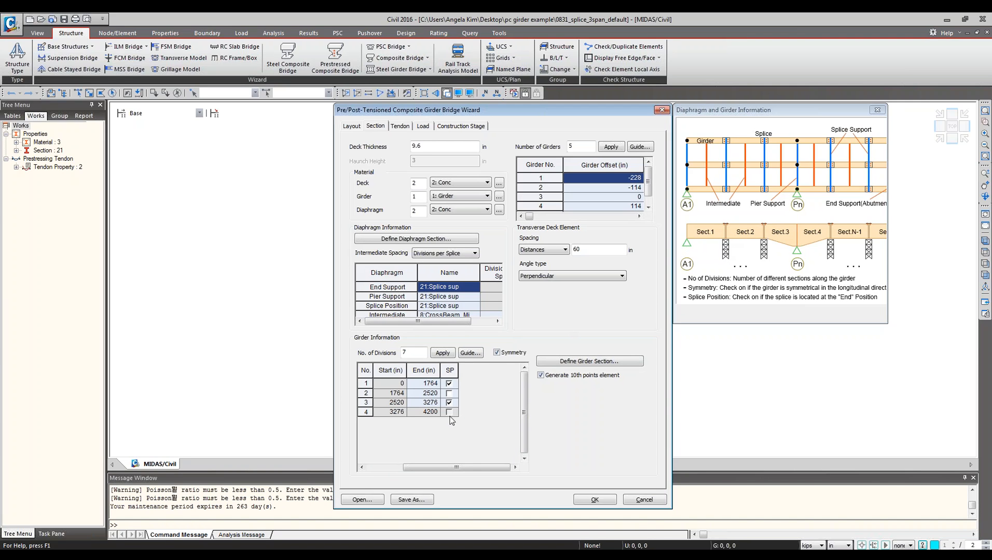
pyautogui.click(392, 469)
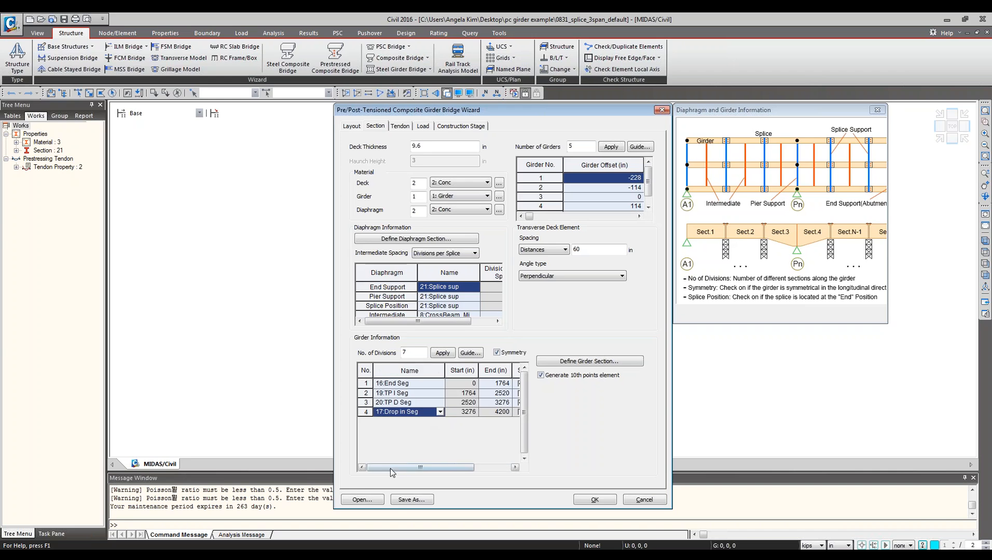
pyautogui.click(388, 405)
pyautogui.click(364, 403)
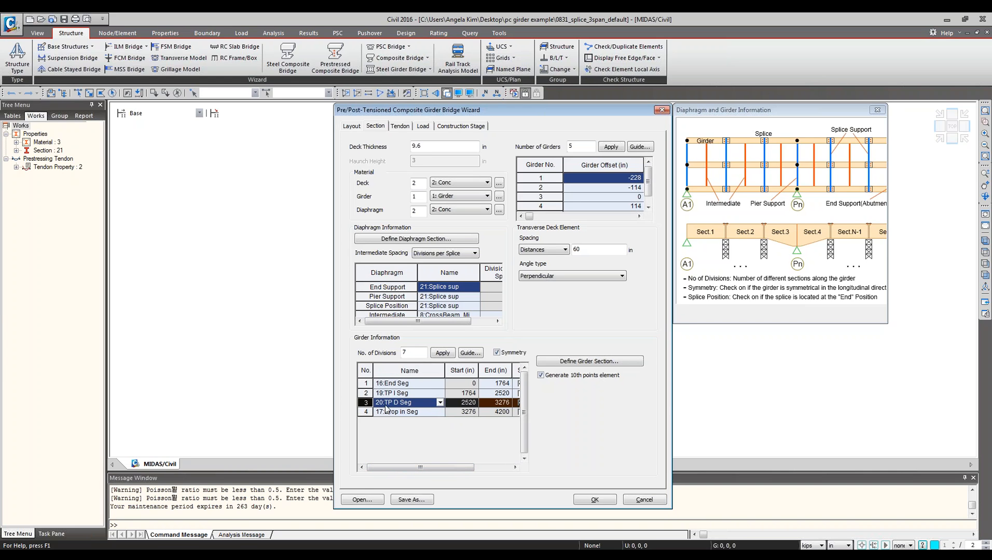
# Browse to the pc girder example folder and switch to the window holding 0831_splice_3span_girder.mcb.
pyautogui.click(488, 469)
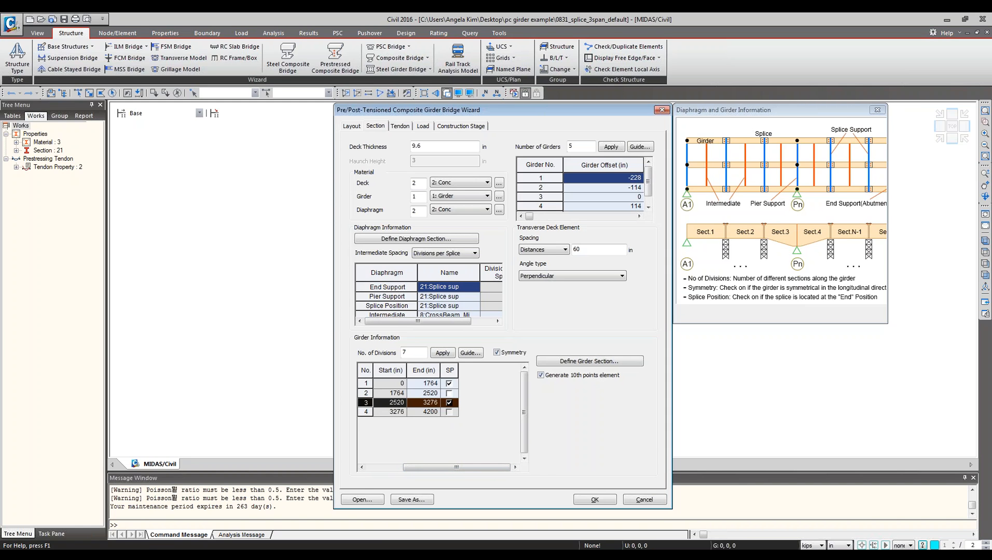
pyautogui.click(110, 557)
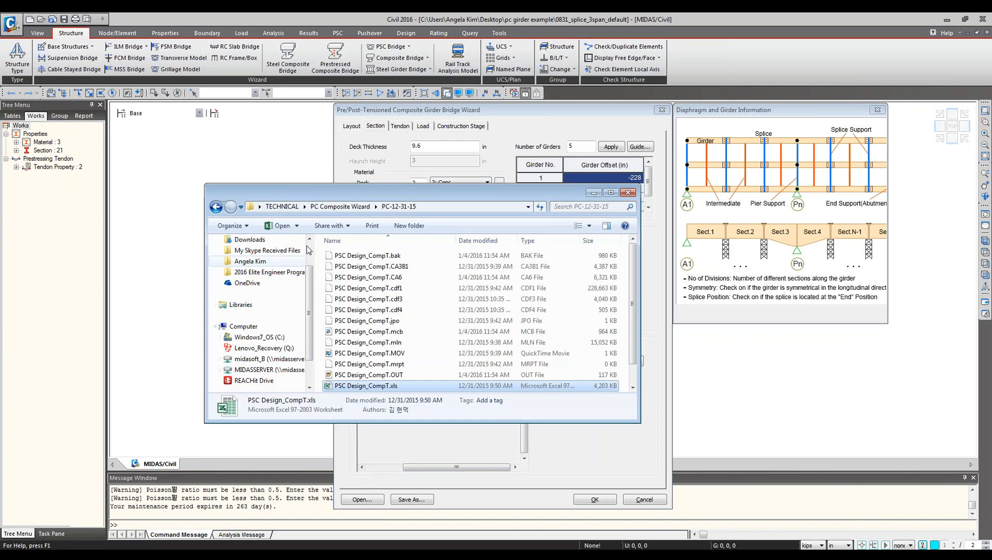
pyautogui.scroll(2, 265, 269)
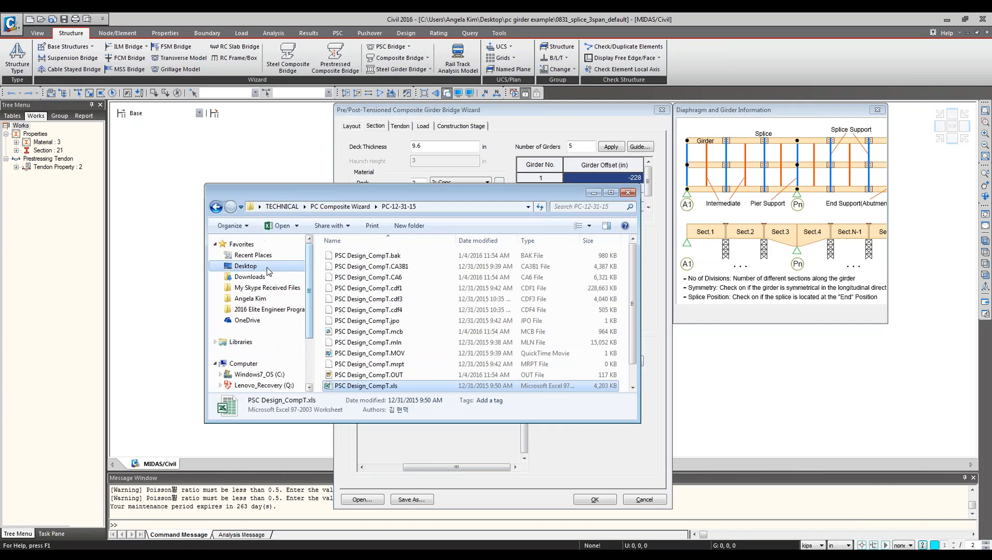
pyautogui.click(245, 266)
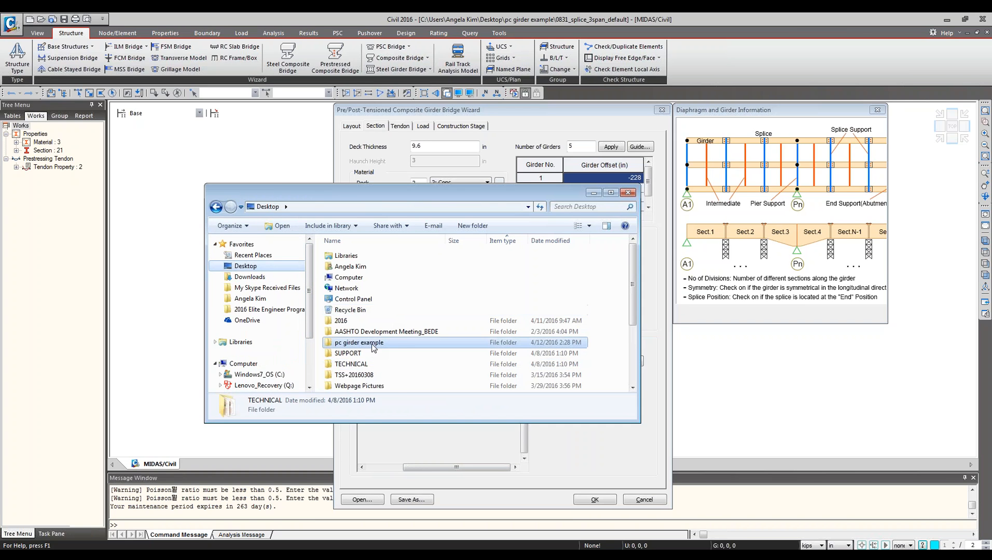
pyautogui.doubleClick(373, 343)
pyautogui.click(370, 310)
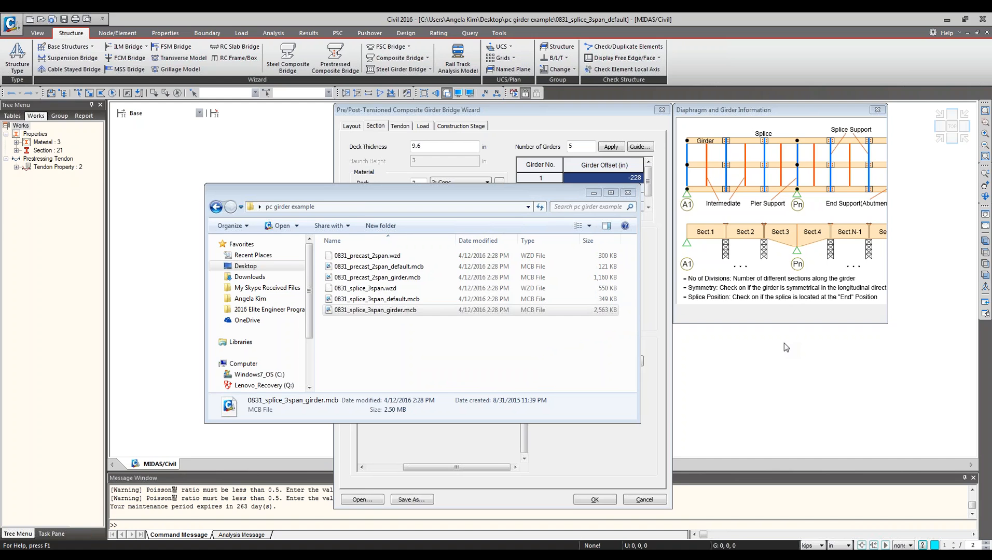
pyautogui.click(458, 361)
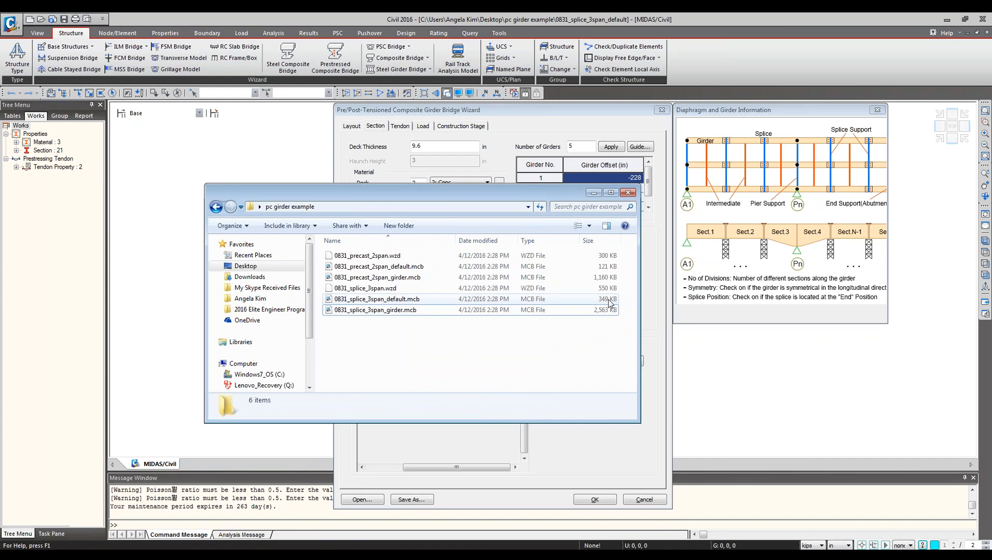
pyautogui.hotkey('alt', 'Tab')
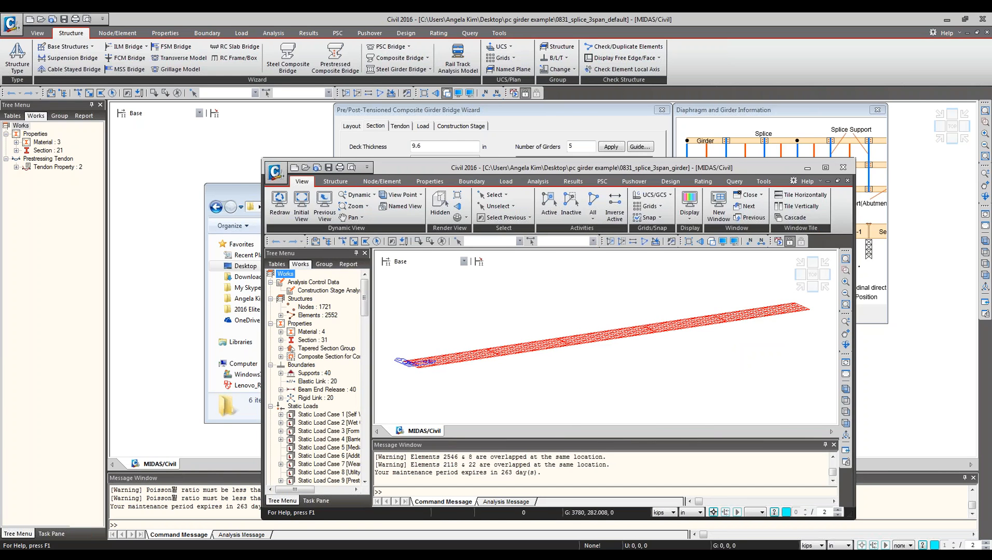
# Enlarge the girder model window and display the model with hidden rendering in an elevation view.
pyautogui.moveTo(547, 168); pyautogui.dragTo(339, 118)
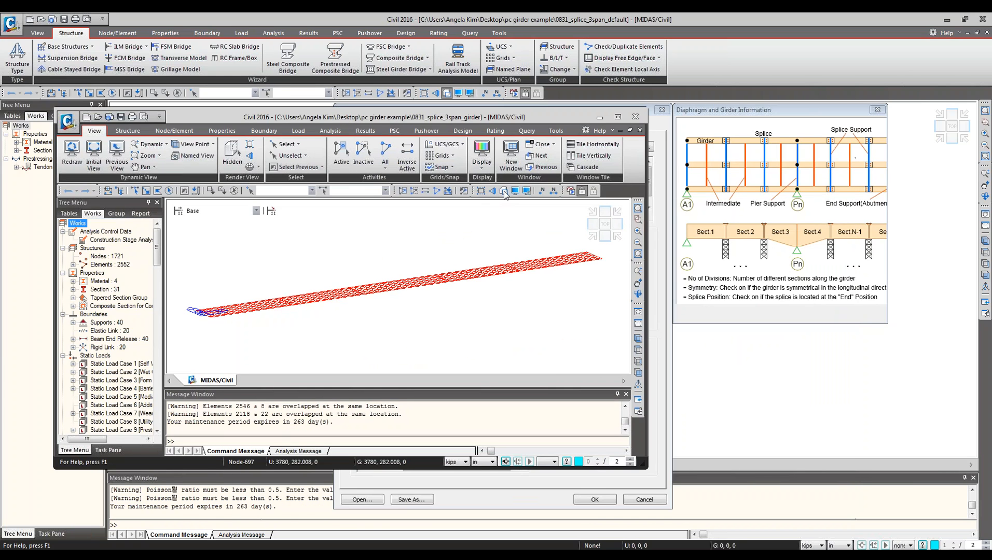
pyautogui.click(503, 190)
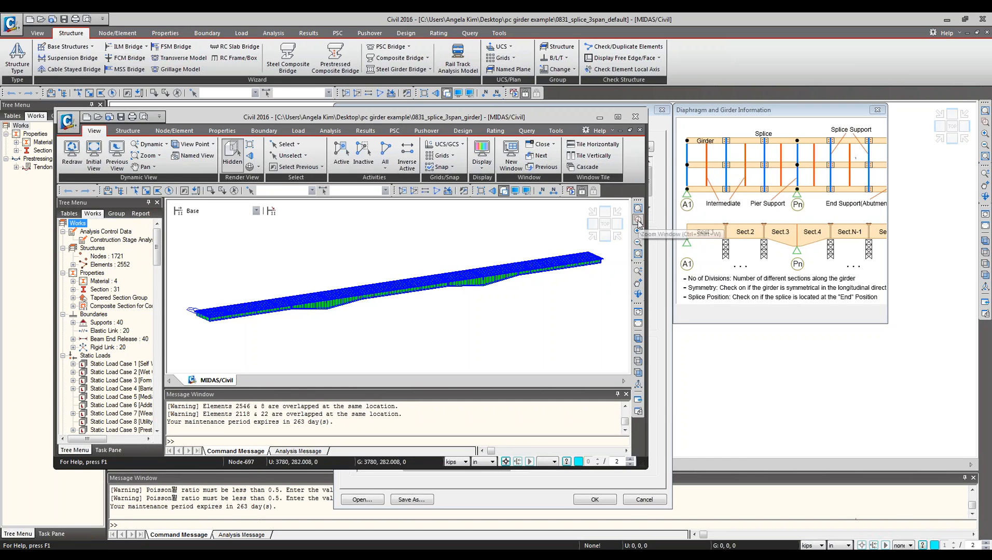
pyautogui.click(605, 238)
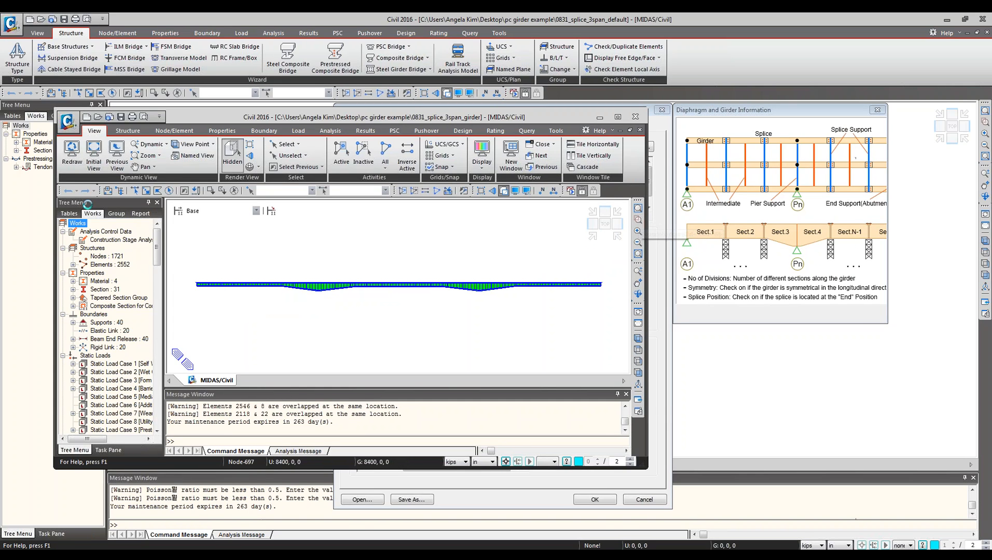
pyautogui.click(147, 190)
pyautogui.moveTo(186, 263); pyautogui.dragTo(402, 321)
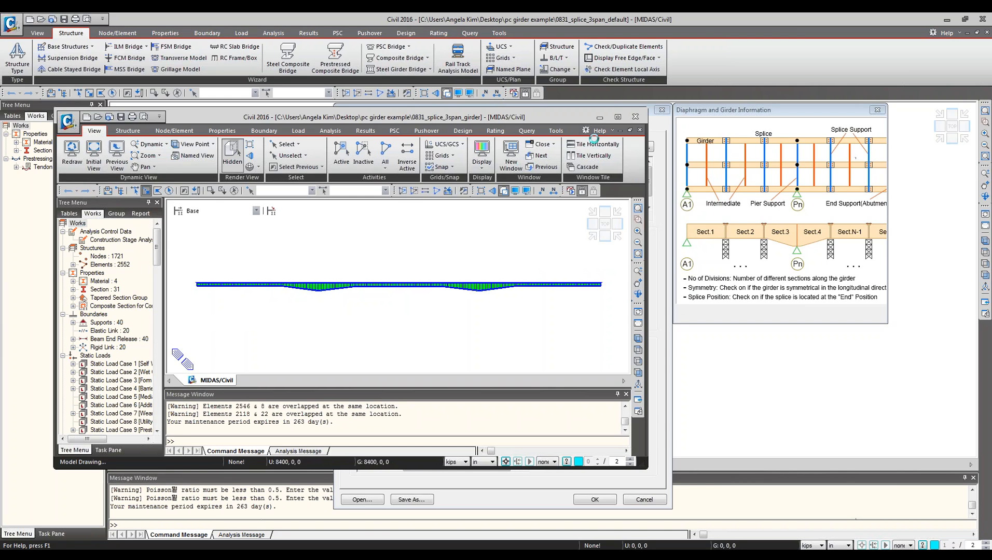
pyautogui.click(618, 117)
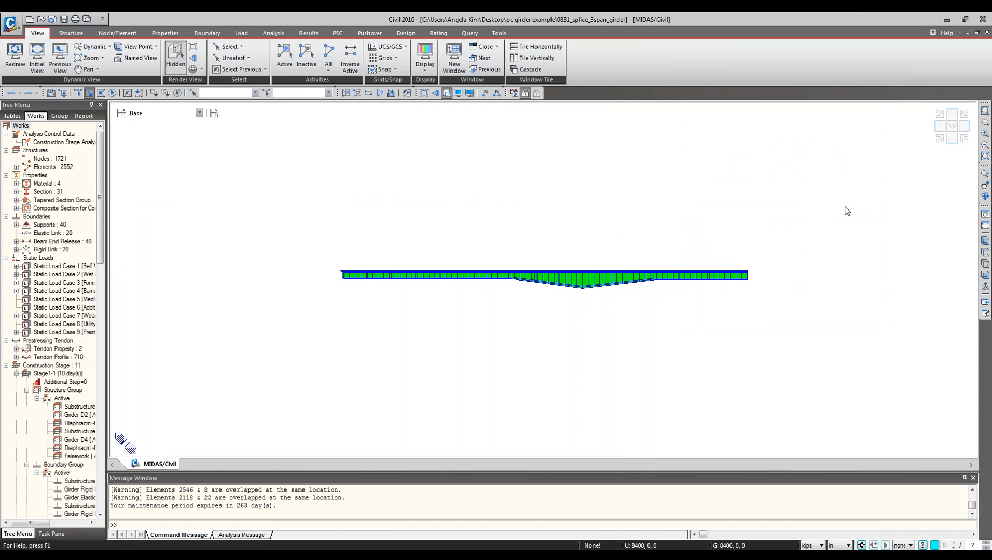
# Expand the section list and select the elements using the 16: End Seg section in an isometric view.
pyautogui.click(16, 192)
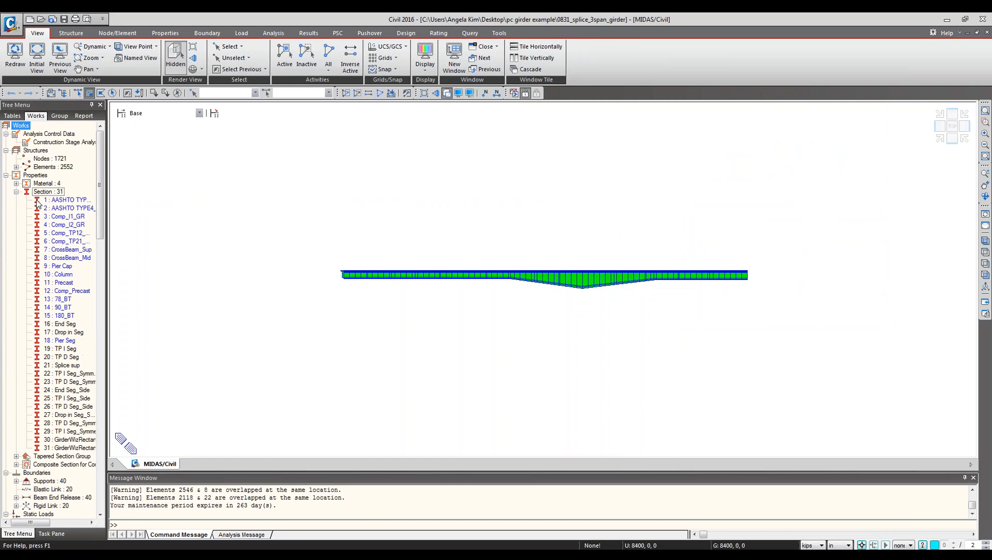
pyautogui.click(61, 325)
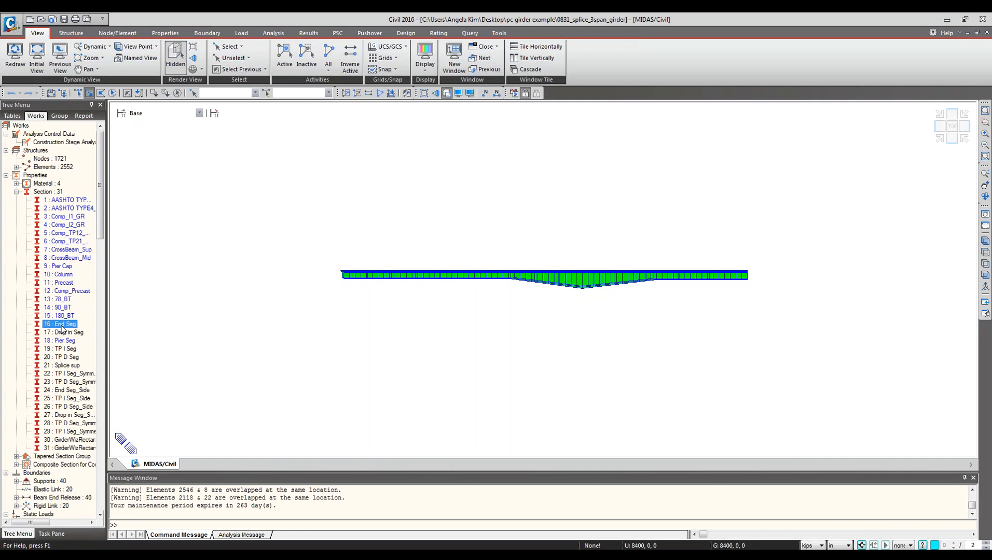
pyautogui.click(939, 138)
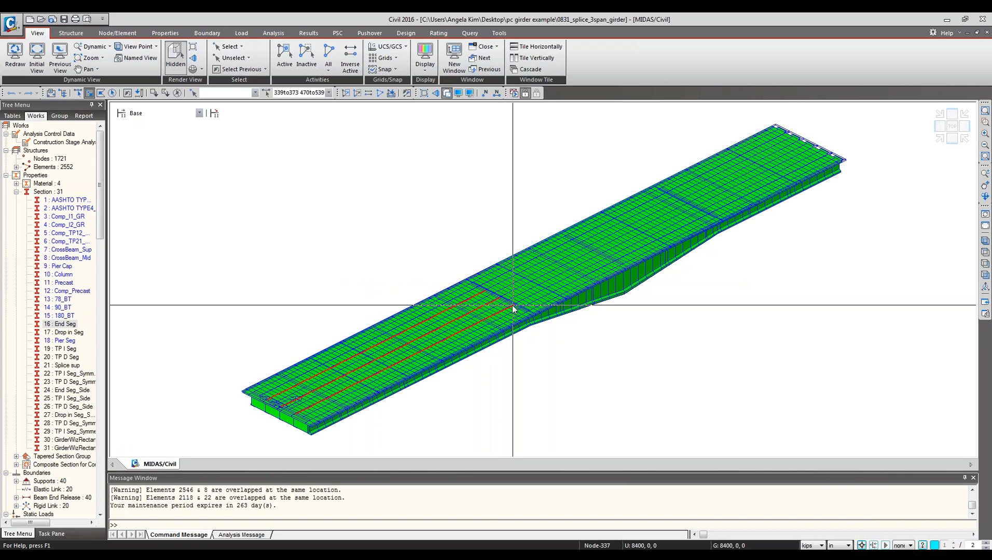
# Compare the wizard's girder information table with the segments in the generated model.
pyautogui.click(317, 540)
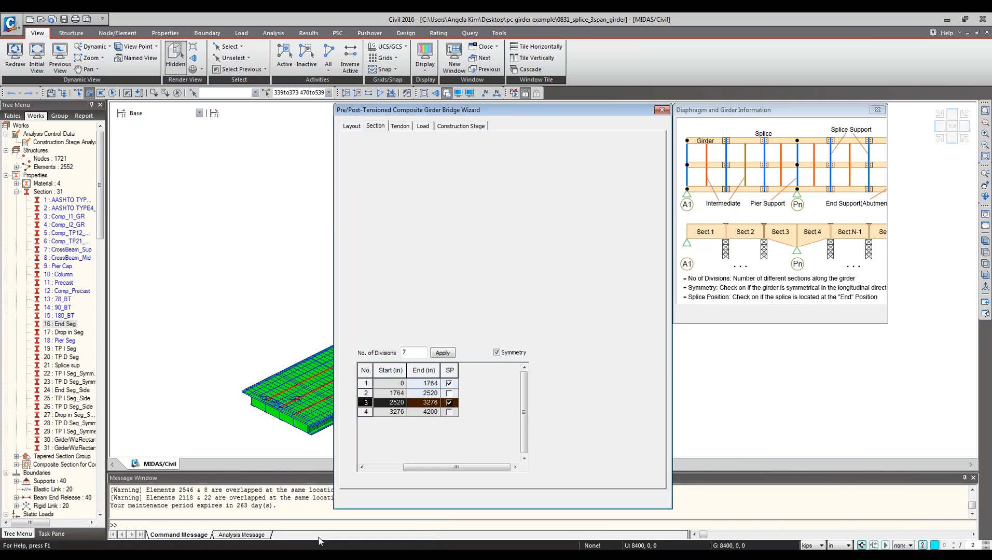
pyautogui.click(386, 466)
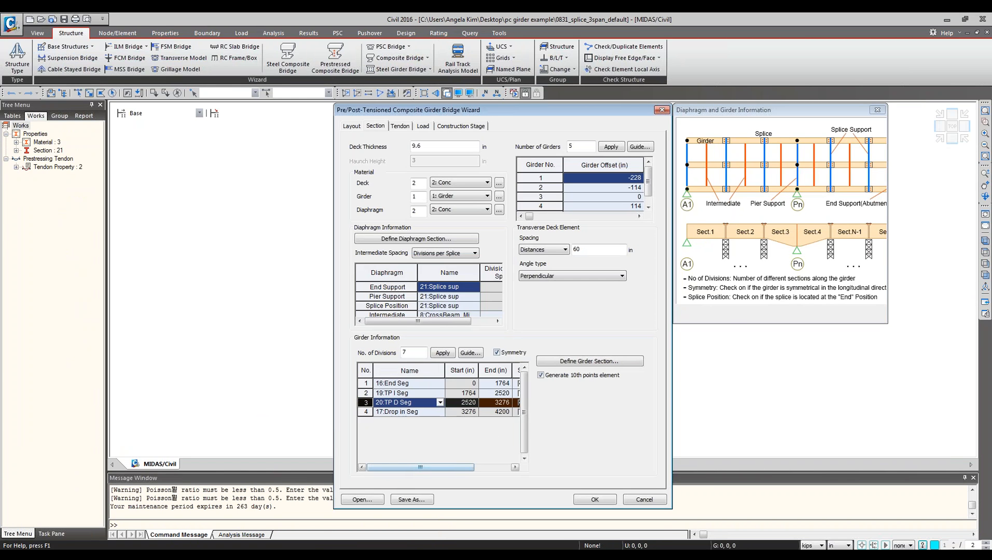
pyautogui.moveTo(445, 370); pyautogui.dragTo(422, 371)
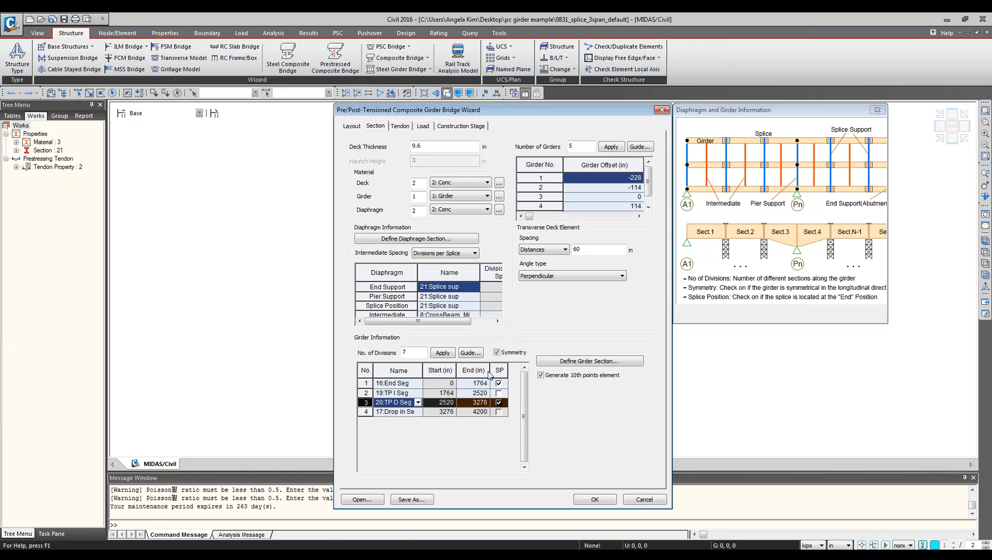
pyautogui.click(328, 554)
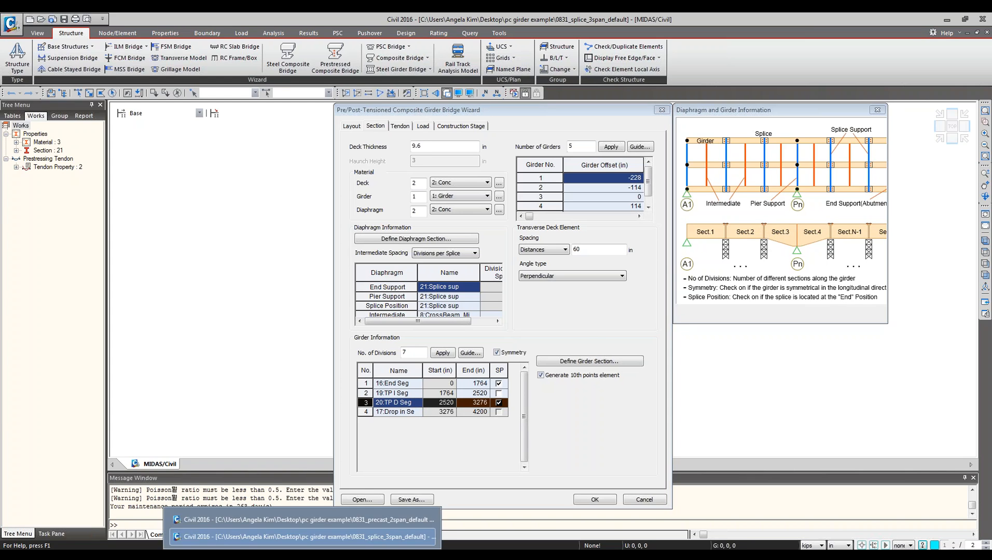
pyautogui.click(317, 540)
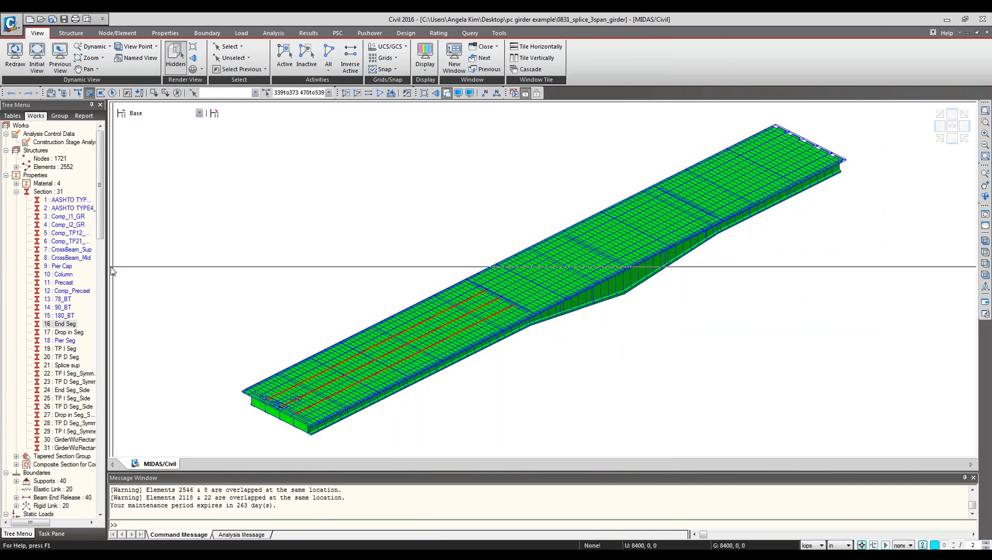
# Select the elements of the 19: TP I Seg and 20: TP D Seg sections to locate them.
pyautogui.click(61, 348)
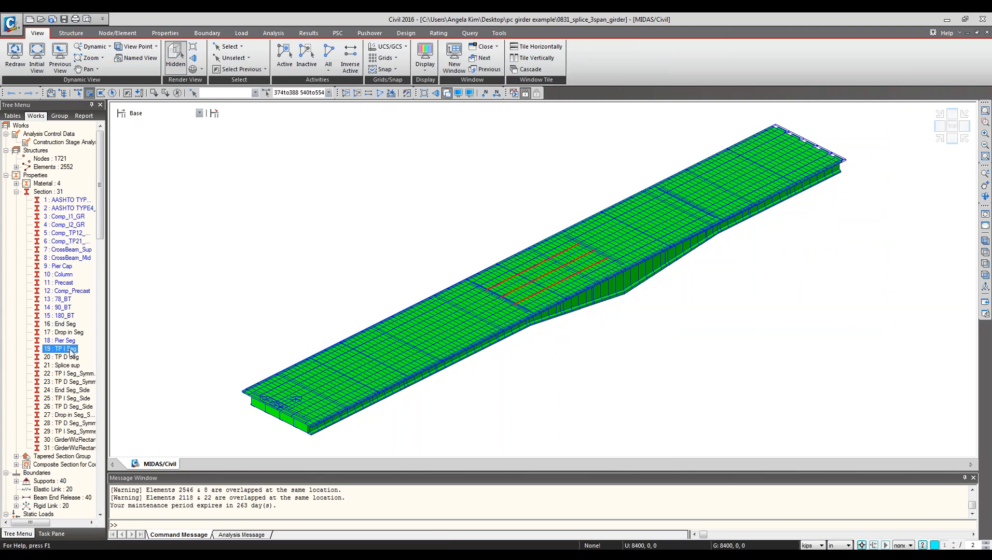
pyautogui.click(70, 358)
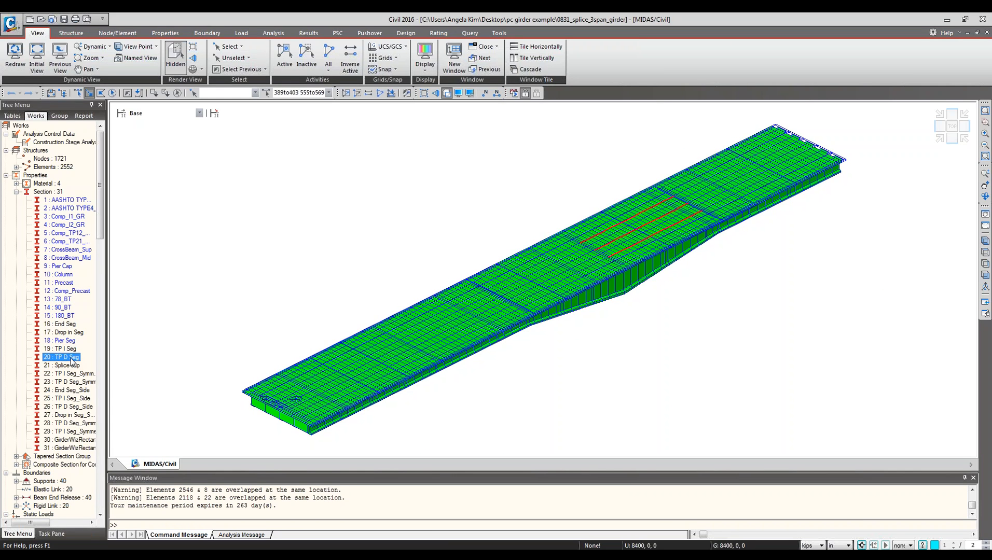
pyautogui.click(61, 349)
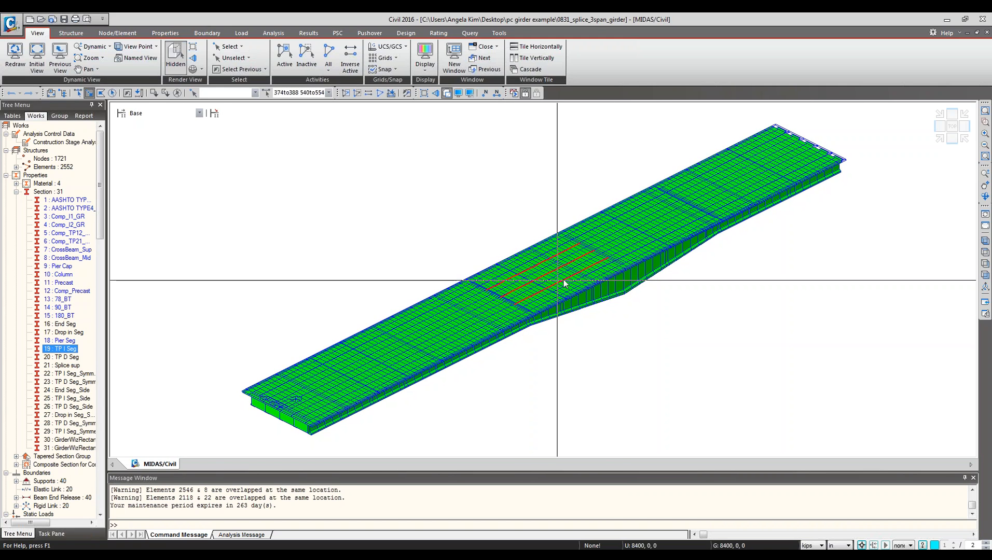
pyautogui.press('Down')
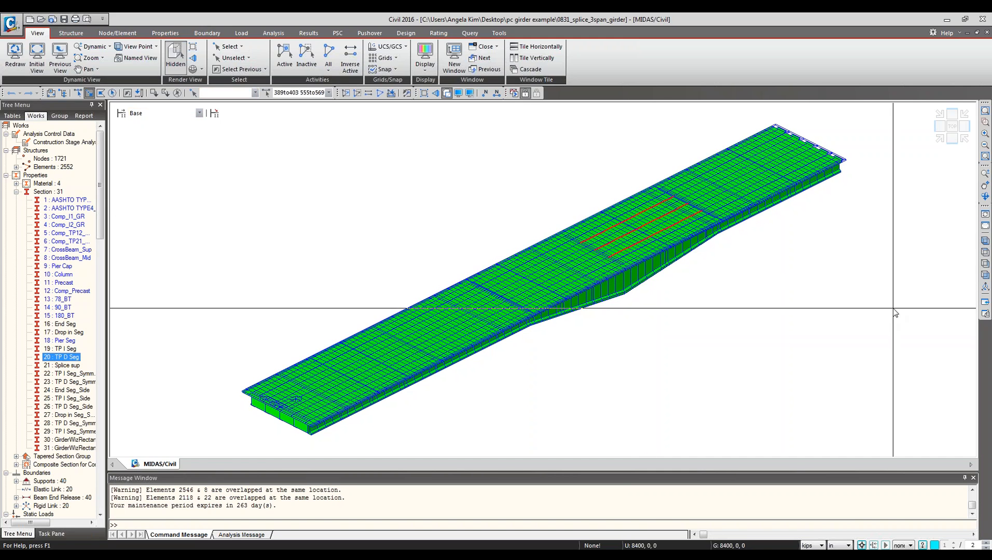
pyautogui.hotkey('alt', 'Tab')
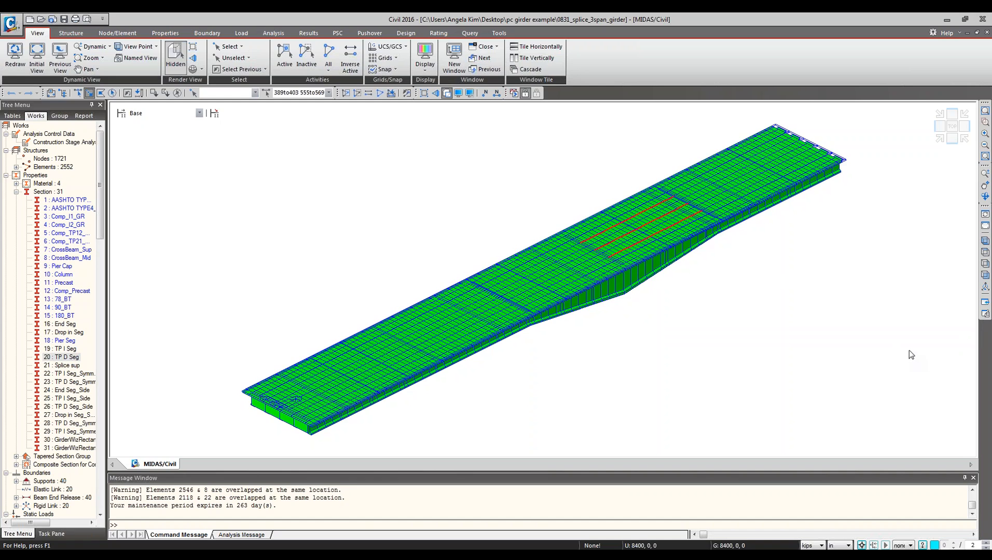
pyautogui.moveTo(459, 278); pyautogui.dragTo(550, 332)
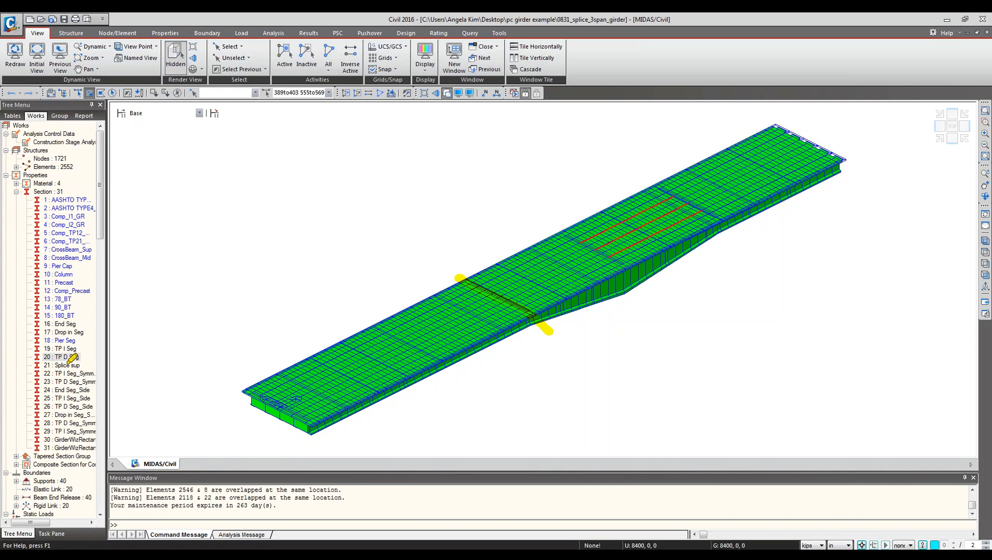
pyautogui.moveTo(82, 361); pyautogui.dragTo(92, 361)
pyautogui.moveTo(644, 179); pyautogui.dragTo(658, 184)
pyautogui.moveTo(733, 225); pyautogui.dragTo(761, 239)
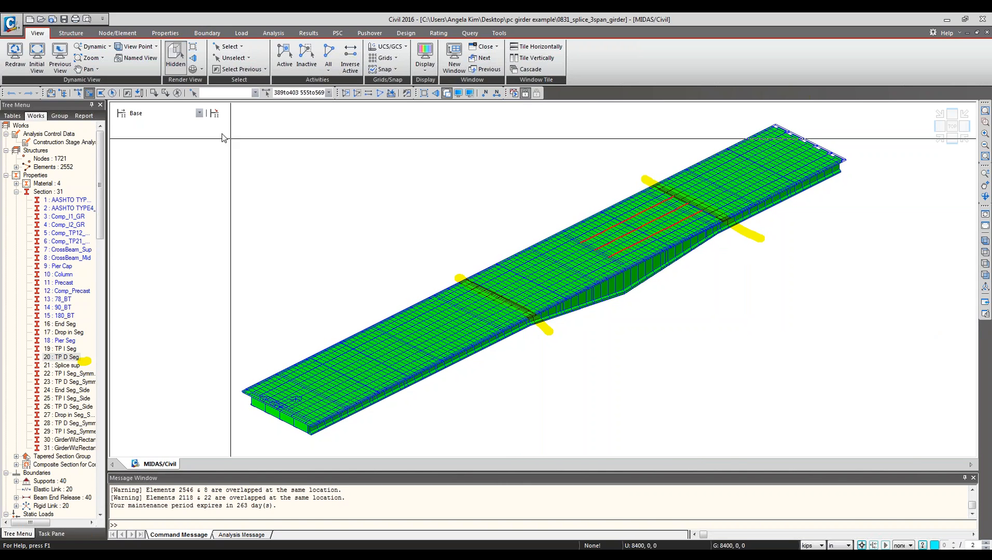
# Step through construction stages Stage1-1, Stage1-2 and Stage1-3 to review the girder erection sequence.
pyautogui.click(165, 113)
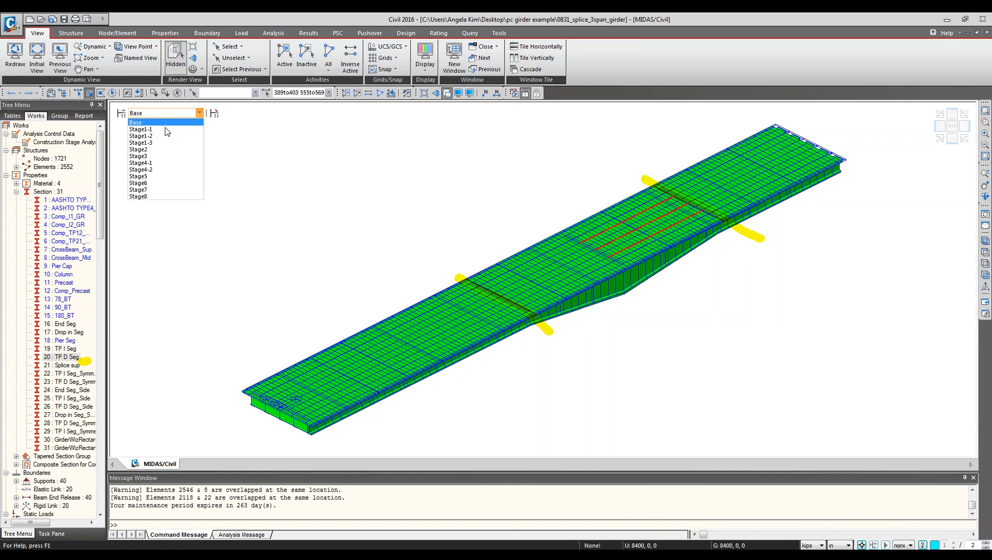
pyautogui.click(166, 131)
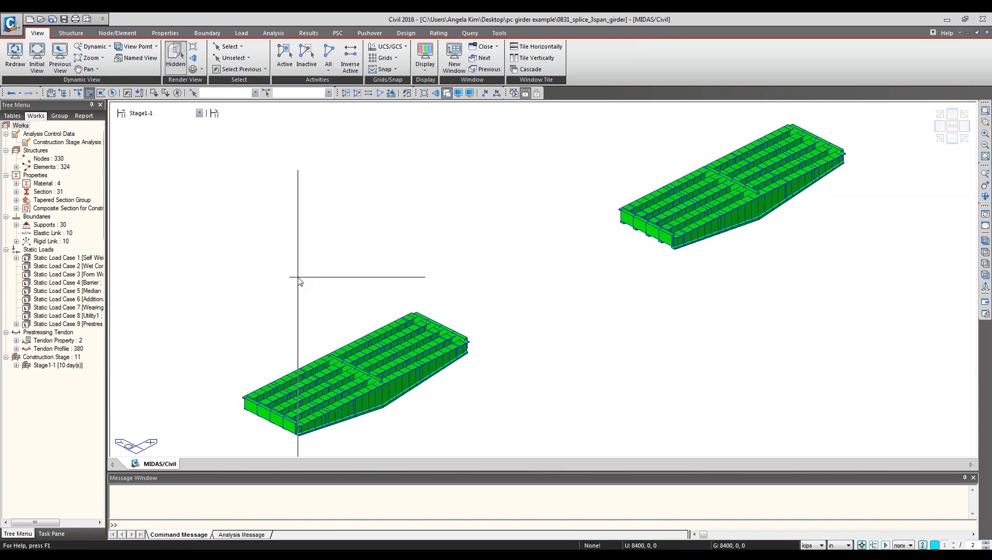
pyautogui.click(193, 118)
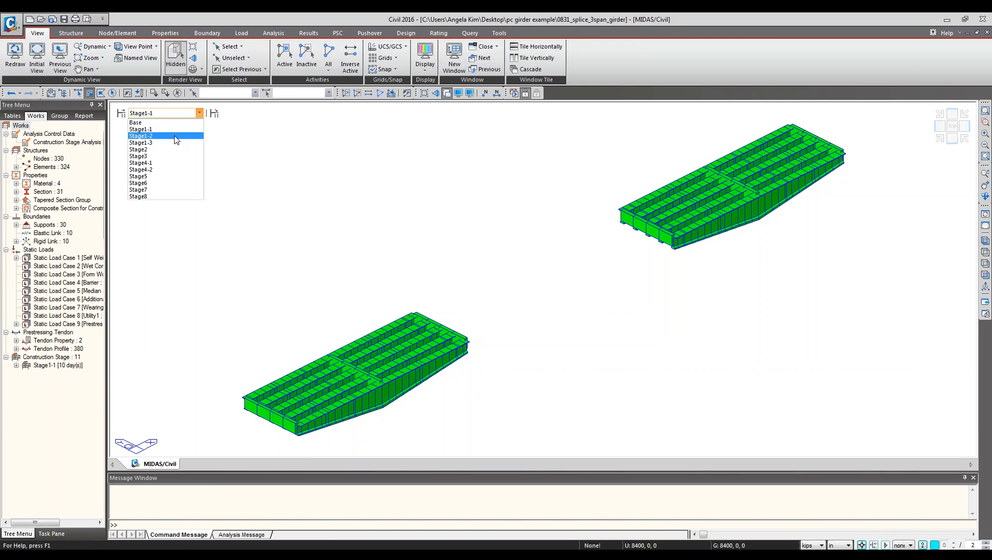
pyautogui.click(177, 136)
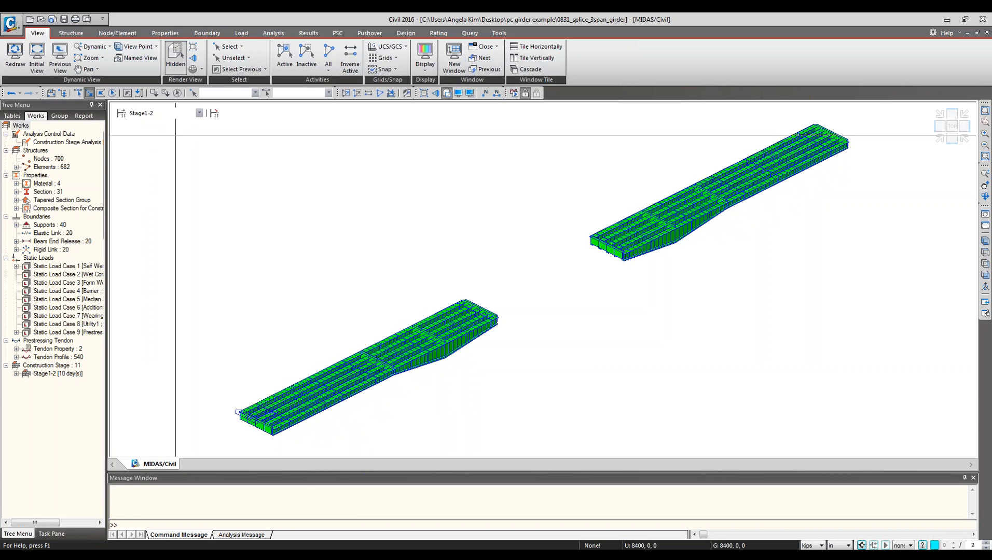
pyautogui.click(184, 114)
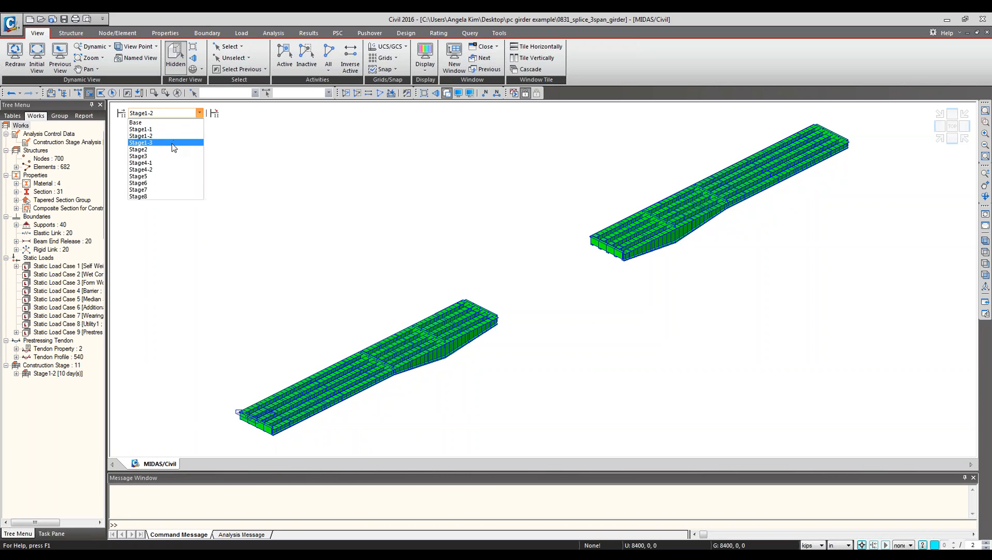
pyautogui.click(173, 143)
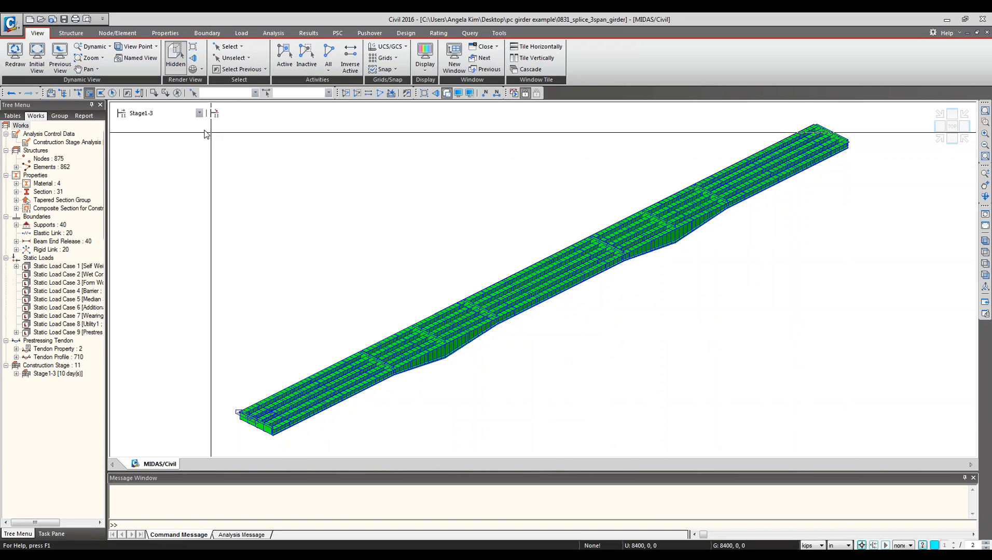
pyautogui.click(198, 113)
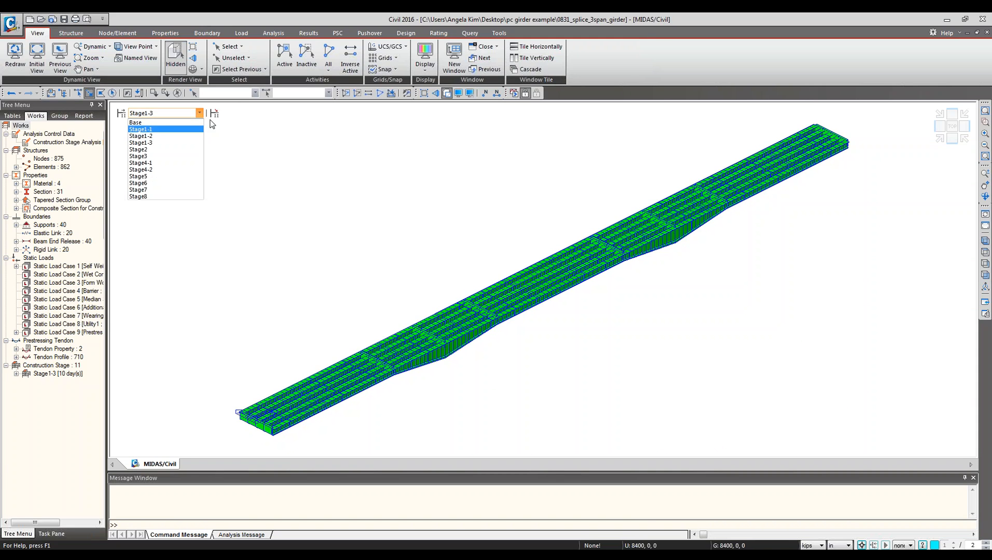
pyautogui.click(697, 76)
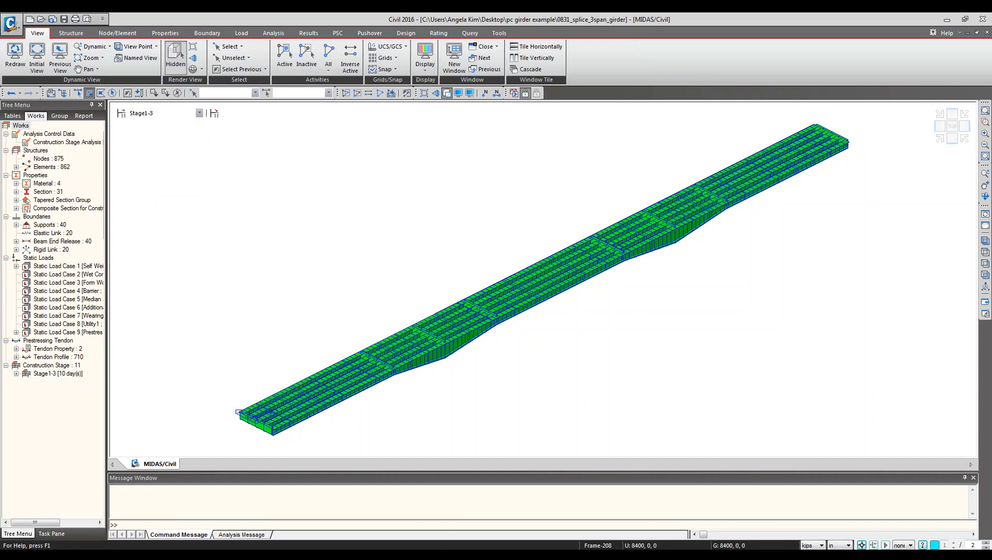
# Compare the wizard's girder information rows with the girder segments erected at construction stage Stage1-2.
pyautogui.click(260, 537)
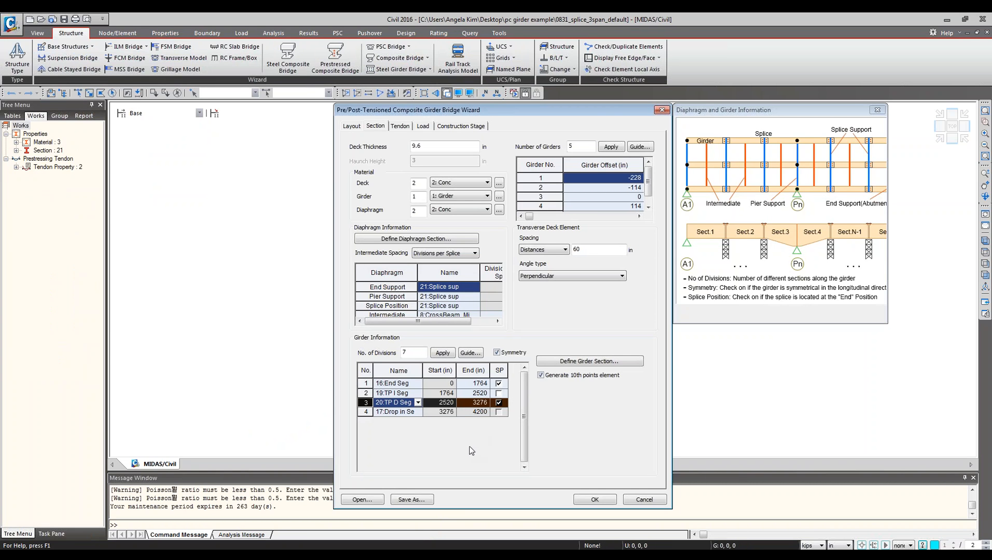
pyautogui.click(368, 383)
pyautogui.keyDown('shift'); pyautogui.click(367, 412); pyautogui.keyUp('shift')
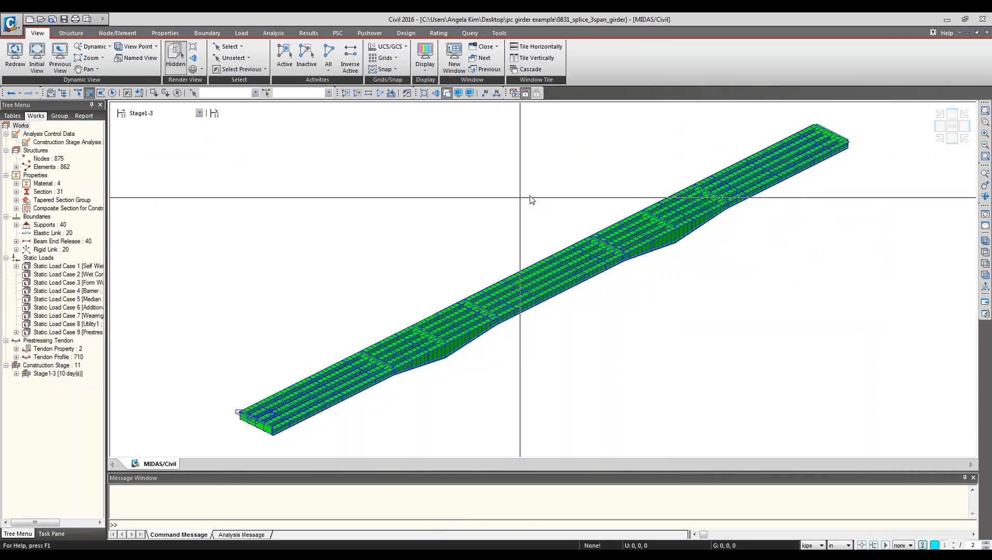
pyautogui.click(155, 113)
pyautogui.click(160, 136)
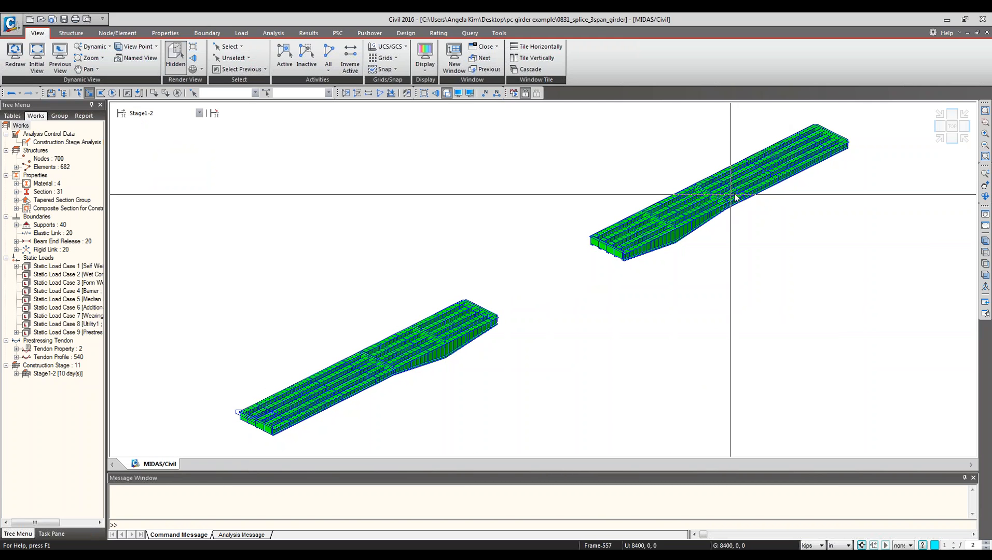
pyautogui.hotkey('alt', 'Tab')
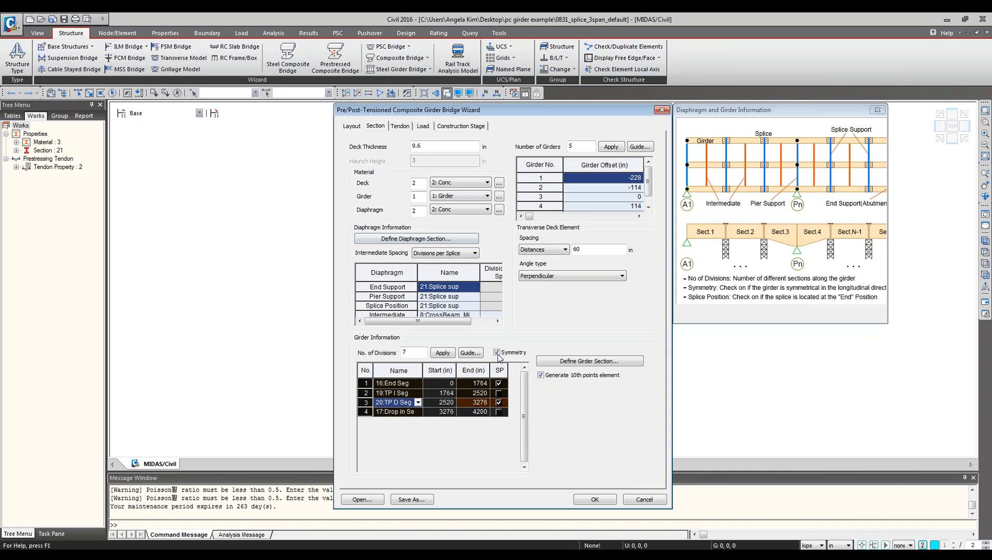
# Review the tendon layouts assigned to Segments 1 to 5 and PT 1 on the wizard's Tendon tab.
pyautogui.click(399, 127)
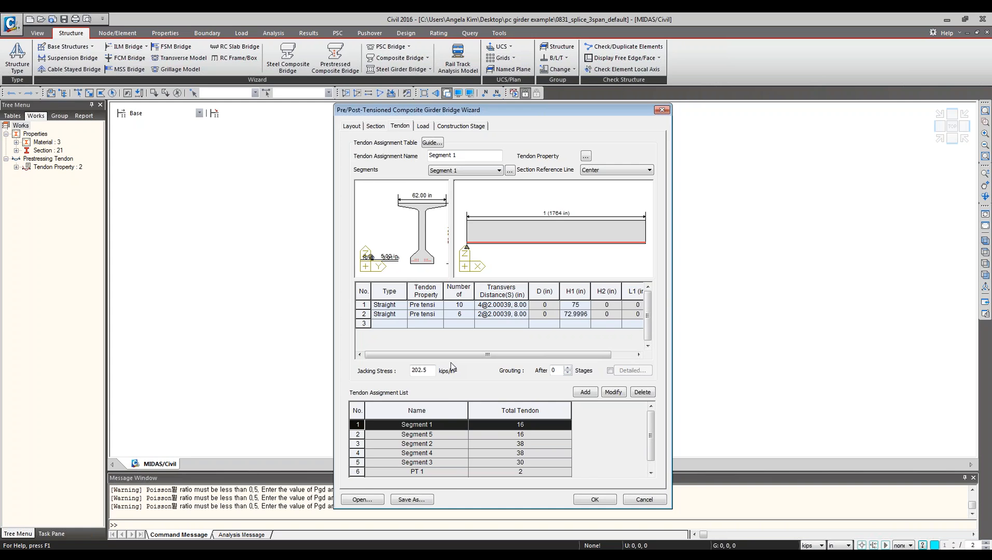
pyautogui.click(442, 473)
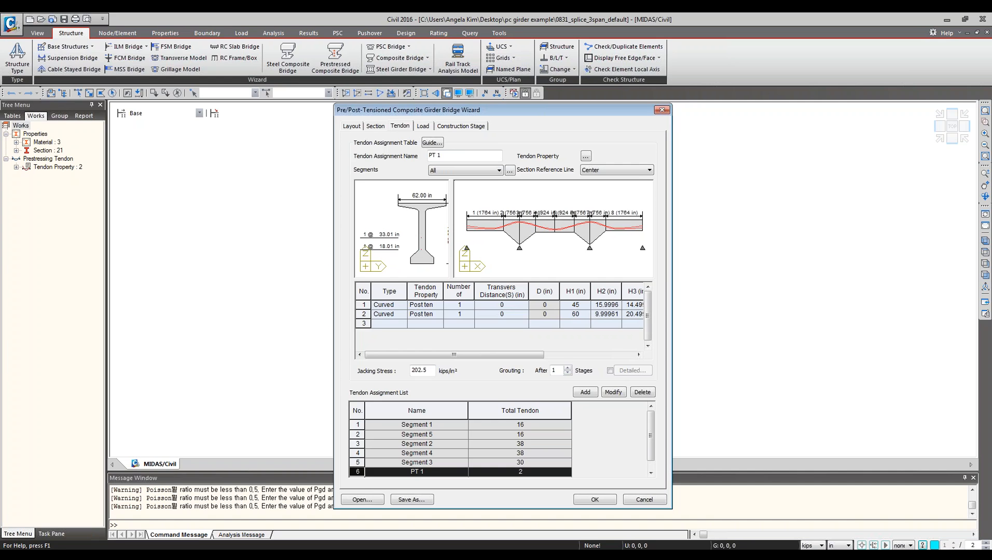
pyautogui.click(432, 428)
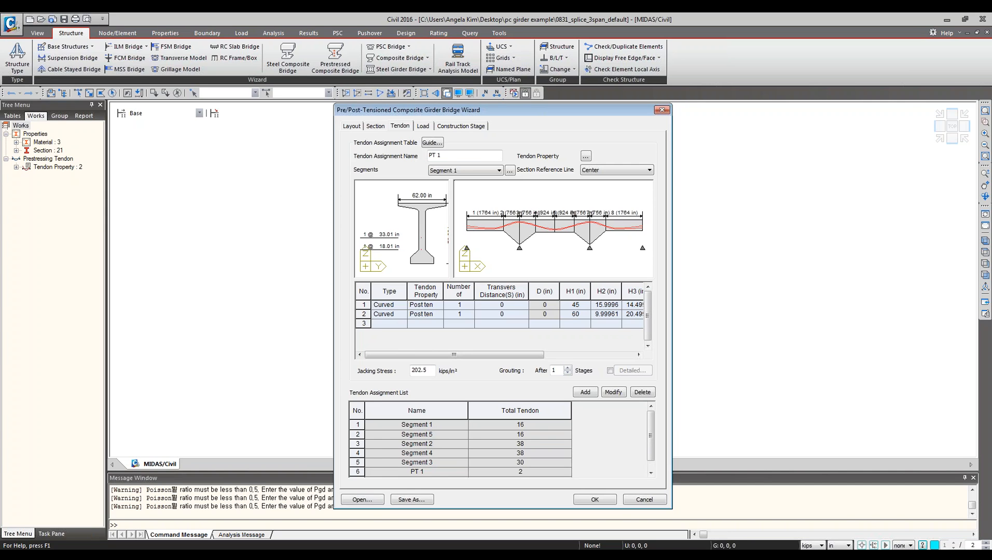
pyautogui.click(435, 435)
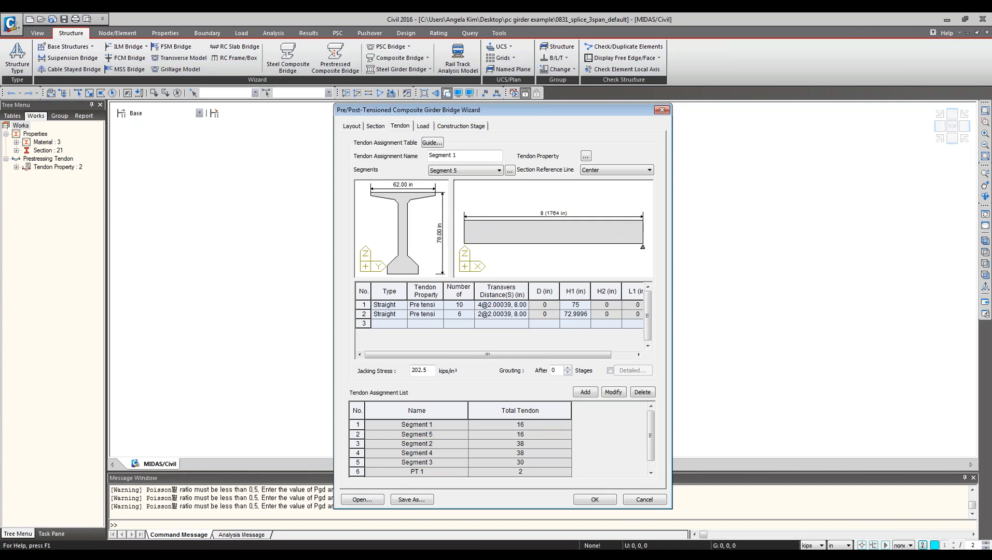
pyautogui.click(438, 445)
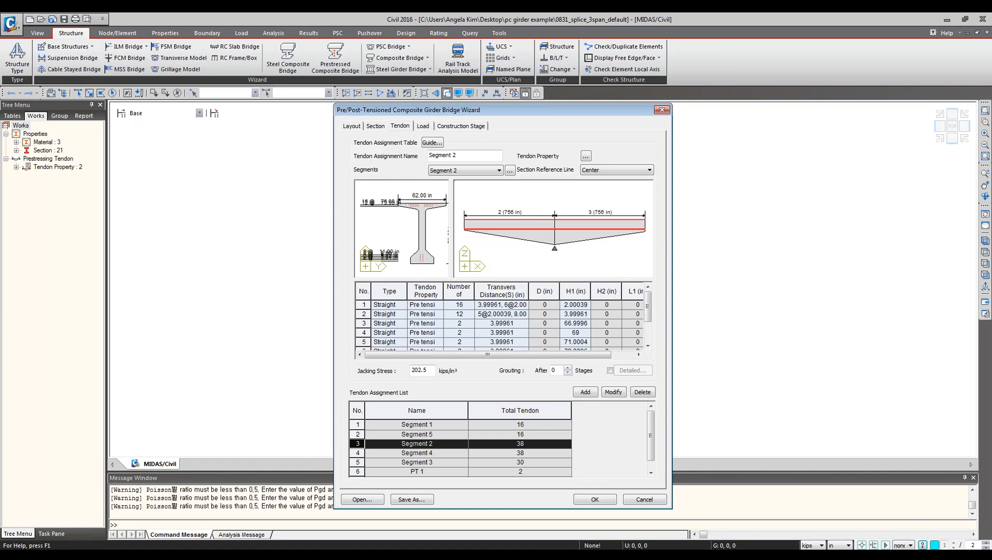
pyautogui.click(439, 452)
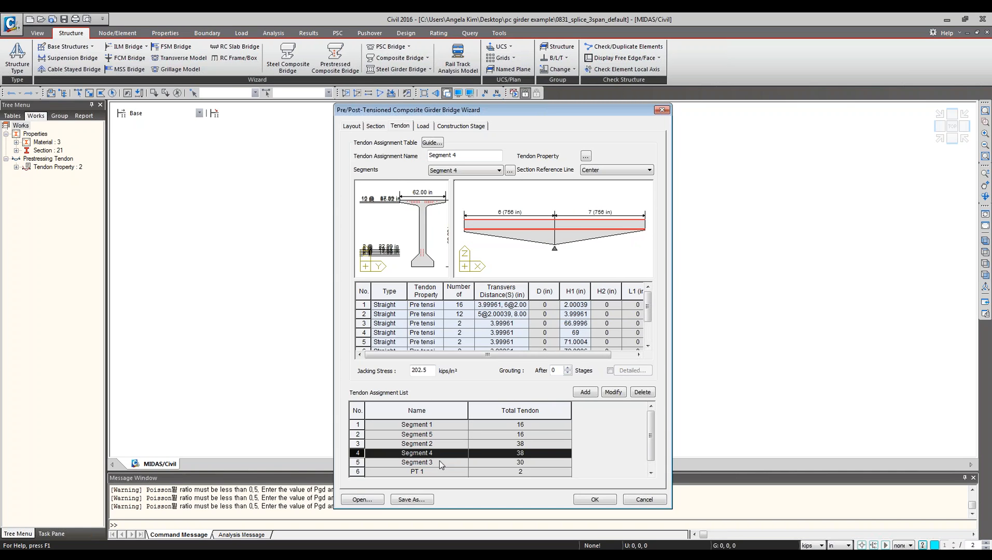
pyautogui.click(441, 463)
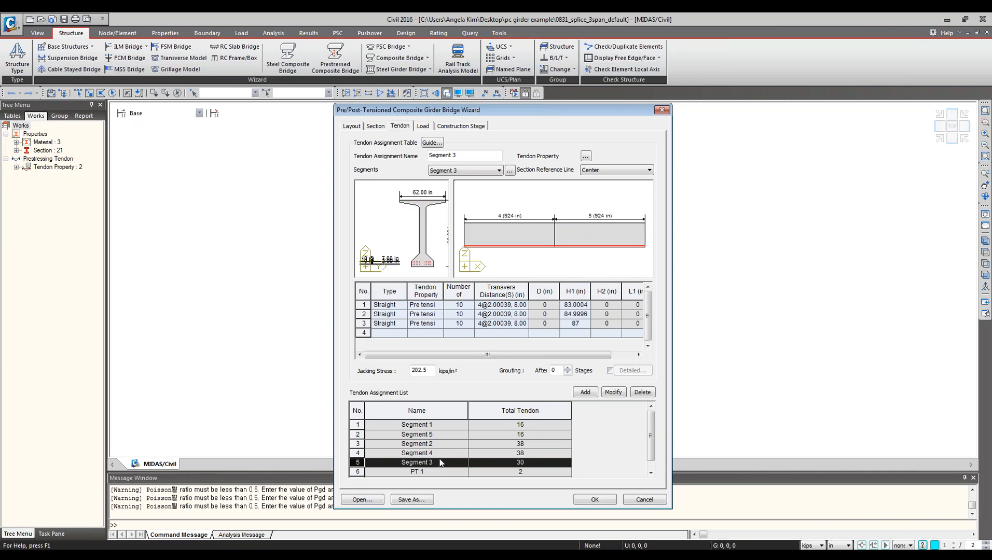
pyautogui.click(440, 454)
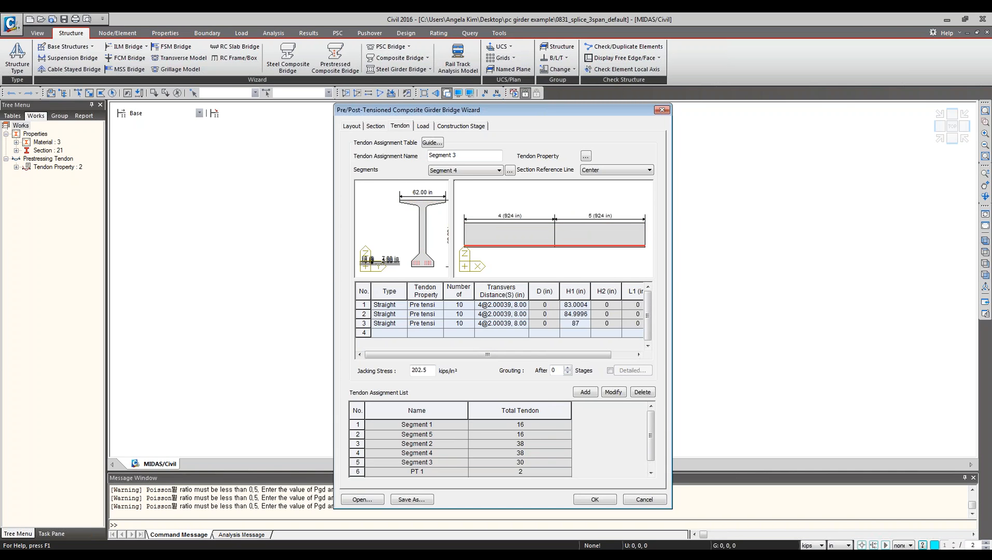
pyautogui.click(440, 445)
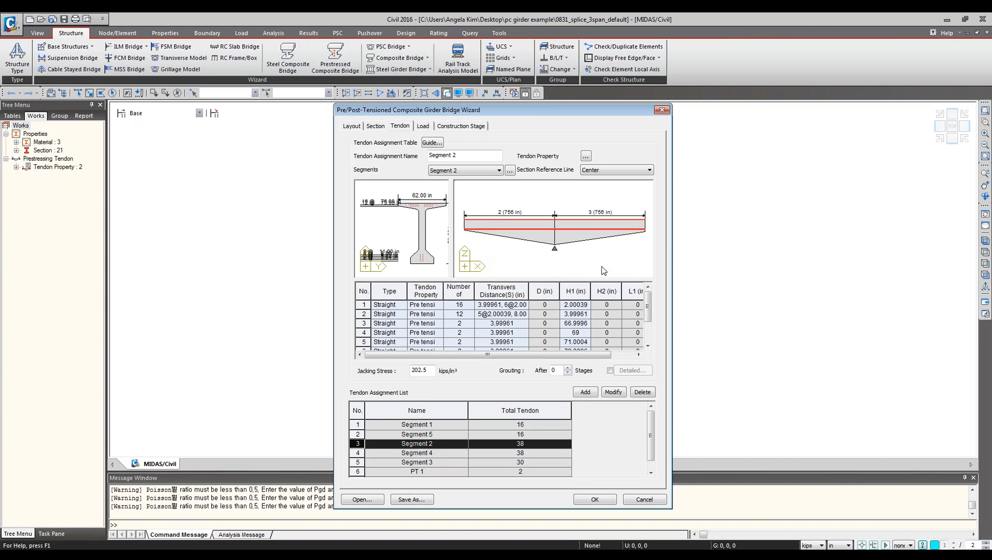
pyautogui.click(417, 437)
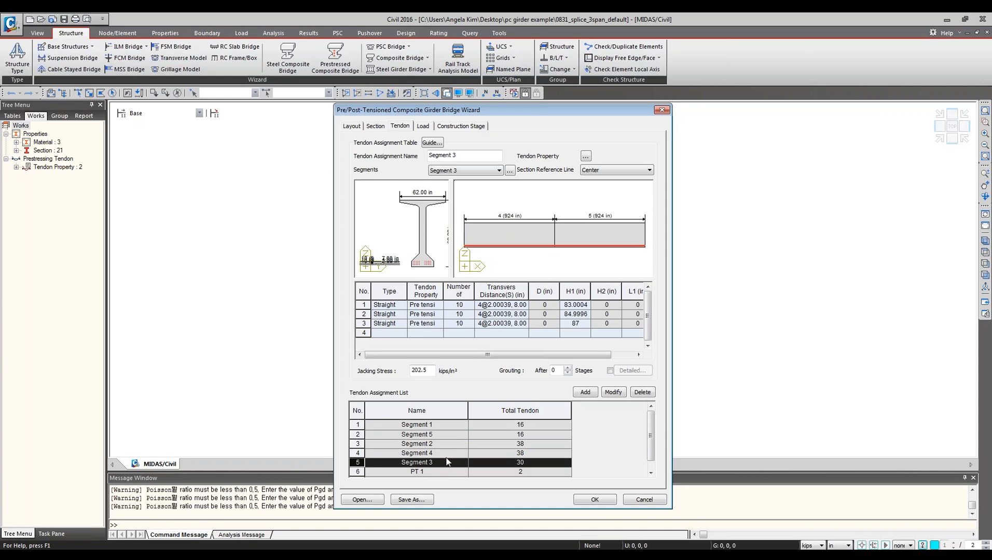
# Open the deck split segment definitions to check which girders each segment contains, then close it.
pyautogui.click(510, 171)
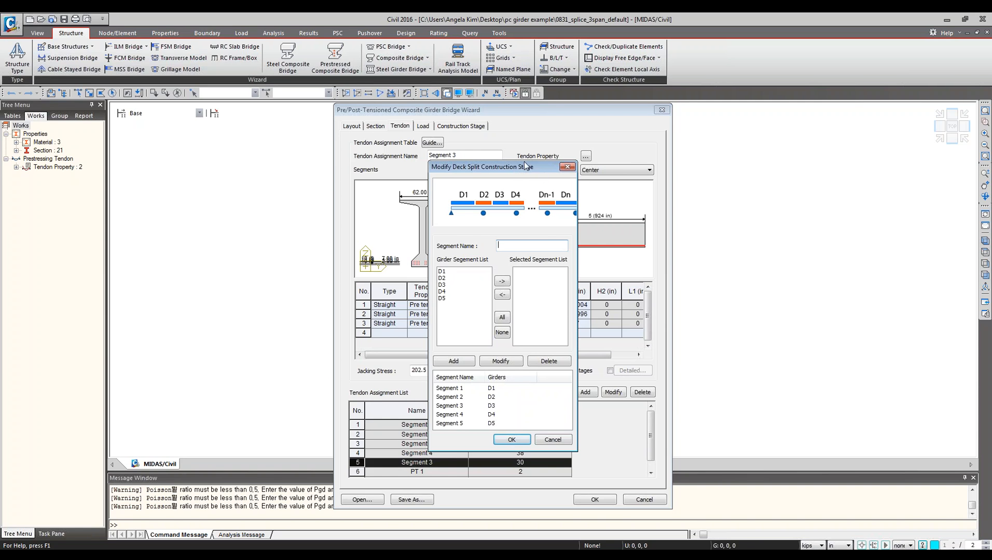
pyautogui.moveTo(473, 163); pyautogui.dragTo(556, 172)
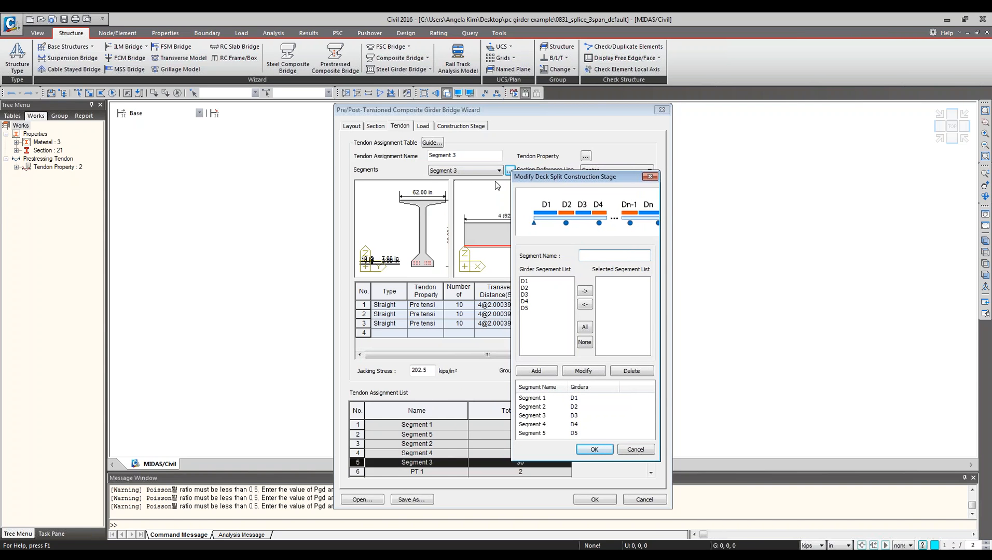
pyautogui.click(650, 177)
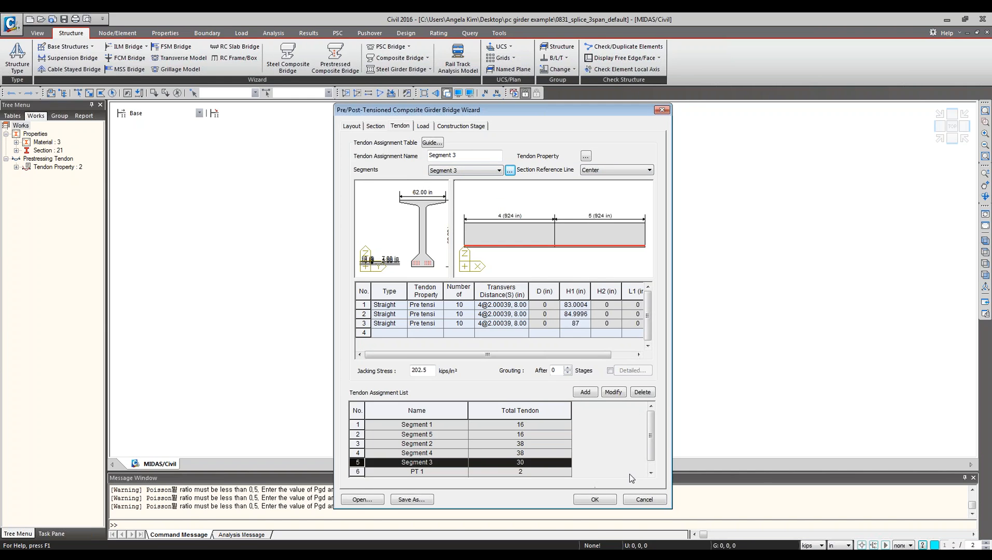
# Inspect the tendon assignment list again, including the PT tendons and each segment's tendon table.
pyautogui.moveTo(653, 432); pyautogui.dragTo(652, 441)
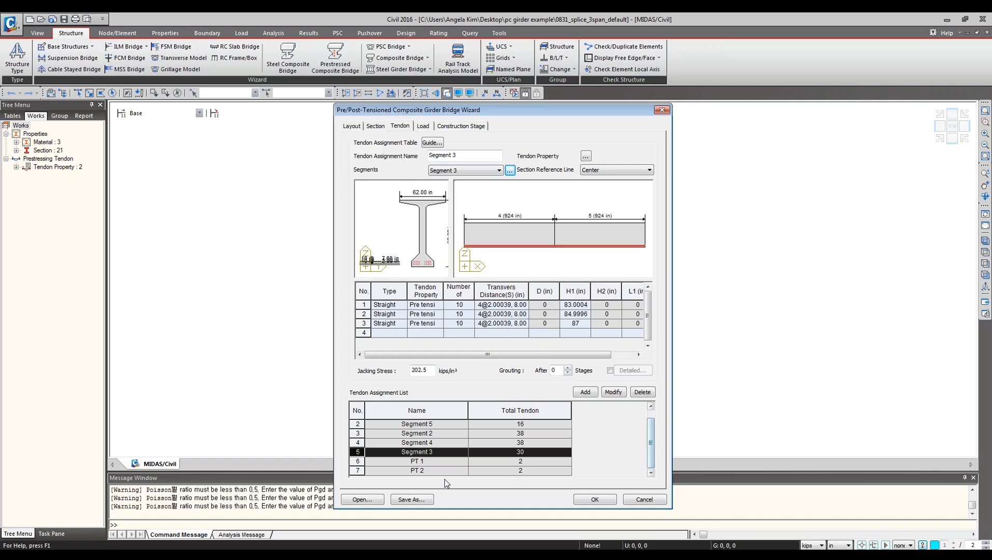
pyautogui.click(409, 462)
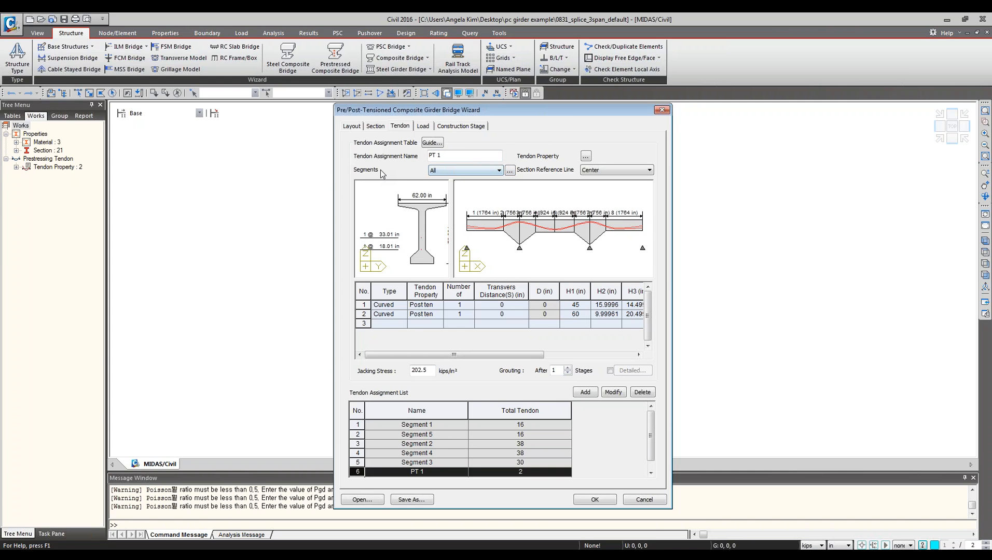
pyautogui.click(457, 172)
pyautogui.click(460, 179)
pyautogui.moveTo(444, 292)
pyautogui.mouseDown()
pyautogui.moveTo(464, 294)
pyautogui.moveTo(454, 294)
pyautogui.mouseUp()
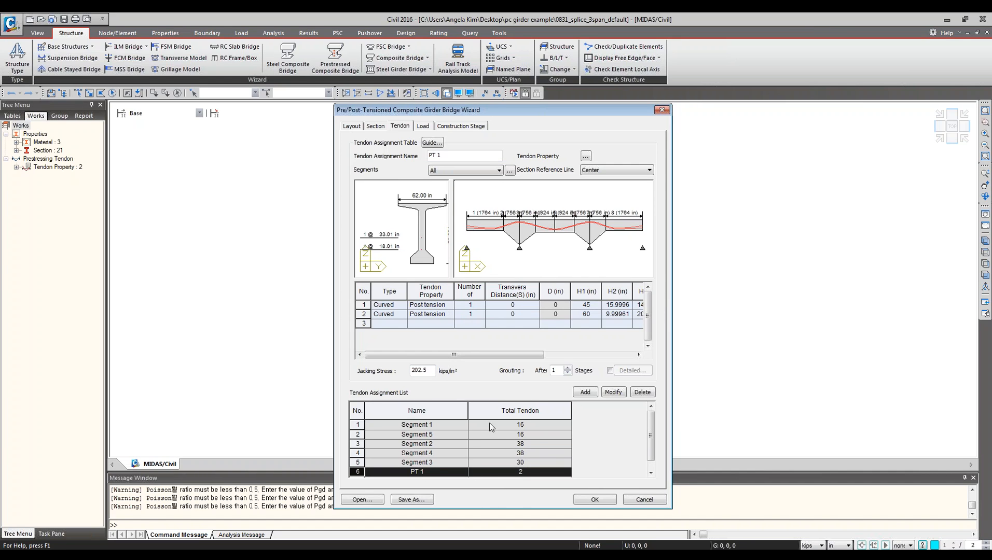
pyautogui.click(459, 426)
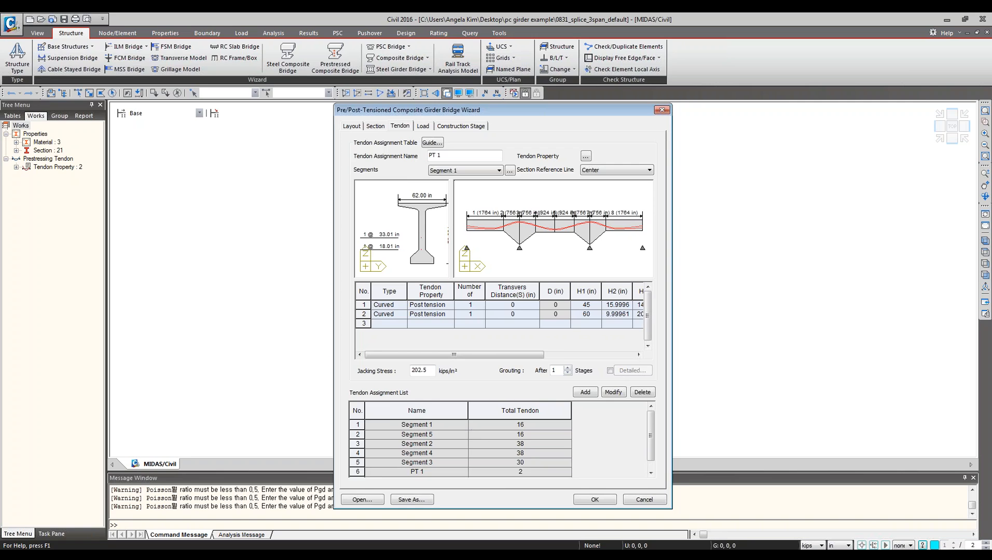
pyautogui.click(448, 436)
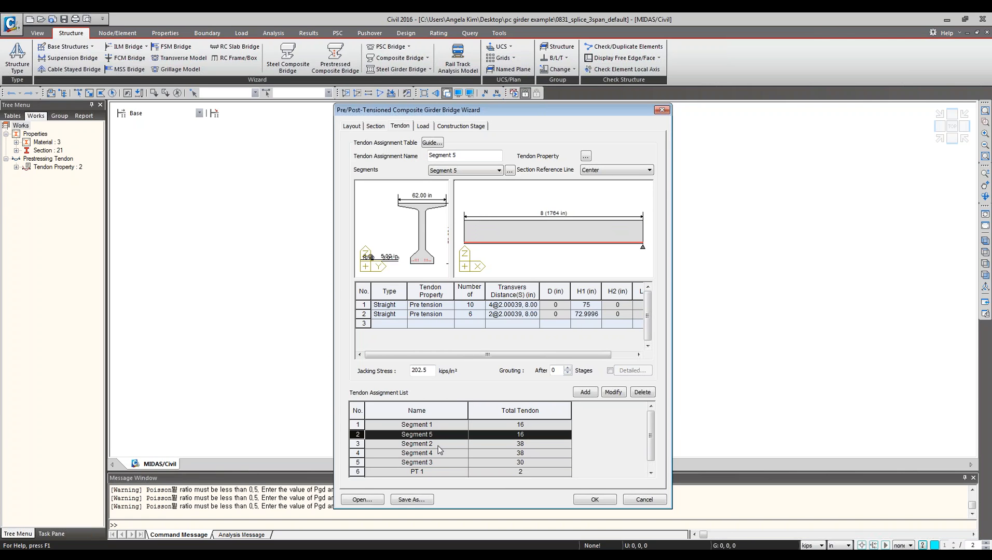
pyautogui.click(438, 446)
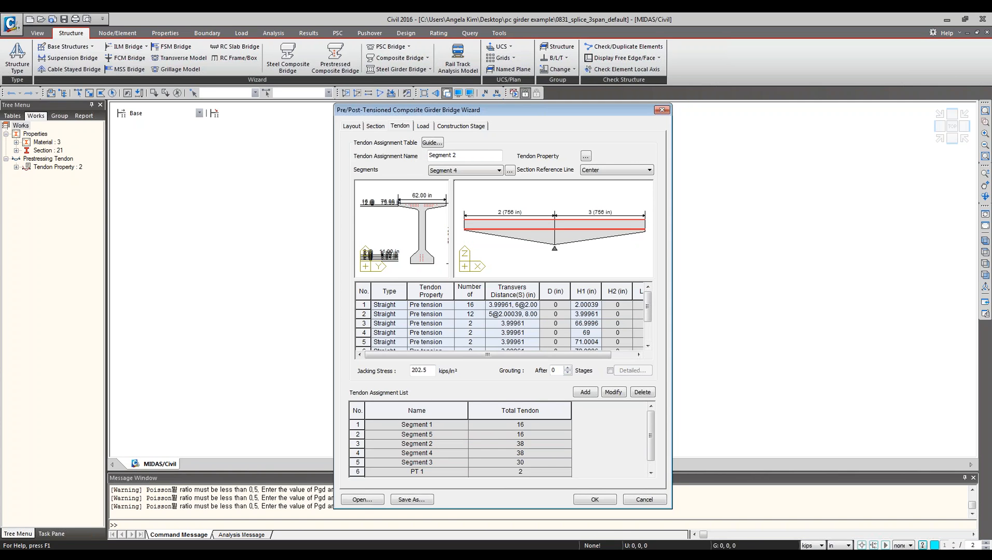
pyautogui.click(438, 453)
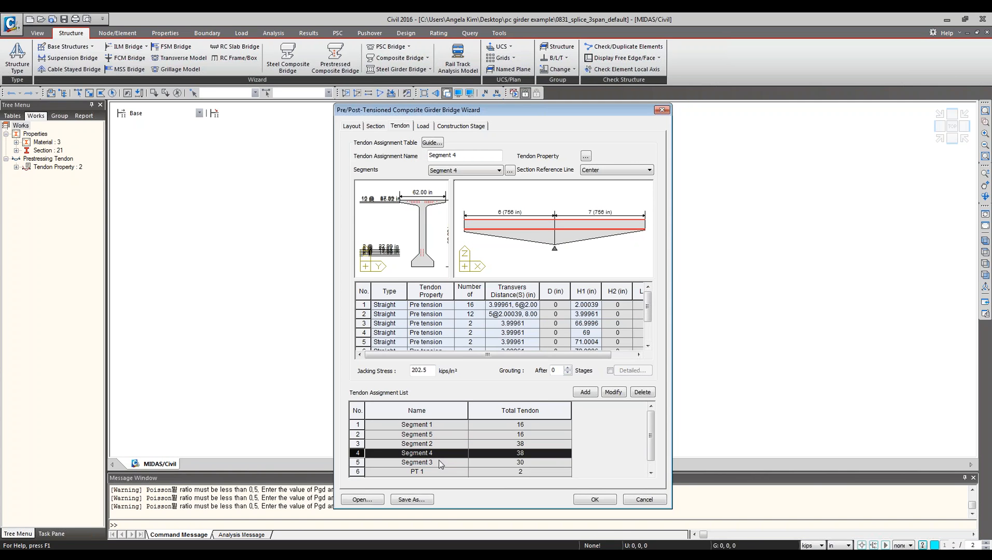
pyautogui.click(441, 463)
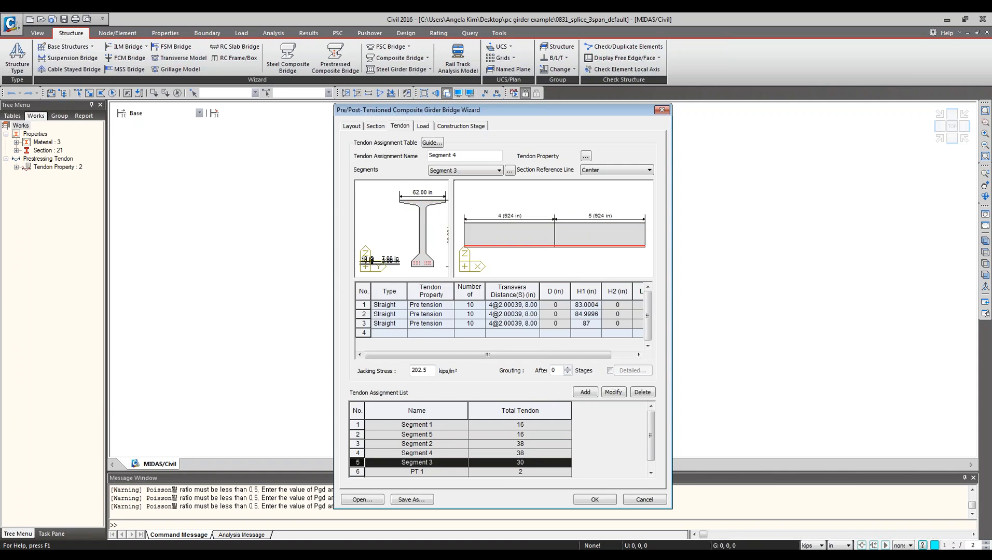
pyautogui.click(437, 472)
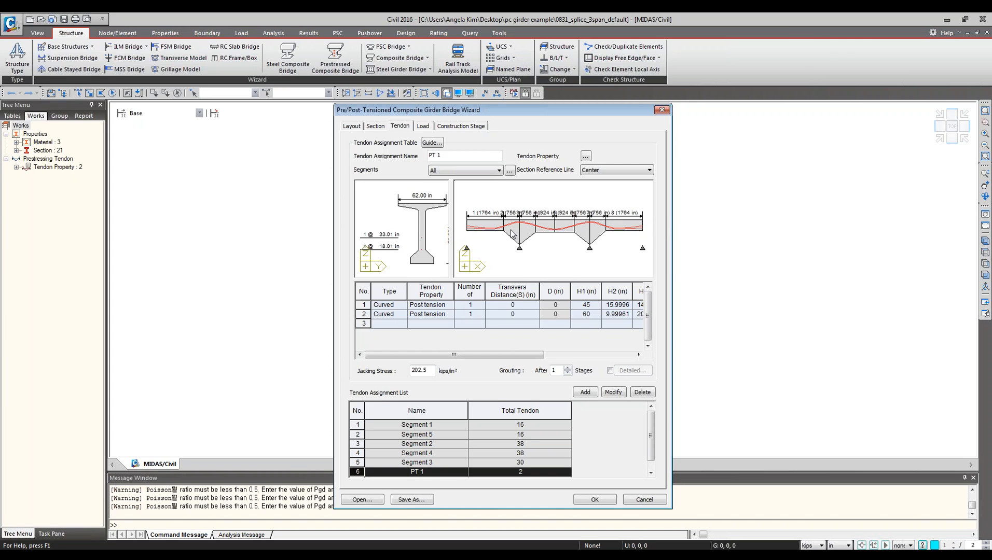
# Review the wizard's Load tab and Construction Stage tab, opening the construction stage guide diagram.
pyautogui.click(422, 126)
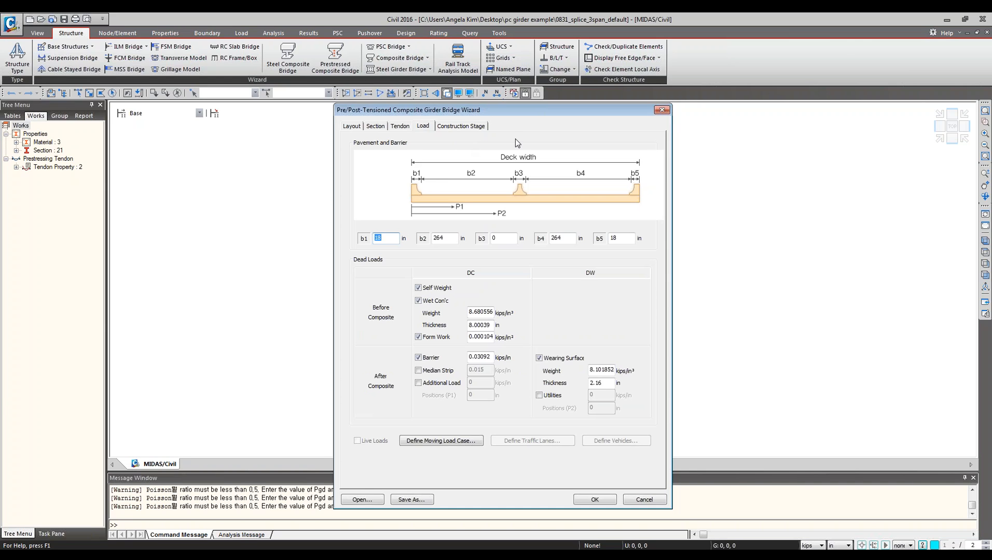
pyautogui.click(452, 128)
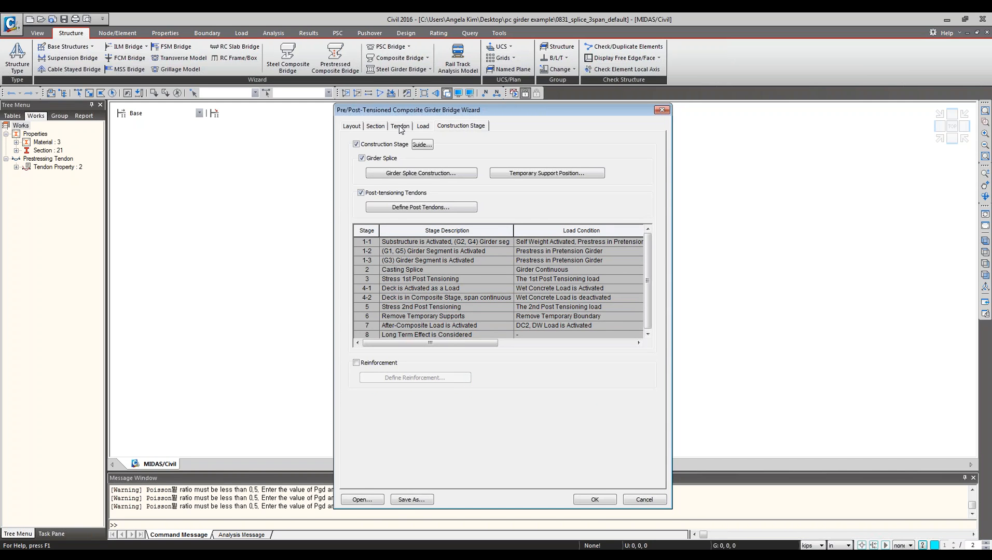
pyautogui.click(423, 146)
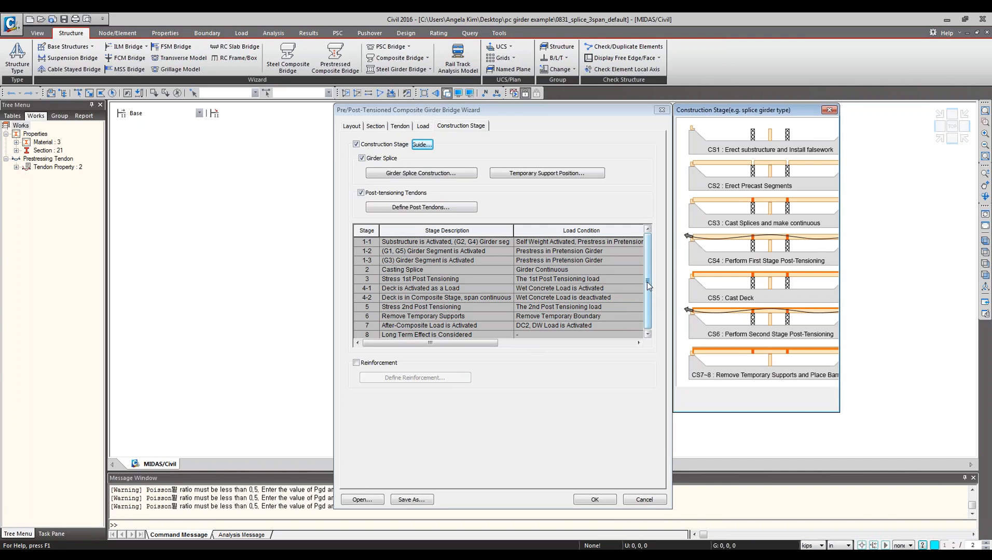
pyautogui.click(981, 206)
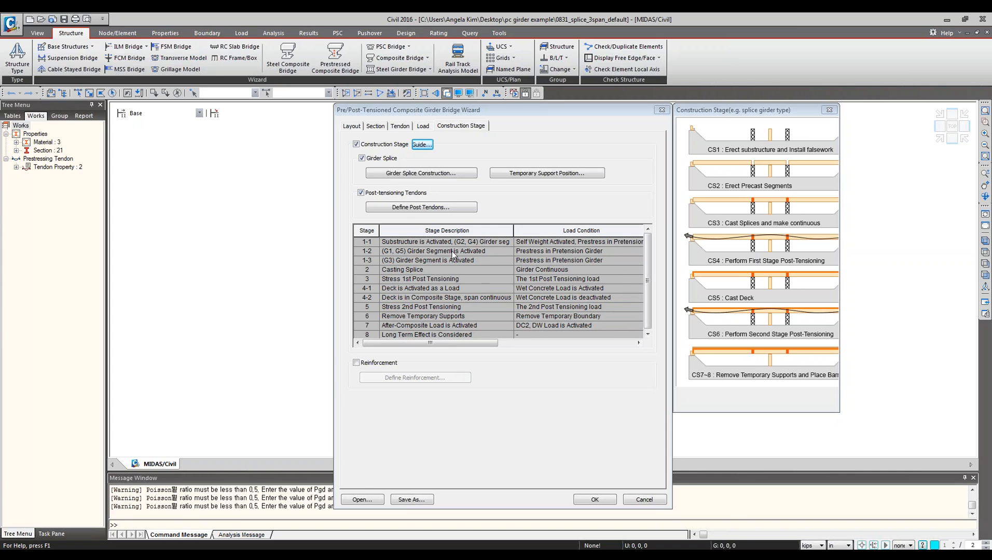
# Review the girder stage assignments in the Girder Splice Construction settings, then close them.
pyautogui.click(375, 242)
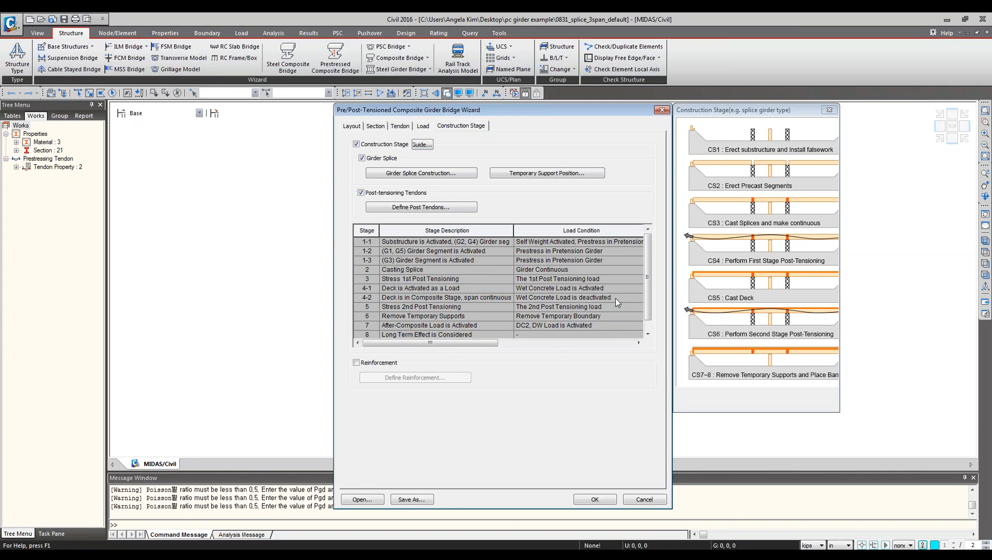
pyautogui.click(394, 174)
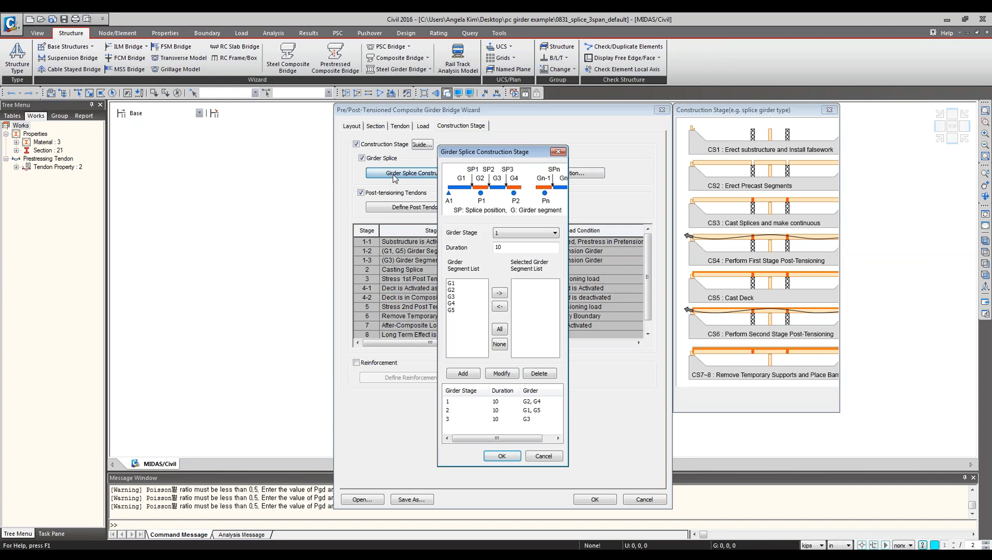
pyautogui.click(524, 404)
pyautogui.click(551, 458)
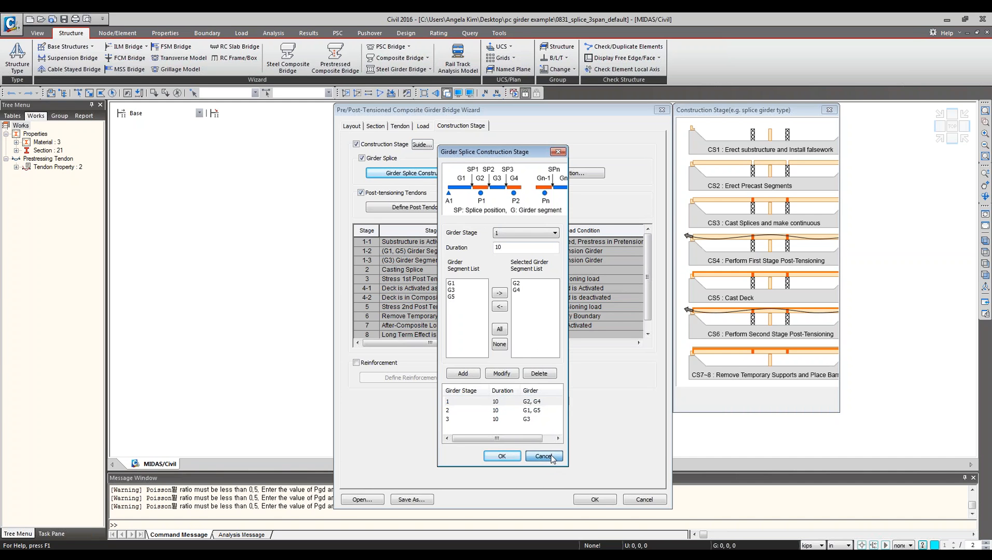
# Review the falsework splice positions SP1 to SP4 in the Temporary Support Position settings, then close them.
pyautogui.click(547, 172)
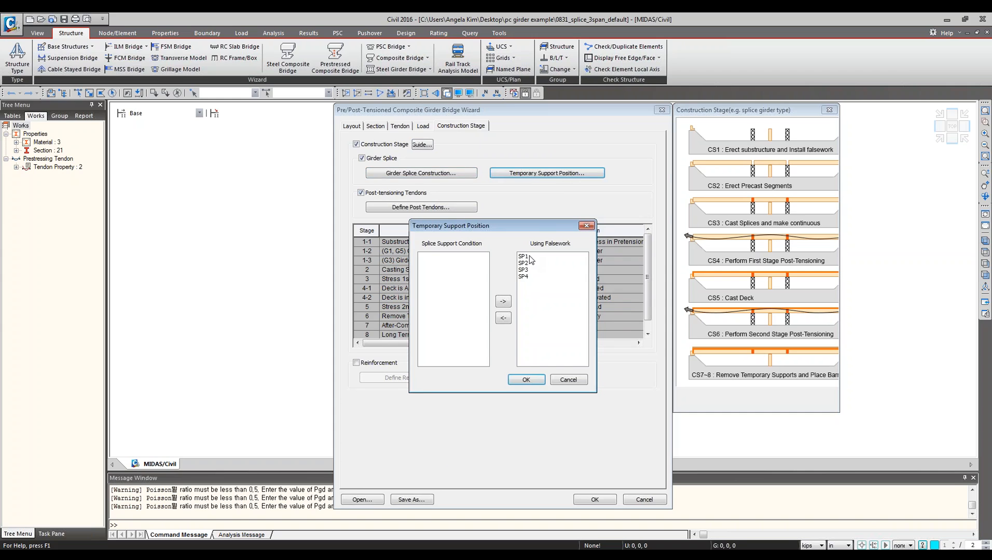
pyautogui.moveTo(532, 256); pyautogui.dragTo(531, 290)
pyautogui.click(537, 256)
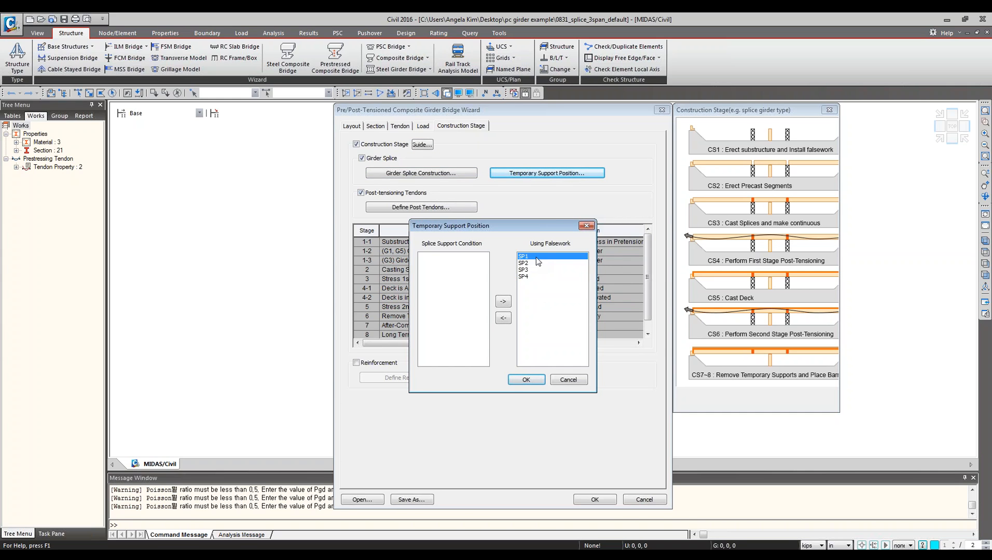
pyautogui.click(538, 263)
pyautogui.click(534, 270)
pyautogui.click(533, 277)
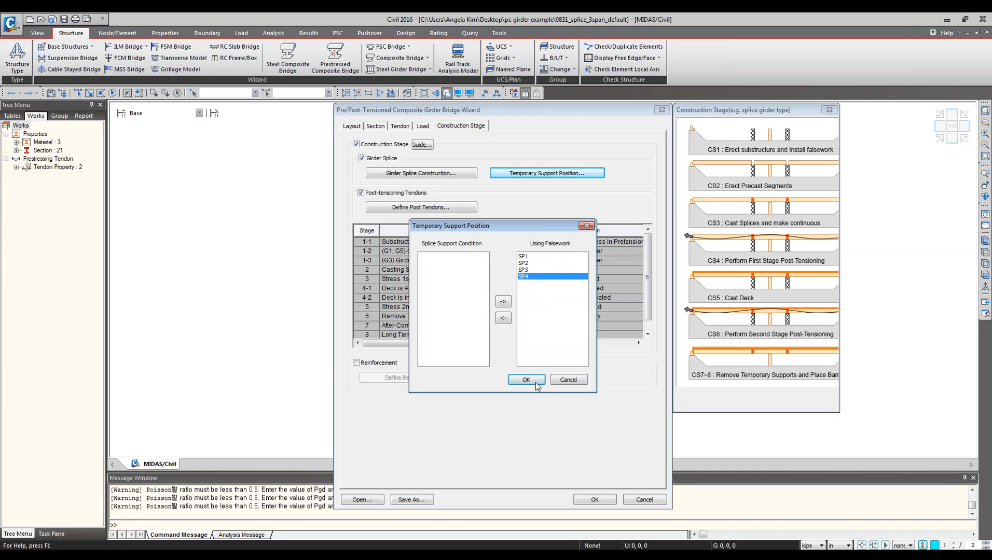
pyautogui.click(569, 380)
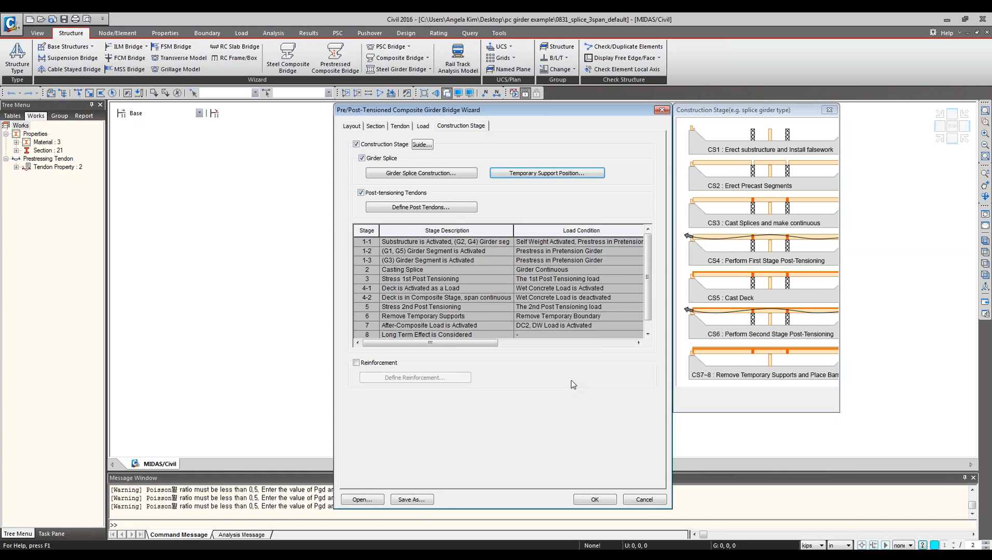
# Review the 1st and 2nd post-tensioning tendon groups in the Post Tensioning Tendons settings, then close them.
pyautogui.click(461, 208)
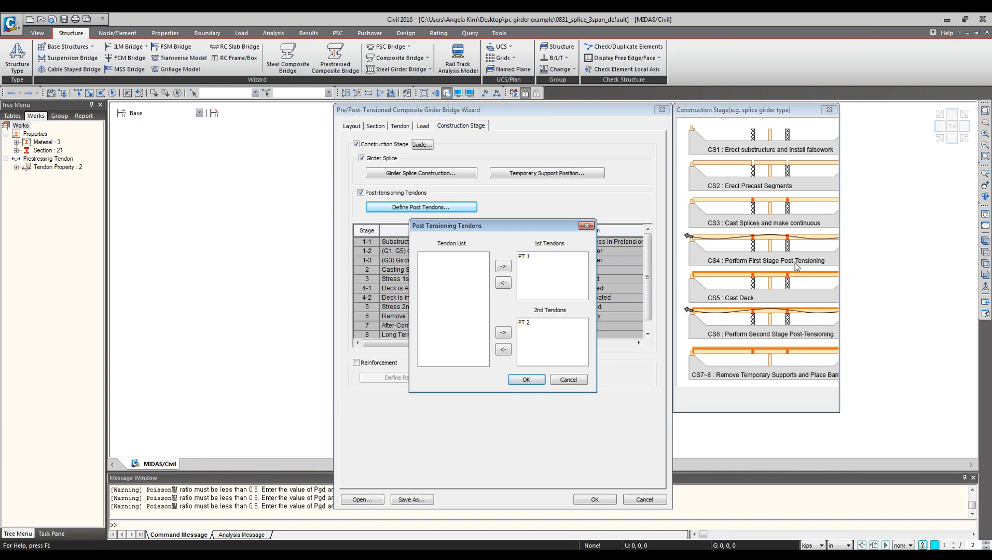
pyautogui.click(528, 258)
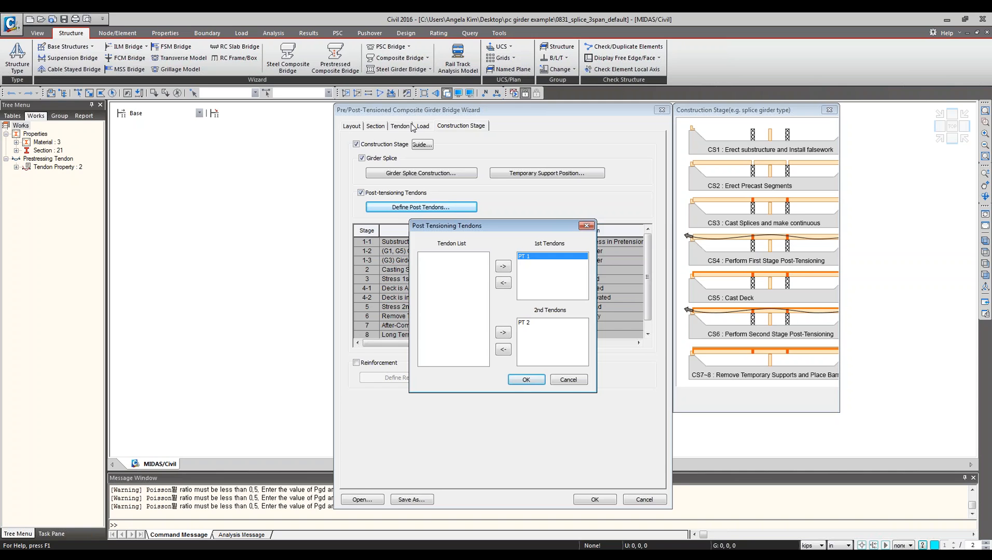
pyautogui.click(568, 383)
# Inspect the PT 1 and PT 2 tendon profiles in the wizard's tendon assignment list.
pyautogui.click(400, 126)
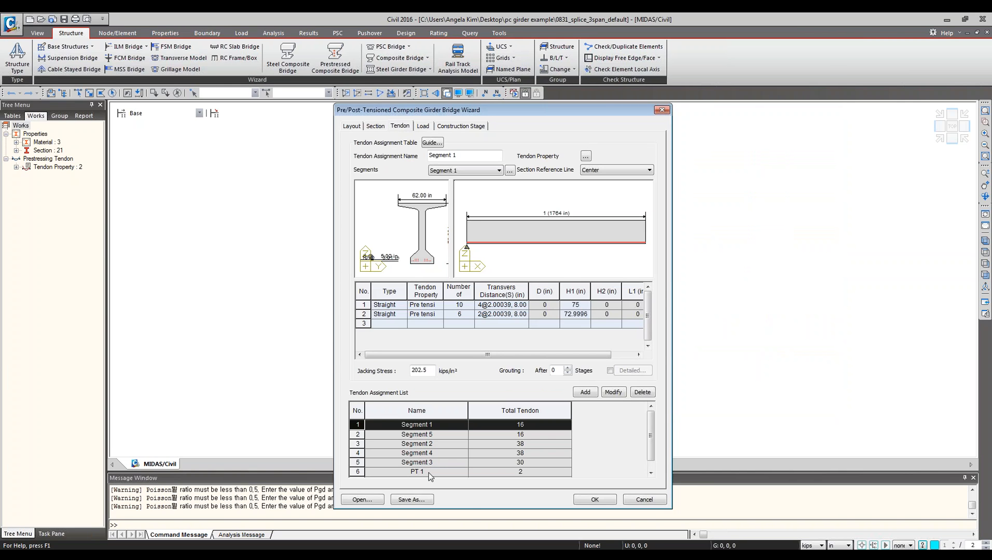
pyautogui.moveTo(652, 447); pyautogui.dragTo(615, 477)
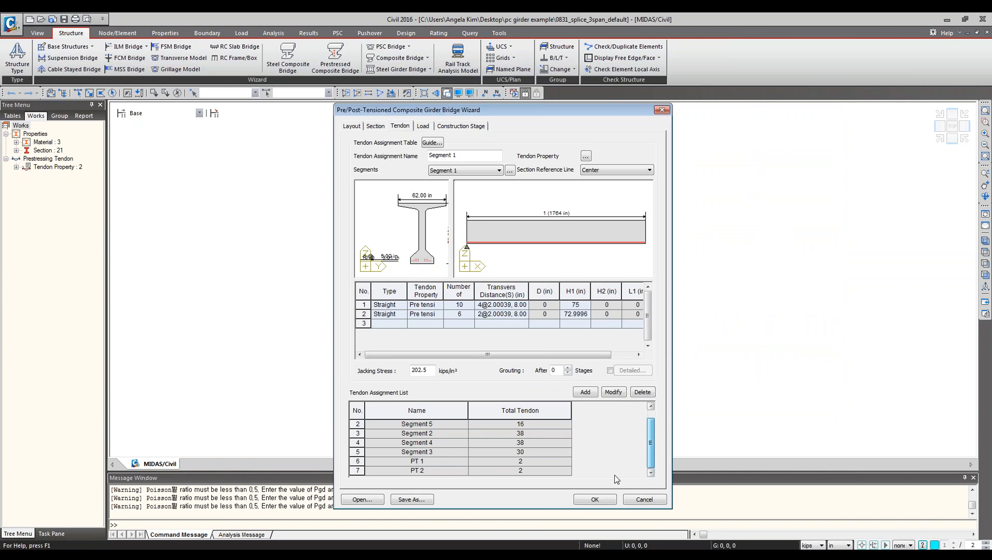
pyautogui.click(424, 464)
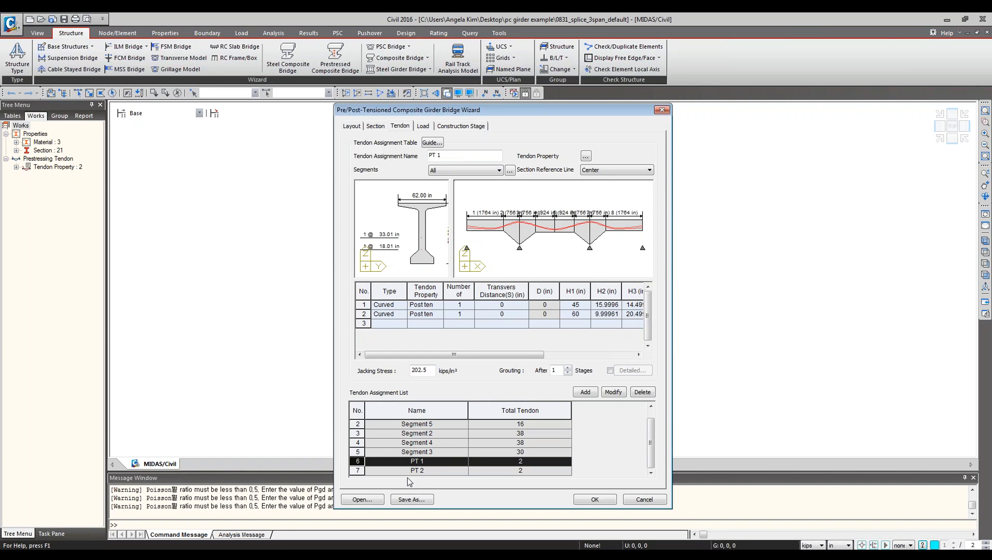
pyautogui.click(408, 472)
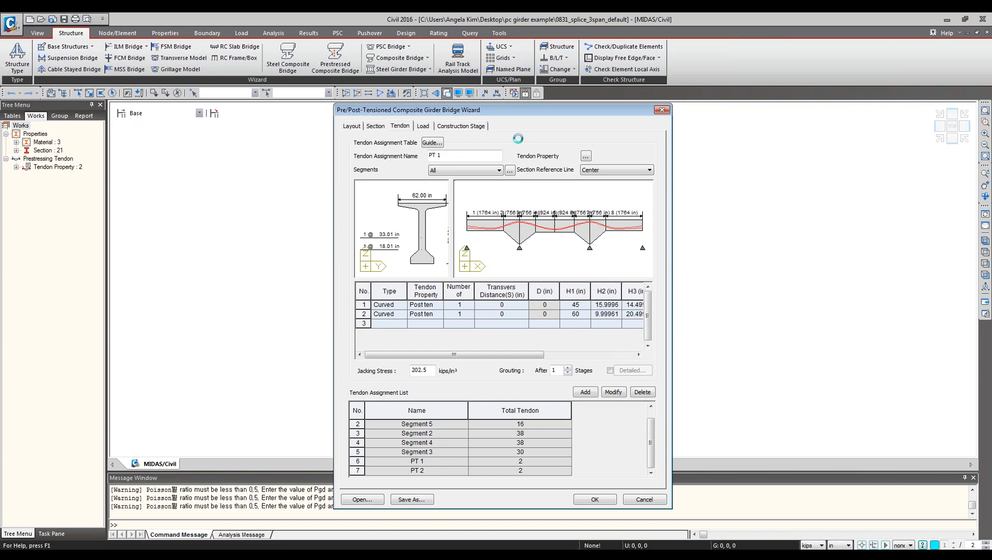
# Generate the spliced girder bridge model from the wizard and display construction stage Stage1-2.
pyautogui.click(478, 127)
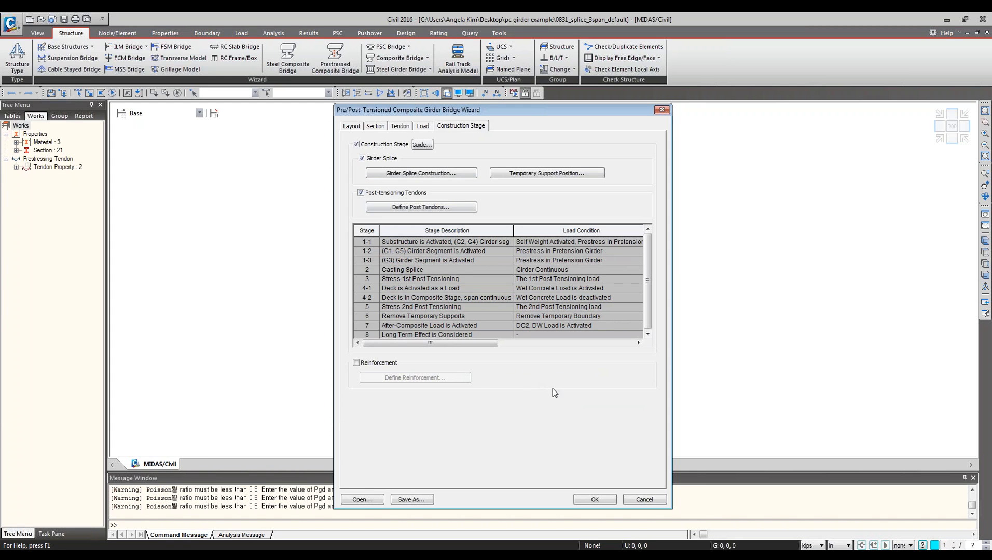
pyautogui.click(399, 126)
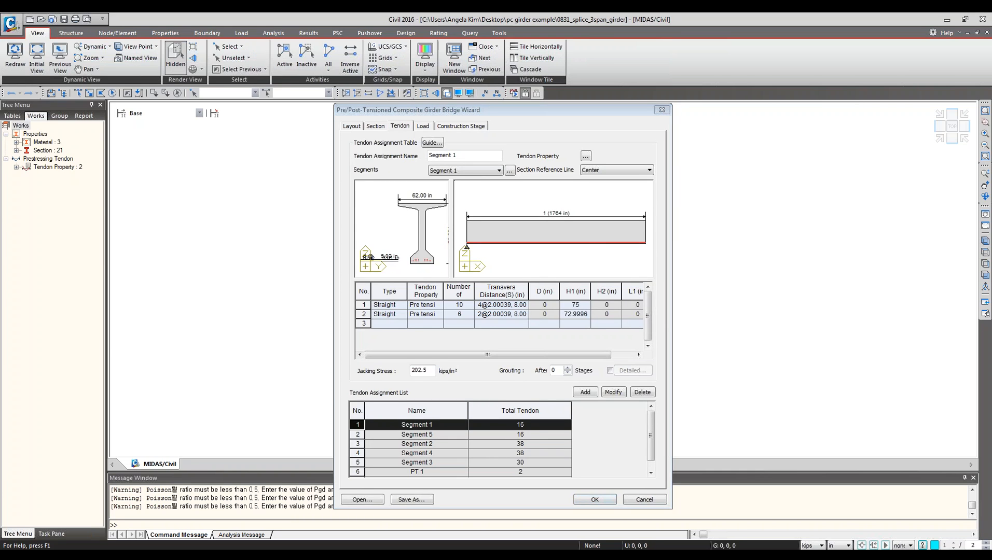
pyautogui.click(595, 499)
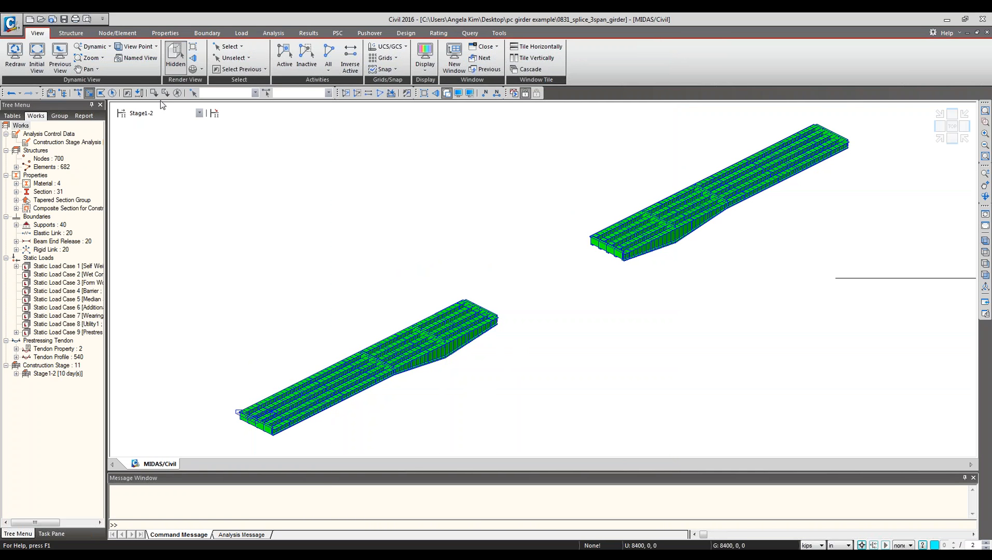
pyautogui.click(168, 113)
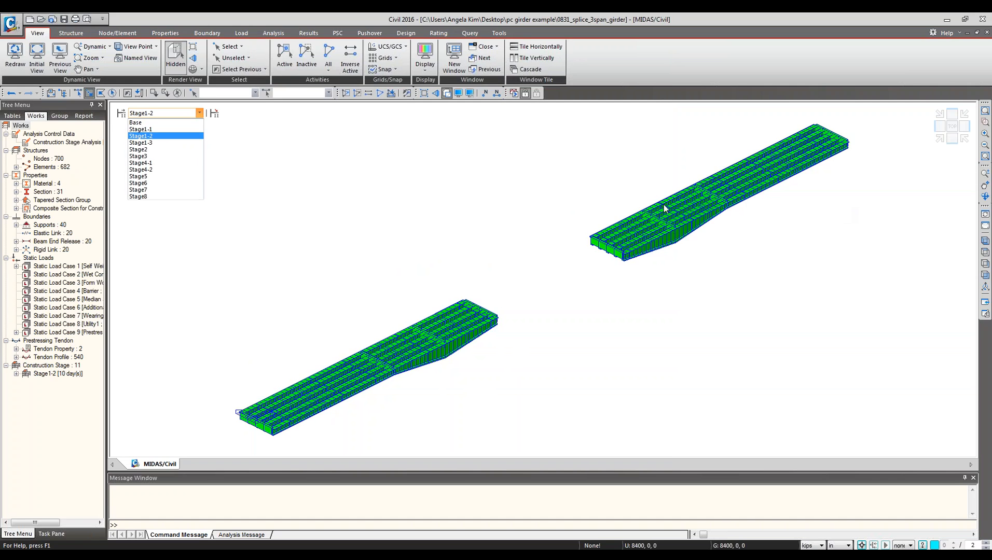
pyautogui.click(155, 142)
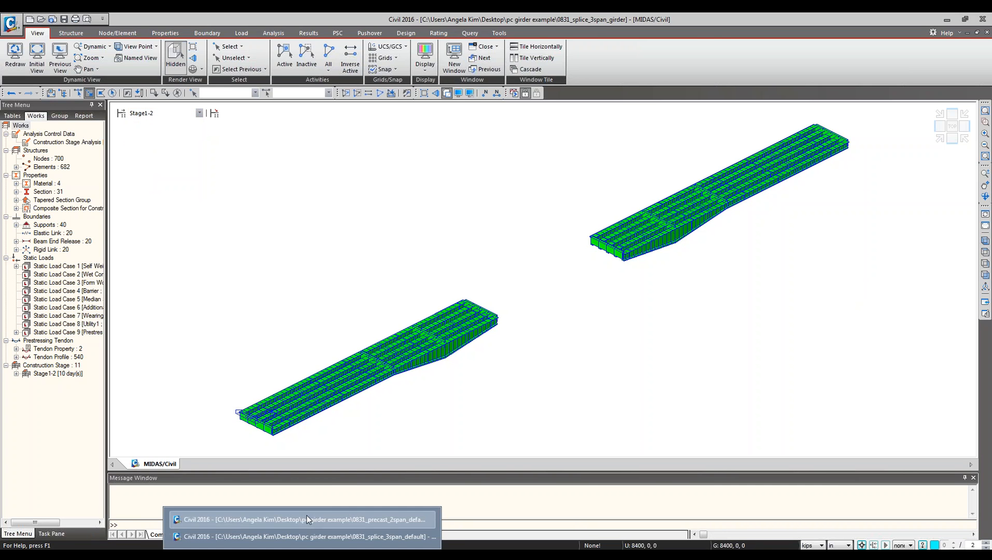
# Switch to the 0831_precast_2span_default model window and view its bridge model.
pyautogui.click(307, 516)
pyautogui.click(516, 96)
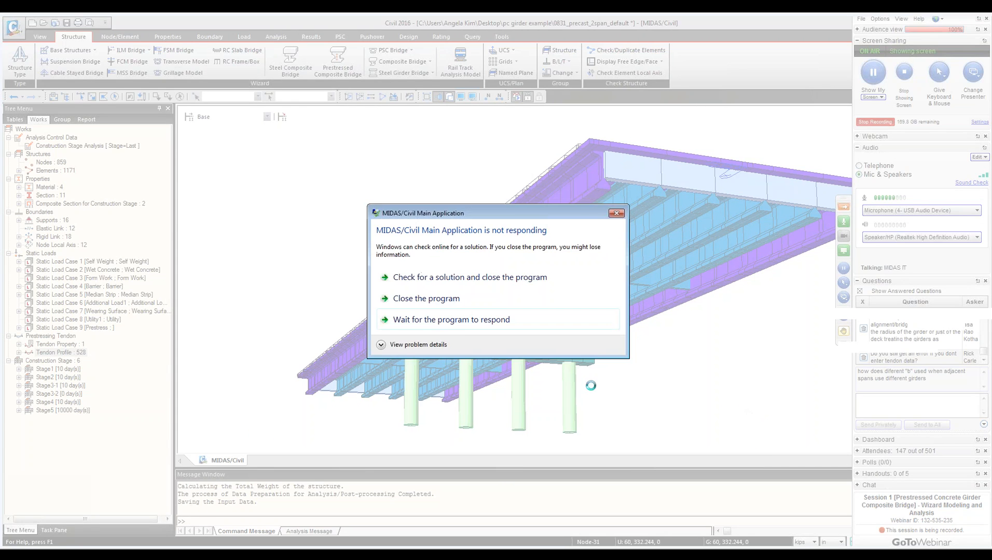
pyautogui.click(461, 322)
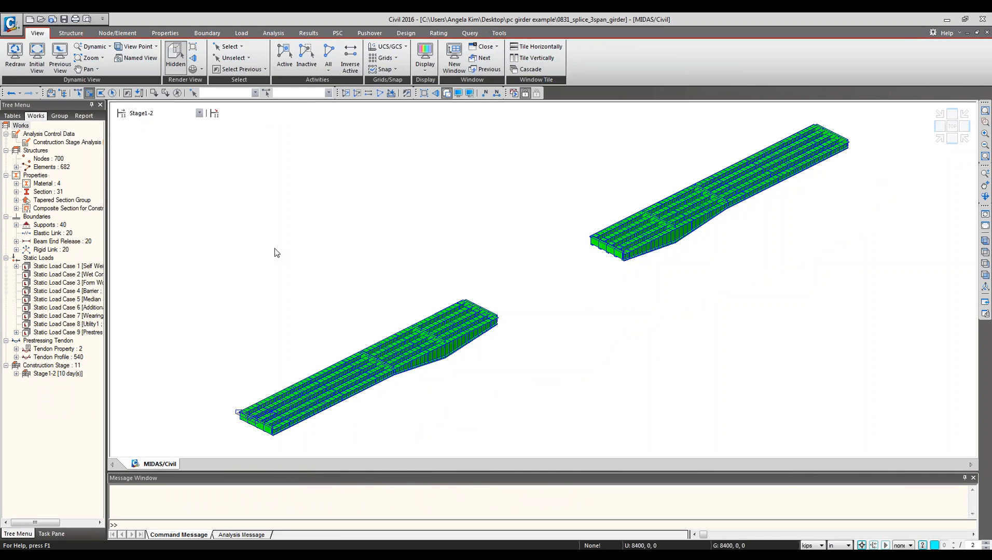
# Open the Prestressed Composite Bridge wizard and examine the Layout tab's girder spacing and alignment fields.
pyautogui.click(87, 32)
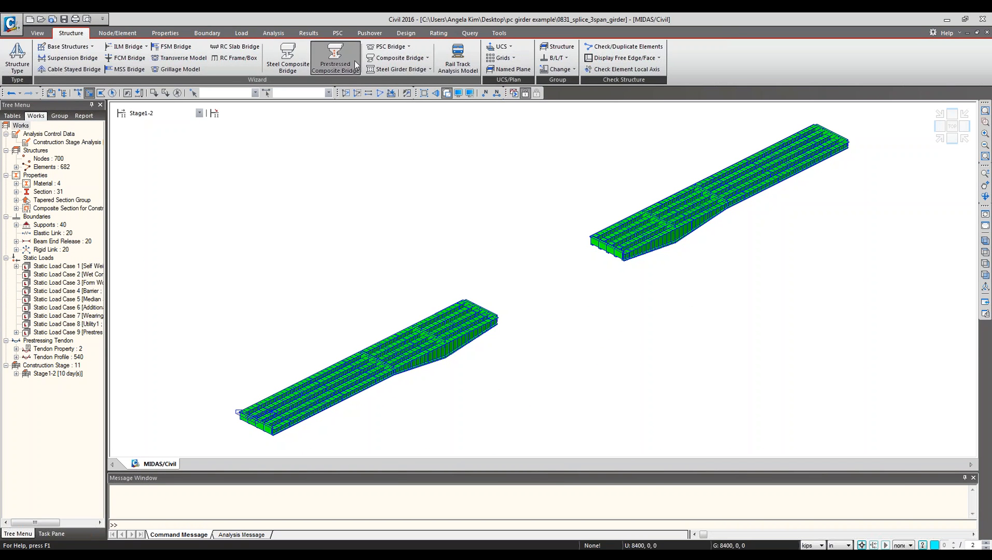
pyautogui.click(335, 57)
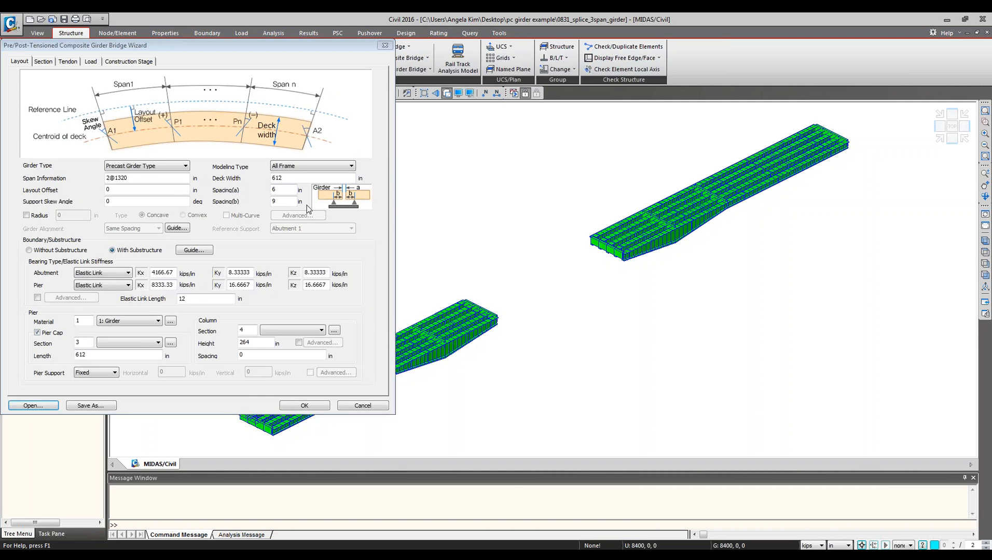
pyautogui.click(290, 189)
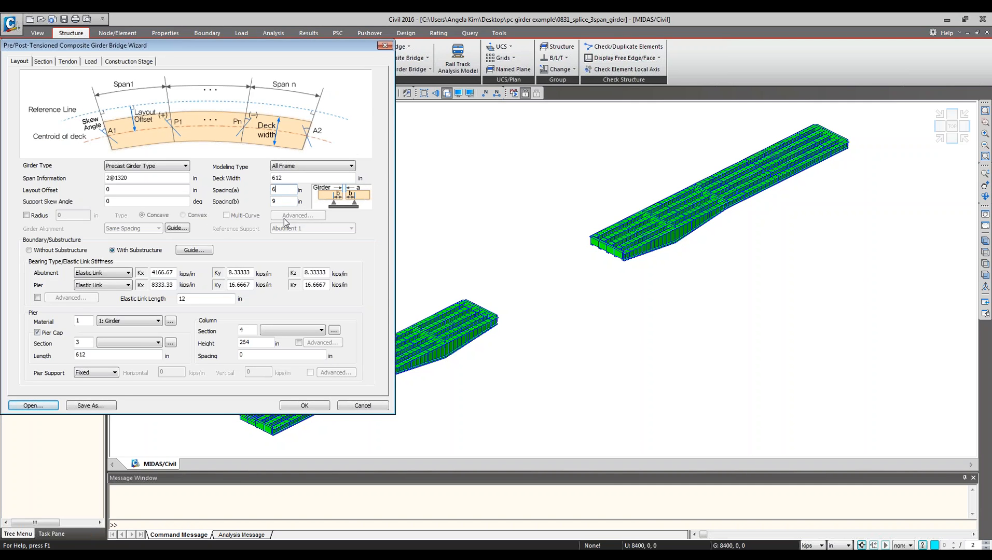
pyautogui.click(477, 245)
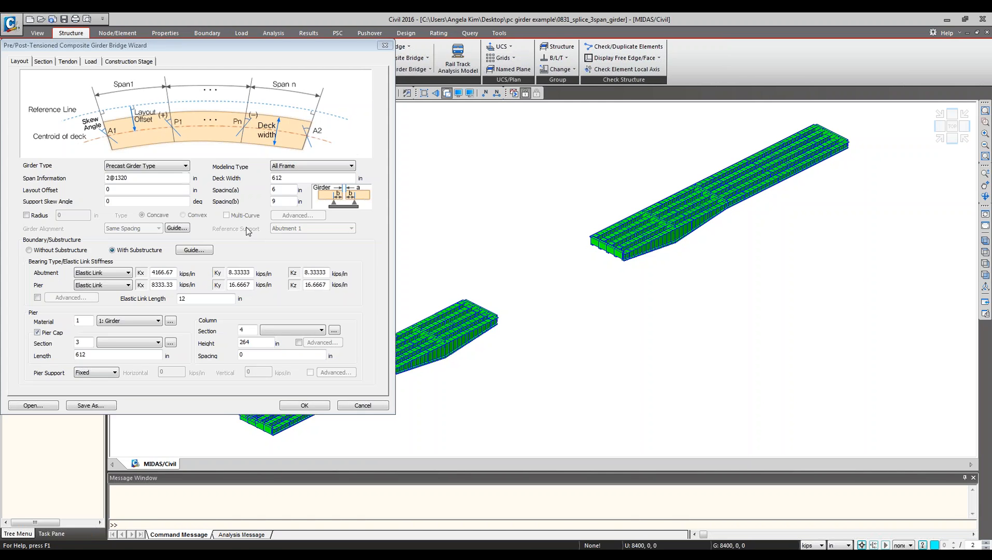
pyautogui.click(213, 217)
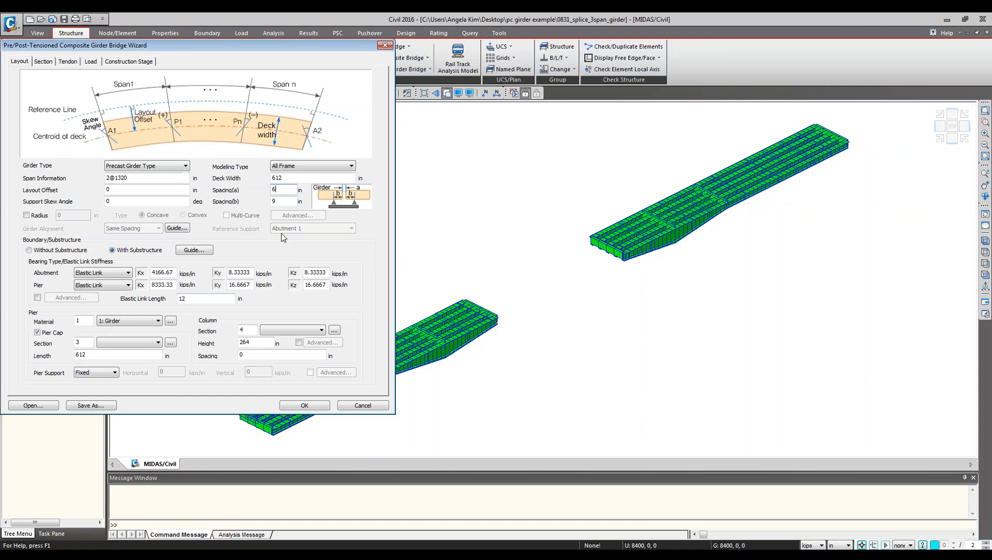
# Enable the Radius option and set the girder type to Splice Girder Type.
pyautogui.click(25, 215)
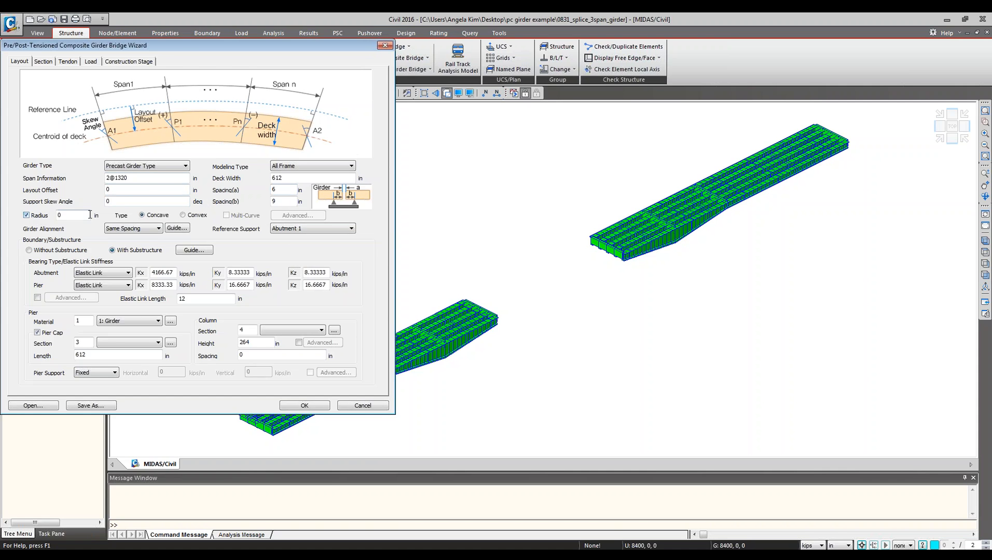
pyautogui.click(118, 166)
pyautogui.click(120, 182)
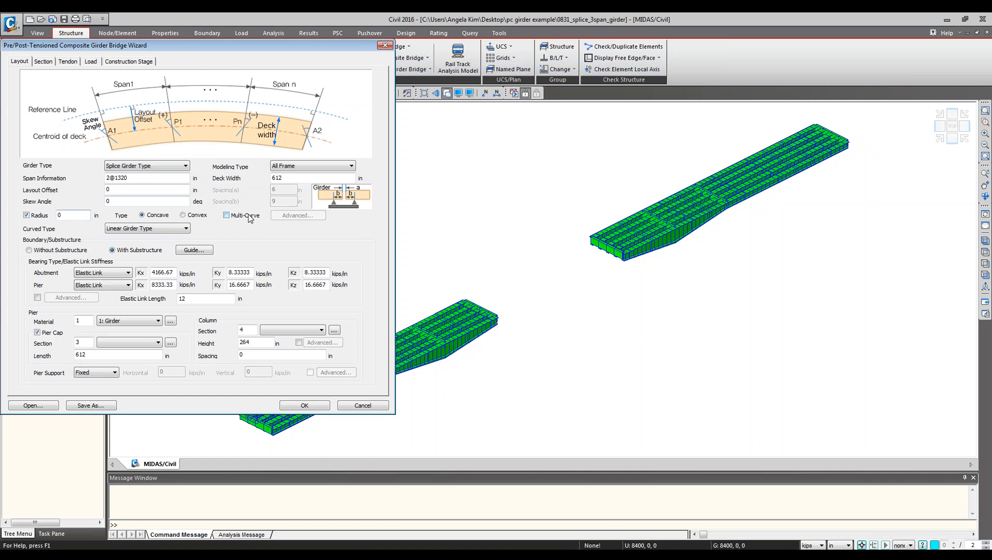
# Enable Multi-Curve and open the Advanced Curve settings for the plan and vertical curve.
pyautogui.click(226, 214)
pyautogui.click(298, 215)
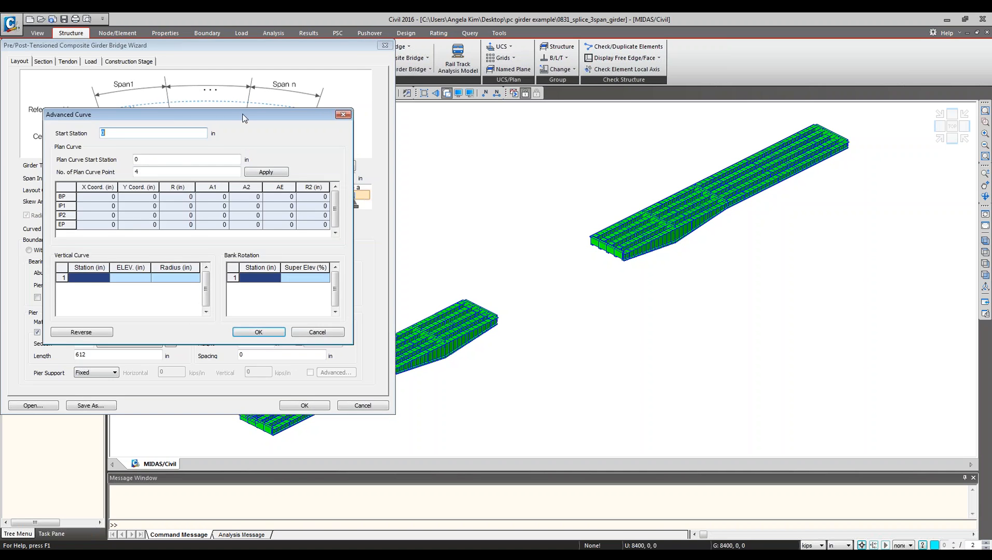
pyautogui.moveTo(243, 114); pyautogui.dragTo(246, 163)
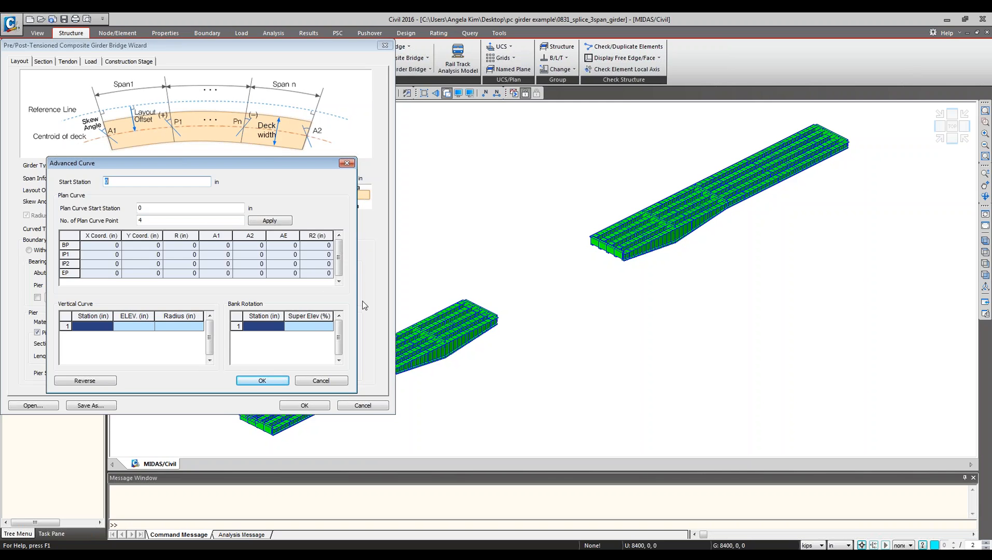
pyautogui.click(401, 353)
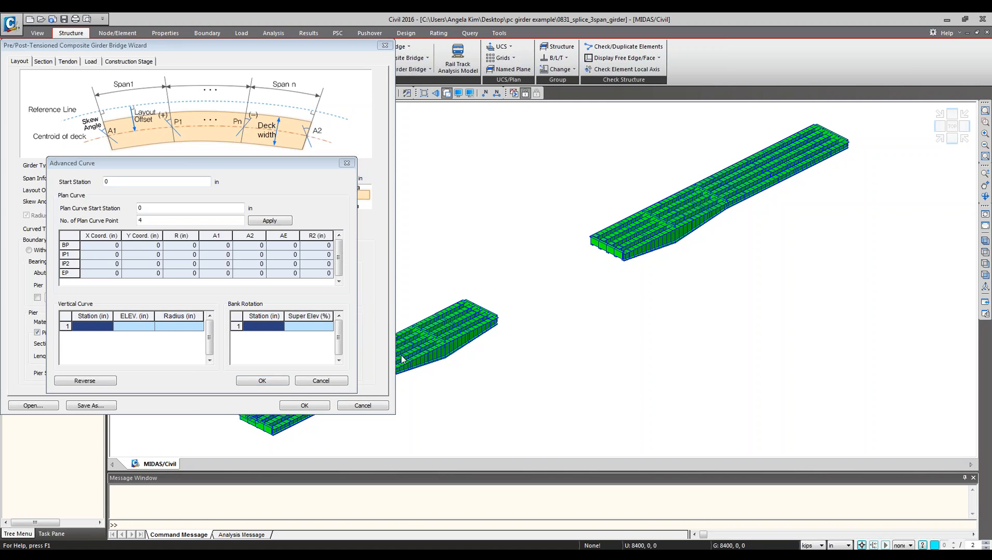
pyautogui.moveTo(311, 553)
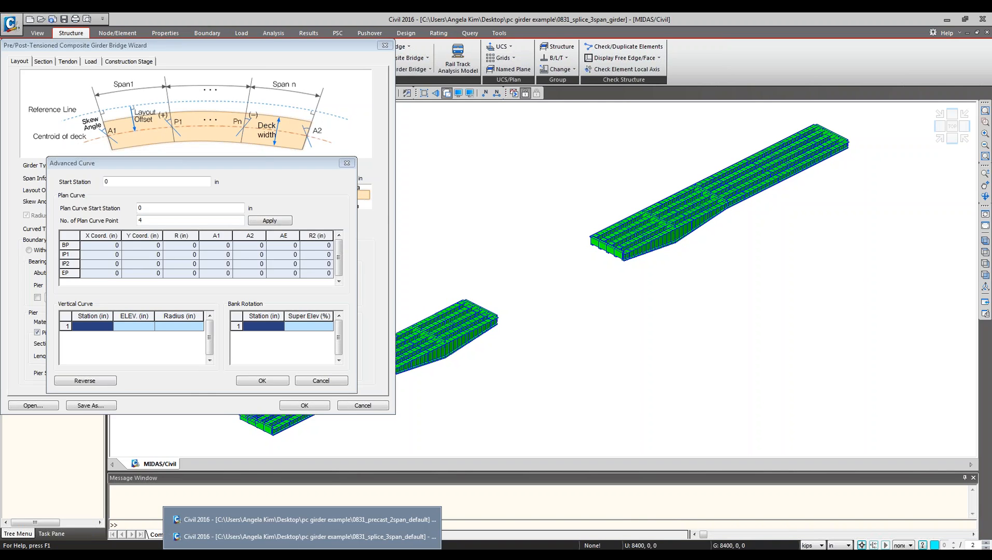
# Switch to the 0831_splice_3span_default window to compare its wizard, then return to the open wizard.
pyautogui.click(292, 538)
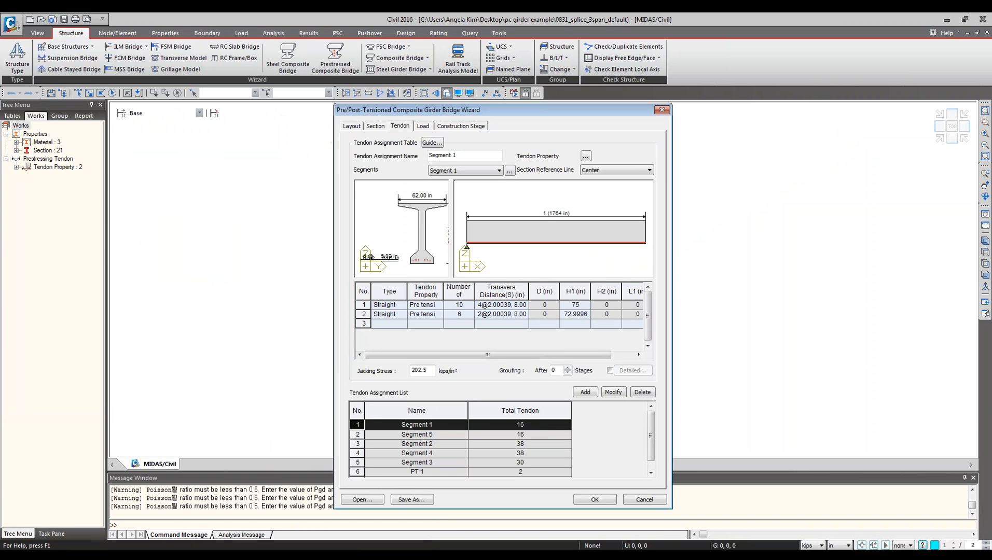
pyautogui.click(61, 167)
pyautogui.moveTo(293, 554)
pyautogui.click(295, 524)
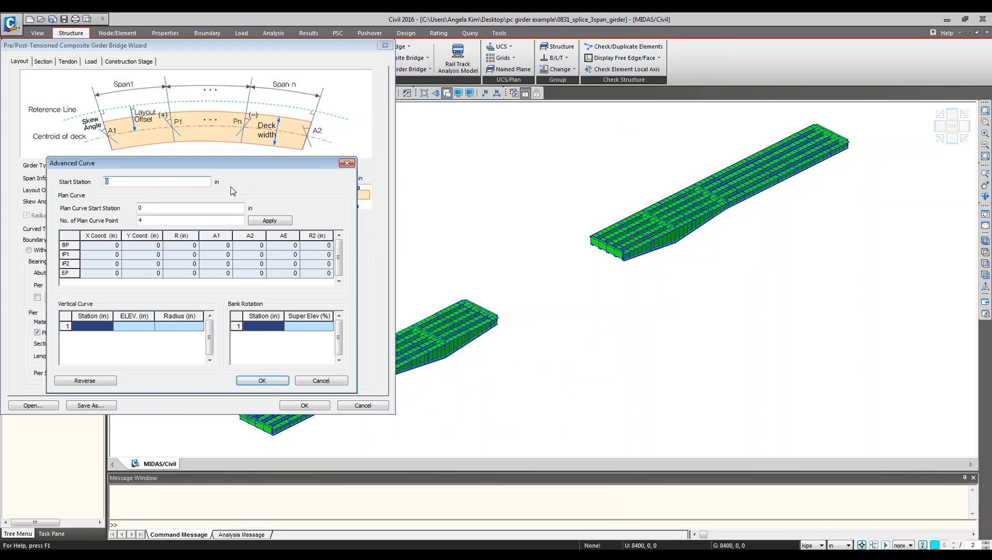
# Close the Advanced Curve settings and try to open the wizard's Tendon tab.
pyautogui.click(347, 163)
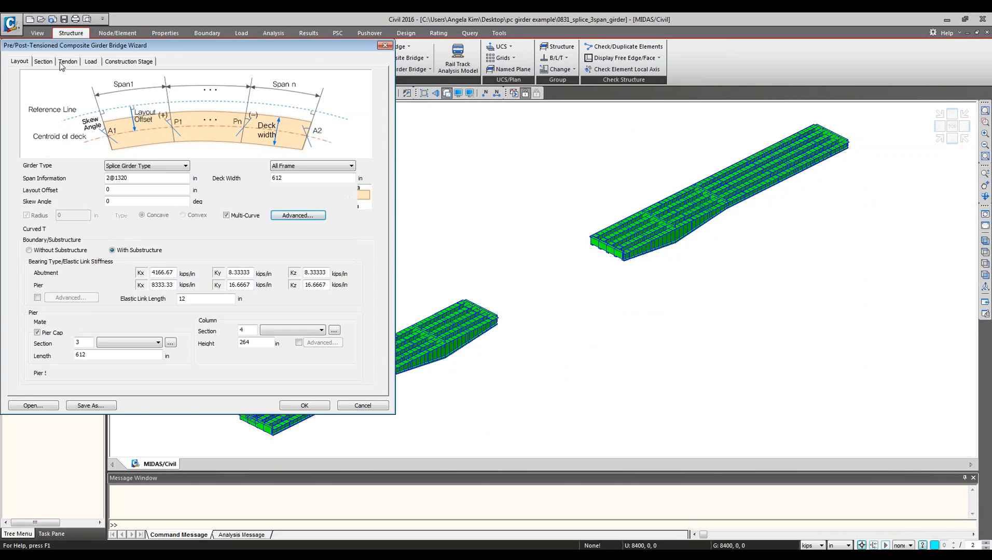
pyautogui.click(64, 62)
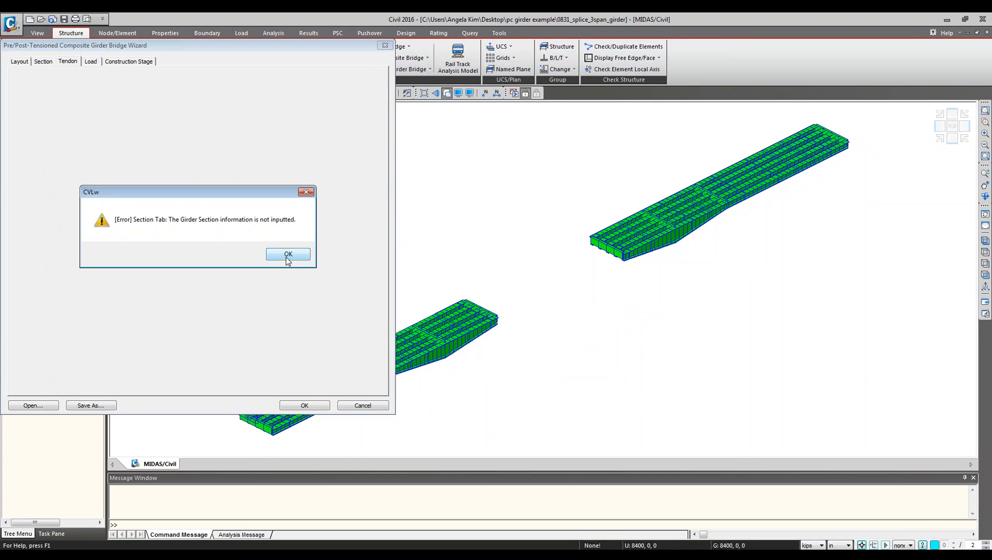
pyautogui.click(287, 255)
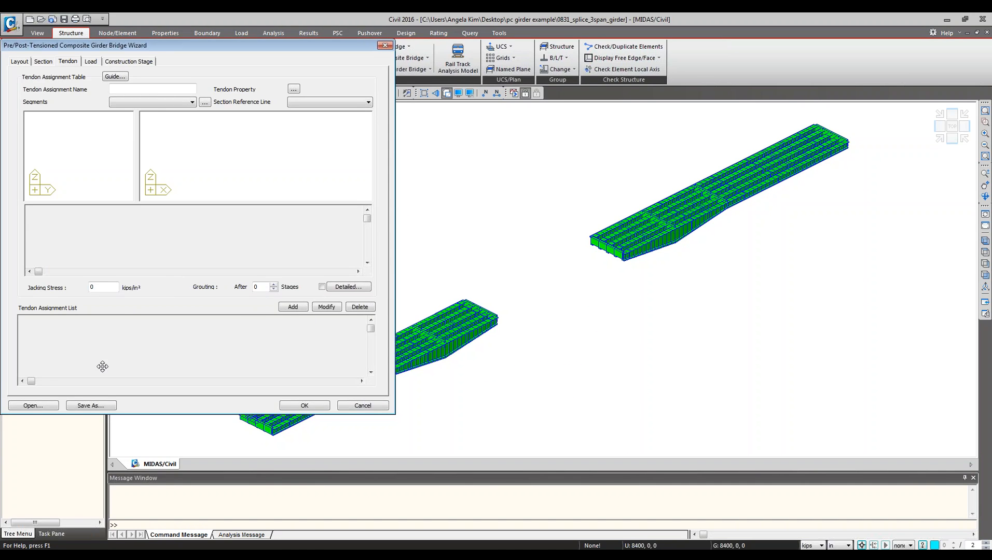
pyautogui.click(38, 408)
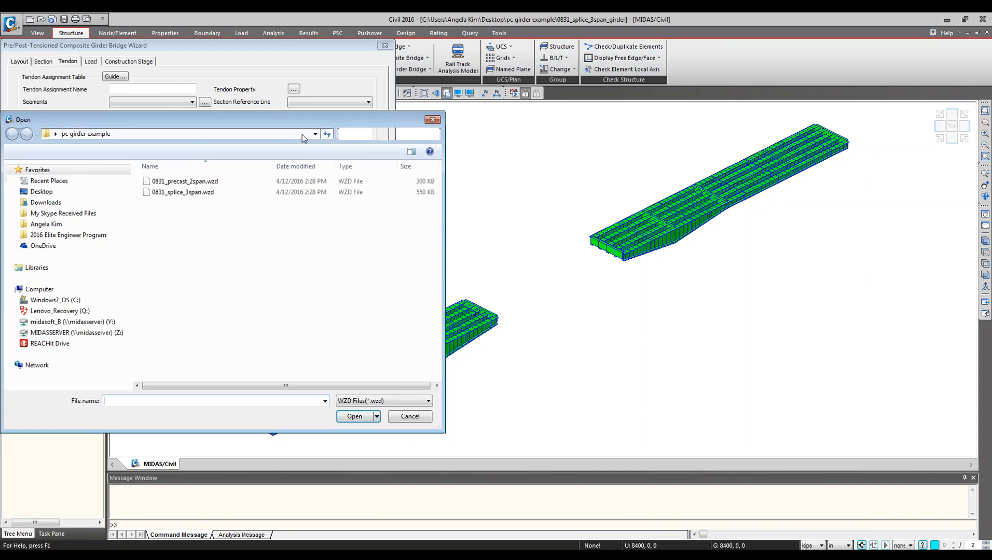
pyautogui.click(432, 119)
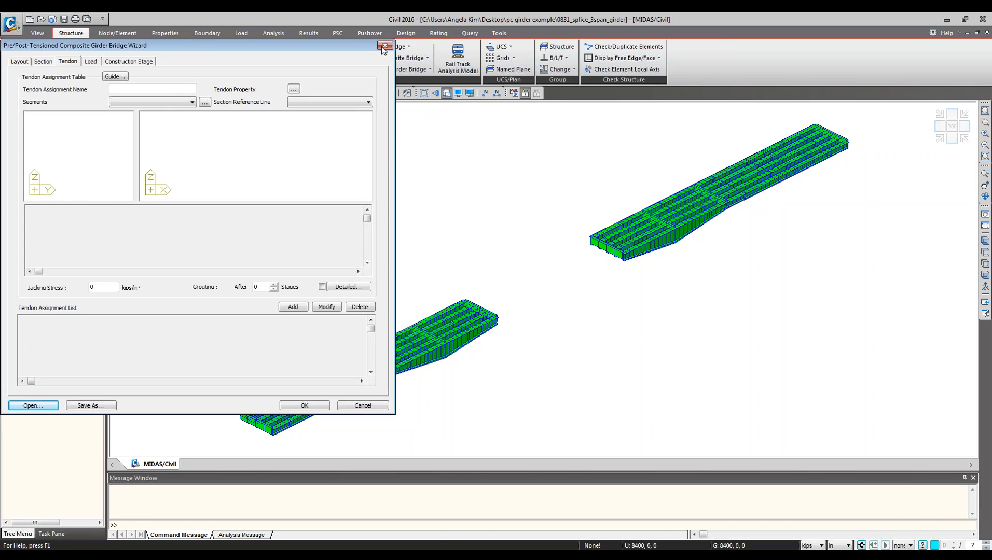
pyautogui.click(383, 47)
# Switch to the 0831_splice_3span_default window and review its wizard's tendon assignment settings.
pyautogui.click(303, 556)
pyautogui.click(307, 537)
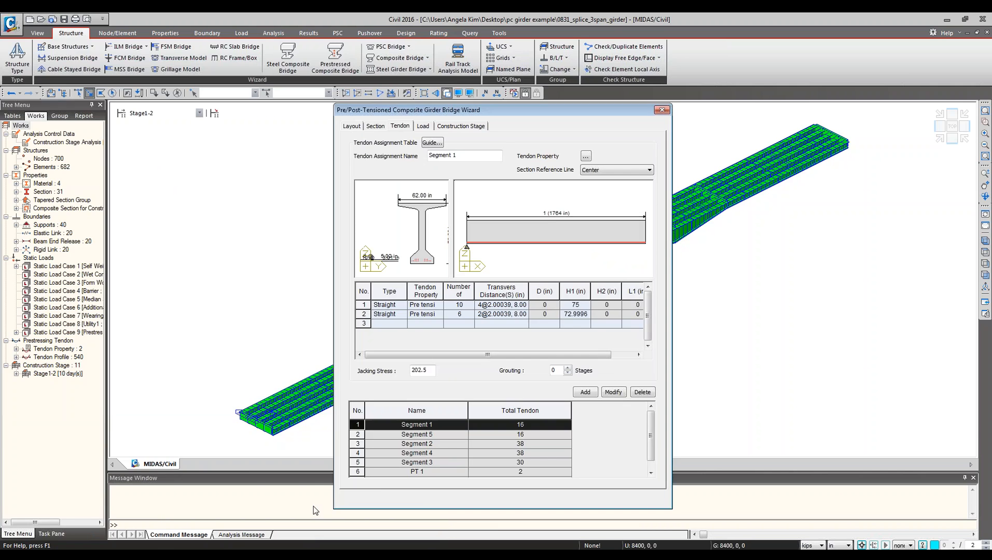
pyautogui.moveTo(345, 107); pyautogui.dragTo(44, 108)
pyautogui.click(312, 394)
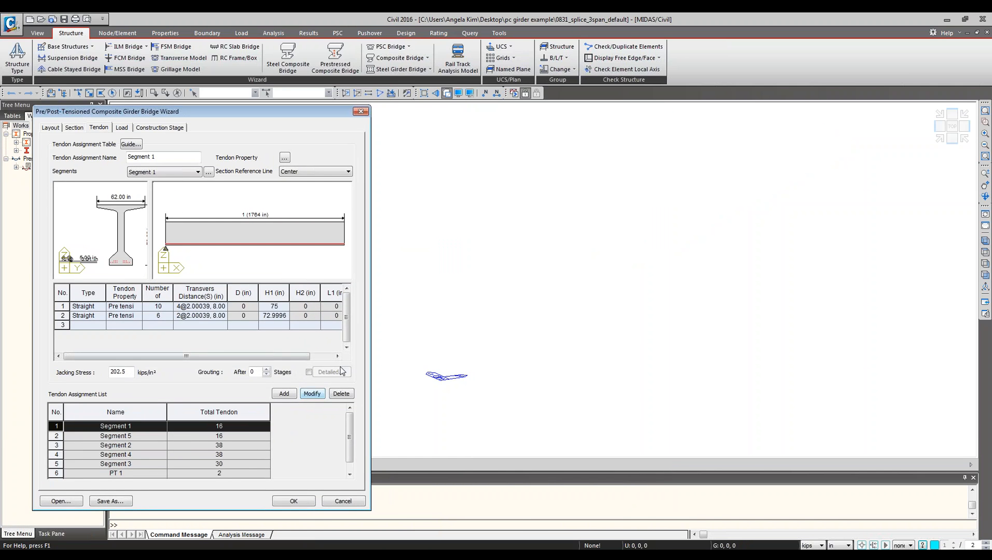
pyautogui.click(471, 136)
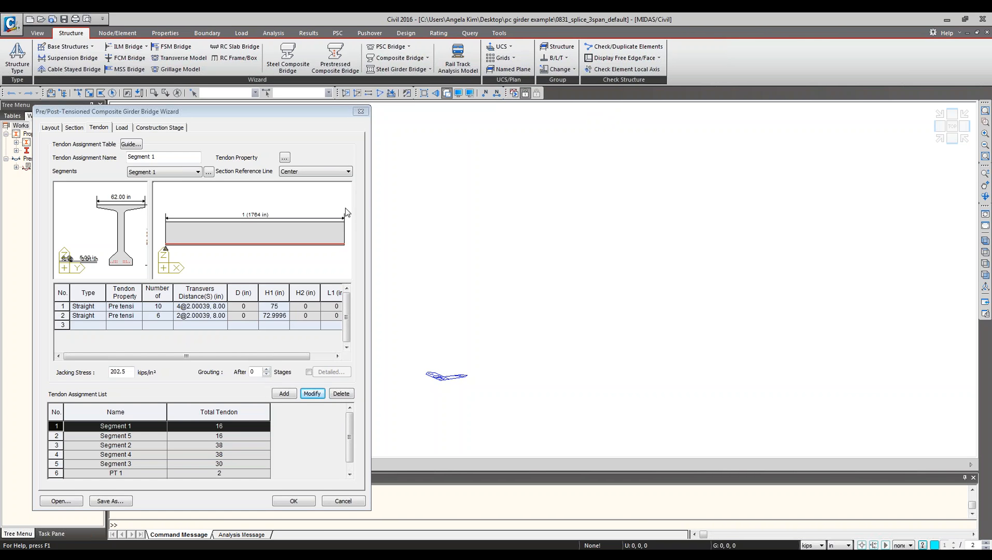
# Inspect the Layout tab's Multi-Curve Advanced Curve settings, then cancel the Advanced Curve dialog and the wizard.
pyautogui.click(52, 127)
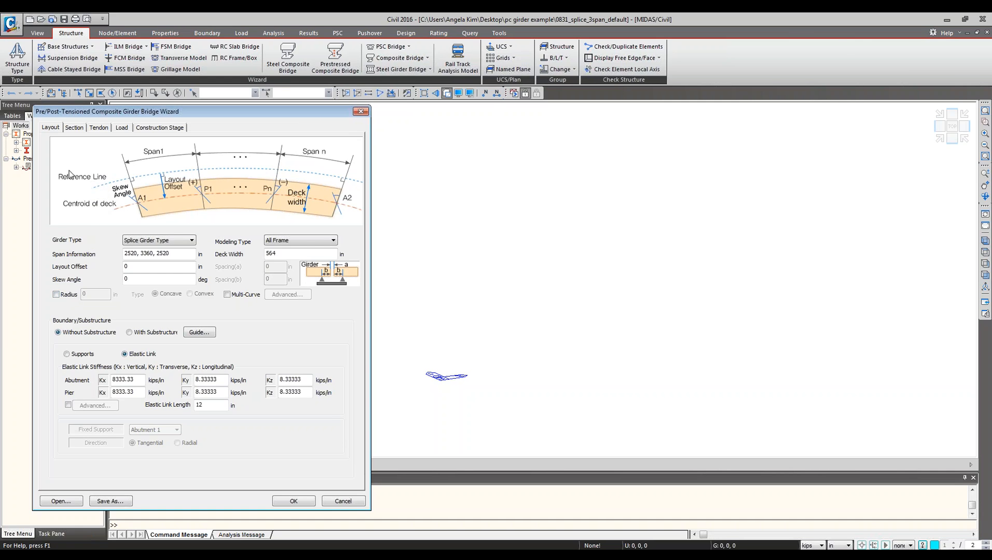
pyautogui.click(430, 315)
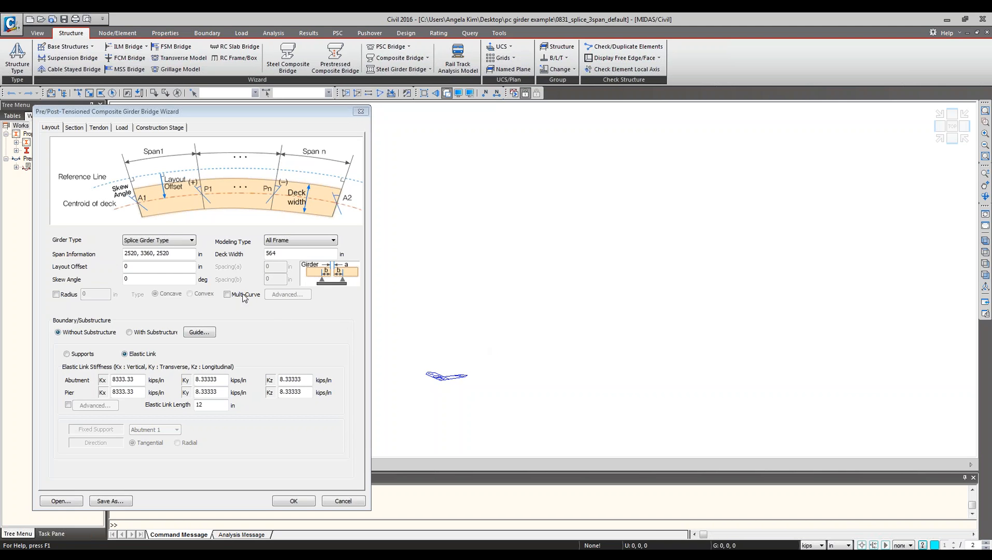
pyautogui.click(227, 294)
pyautogui.click(287, 295)
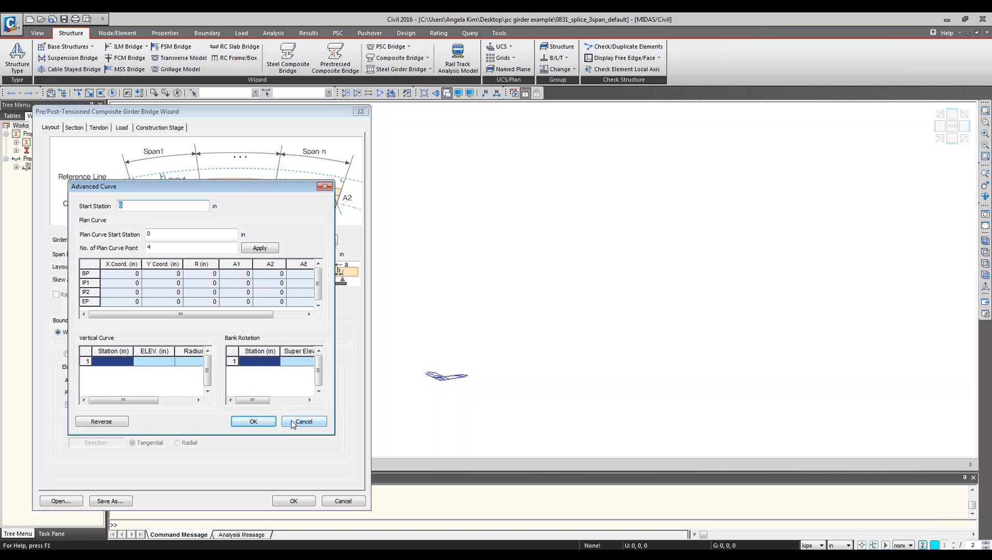
pyautogui.moveTo(281, 351); pyautogui.dragTo(271, 351)
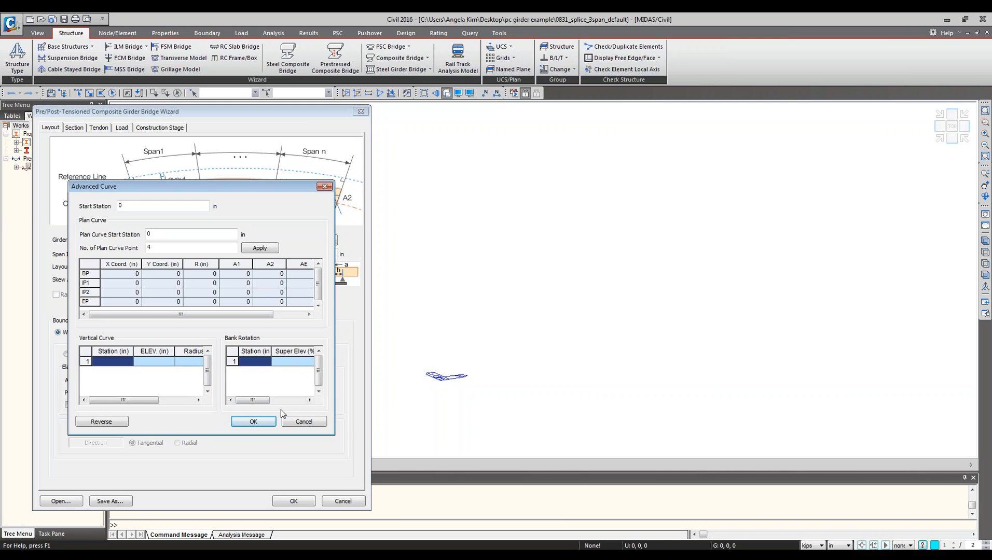
pyautogui.click(304, 421)
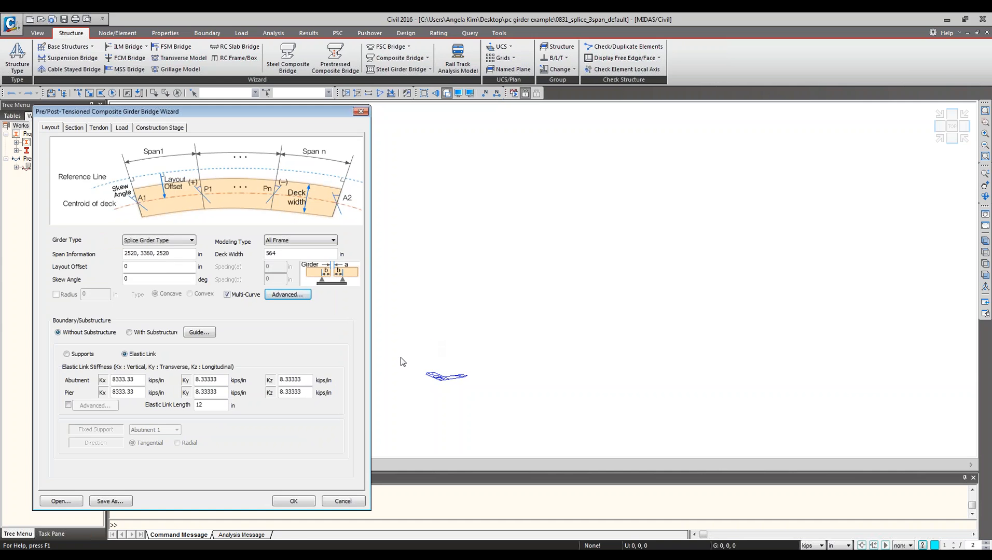
pyautogui.click(344, 502)
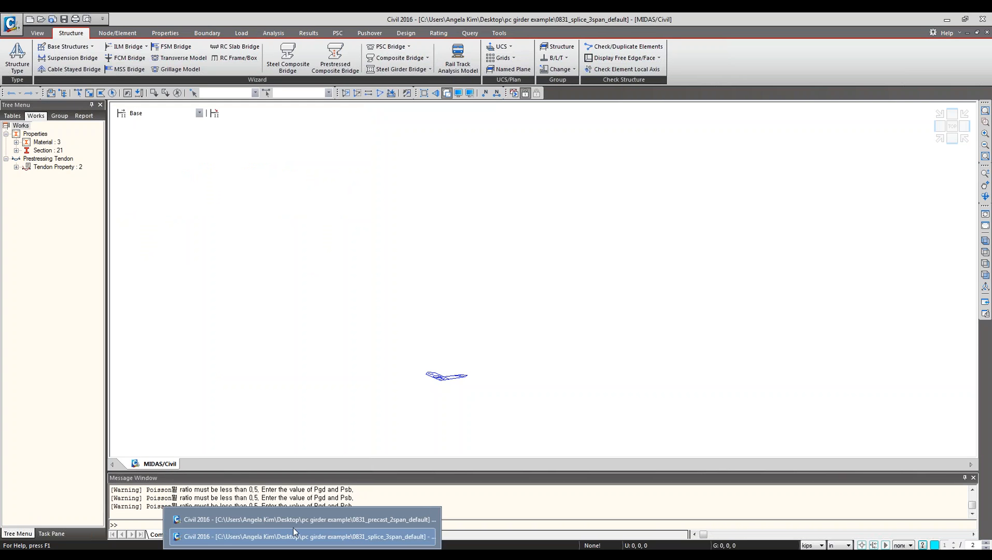
# Return to the 0831_splice_3span_girder model and display the Base construction stage.
pyautogui.click(290, 518)
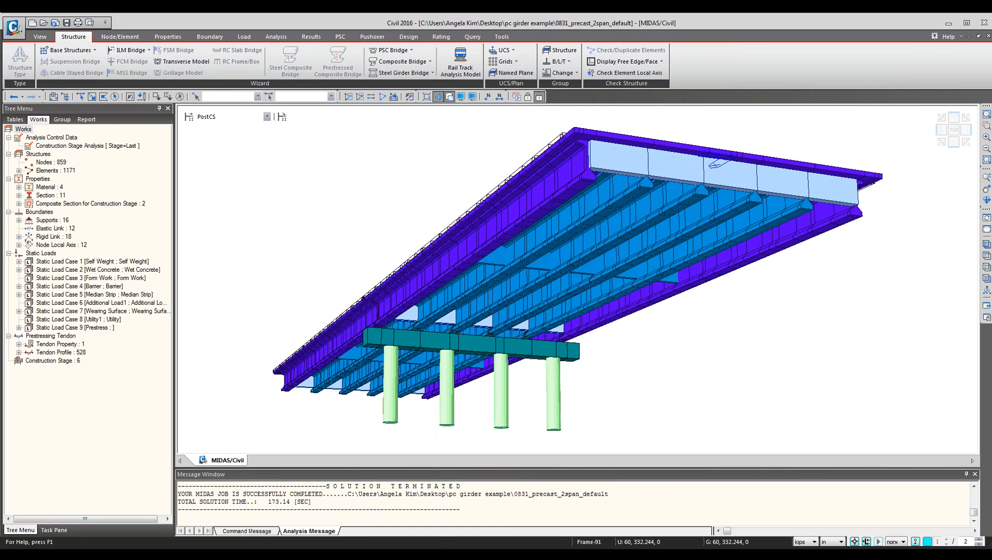
pyautogui.moveTo(302, 554)
pyautogui.click(302, 537)
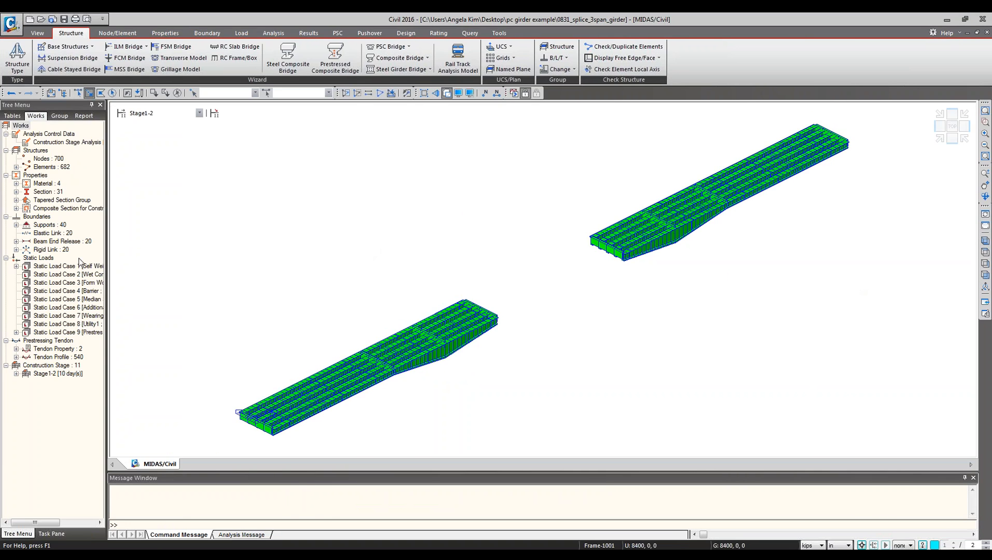
pyautogui.click(199, 112)
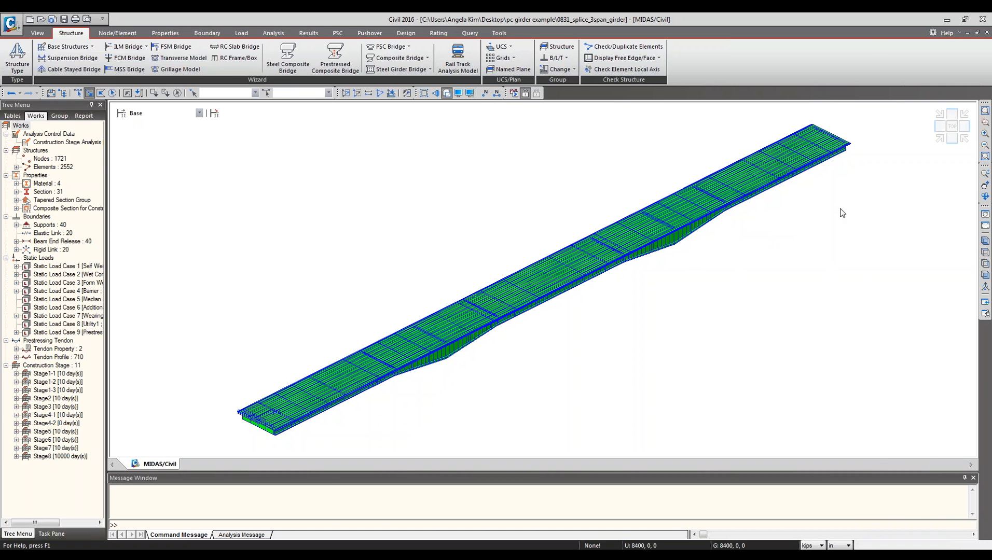
# Select all beam elements of the girder model from the model tree.
pyautogui.click(939, 138)
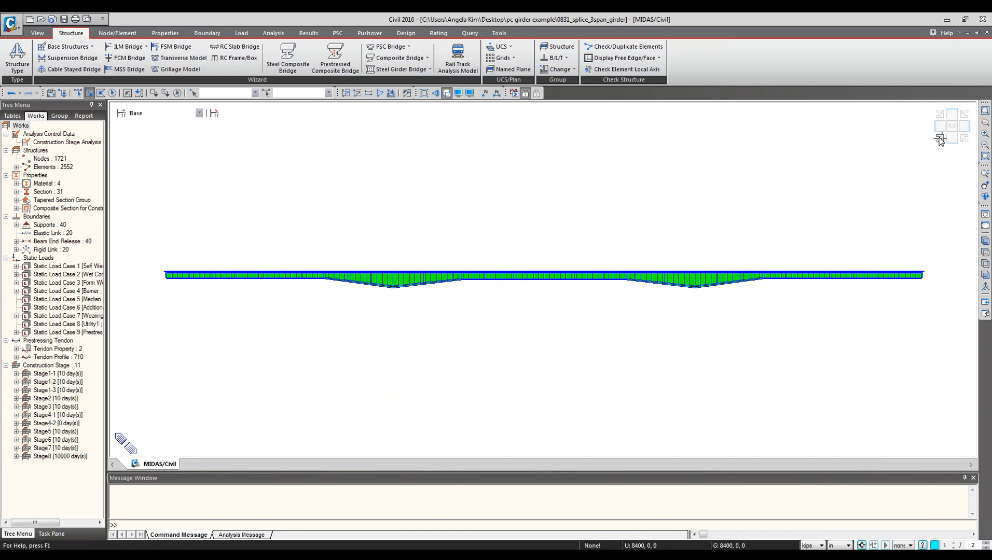
pyautogui.click(940, 139)
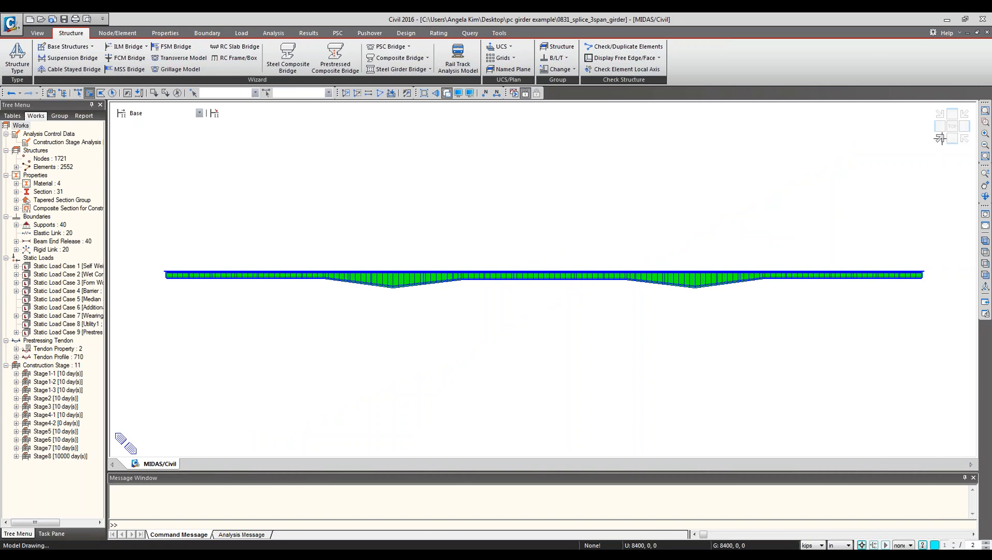
pyautogui.doubleClick(57, 168)
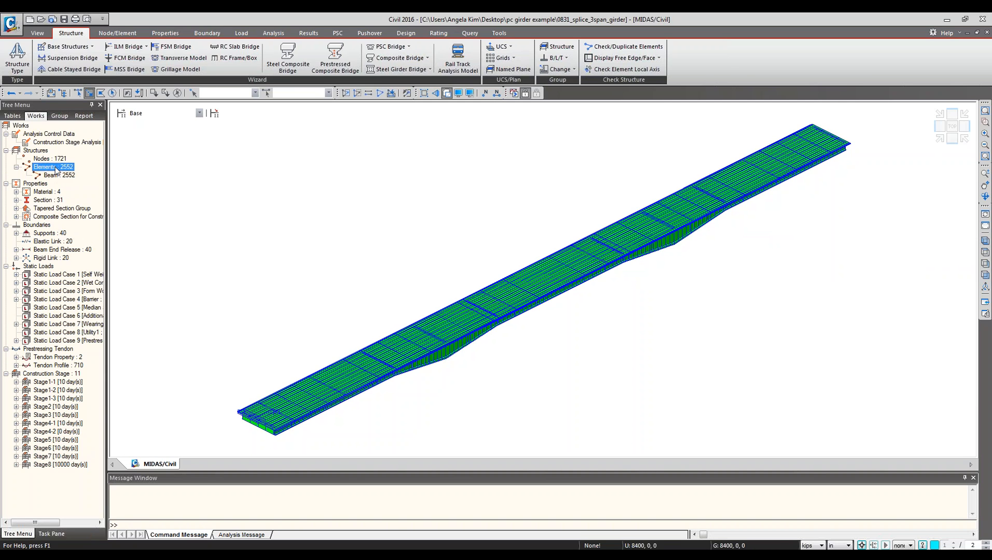
pyautogui.doubleClick(57, 176)
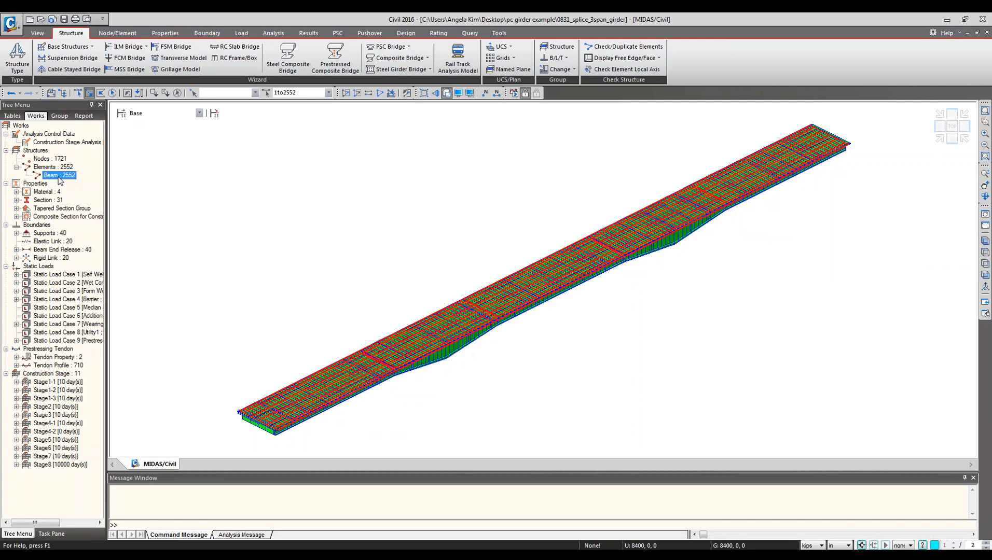
pyautogui.doubleClick(45, 193)
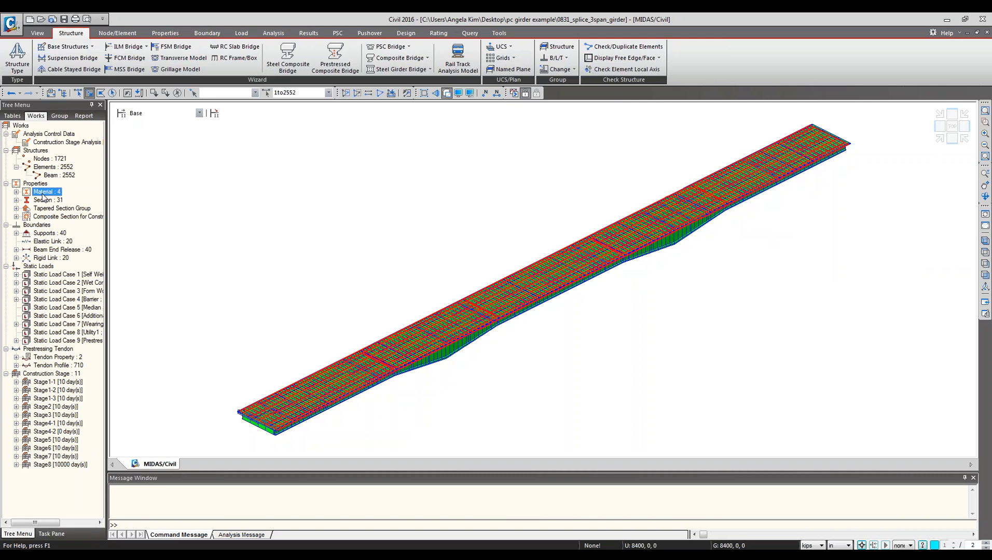
# Open the Elements table for the model's elements.
pyautogui.rightClick(62, 172)
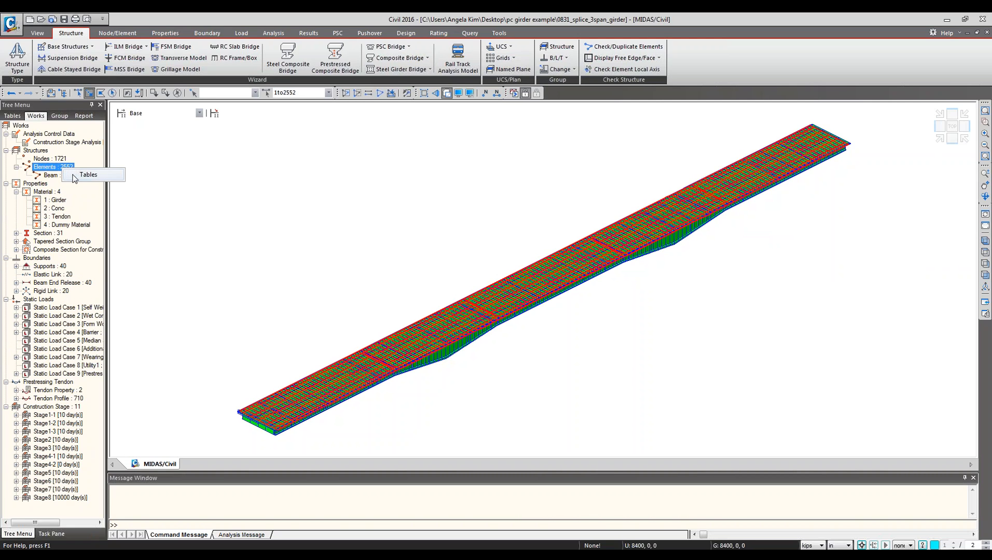
pyautogui.click(81, 180)
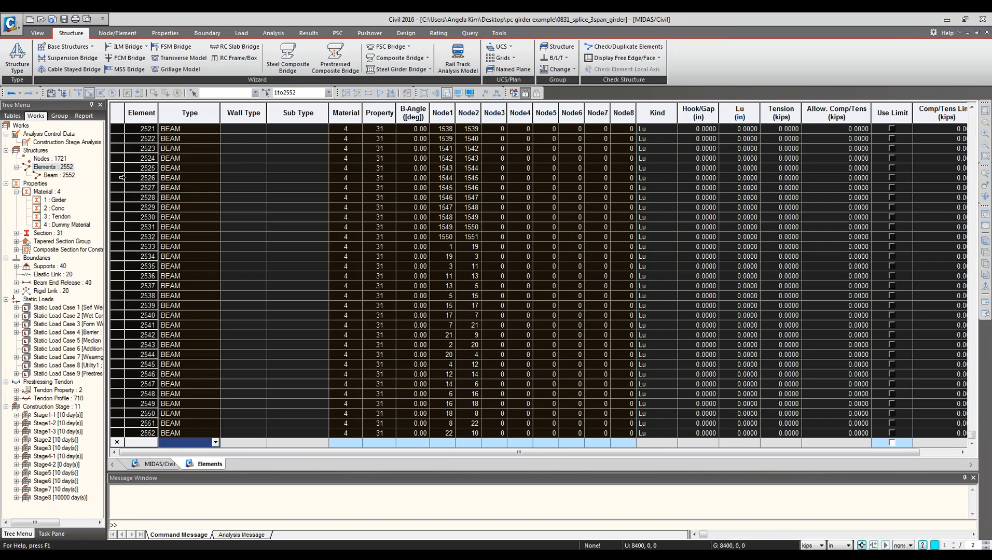
pyautogui.click(178, 178)
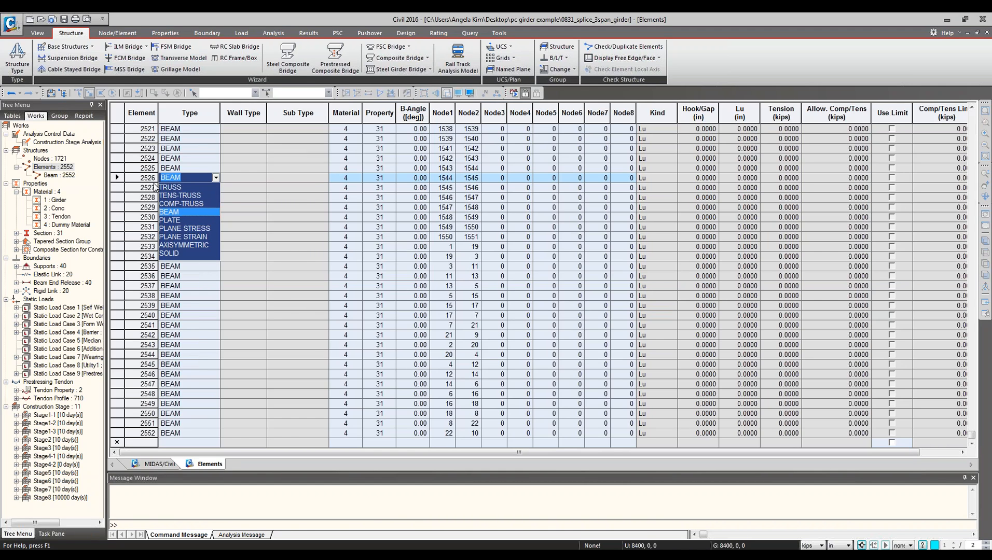
pyautogui.press('Escape')
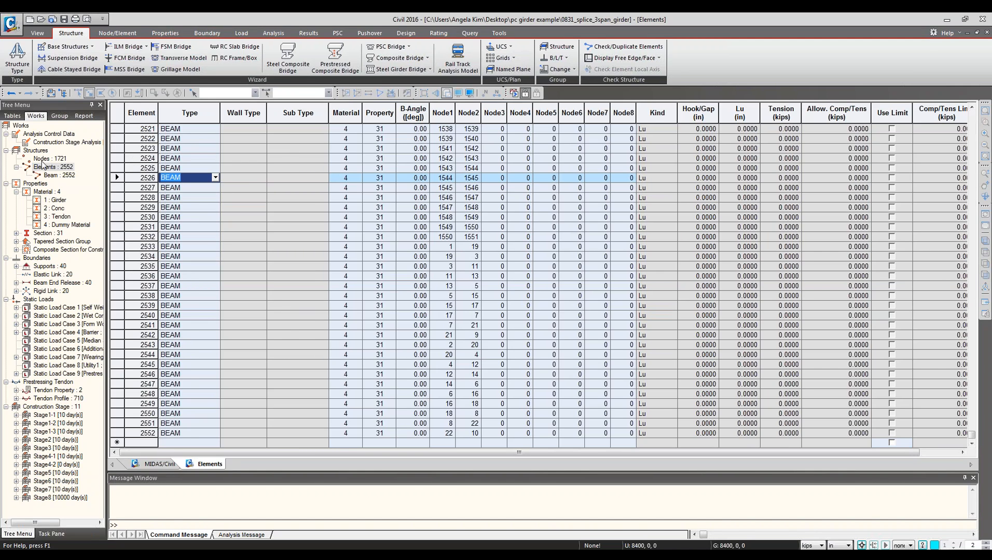
# Open the Nodes table and scroll through the node coordinates.
pyautogui.rightClick(57, 157)
pyautogui.click(84, 279)
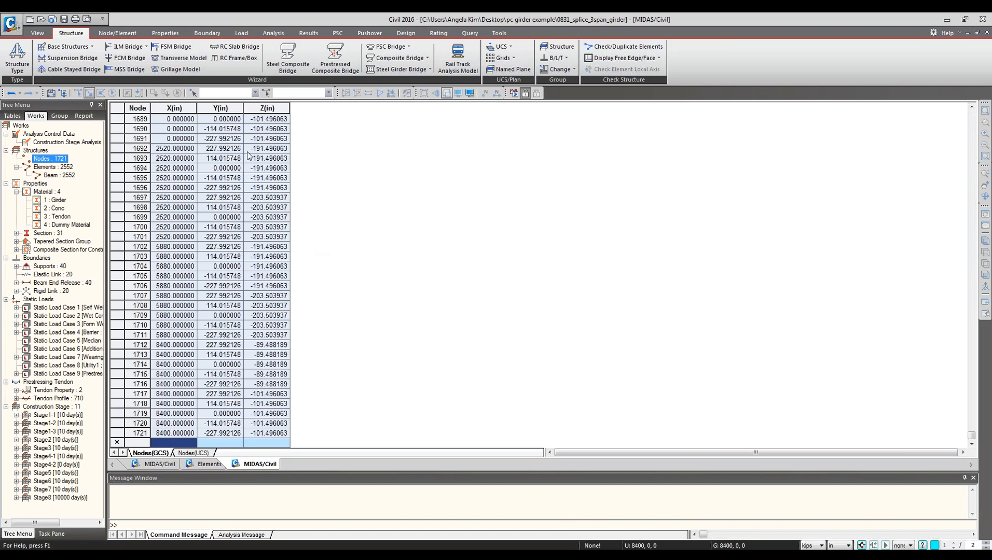
pyautogui.click(266, 306)
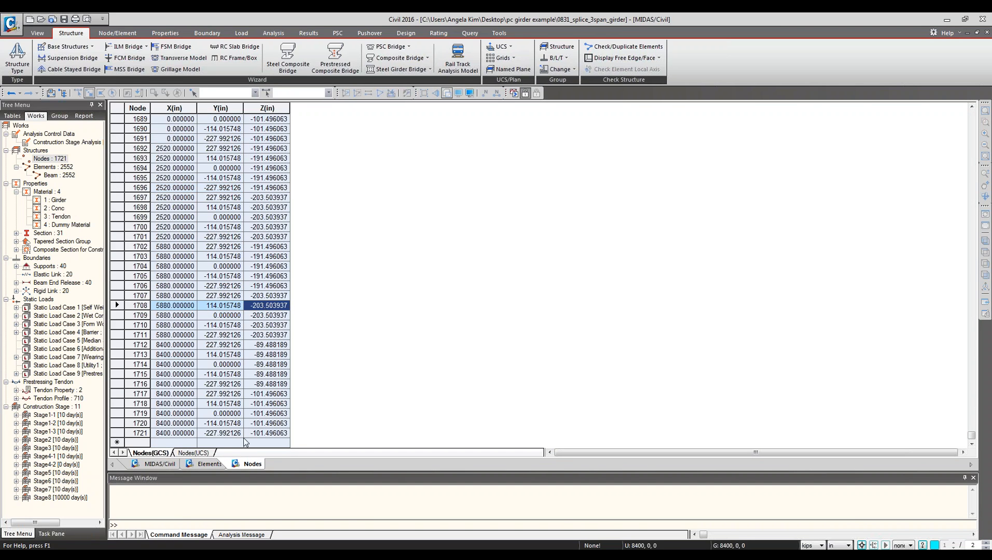
pyautogui.click(227, 423)
pyautogui.moveTo(222, 440); pyautogui.dragTo(202, 200)
pyautogui.click(201, 207)
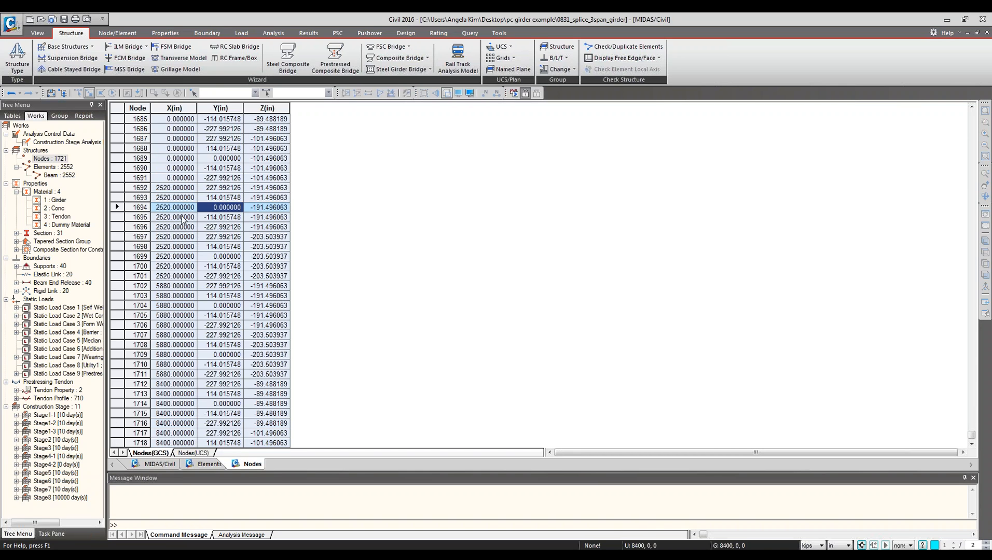
# Return to the Elements table, select all rows and copy them to the clipboard.
pyautogui.click(193, 465)
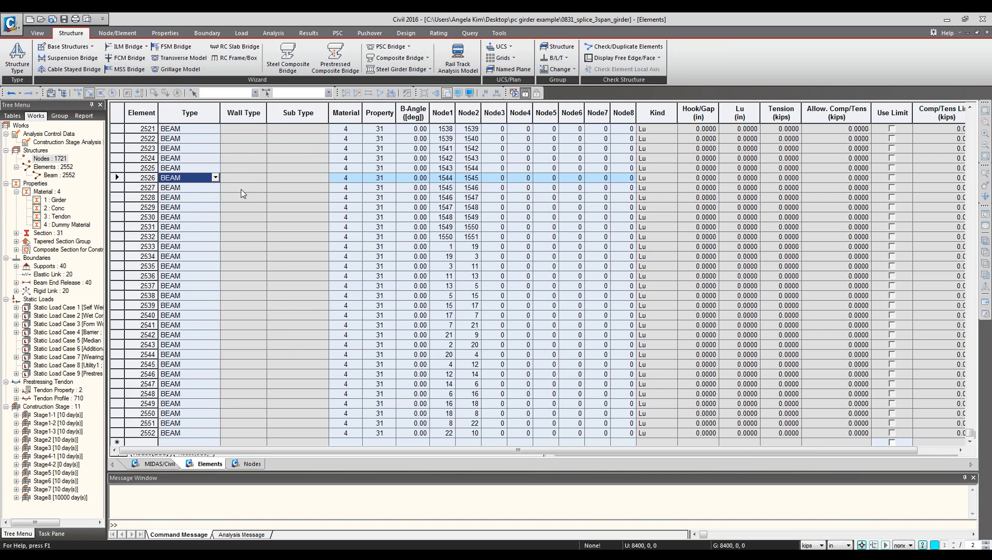
pyautogui.click(118, 112)
pyautogui.click(200, 158)
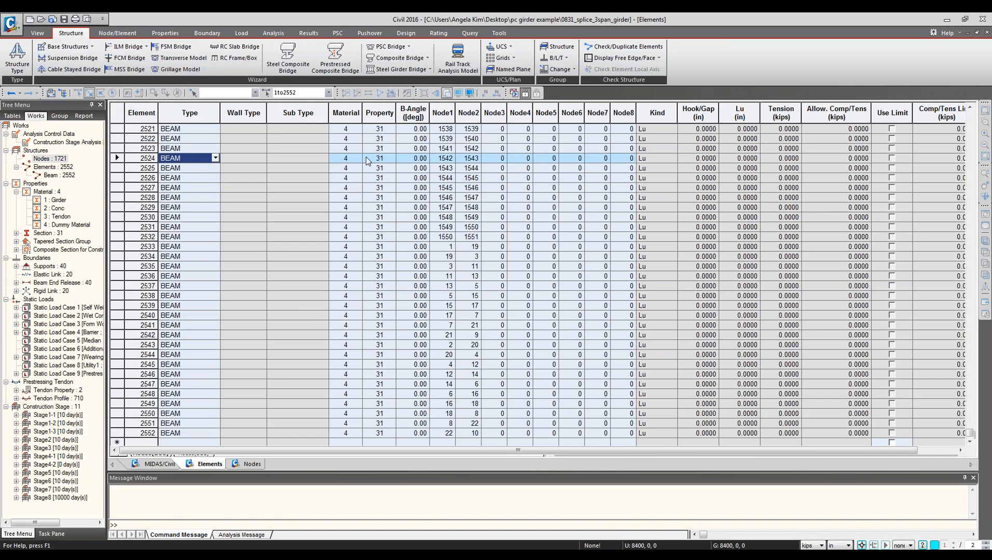
pyautogui.click(403, 169)
pyautogui.click(114, 113)
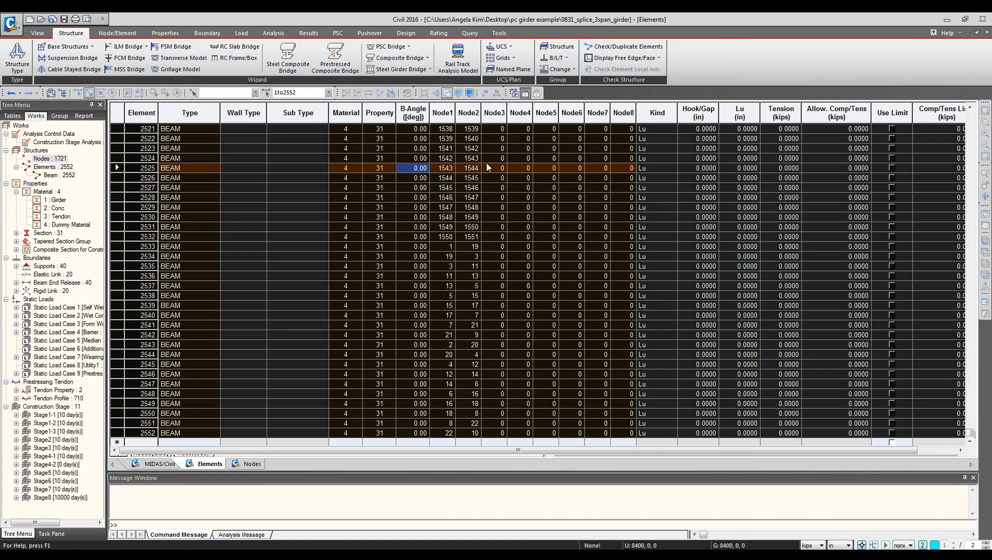
pyautogui.rightClick(490, 160)
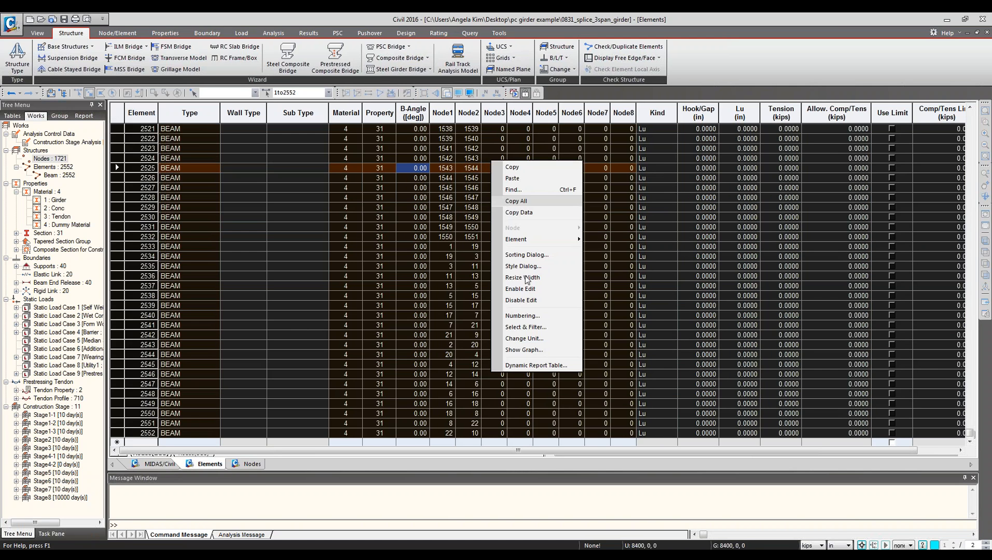
pyautogui.click(534, 165)
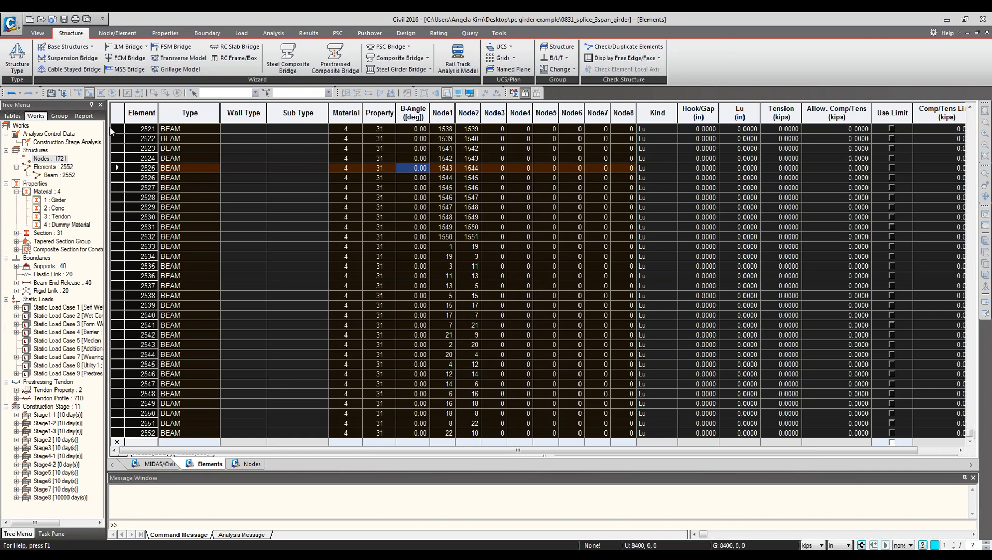
pyautogui.rightClick(586, 167)
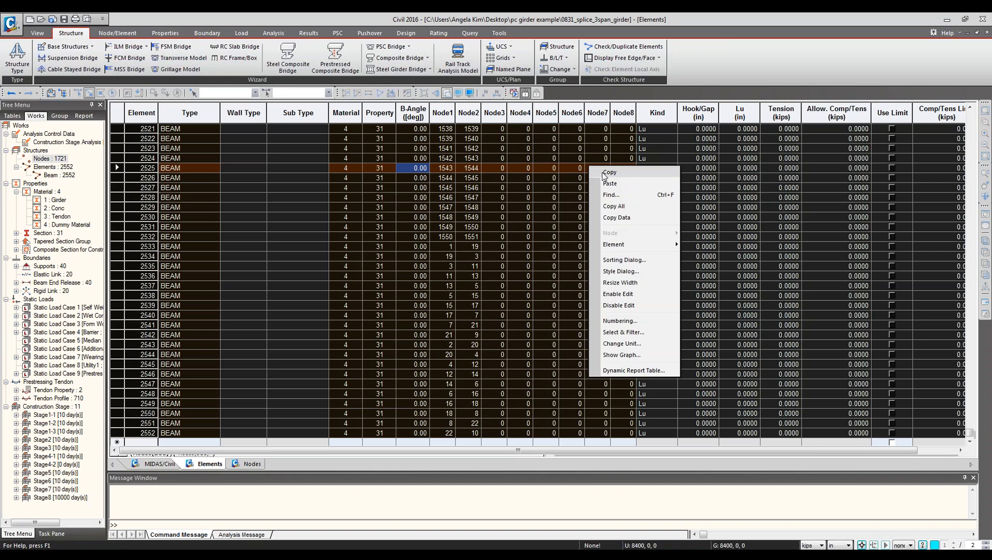
pyautogui.click(606, 176)
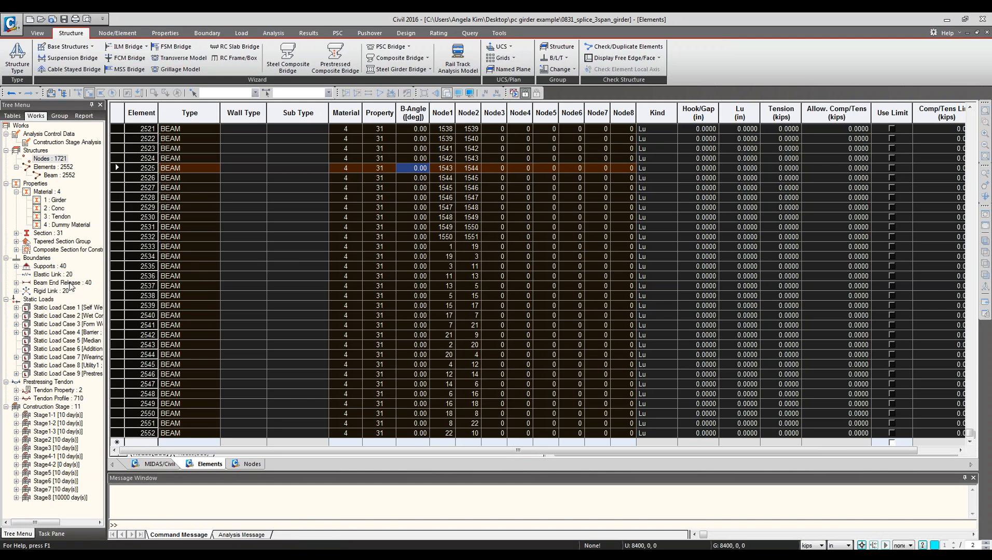
# Close the Elements and Nodes table windows.
pyautogui.rightClick(216, 465)
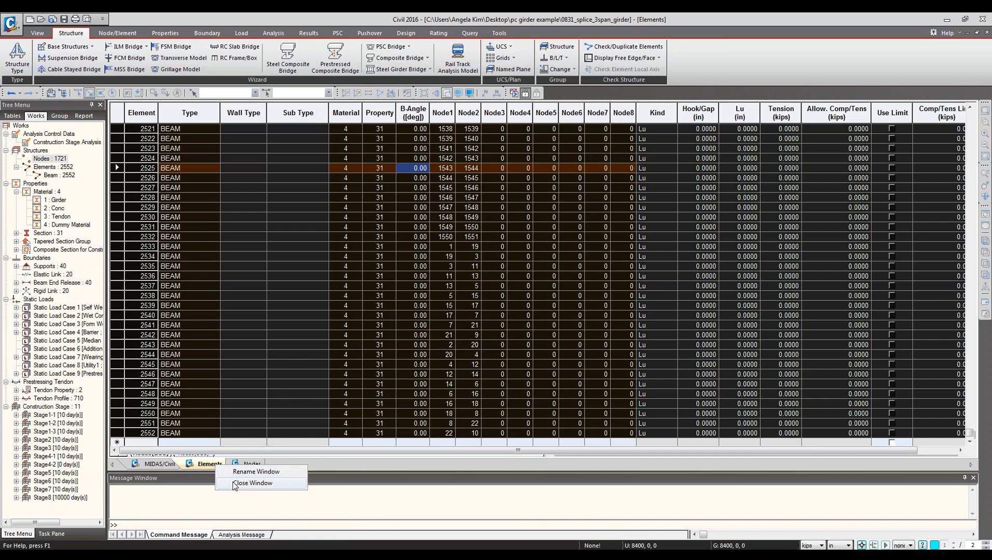
pyautogui.click(236, 484)
pyautogui.rightClick(205, 465)
pyautogui.click(218, 483)
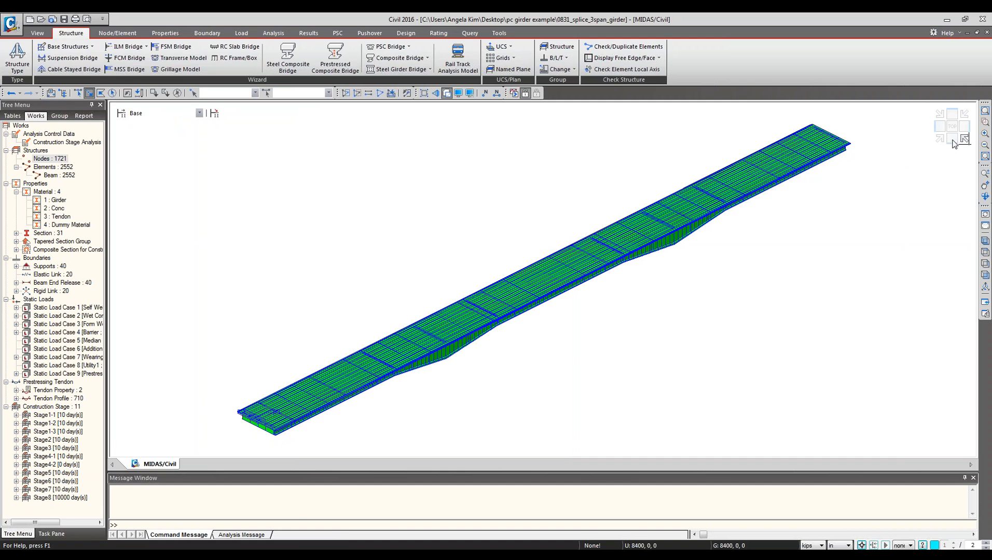
# Zoom into the girder end in front elevation and inspect the Splice sup section's properties without changing them.
pyautogui.click(953, 140)
pyautogui.click(985, 122)
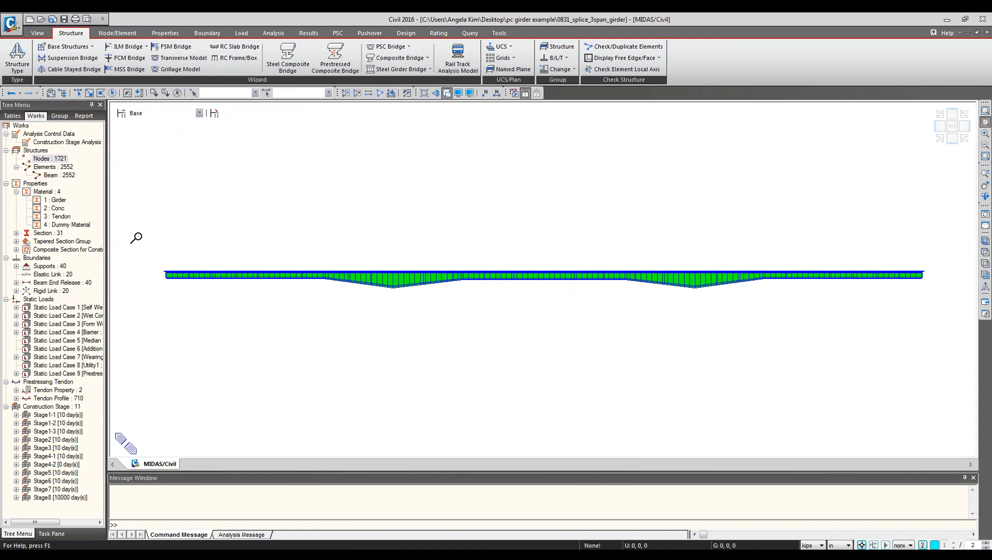
pyautogui.moveTo(131, 233); pyautogui.dragTo(553, 359)
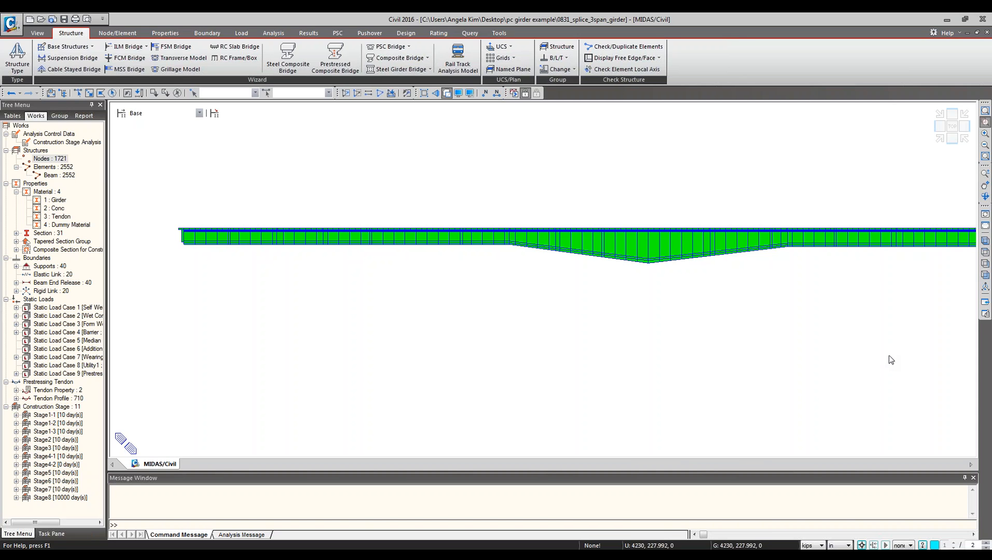
pyautogui.rightClick(55, 200)
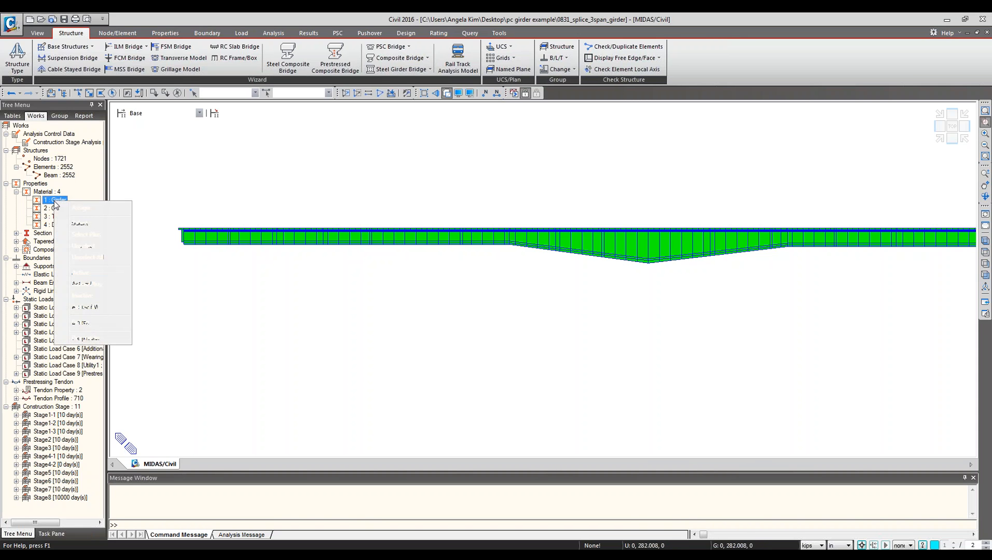
pyautogui.click(40, 234)
pyautogui.doubleClick(40, 234)
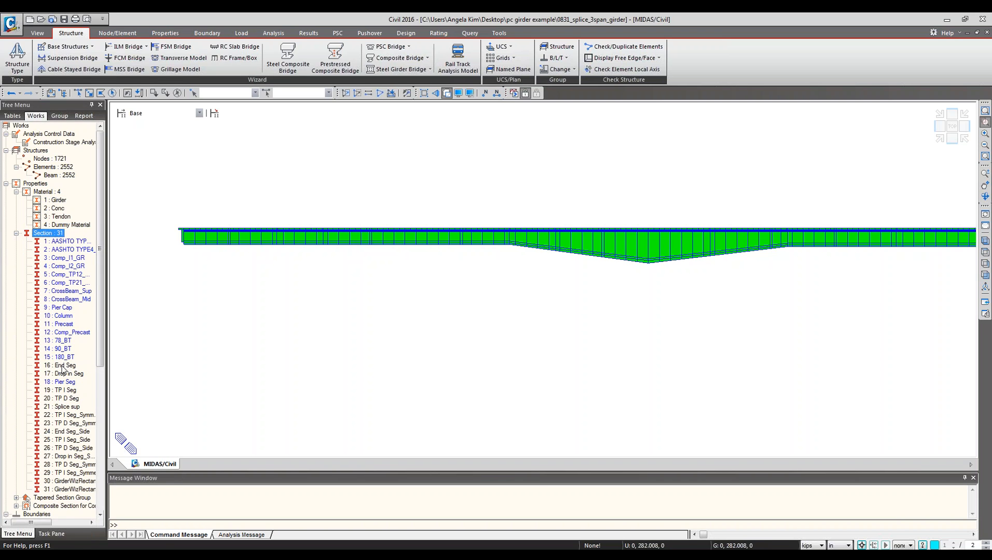
pyautogui.rightClick(64, 408)
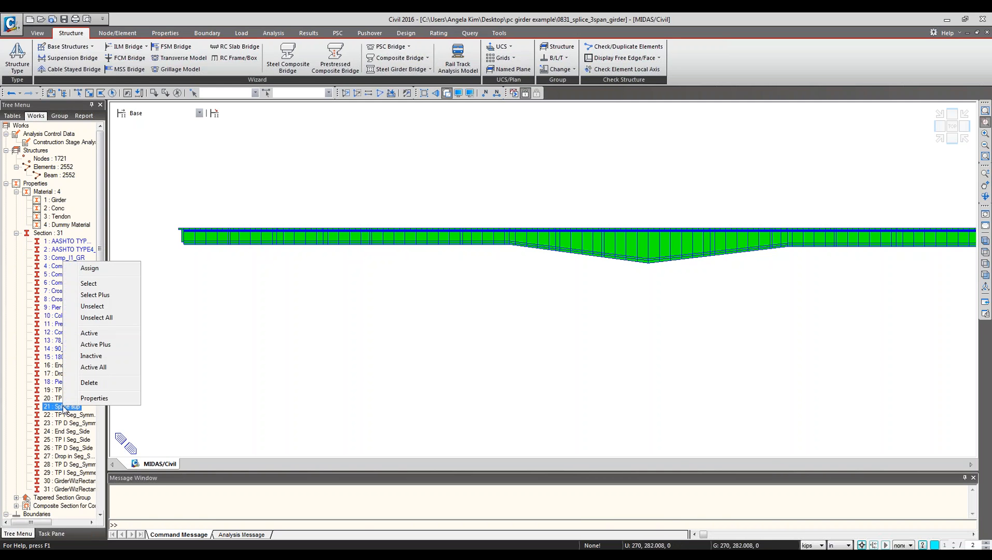
pyautogui.click(86, 400)
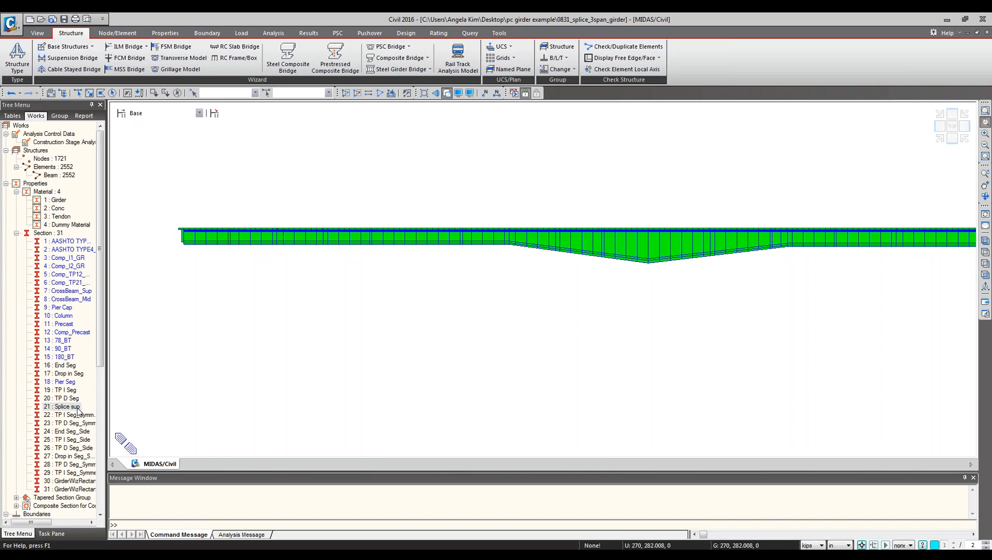
pyautogui.click(549, 446)
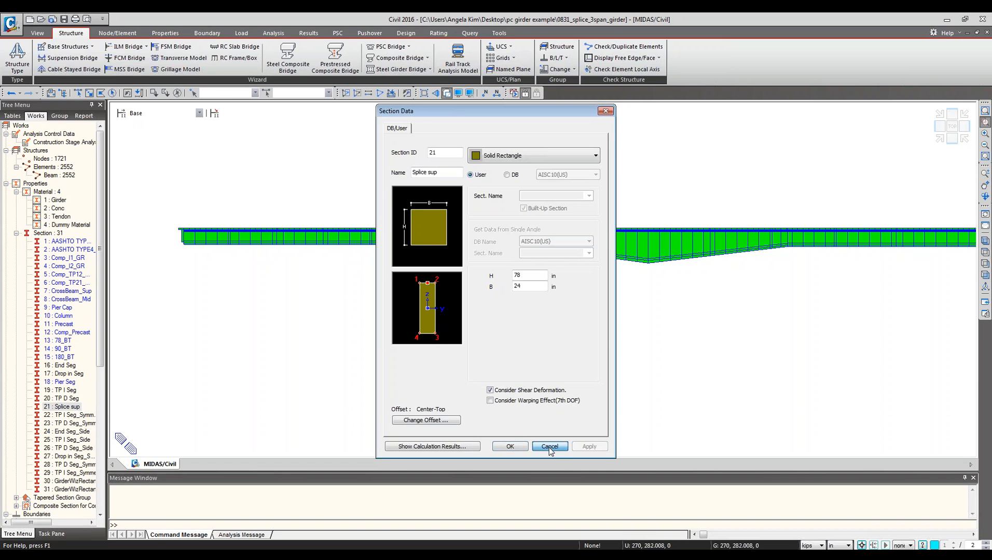
# Open the End Seg section's properties and scroll through its girder dimensions.
pyautogui.rightClick(66, 368)
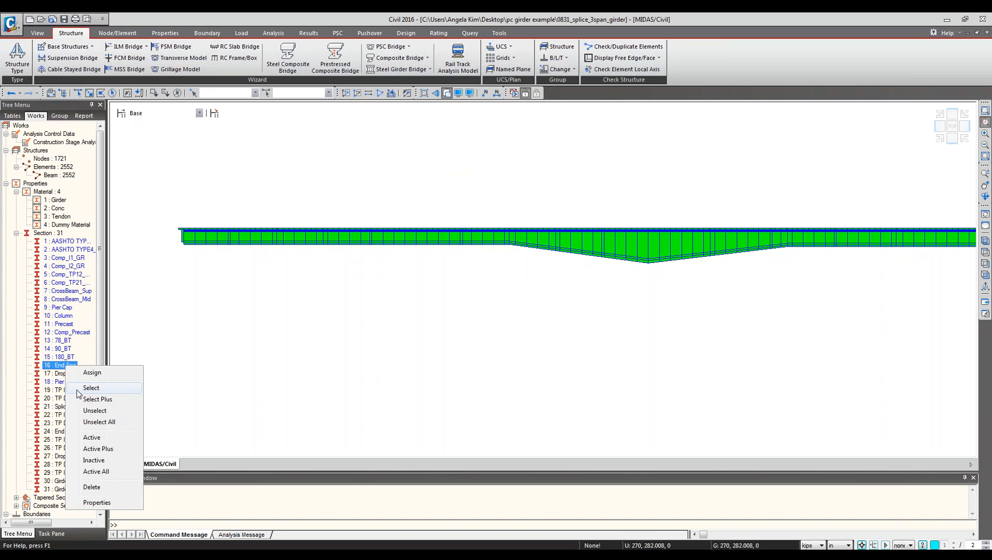
pyautogui.click(103, 500)
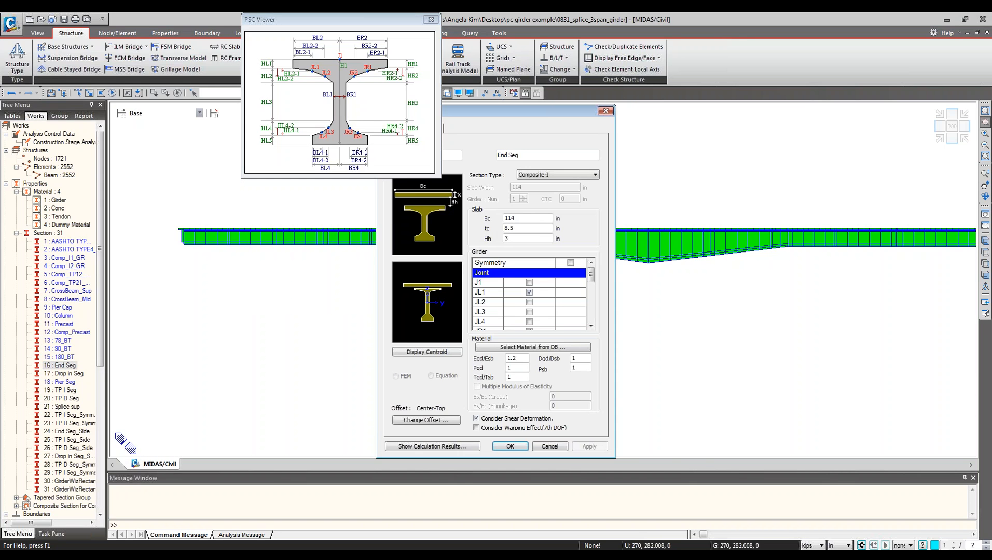
pyautogui.moveTo(524, 122); pyautogui.dragTo(614, 126)
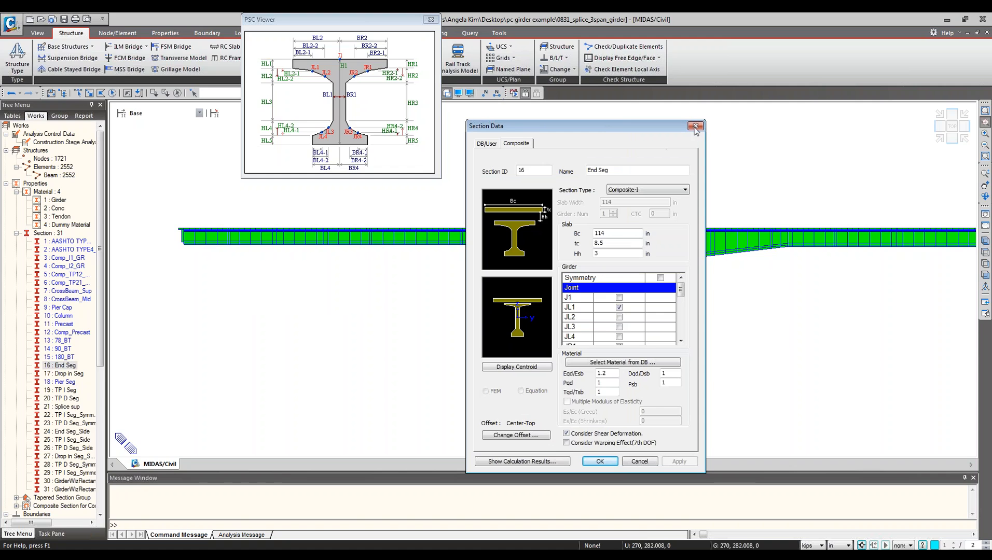
pyautogui.moveTo(682, 293)
pyautogui.mouseDown()
pyautogui.moveTo(682, 317)
pyautogui.moveTo(687, 309)
pyautogui.mouseUp()
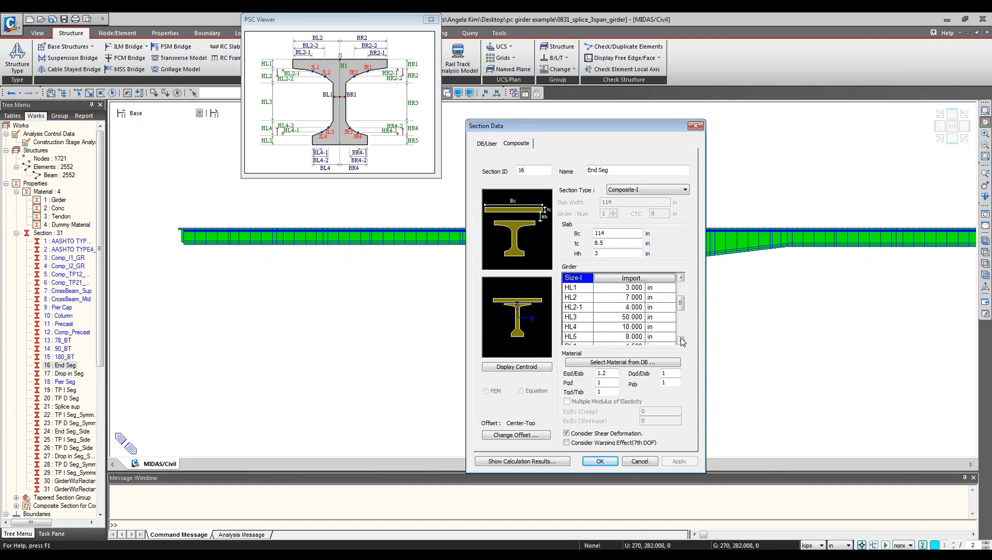
pyautogui.click(630, 318)
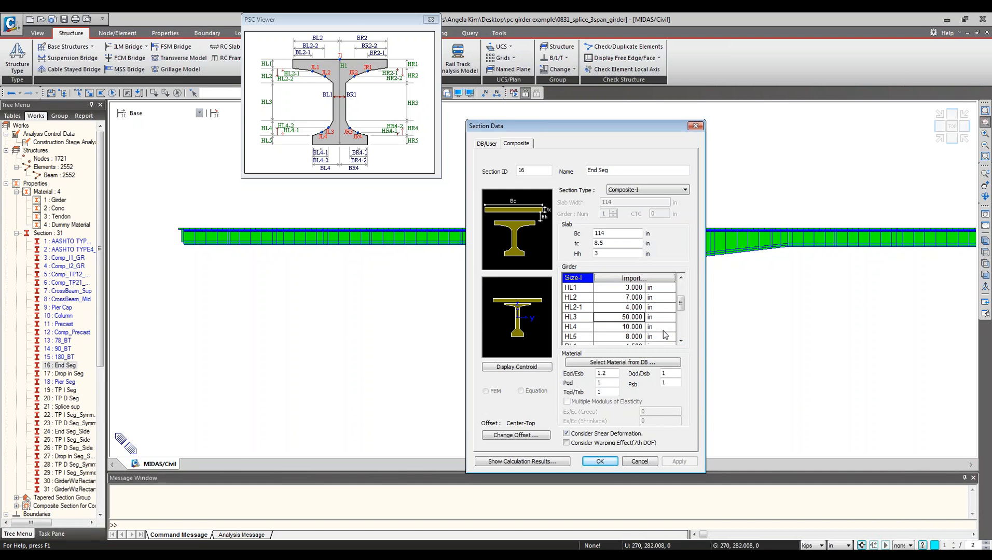
pyautogui.write('7')
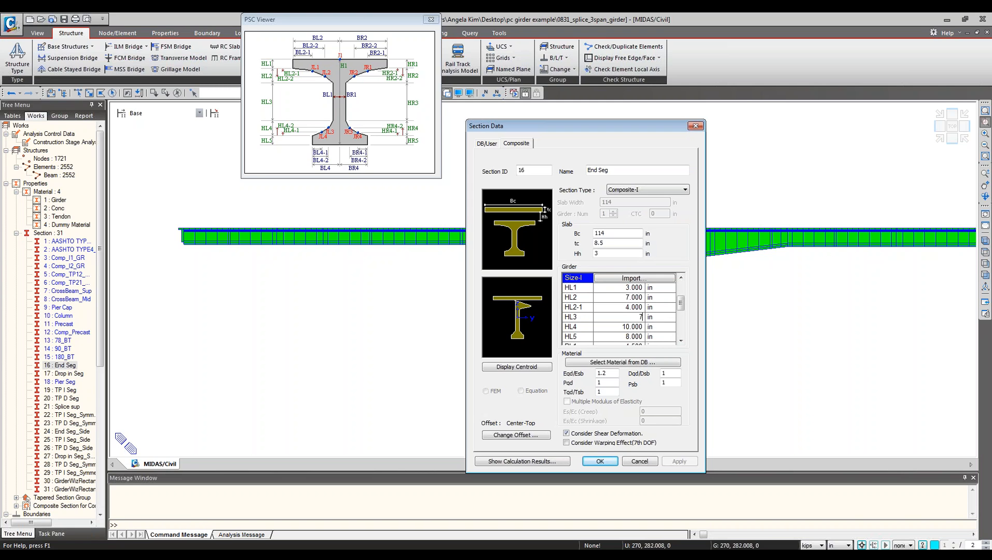
pyautogui.write('0')
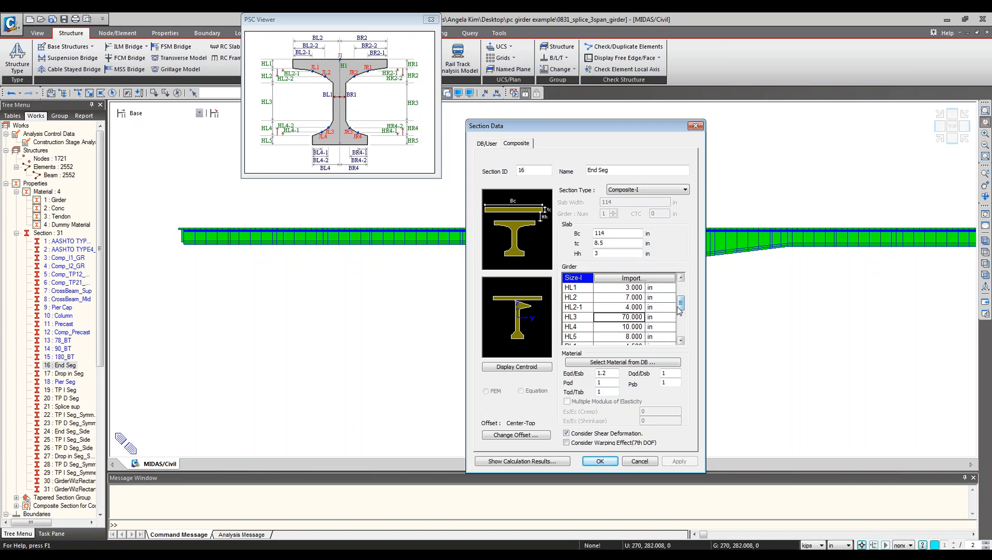
pyautogui.moveTo(681, 307); pyautogui.dragTo(681, 328)
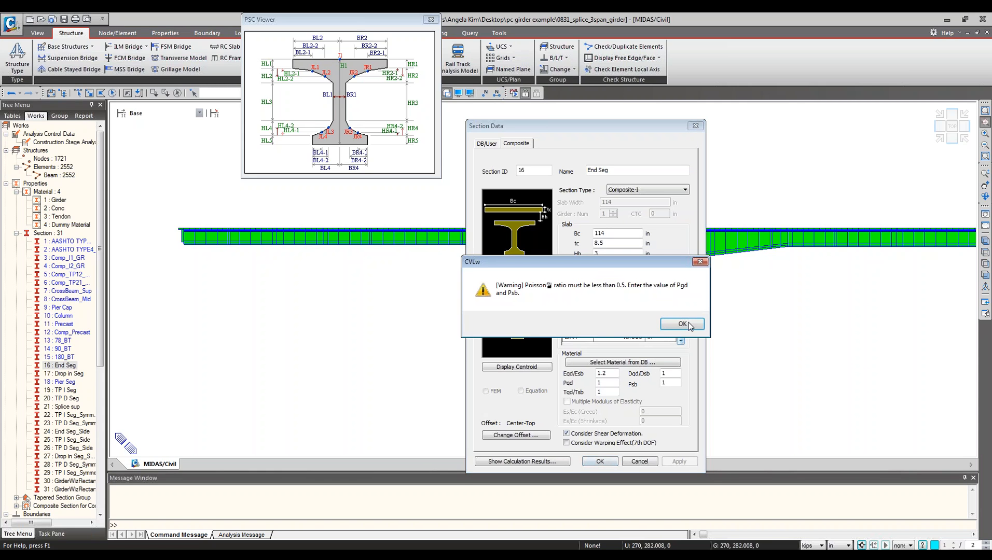
pyautogui.click(687, 324)
pyautogui.moveTo(680, 330); pyautogui.dragTo(681, 307)
pyautogui.click(630, 298)
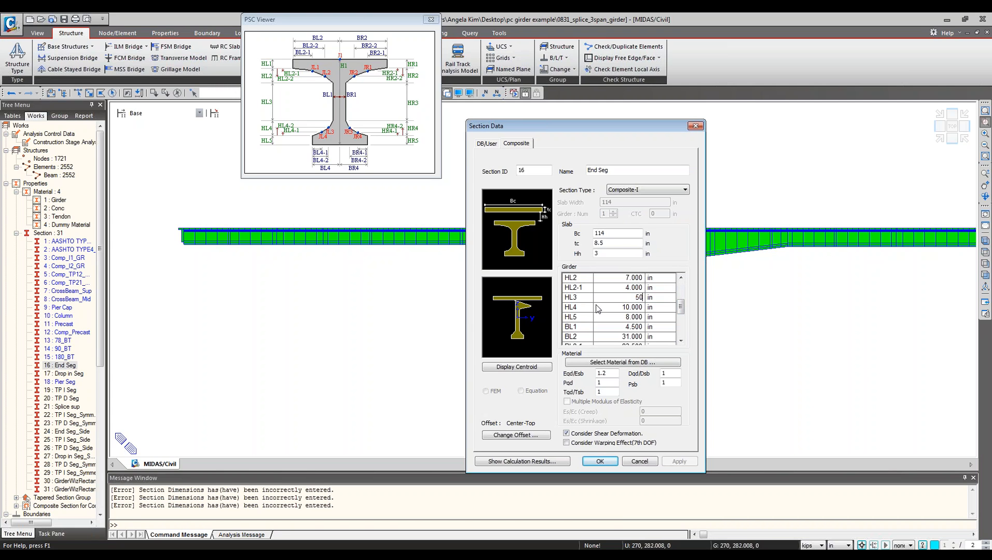
pyautogui.write('50')
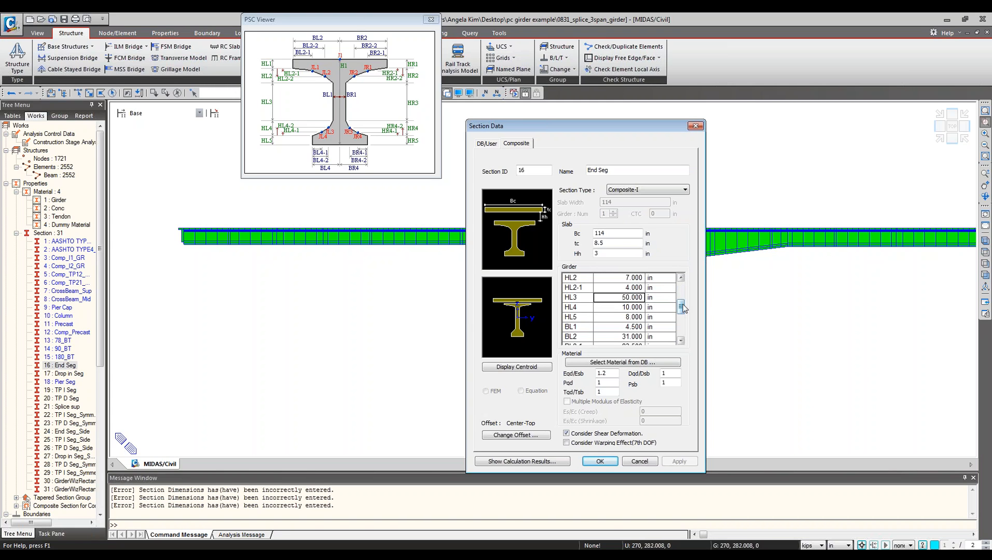
# Set the End Seg section's girder HL3 dimension to 70 in and confirm the section data.
pyautogui.moveTo(680, 307); pyautogui.dragTo(682, 296)
pyautogui.scroll(2, 681, 295)
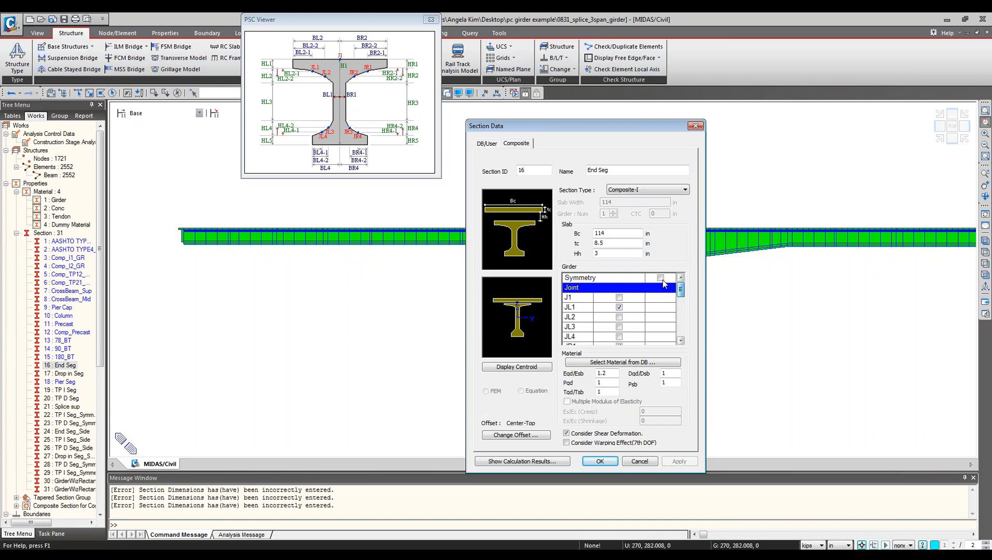
pyautogui.scroll(-3, 684, 295)
pyautogui.click(637, 298)
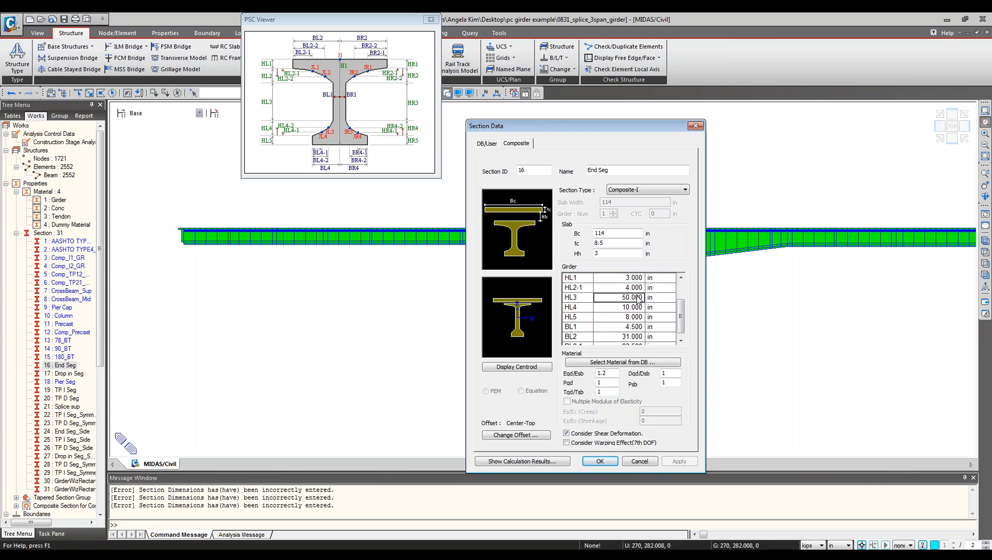
pyautogui.write('70')
pyautogui.press('Return')
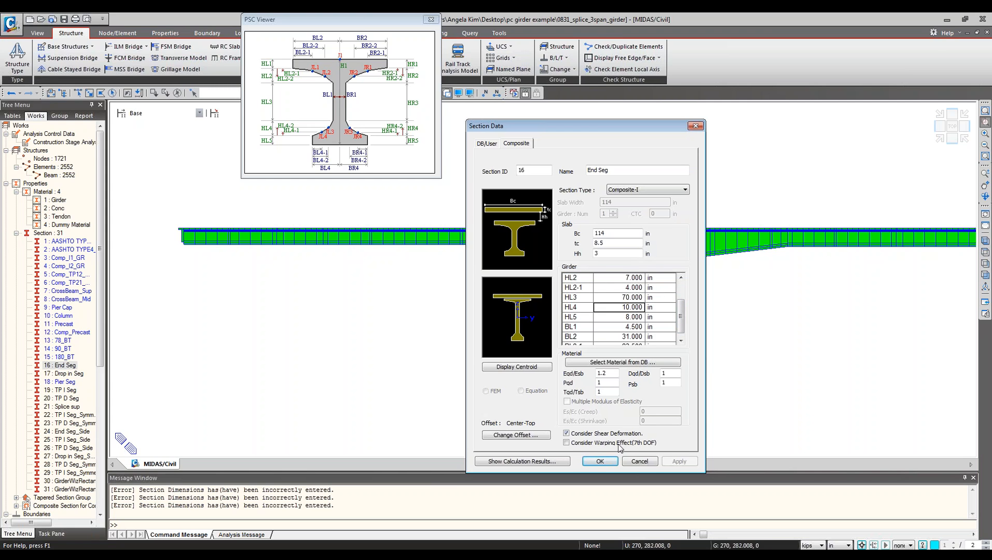
pyautogui.click(607, 461)
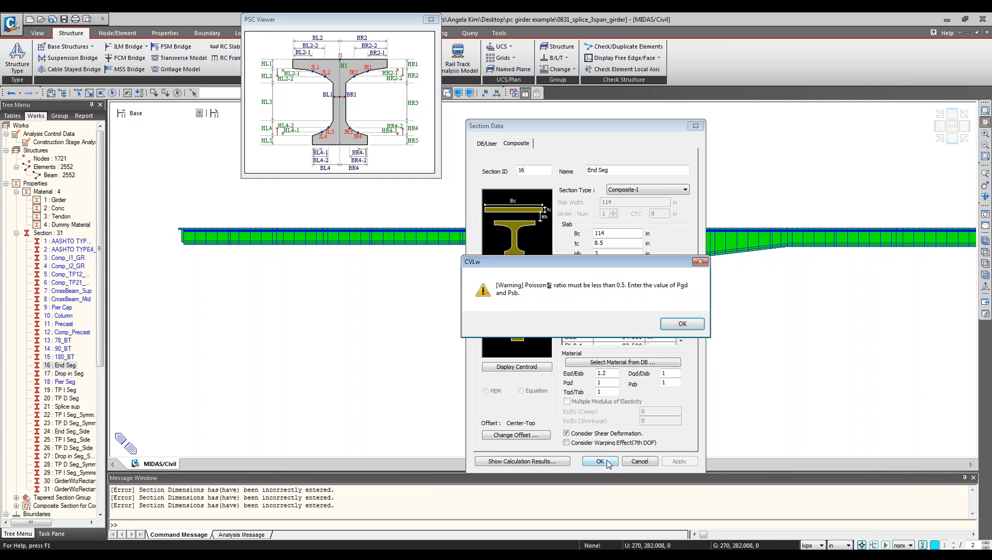
pyautogui.click(680, 326)
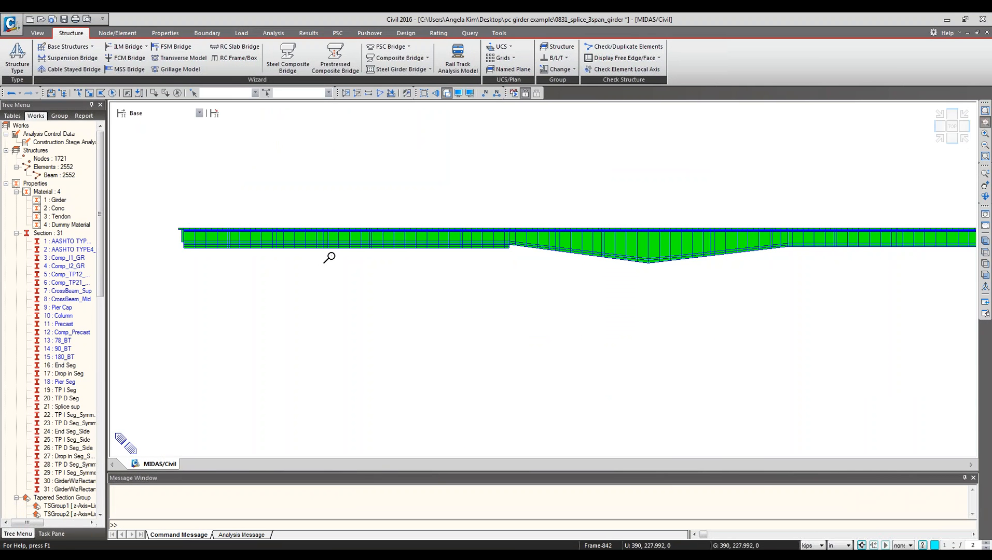
# Inspect the modified girder end segments in the 3D view.
pyautogui.keyDown('ctrl'); pyautogui.moveTo(331, 254); pyautogui.dragTo(351, 264, button='middle'); pyautogui.keyUp('ctrl')
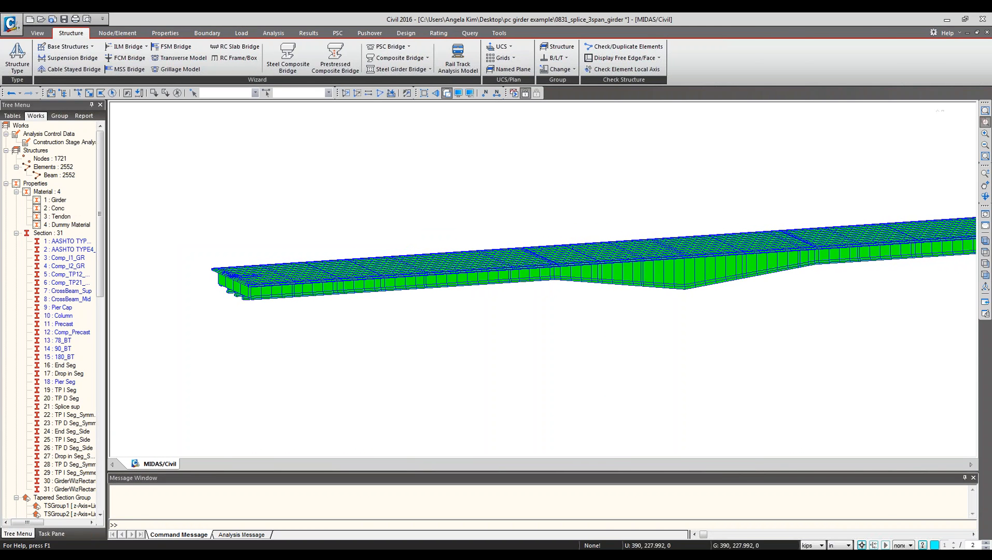
pyautogui.keyDown('ctrl'); pyautogui.moveTo(374, 321); pyautogui.dragTo(393, 279, button='middle'); pyautogui.keyUp('ctrl')
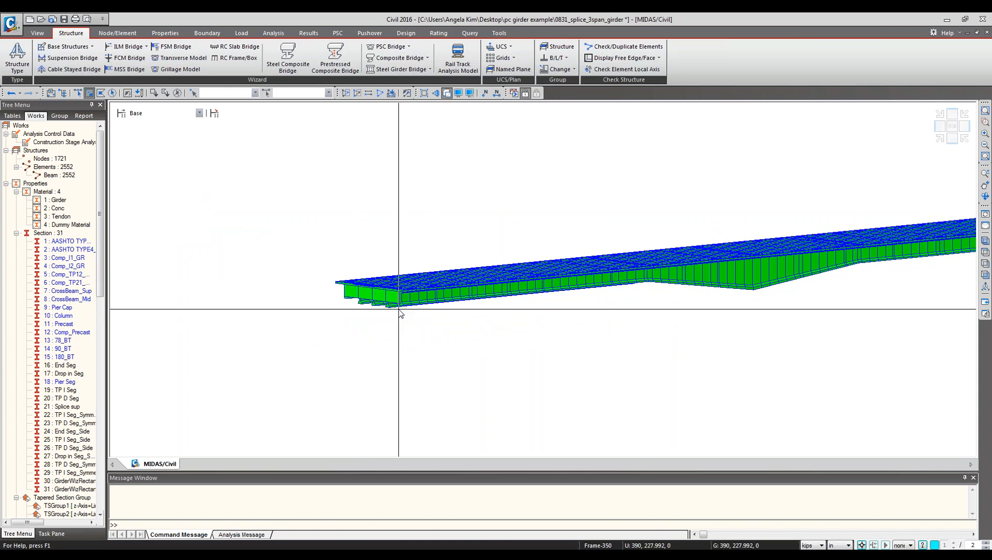
pyautogui.scroll(2, 402, 309)
pyautogui.scroll(6, 412, 281)
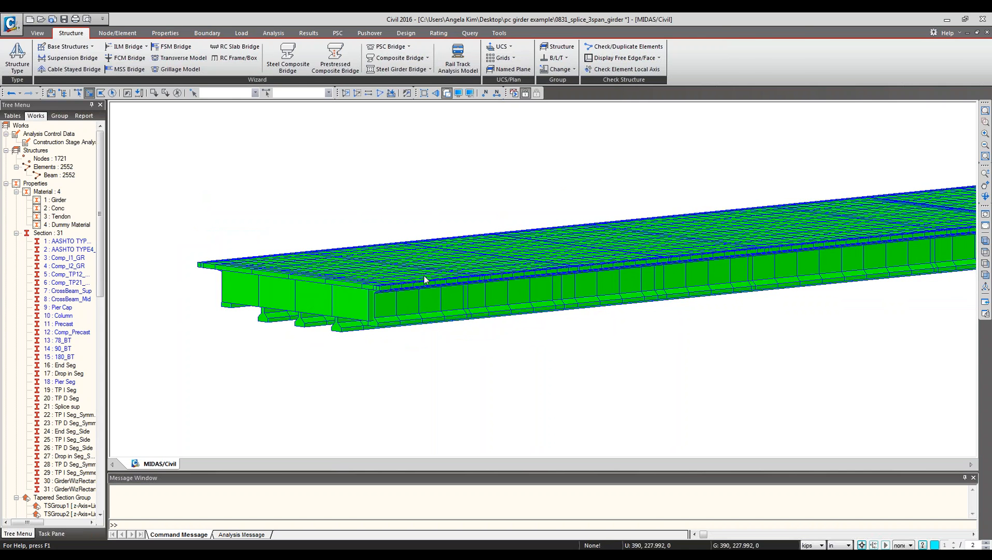
pyautogui.scroll(1, 427, 281)
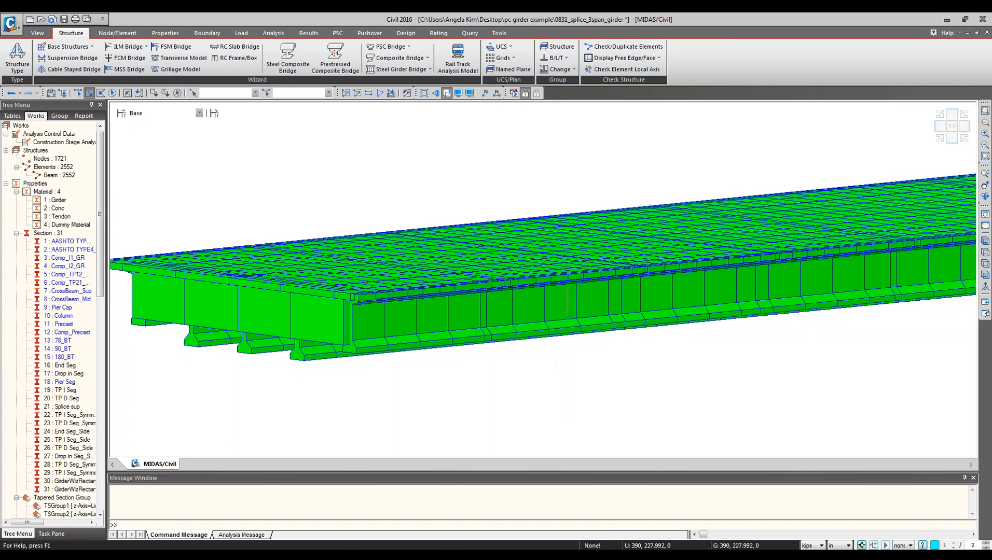
pyautogui.click(266, 525)
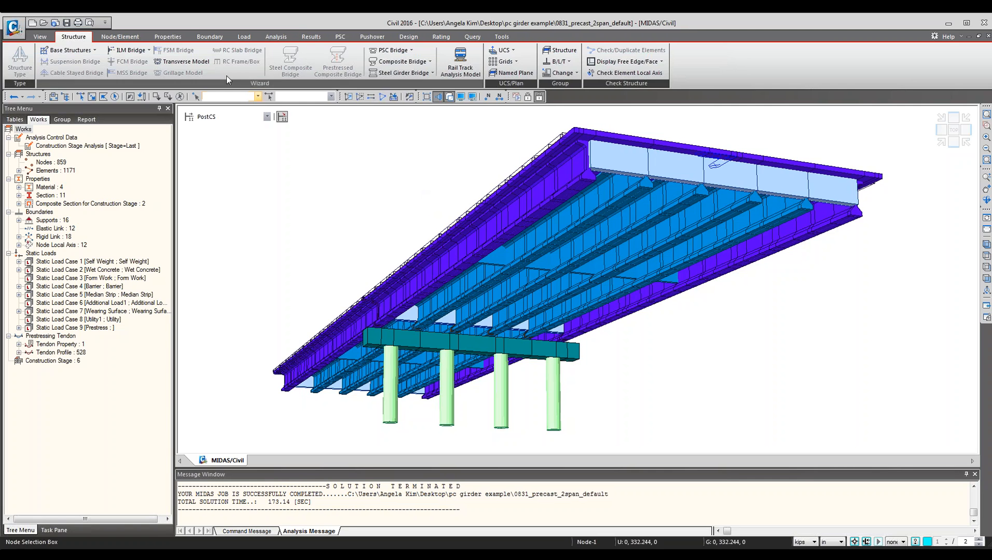
# Open the creep/shrinkage time dependent material manager and start adding a new material.
pyautogui.click(167, 37)
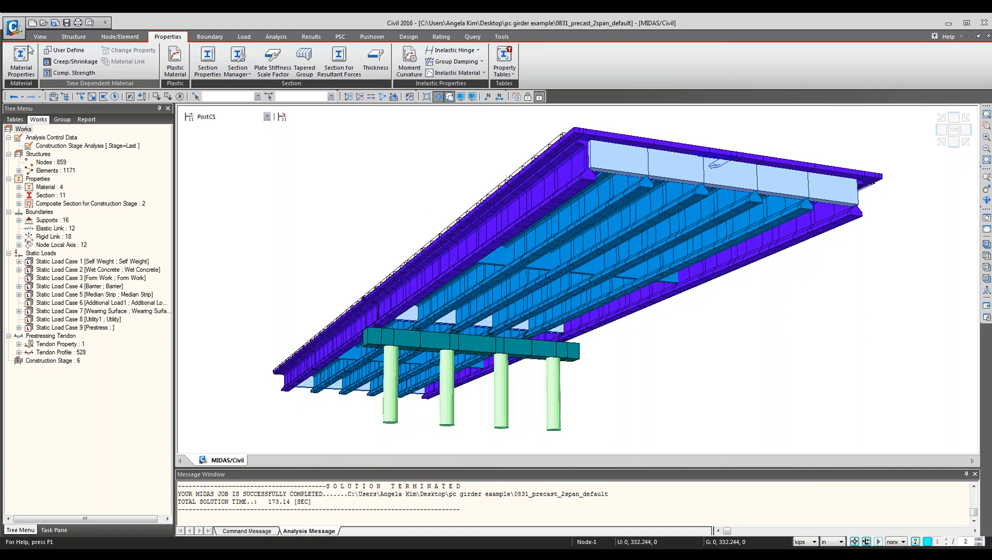
pyautogui.click(70, 61)
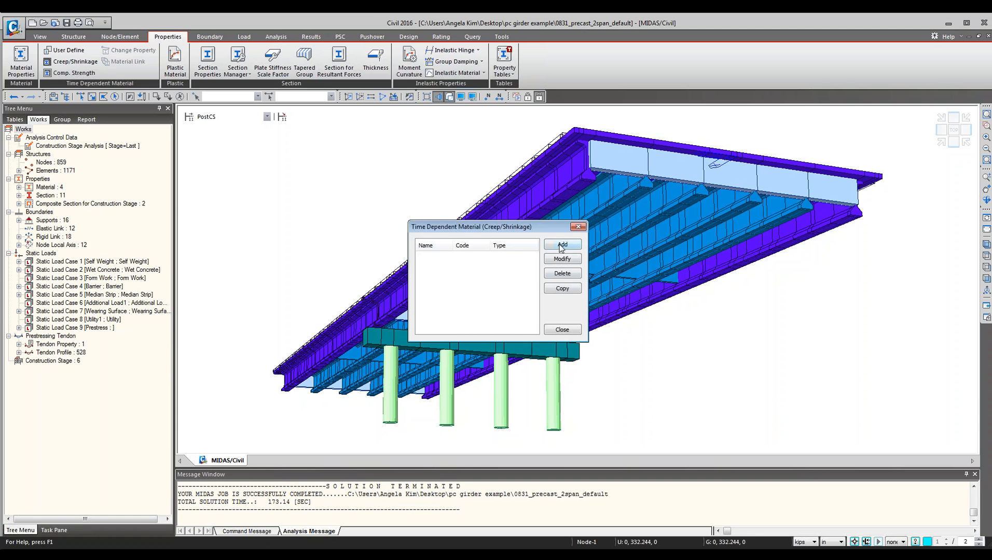
pyautogui.moveTo(519, 227); pyautogui.dragTo(313, 155)
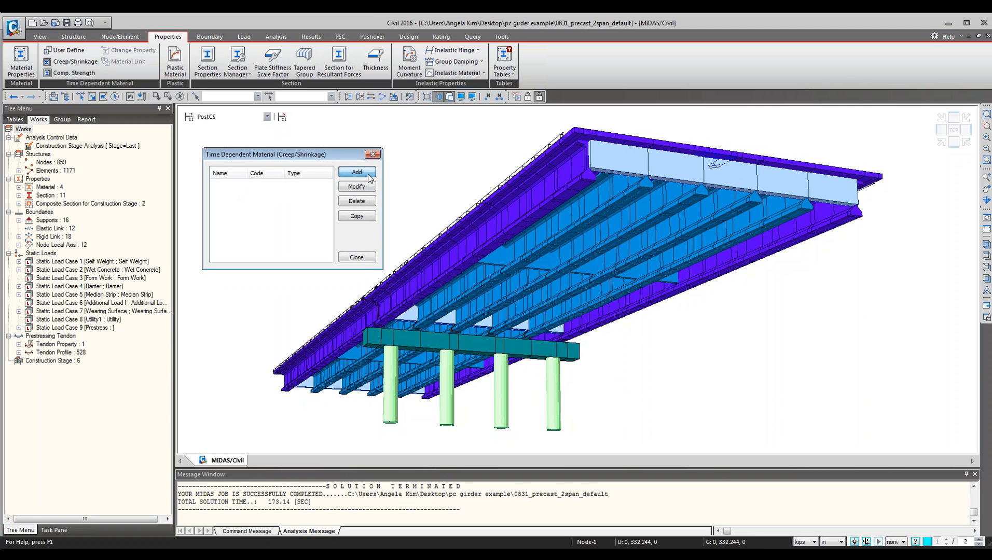
pyautogui.click(352, 169)
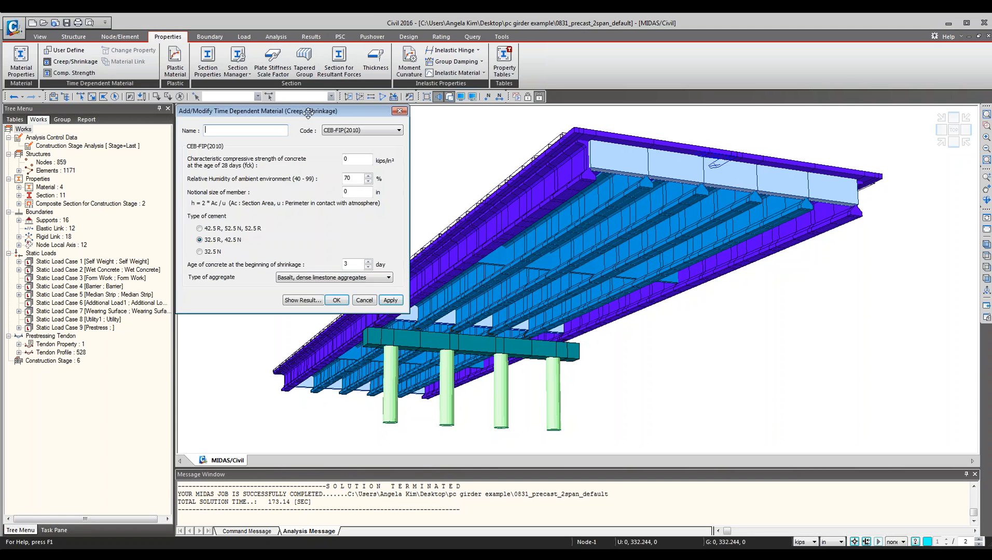
pyautogui.moveTo(306, 110); pyautogui.dragTo(325, 158)
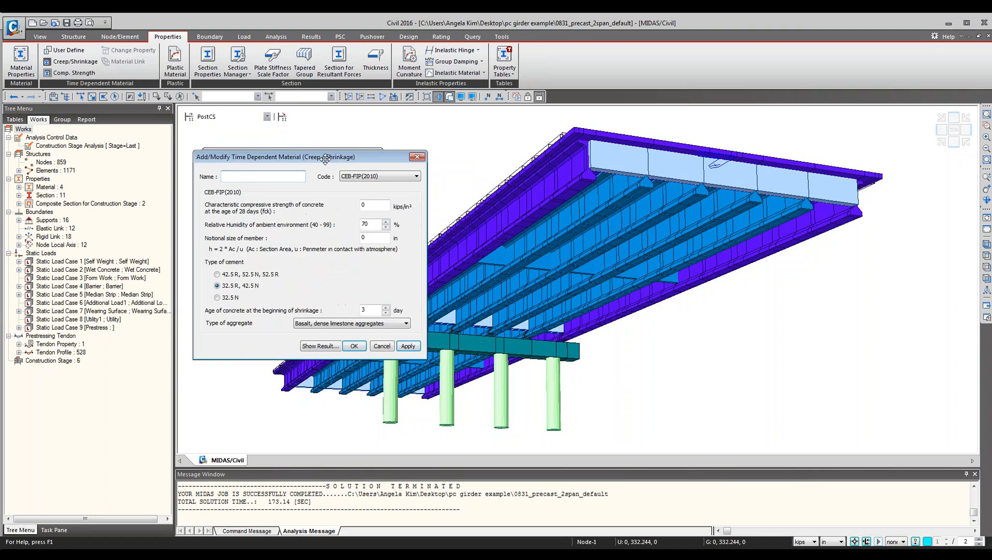
# Keep the CEB-FIP(2010) code, set the 28-day compressive strength to 4 kips/in² and name the material creep shrink.
pyautogui.click(371, 178)
pyautogui.click(405, 187)
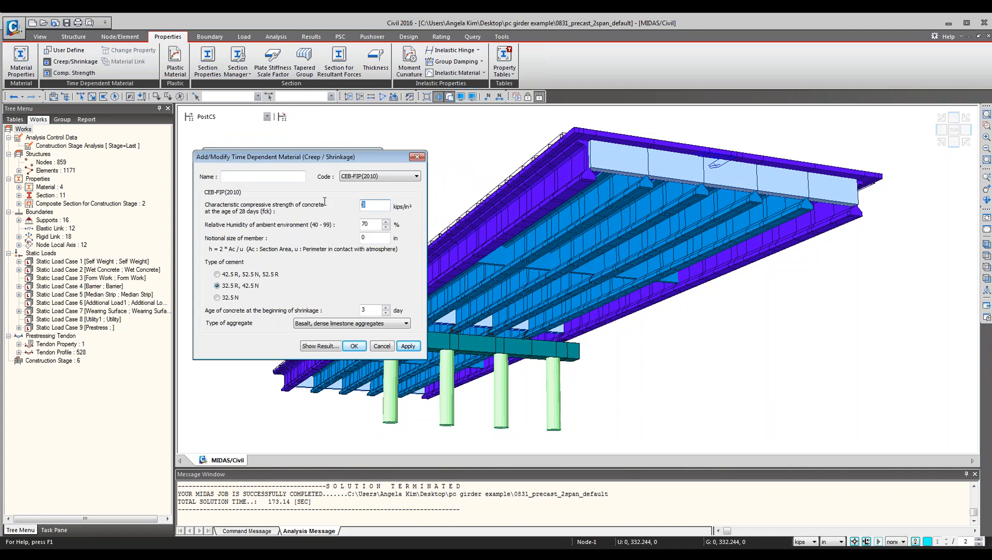
pyautogui.write('4')
pyautogui.click(352, 178)
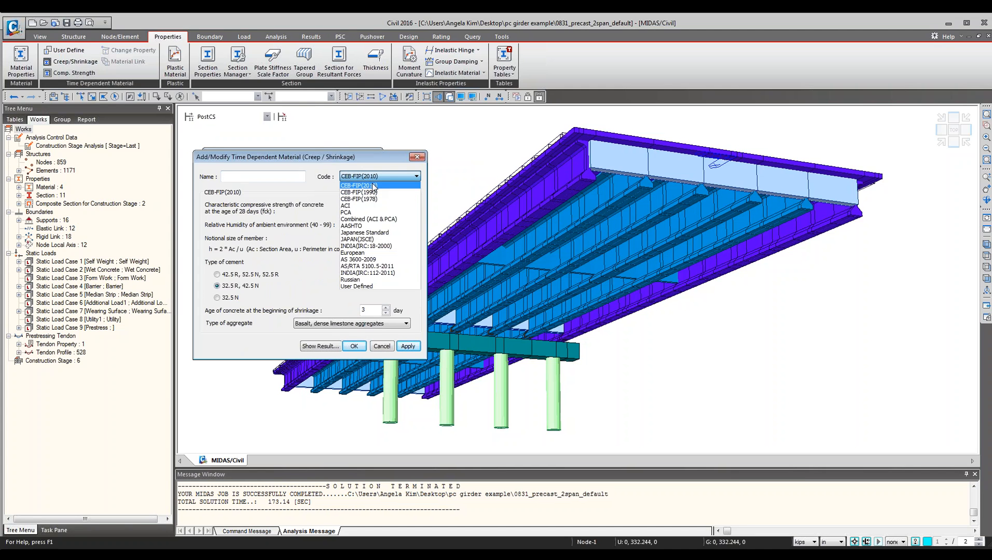
pyautogui.click(264, 175)
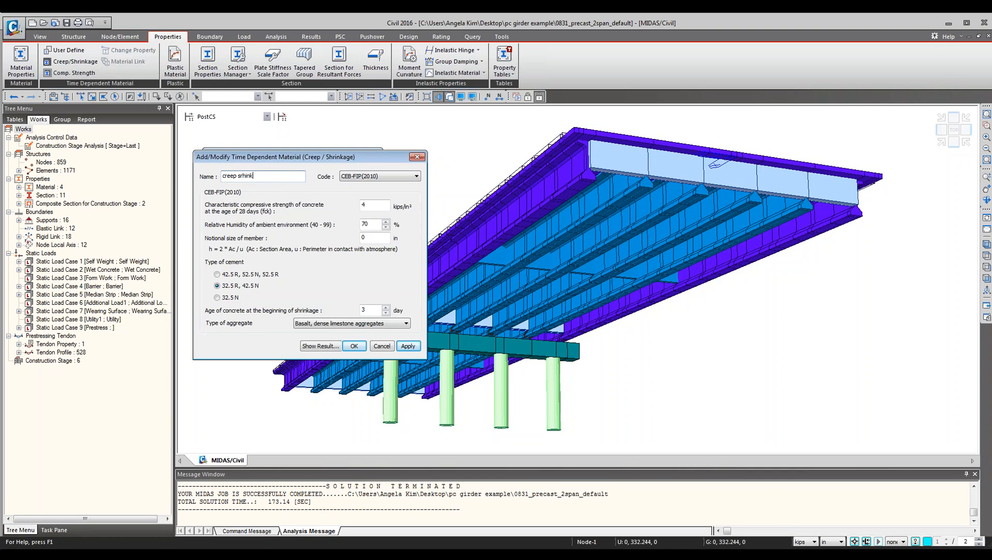
# Complete the material name as creep shrinkage and set the notional size of member to 10 in.
pyautogui.write('age')
pyautogui.moveTo(373, 238); pyautogui.dragTo(222, 225)
pyautogui.write('1')
pyautogui.doubleClick(364, 237)
# Display the creep coefficient function graph for the material and close it.
pyautogui.click(320, 346)
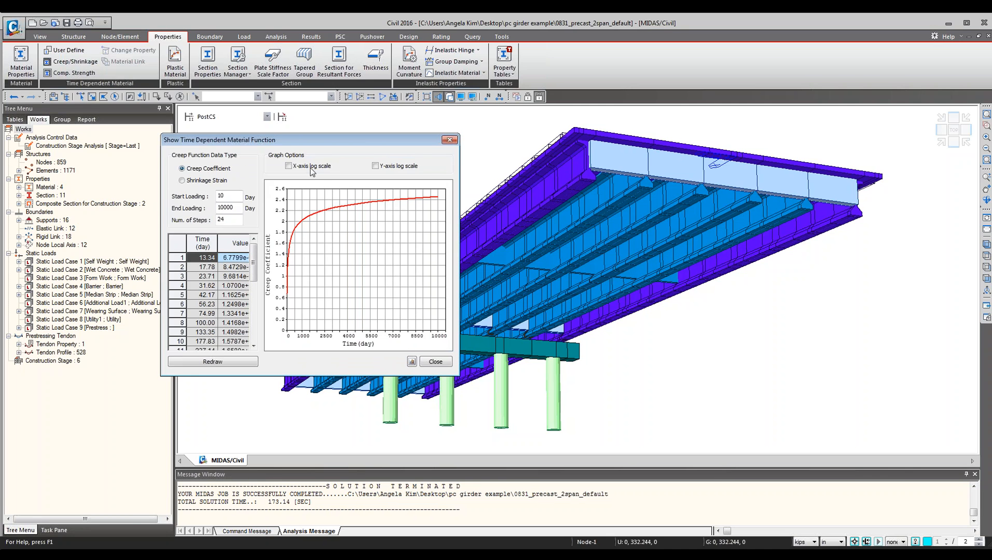
pyautogui.moveTo(348, 141); pyautogui.dragTo(579, 164)
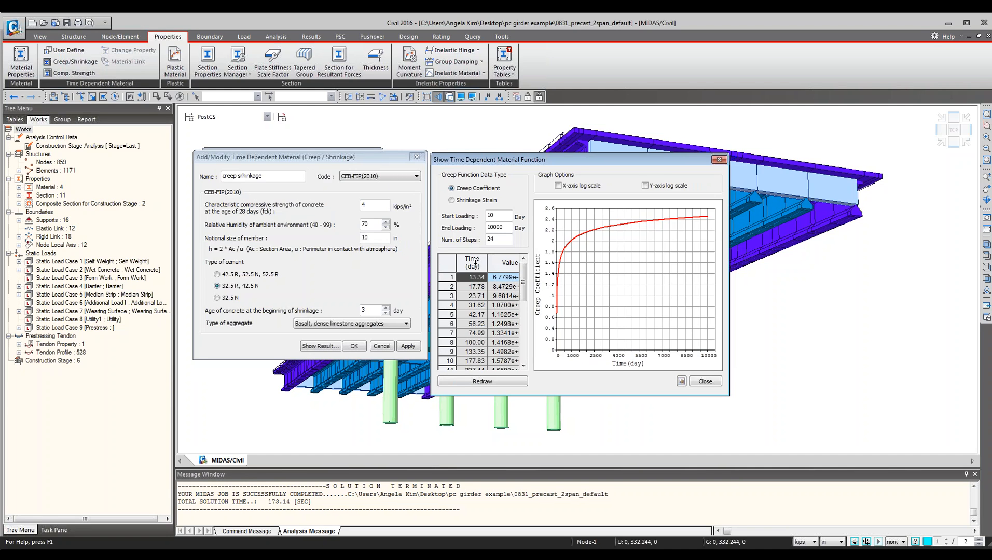
pyautogui.click(381, 205)
pyautogui.click(705, 382)
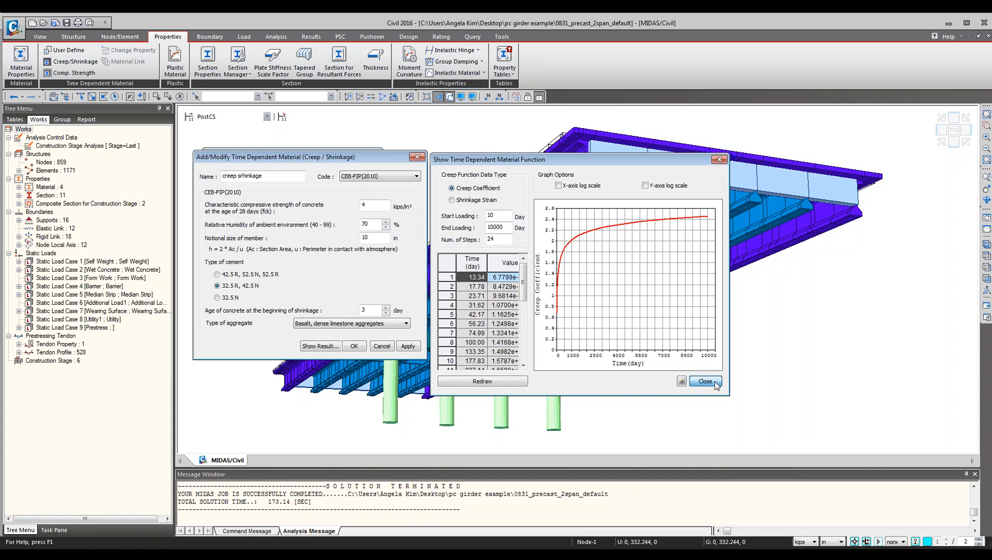
# Save the creep/shrinkage material, accept deleting the analysis results, and close the material manager.
pyautogui.click(354, 346)
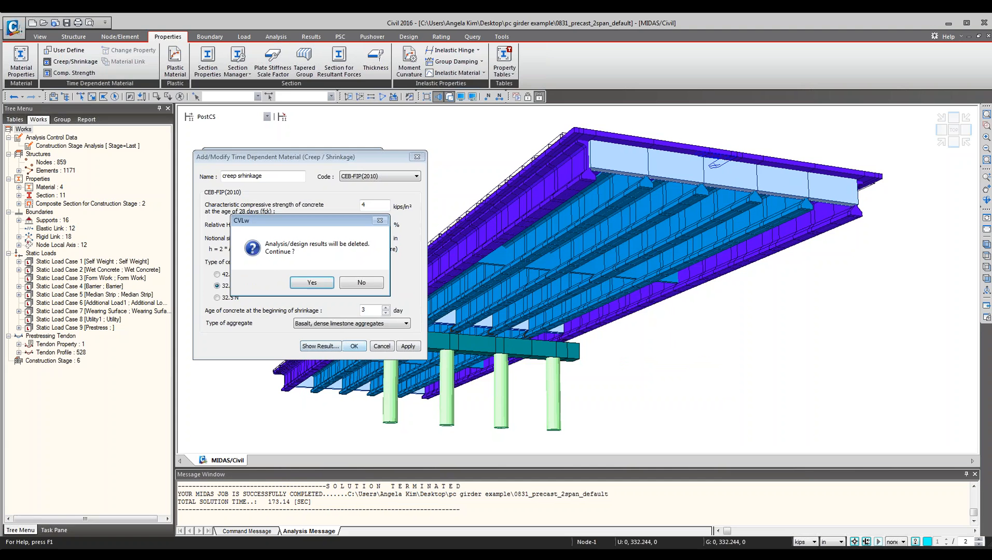
pyautogui.click(312, 282)
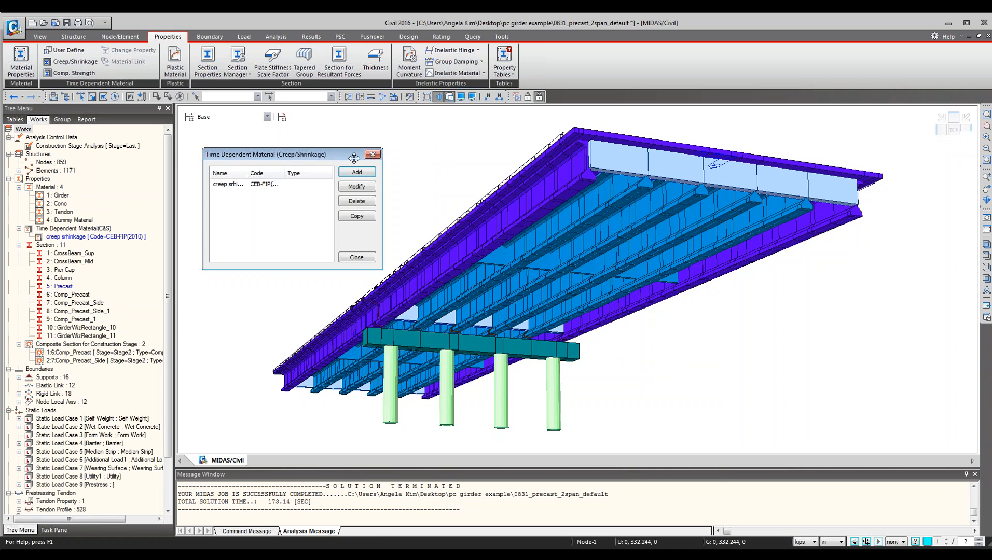
pyautogui.click(372, 155)
# Add a compressive strength development material with code CEB-FIP(2010) and 4 kips/in² mean strength, and redraw its graph.
pyautogui.click(63, 73)
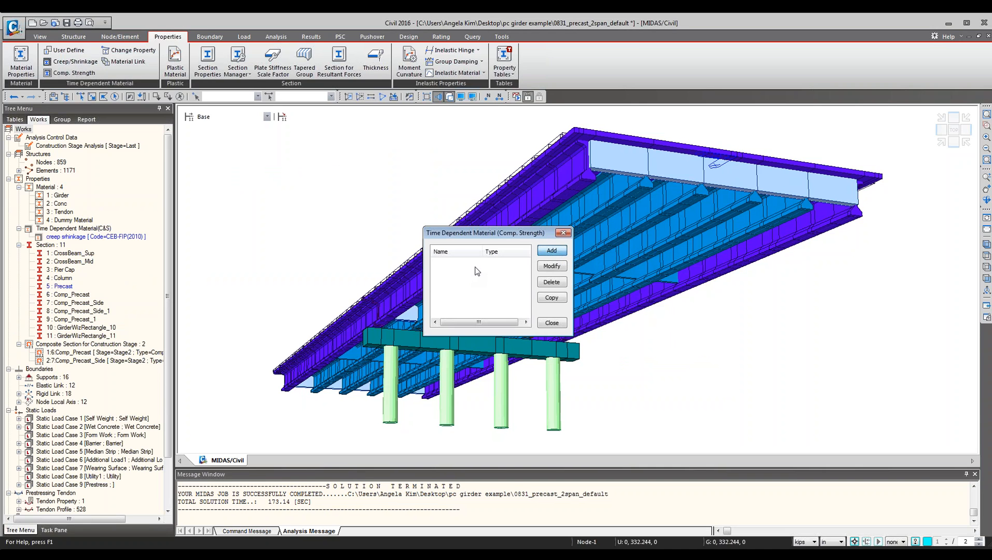
pyautogui.press('Return')
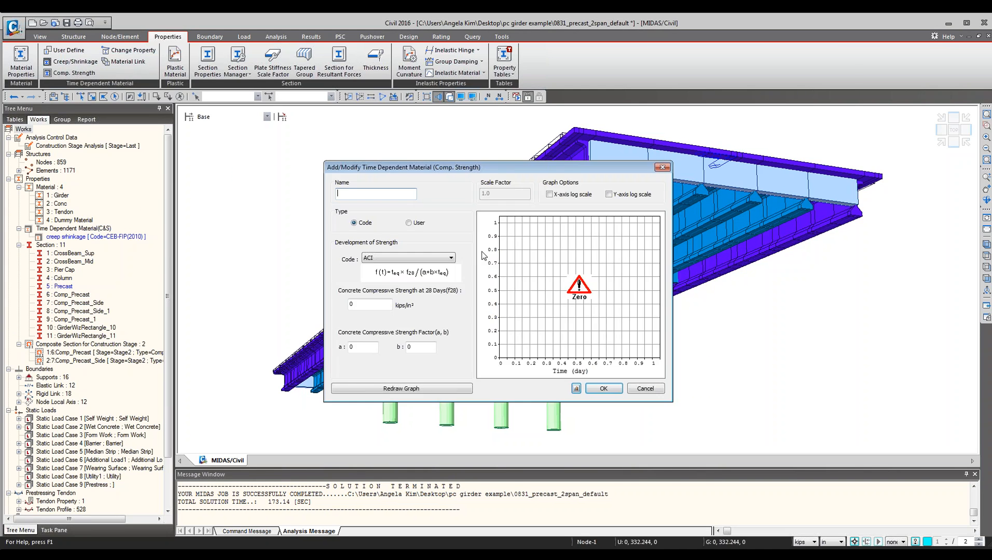
pyautogui.click(394, 258)
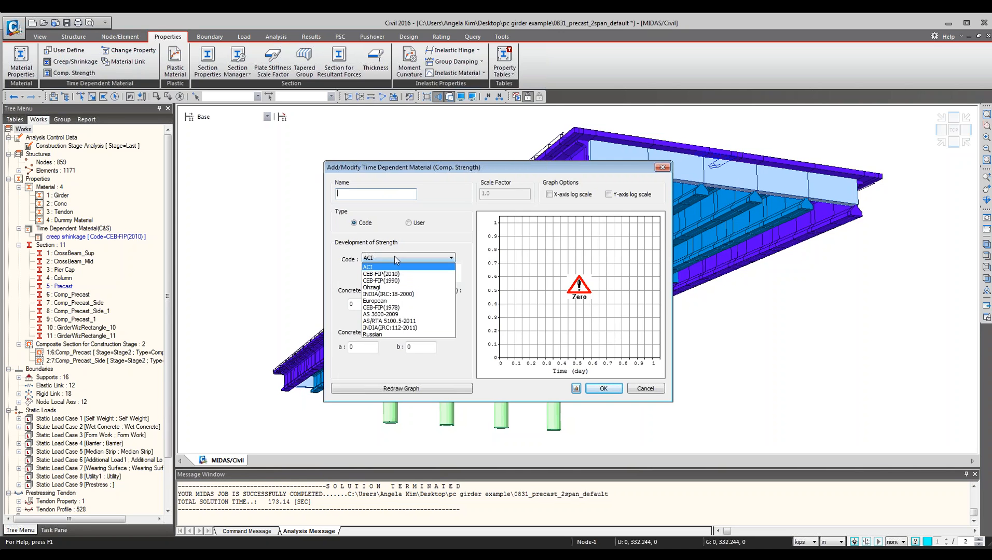
pyautogui.click(390, 272)
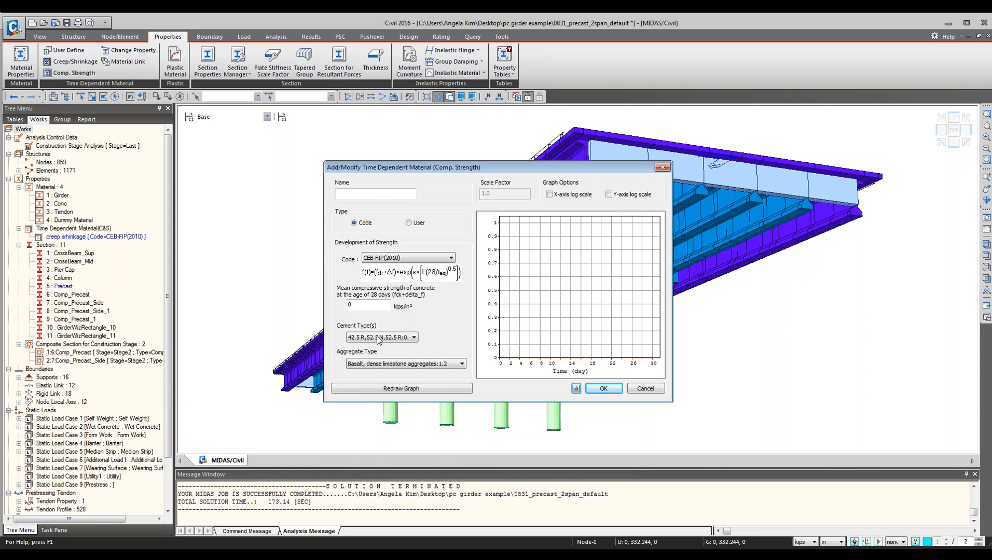
pyautogui.click(379, 338)
pyautogui.click(457, 338)
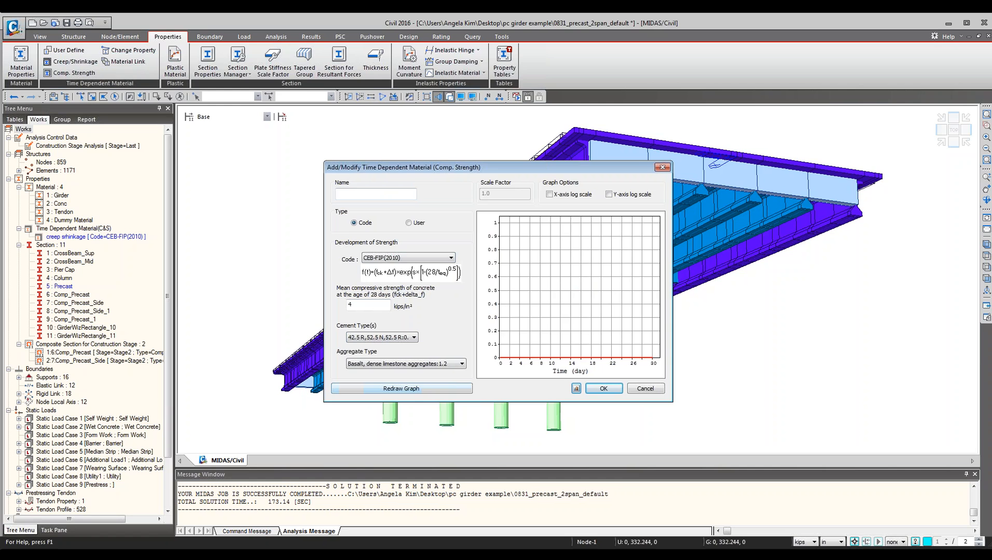
pyautogui.click(408, 391)
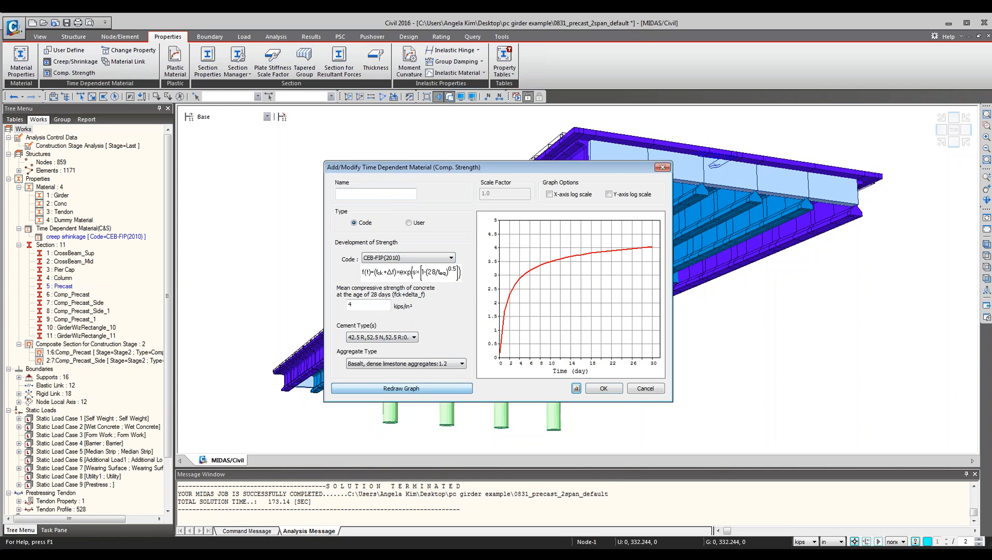
# Name the strength material comp s, save it, and close the compressive strength manager.
pyautogui.click(384, 193)
pyautogui.write('comp s')
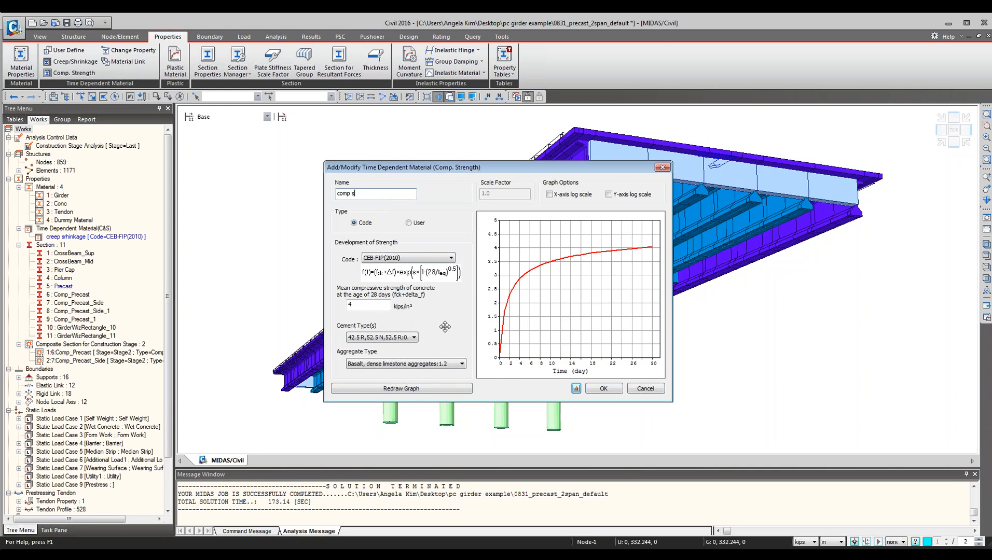
pyautogui.click(603, 389)
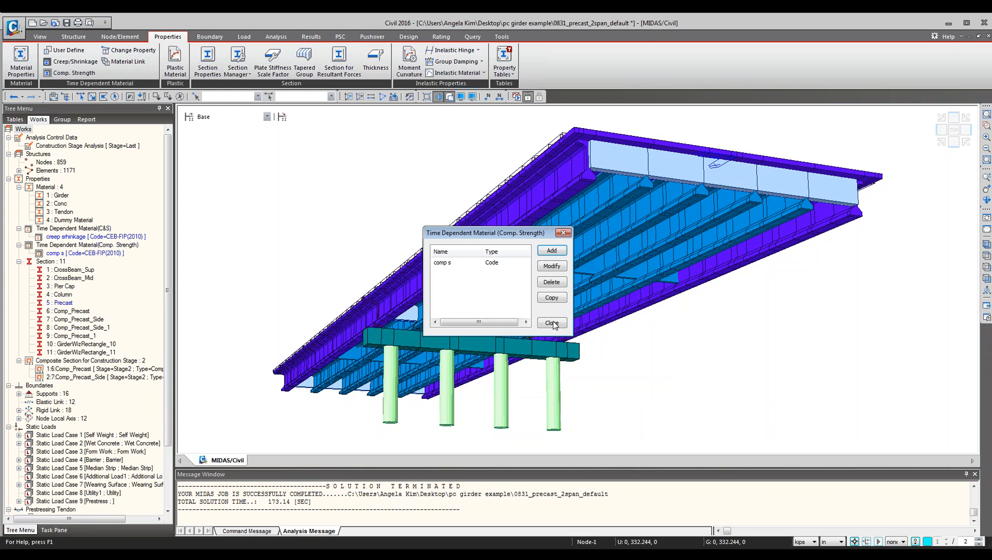
pyautogui.click(552, 323)
# Link the creep shrinkage and comp s time-dependent materials to the Girder material.
pyautogui.click(125, 61)
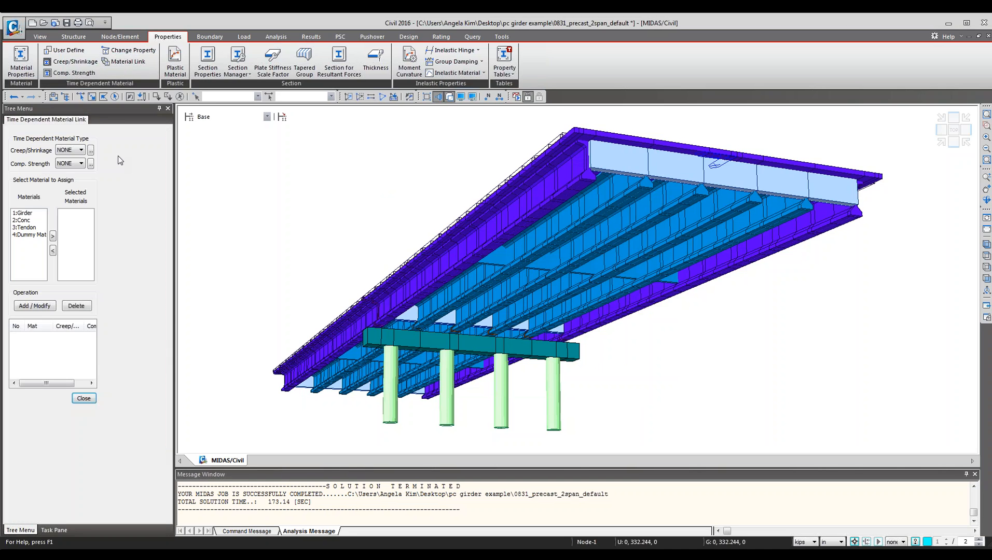
pyautogui.click(23, 213)
pyautogui.click(53, 238)
pyautogui.click(76, 150)
pyautogui.click(72, 166)
pyautogui.click(71, 164)
pyautogui.click(69, 178)
pyautogui.click(42, 306)
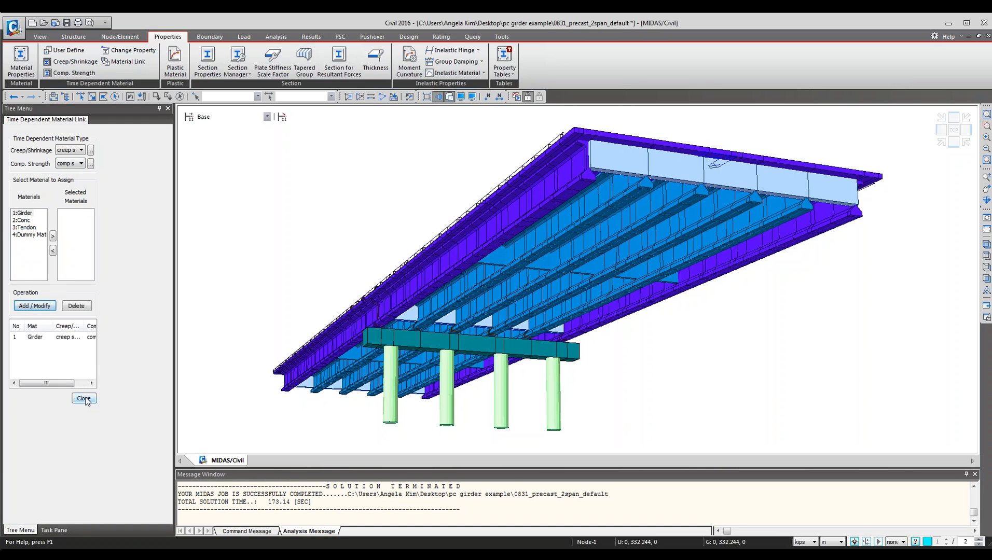
# Link the same time-dependent materials to the Conc material and close the link panel.
pyautogui.click(25, 220)
pyautogui.click(53, 236)
pyautogui.click(34, 306)
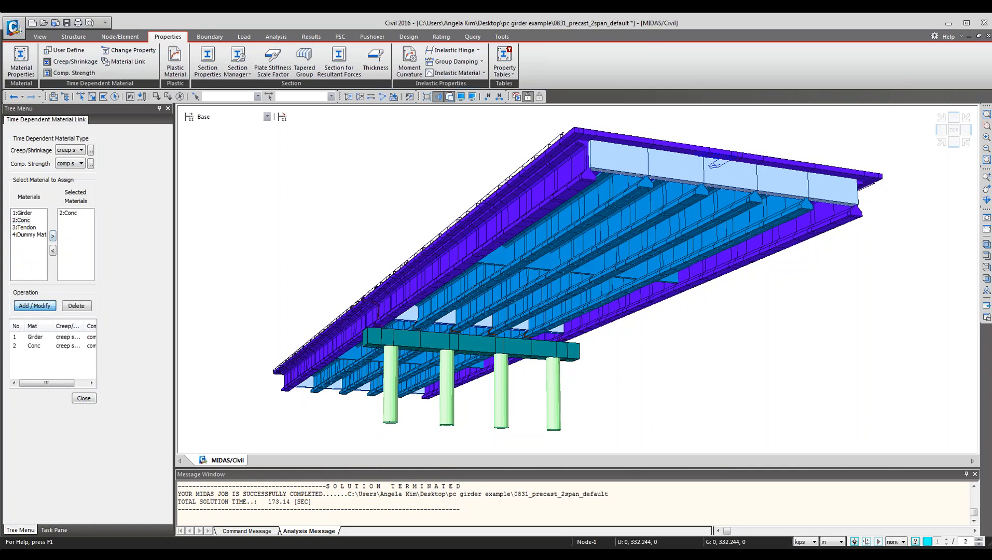
pyautogui.click(84, 398)
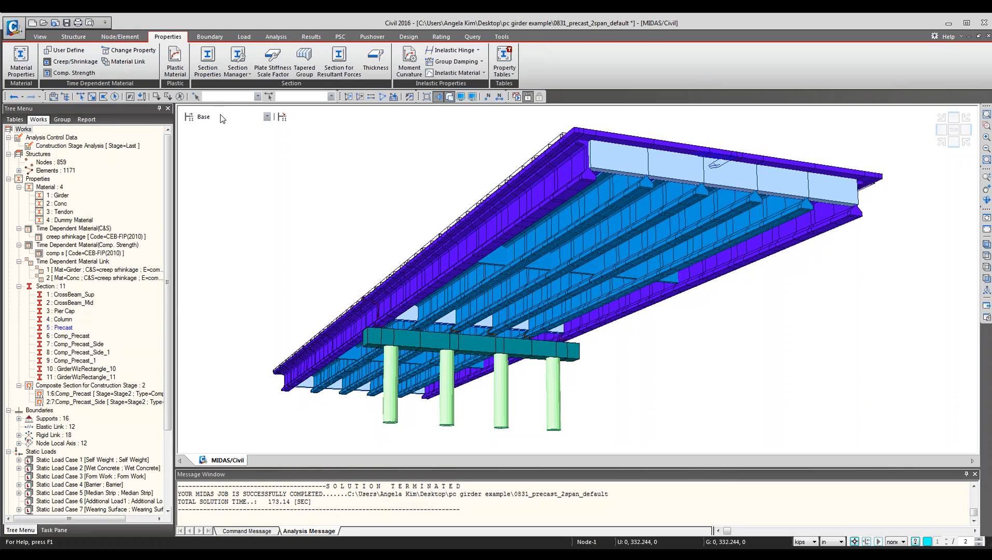
# Open the construction-stage composite section for section 6 and examine its construction sequence columns.
pyautogui.click(281, 118)
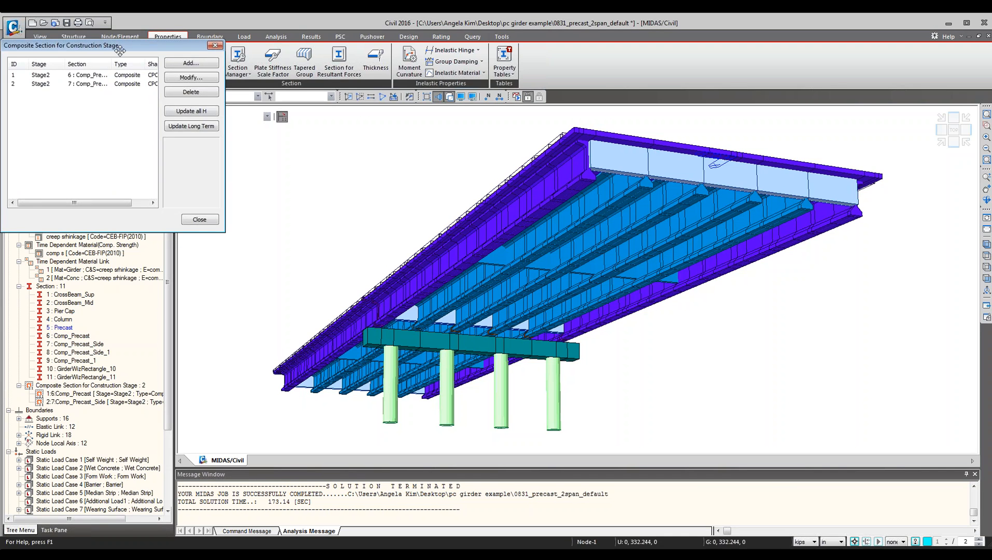
pyautogui.moveTo(120, 50); pyautogui.dragTo(328, 152)
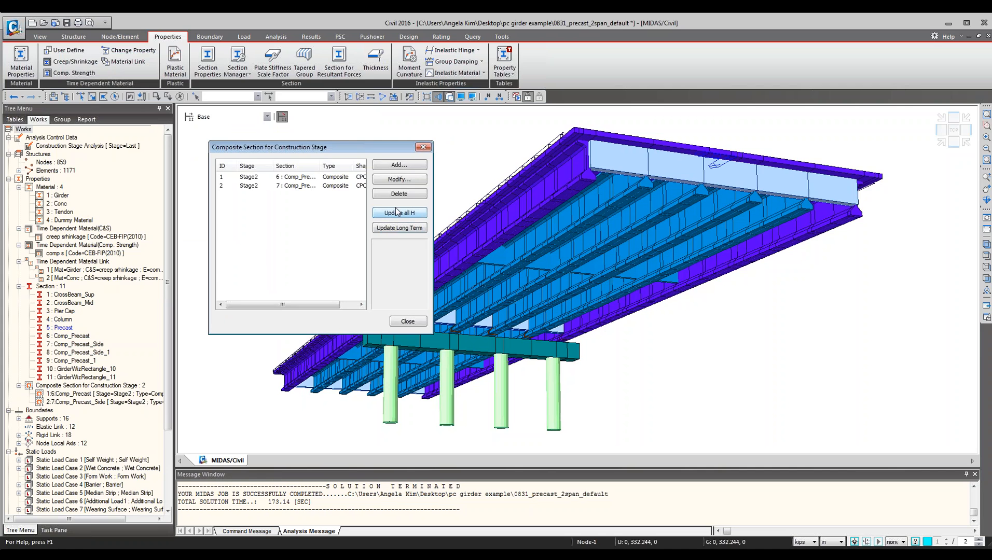
pyautogui.click(279, 178)
pyautogui.doubleClick(280, 181)
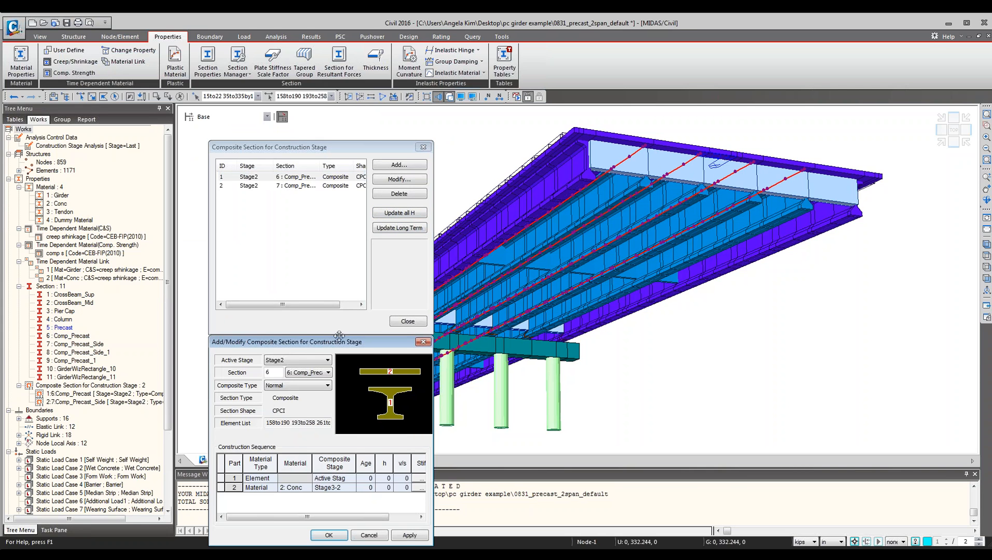
pyautogui.moveTo(341, 341); pyautogui.dragTo(463, 204)
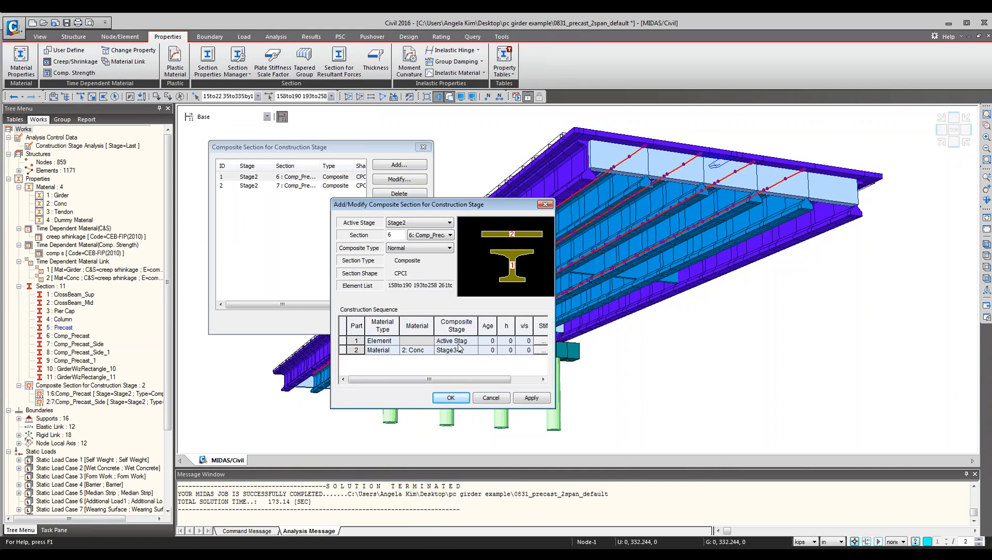
pyautogui.click(488, 326)
pyautogui.click(509, 326)
pyautogui.click(524, 327)
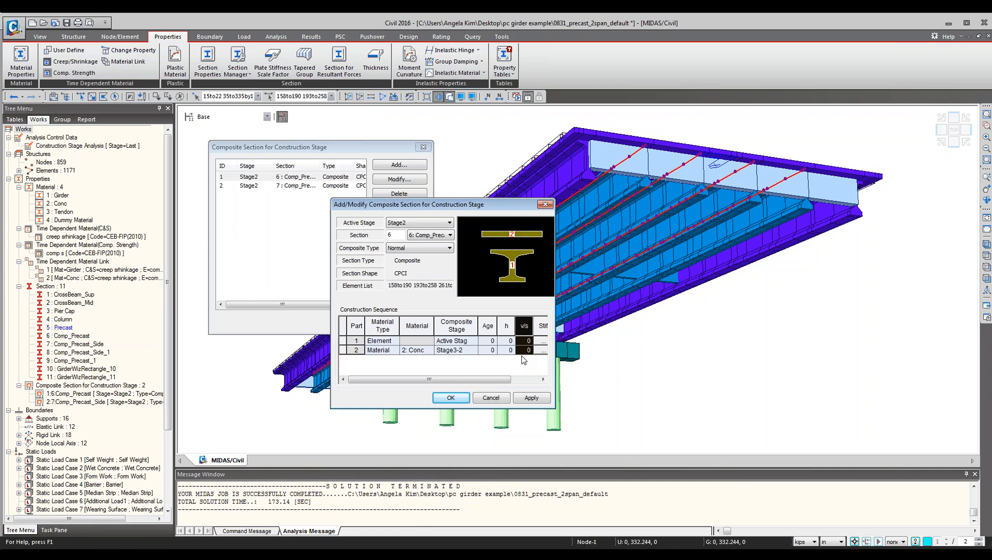
pyautogui.click(525, 343)
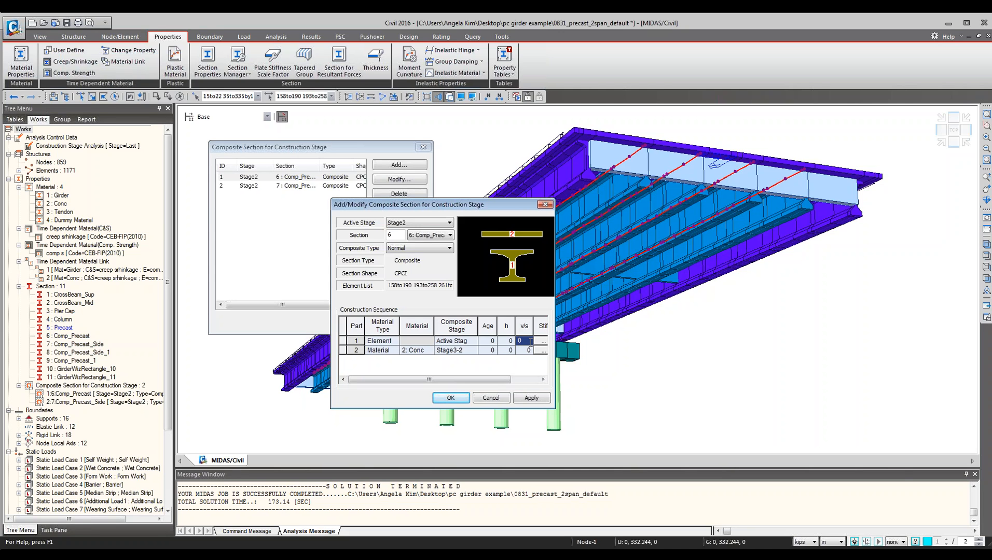
pyautogui.click(508, 327)
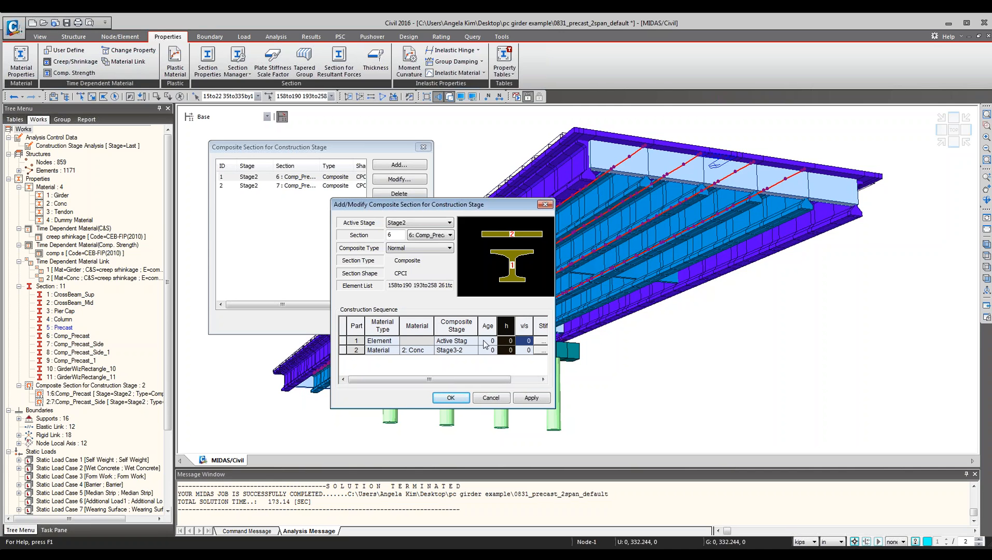
pyautogui.moveTo(495, 206); pyautogui.dragTo(494, 265)
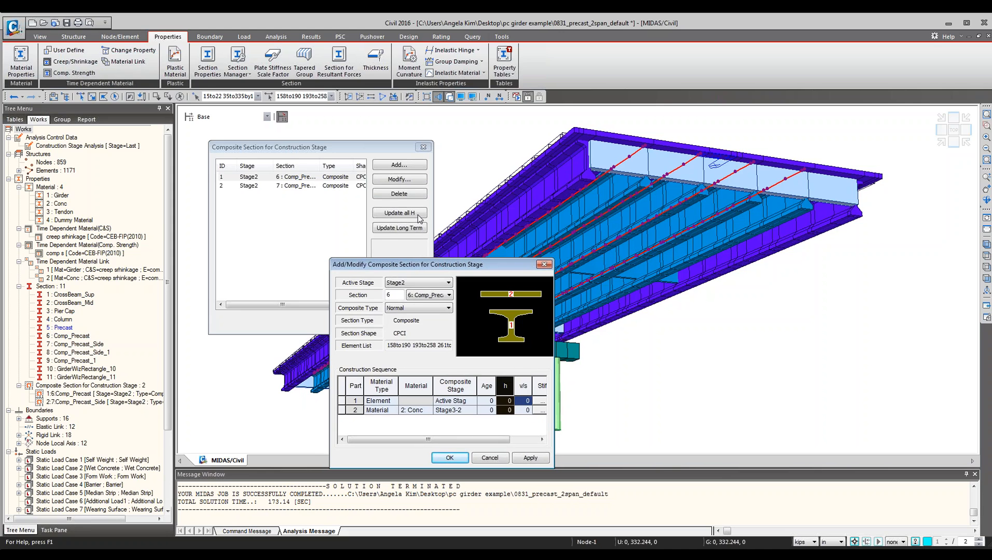
# Set section 6's element part age to 28 and its deck material part age to 7, and confirm.
pyautogui.click(489, 402)
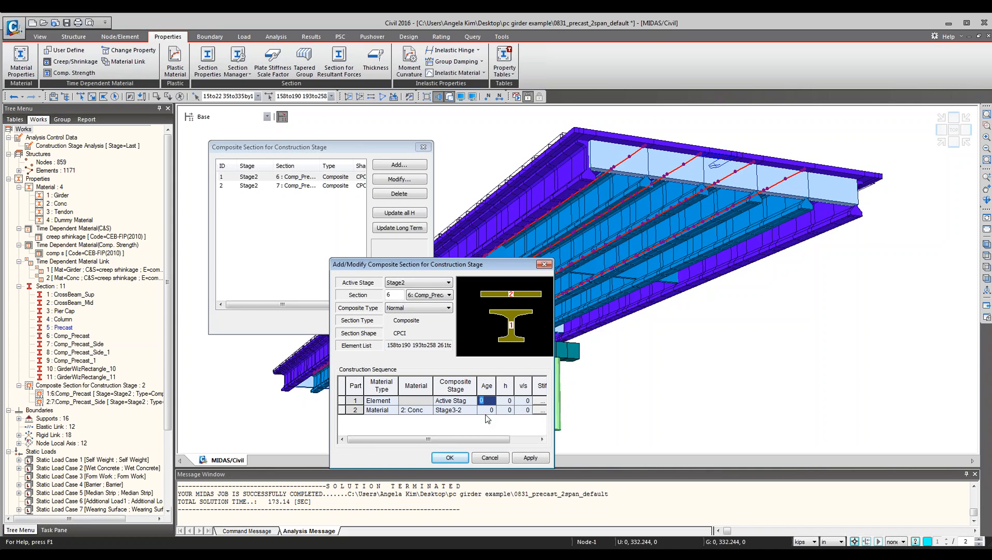
pyautogui.write('28')
pyautogui.press('Return')
pyautogui.write('7')
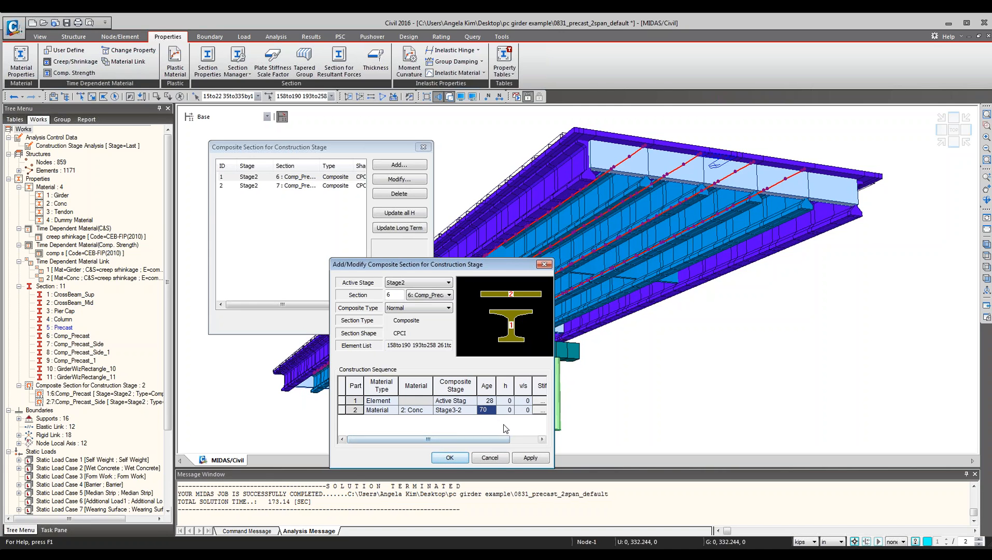
pyautogui.click(382, 411)
pyautogui.click(486, 402)
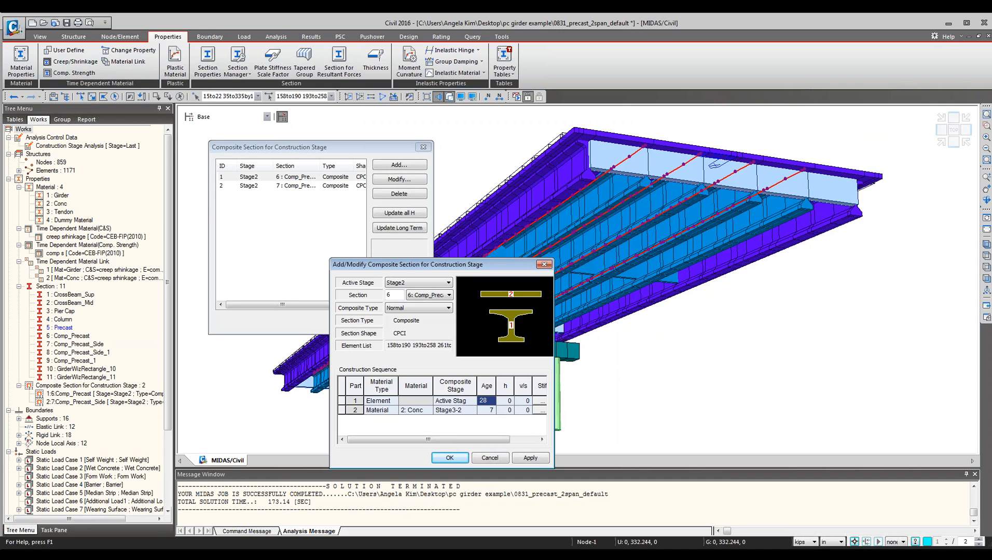
pyautogui.click(376, 410)
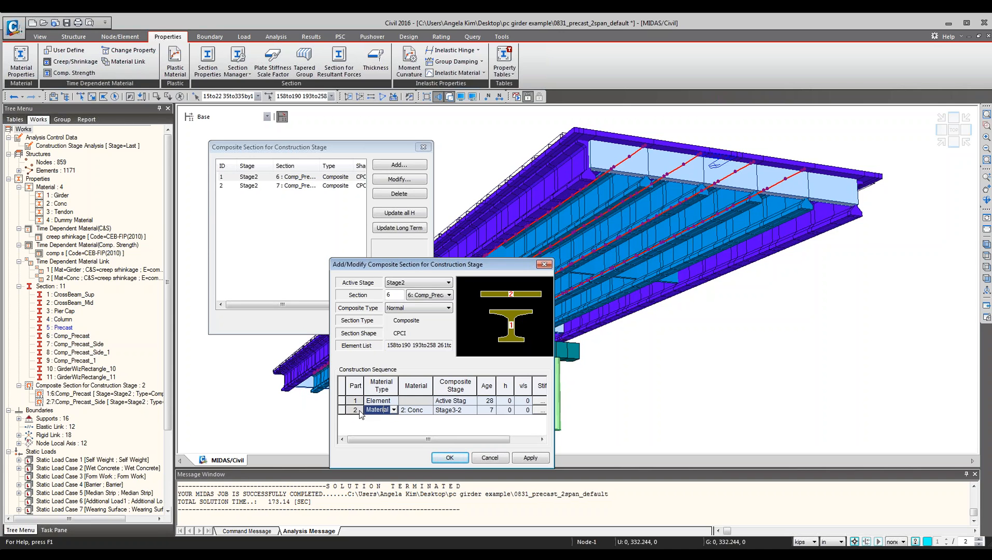
pyautogui.click(491, 410)
pyautogui.click(450, 457)
# Set section 7's element part age to 28 and its deck material part age to 7, and confirm.
pyautogui.doubleClick(306, 185)
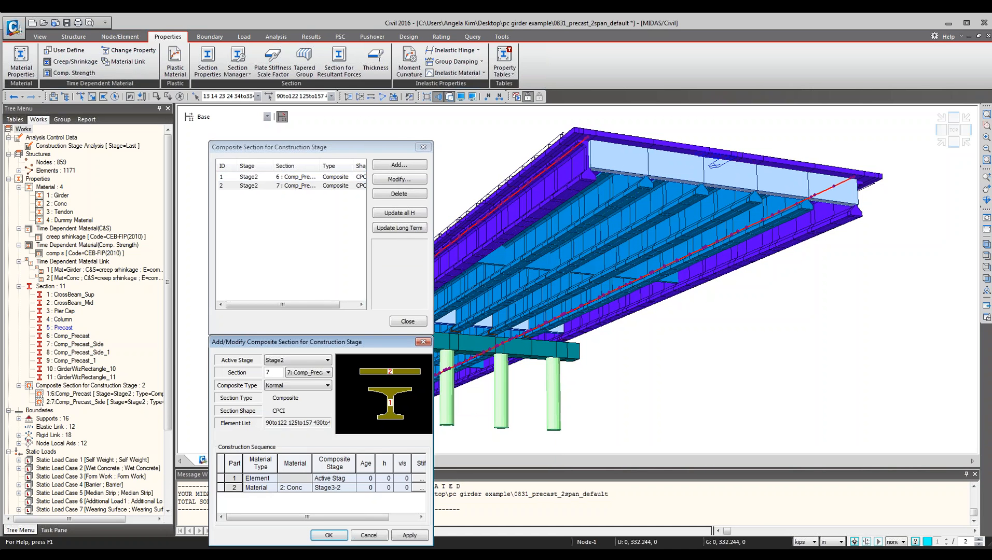
pyautogui.click(370, 478)
pyautogui.write('28')
pyautogui.press('Down')
pyautogui.write('7')
pyautogui.click(371, 478)
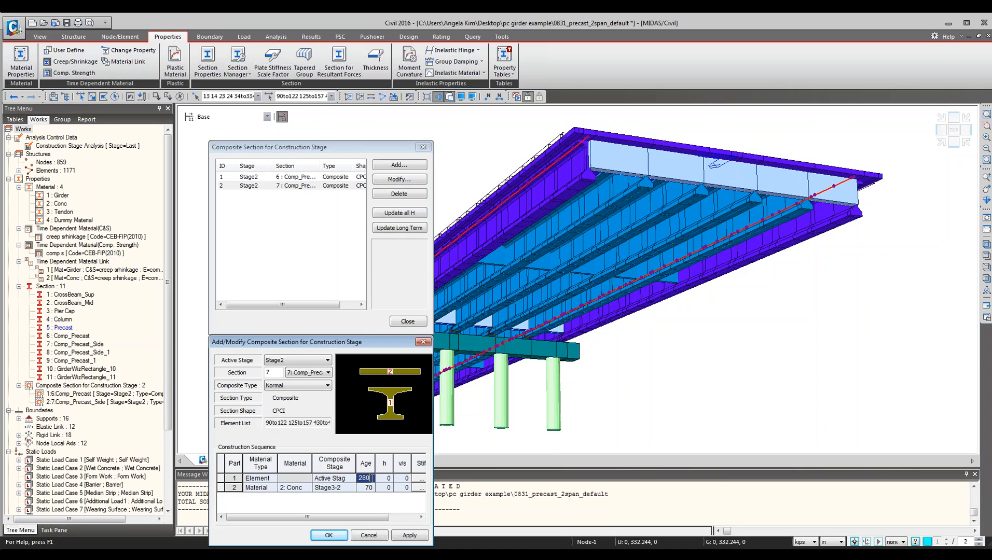
pyautogui.click(371, 490)
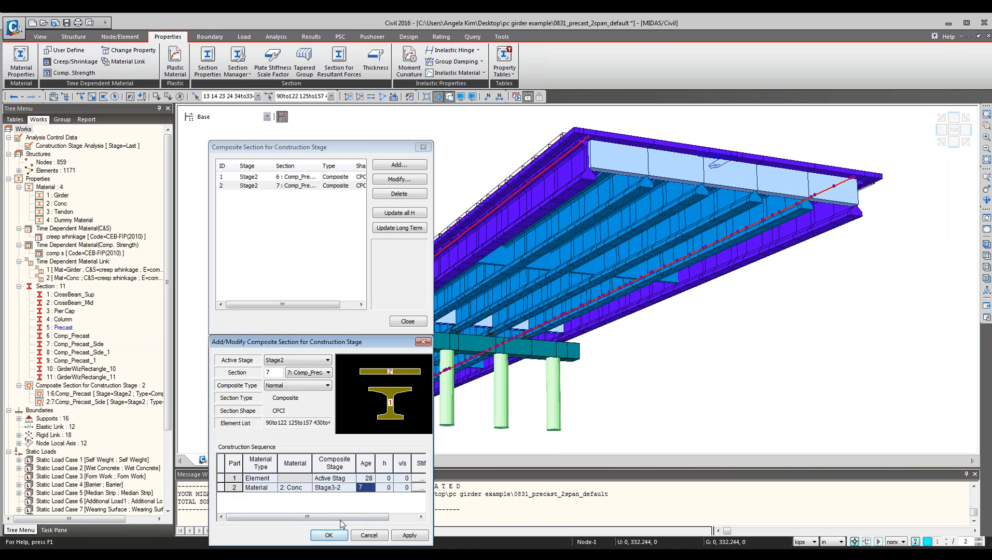
pyautogui.click(338, 539)
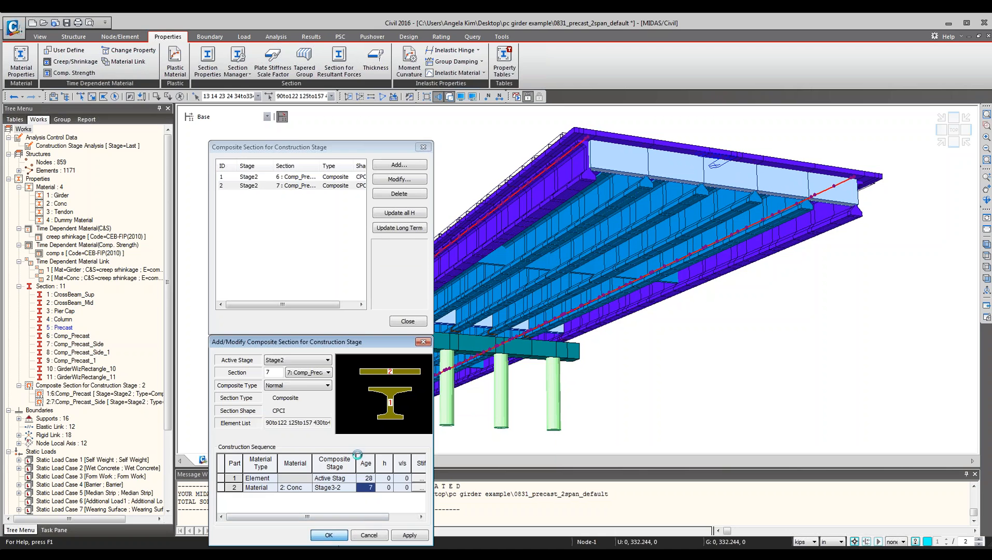
# Recalculate the notional section dimensions for all composite sections.
pyautogui.click(411, 213)
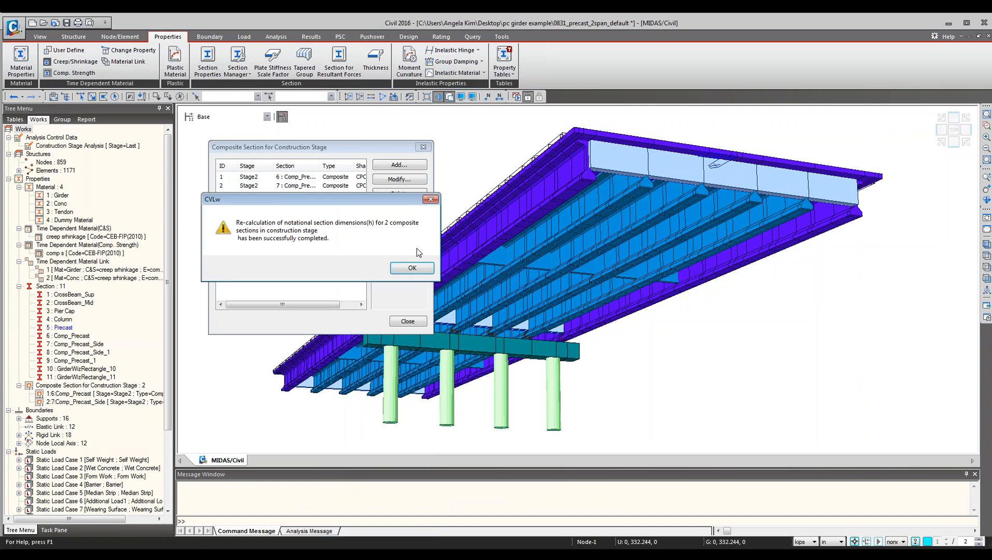
pyautogui.click(402, 269)
# Reopen section 6's composite settings to review the notional size values of its parts.
pyautogui.click(295, 179)
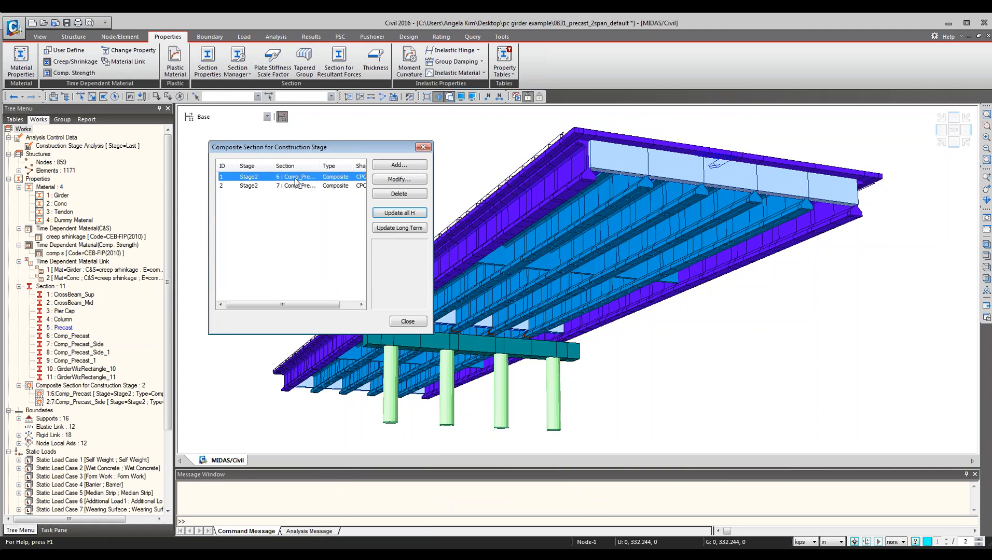
pyautogui.doubleClick(295, 178)
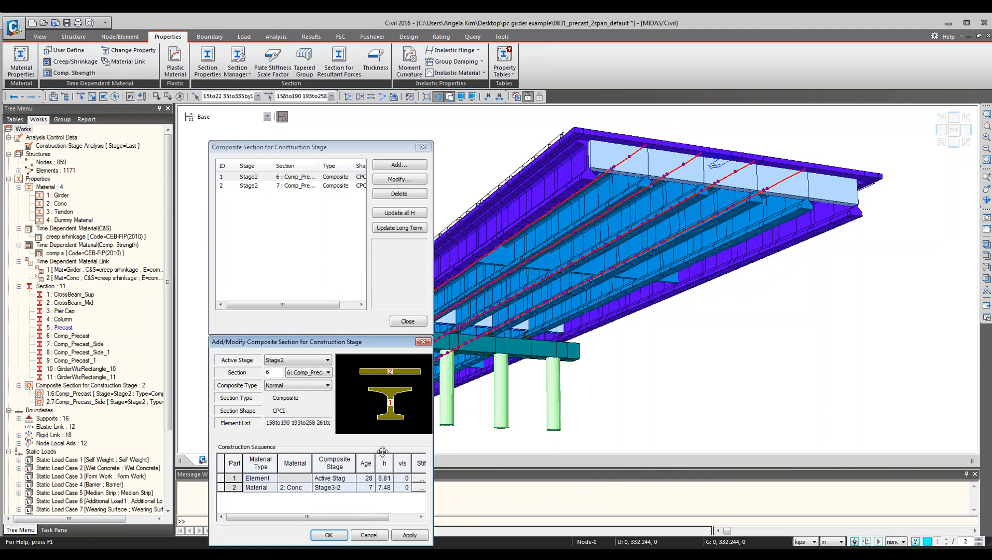
pyautogui.moveTo(363, 342); pyautogui.dragTo(615, 229)
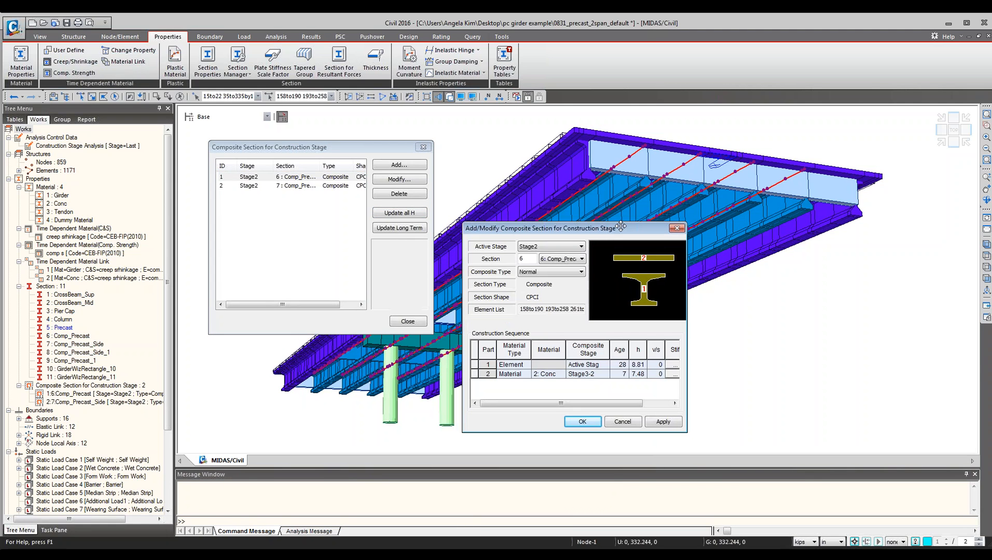
pyautogui.doubleClick(639, 374)
pyautogui.click(658, 351)
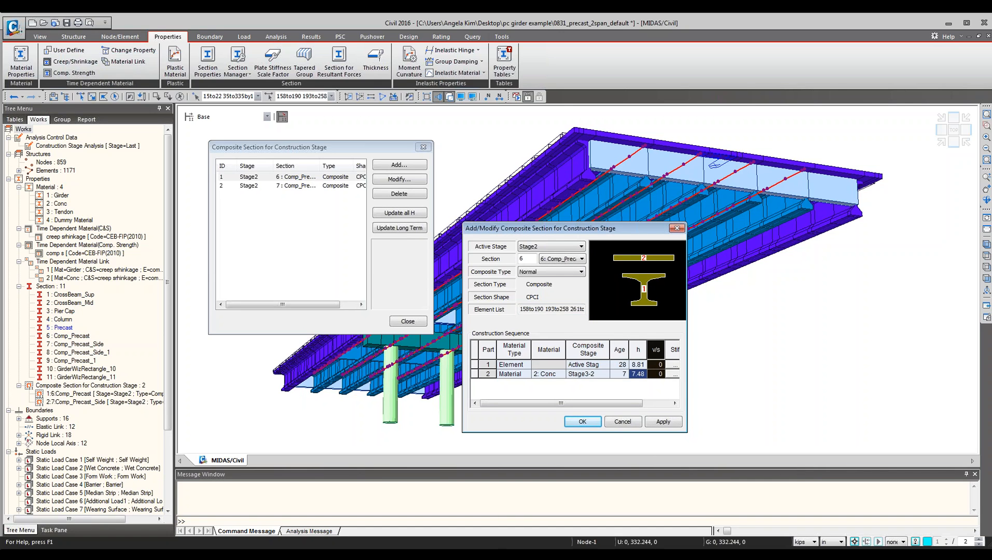
pyautogui.click(638, 365)
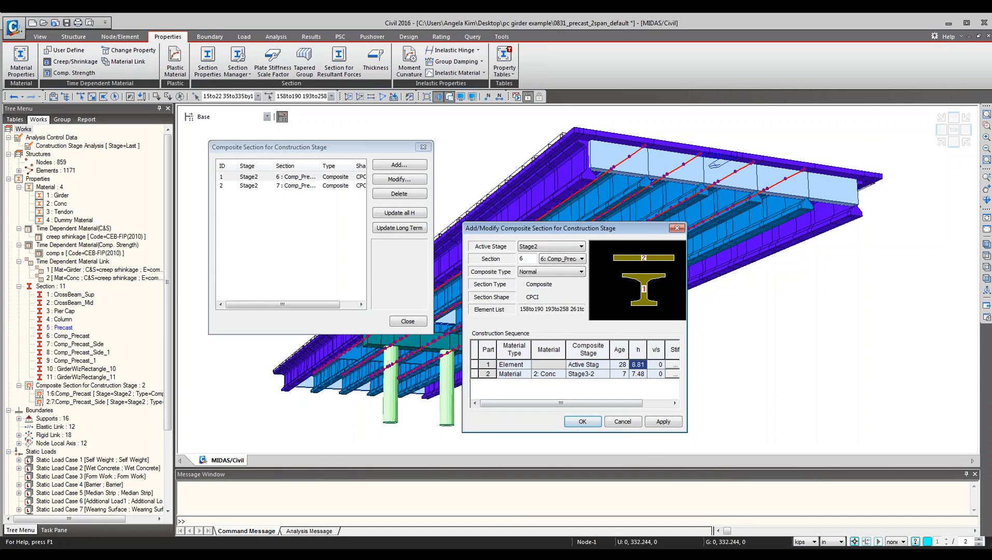
# Close the composite section dialogs and run the construction stage analysis.
pyautogui.click(582, 422)
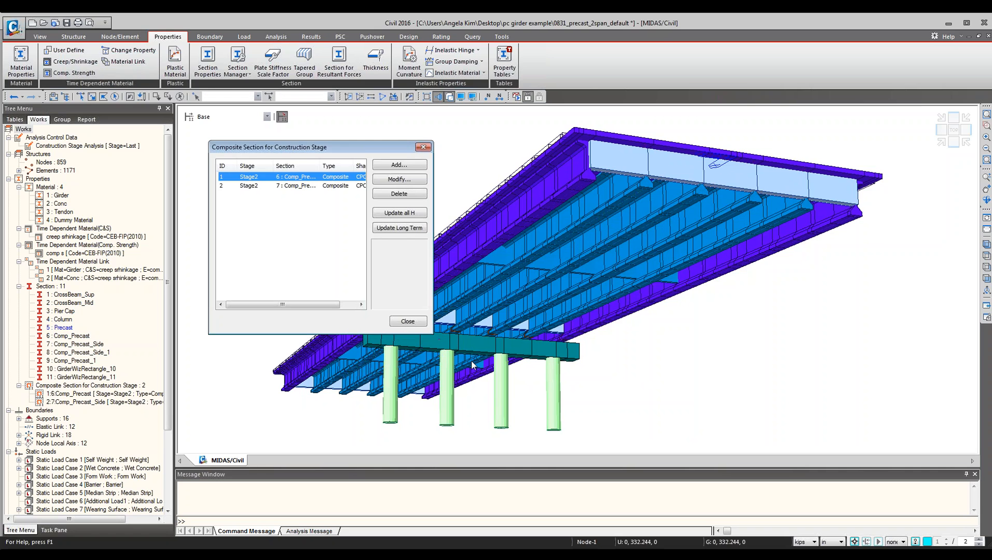
pyautogui.click(407, 321)
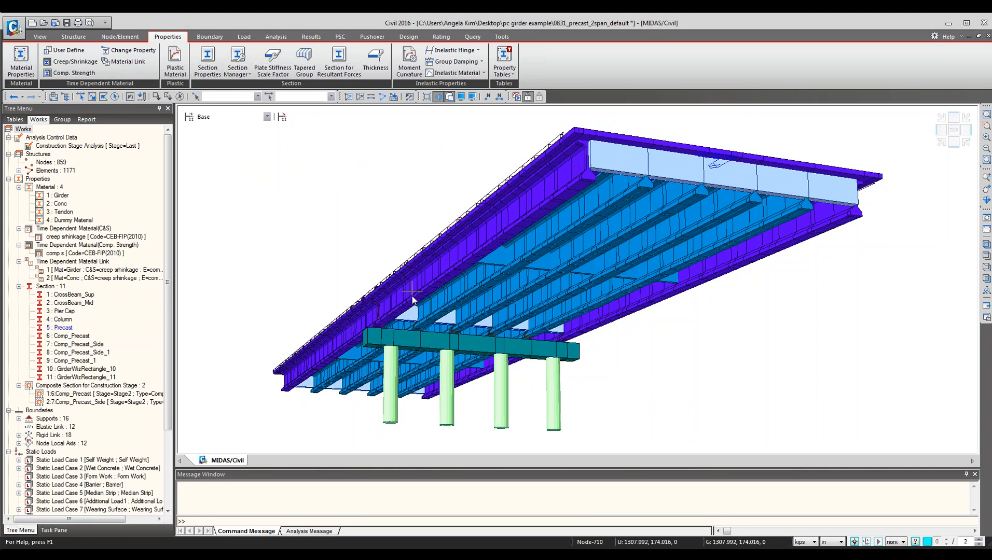
pyautogui.click(517, 97)
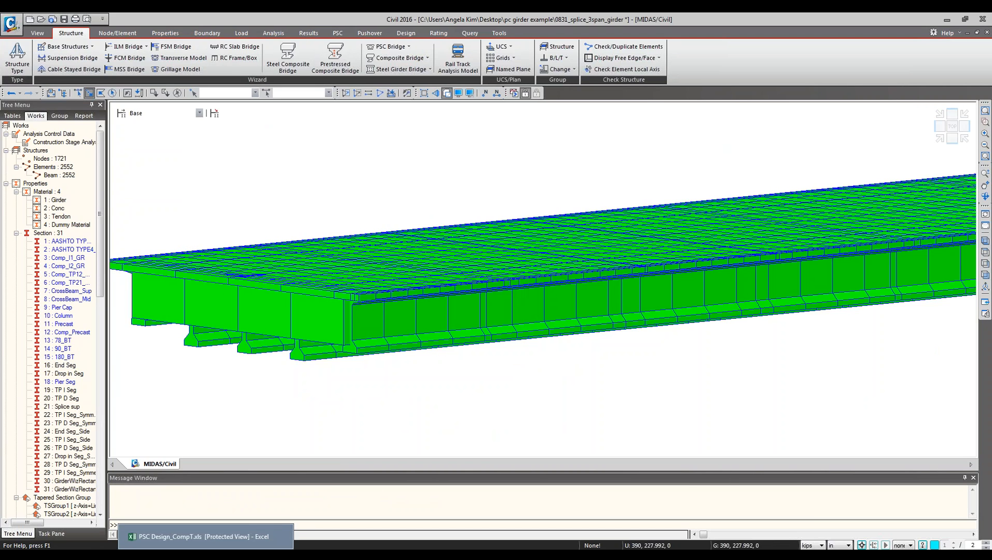
# Bring up the PSC design report spreadsheet and move its window beside the model.
pyautogui.click(206, 537)
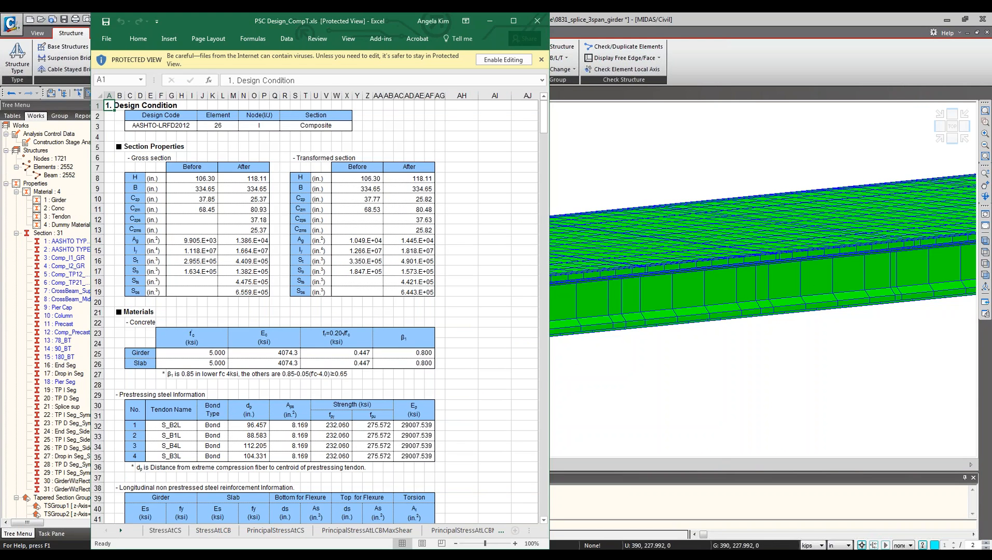
pyautogui.moveTo(378, 24); pyautogui.dragTo(552, 25)
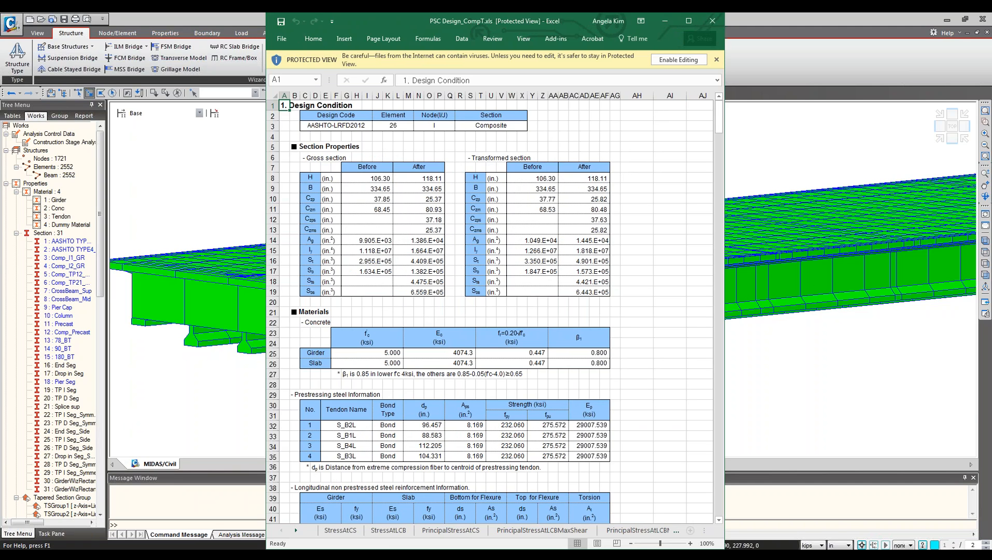
pyautogui.moveTo(523, 23); pyautogui.dragTo(737, 23)
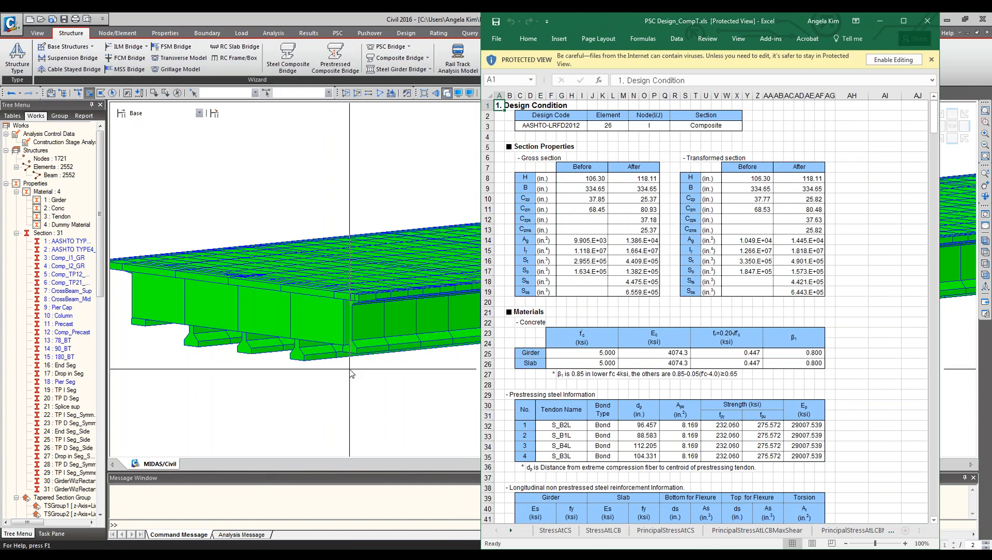
# Switch to the 3-span splice girder model and back to the 2-span precast model, showing the PSC design commands.
pyautogui.click(303, 555)
pyautogui.click(281, 519)
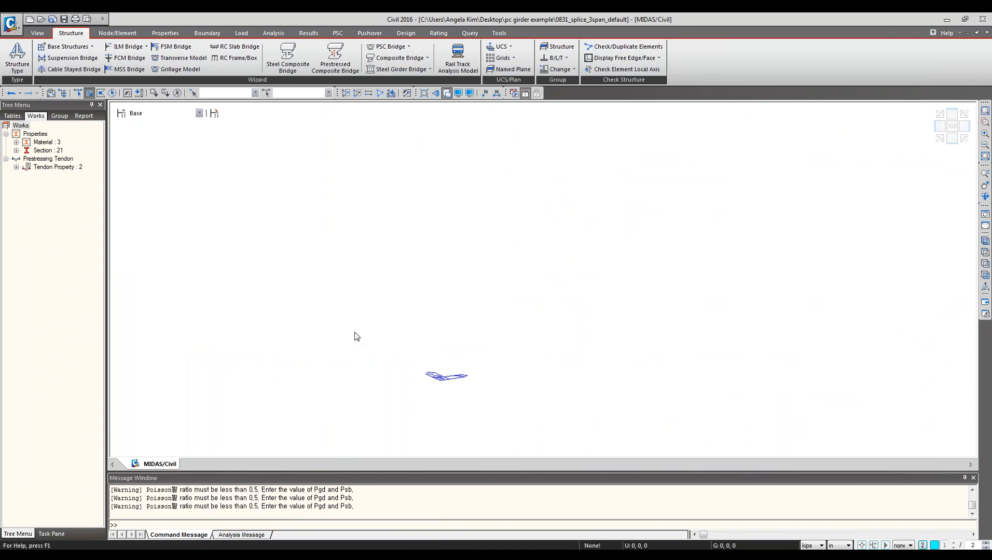
pyautogui.click(303, 555)
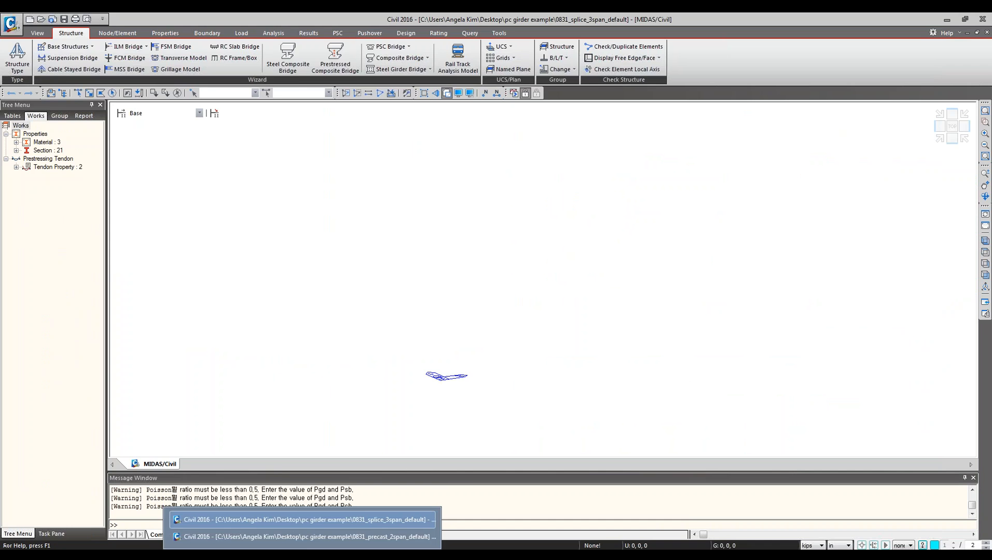
pyautogui.click(304, 540)
pyautogui.click(419, 37)
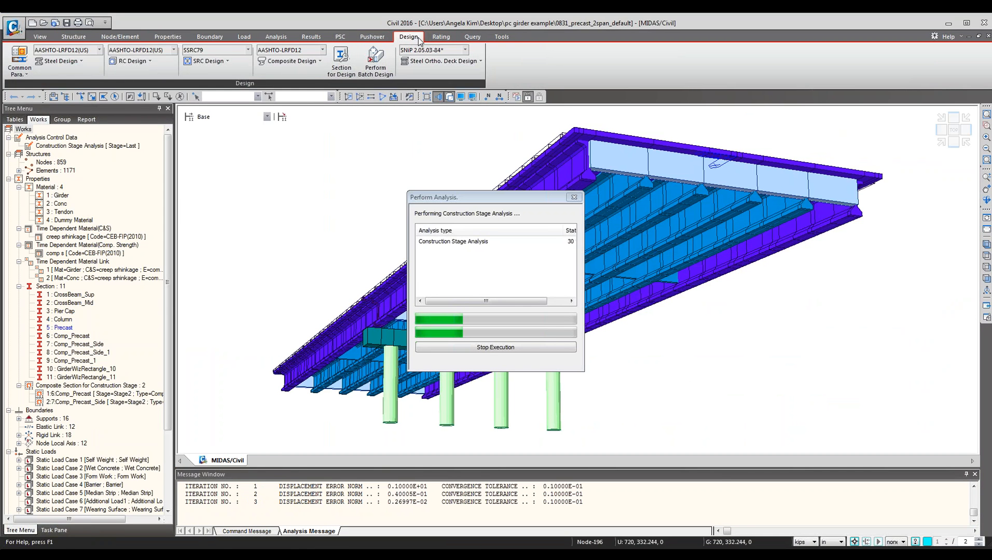
pyautogui.click(344, 40)
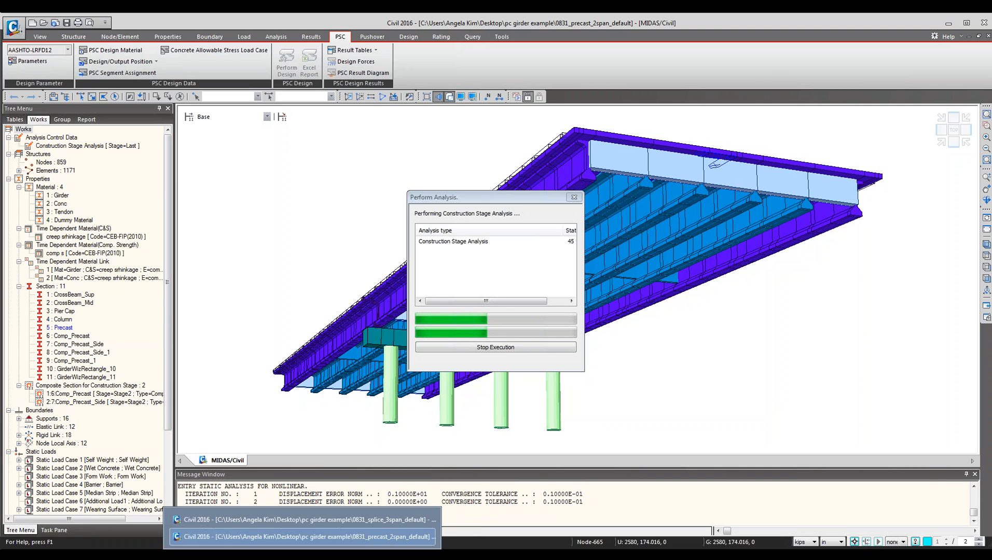
# Return to the PSC design report spreadsheet and review its section properties, materials and prestress tables.
pyautogui.hotkey('alt', 'Tab')
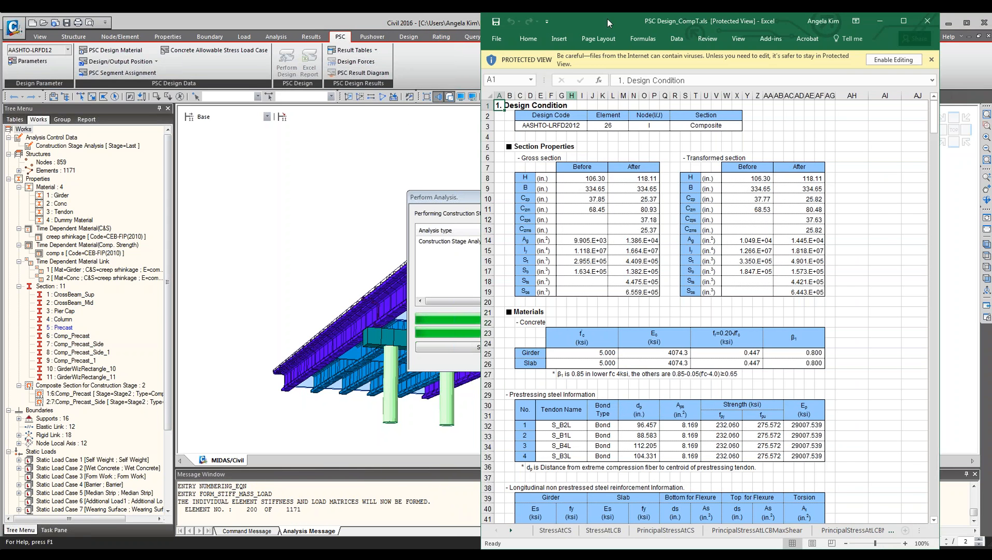
pyautogui.moveTo(607, 18); pyautogui.dragTo(347, 19)
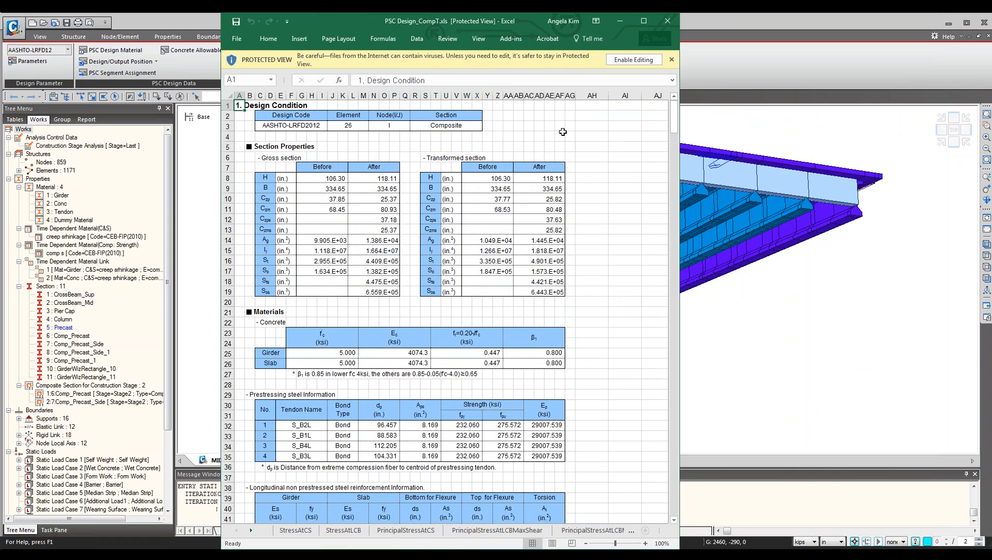
pyautogui.click(570, 115)
pyautogui.keyDown('ctrl'); pyautogui.scroll(3, 478, 148); pyautogui.keyUp('ctrl')
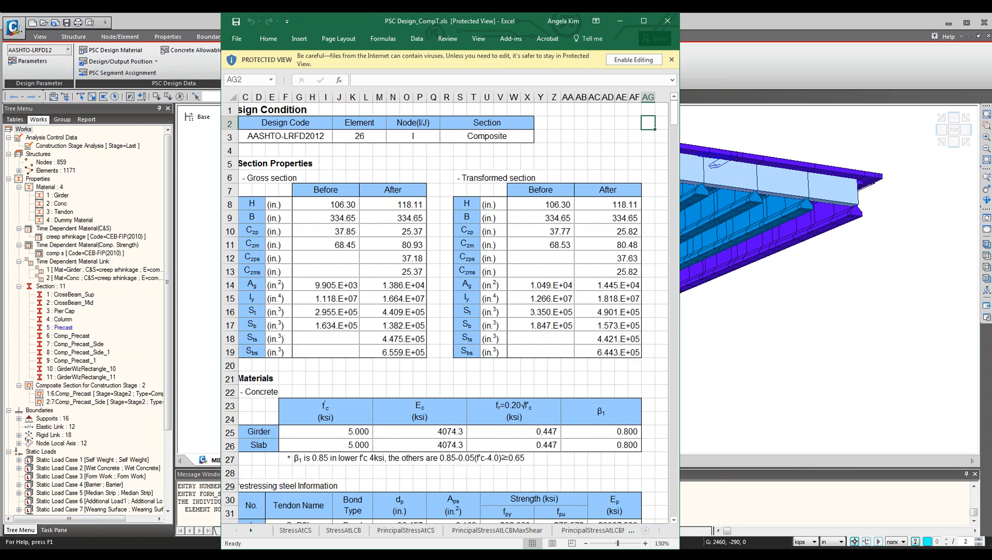
pyautogui.keyDown('ctrl'); pyautogui.scroll(-1, 499, 283); pyautogui.keyUp('ctrl')
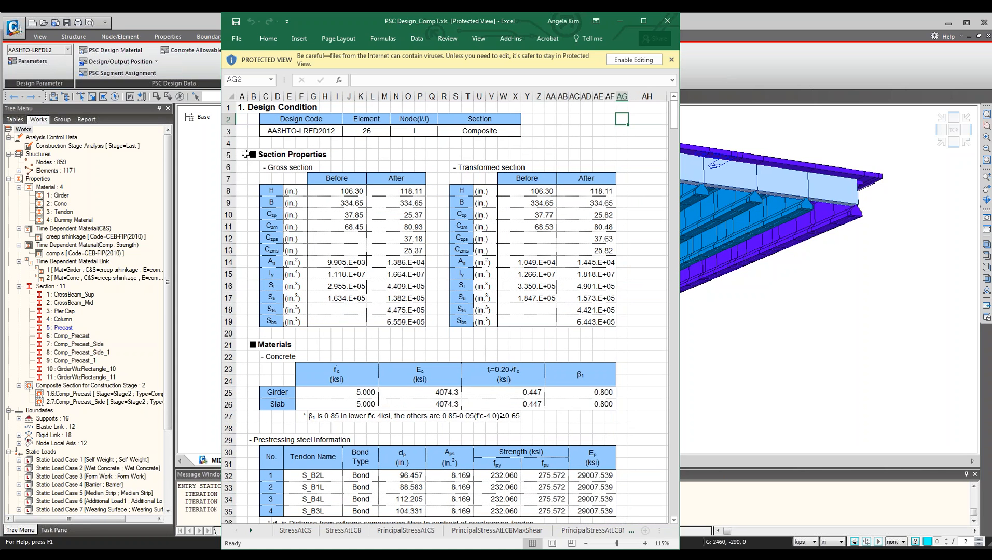
pyautogui.click(243, 345)
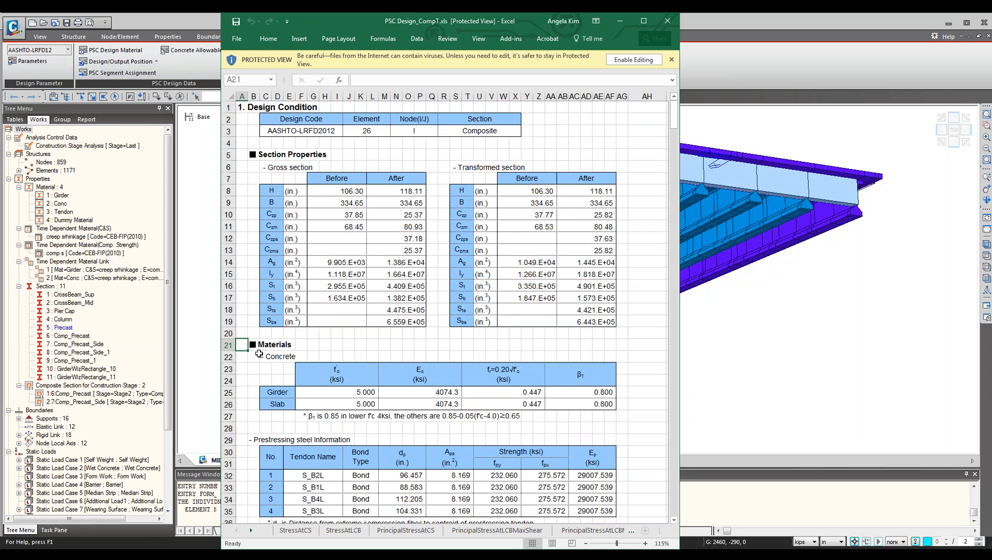
pyautogui.scroll(-3, 259, 354)
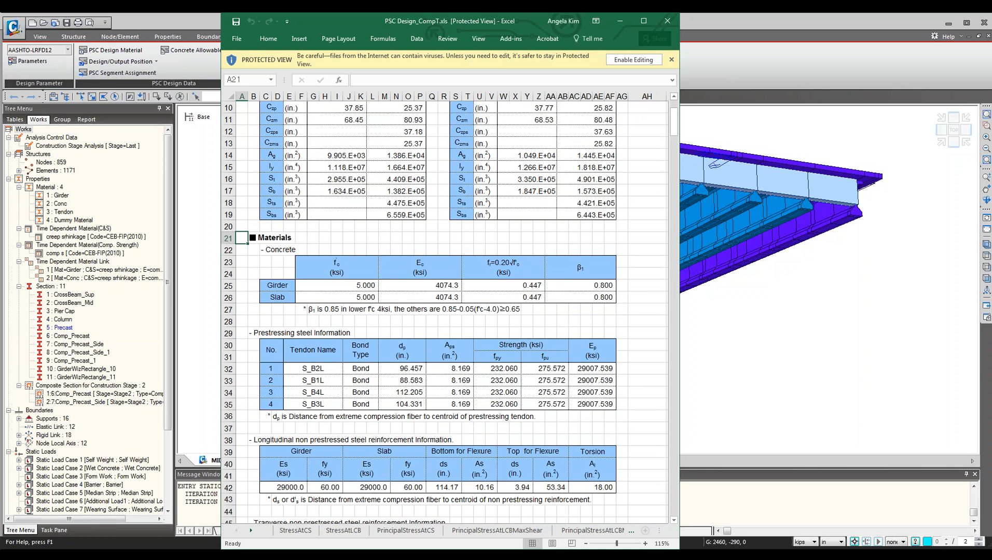
pyautogui.scroll(-5, 264, 434)
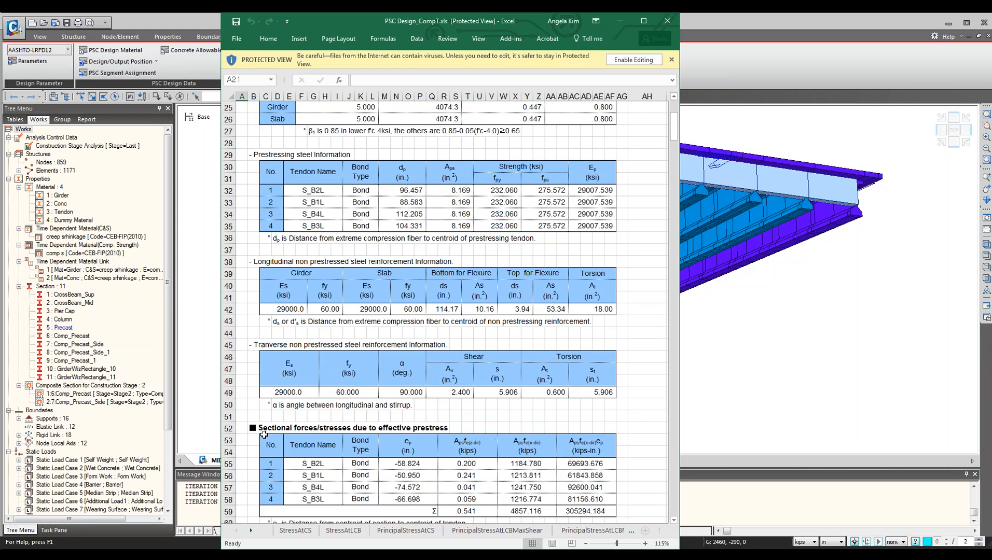
pyautogui.scroll(2, 264, 434)
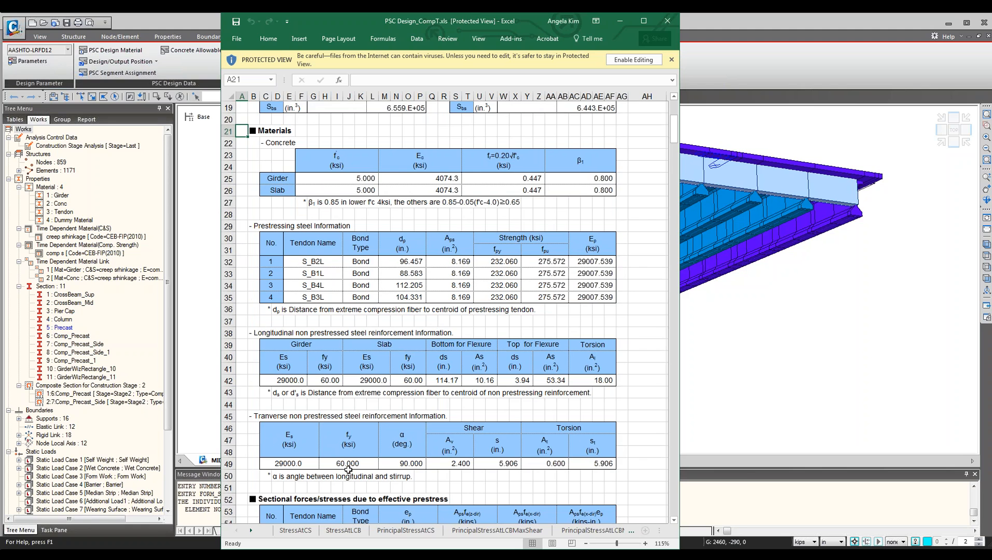
# Open the MIDAS North America website in a browser, visit the Technical Support Service page, and close the browser.
pyautogui.click(900, 280)
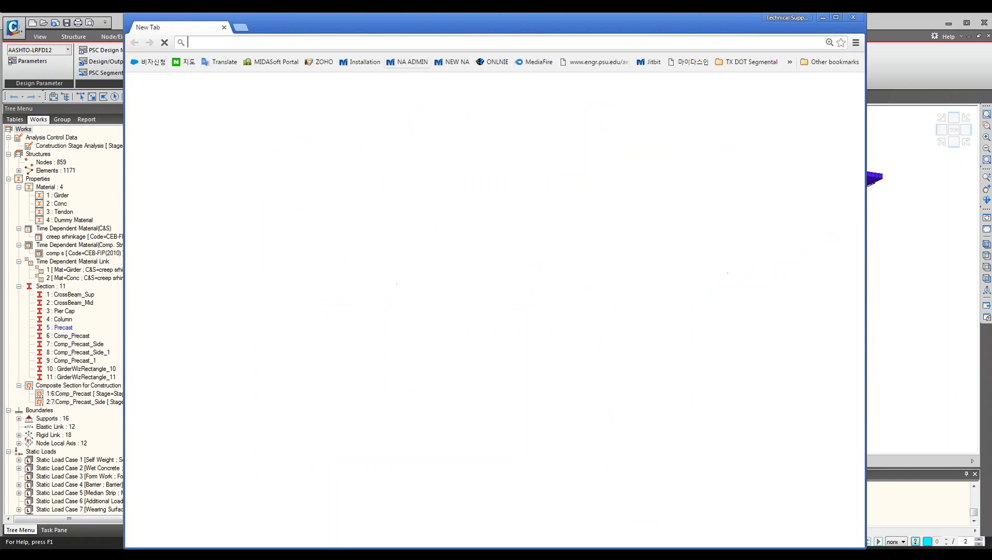
pyautogui.click(454, 63)
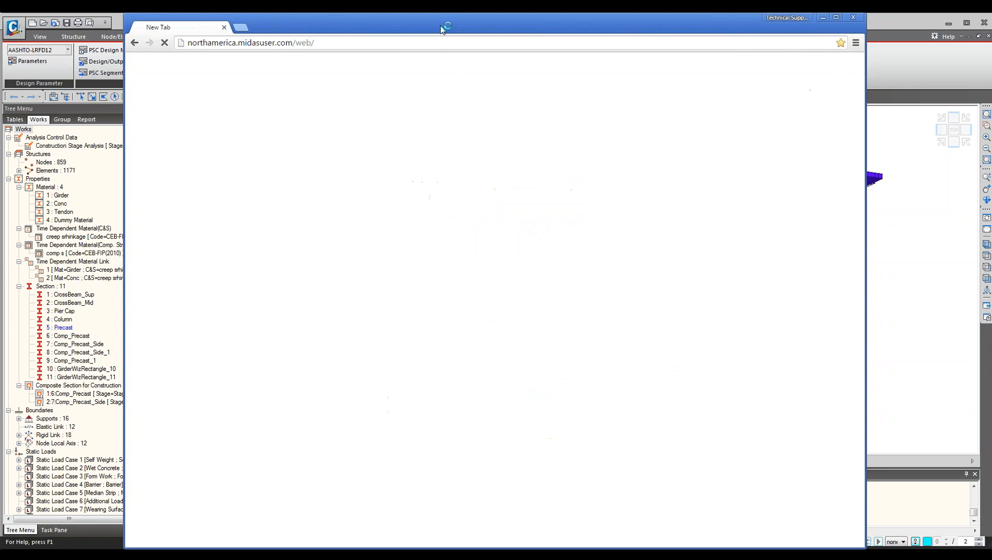
pyautogui.moveTo(439, 26); pyautogui.dragTo(318, 29)
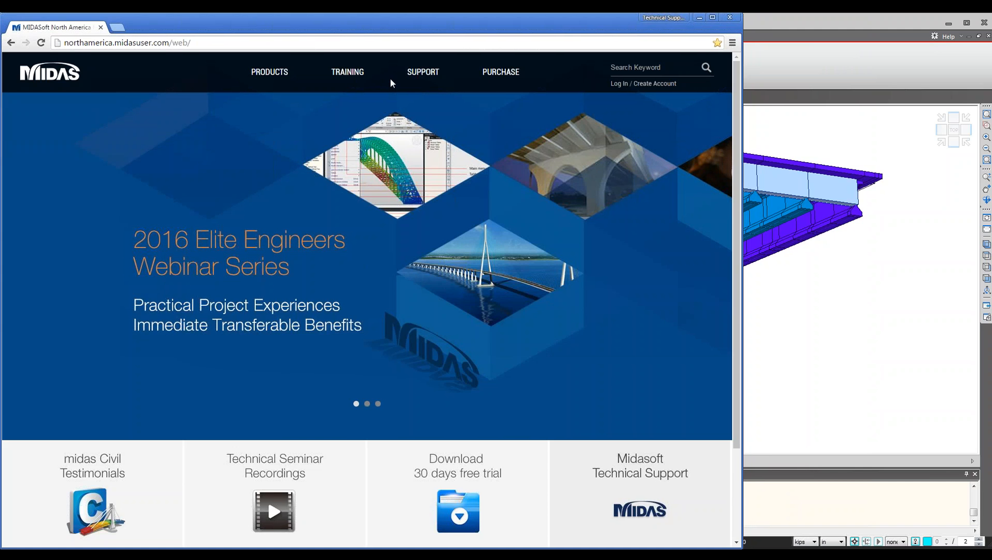
pyautogui.moveTo(347, 76)
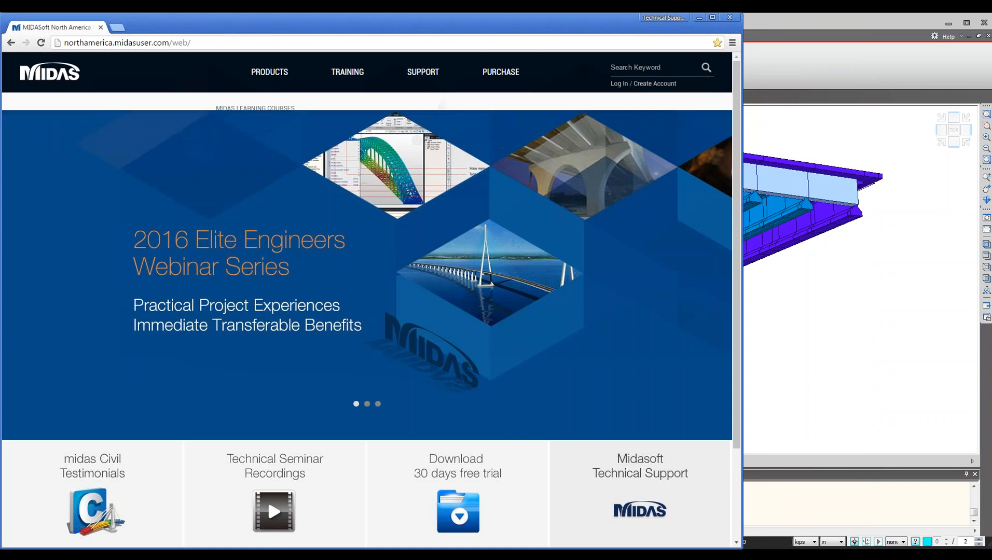
pyautogui.moveTo(423, 83)
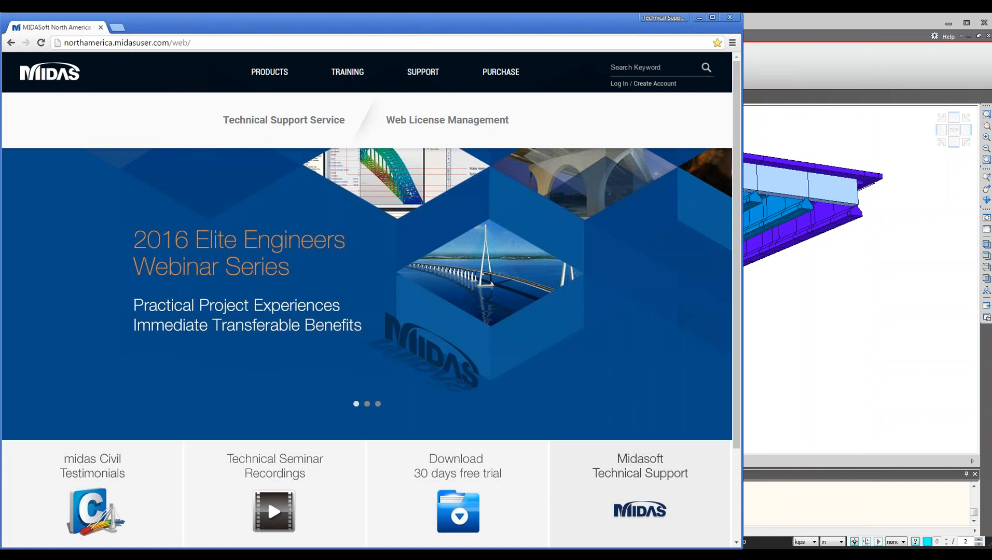
pyautogui.click(313, 123)
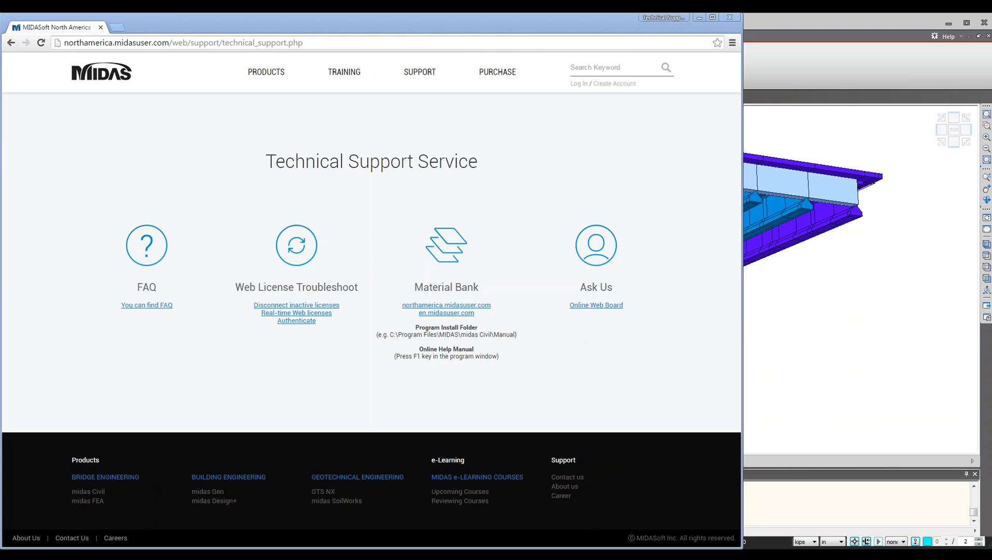
pyautogui.click(729, 18)
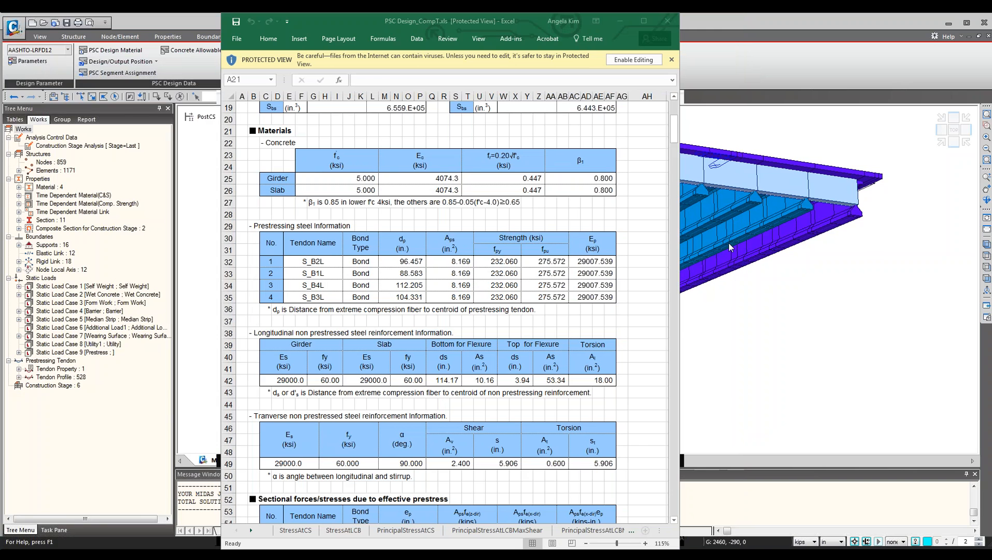